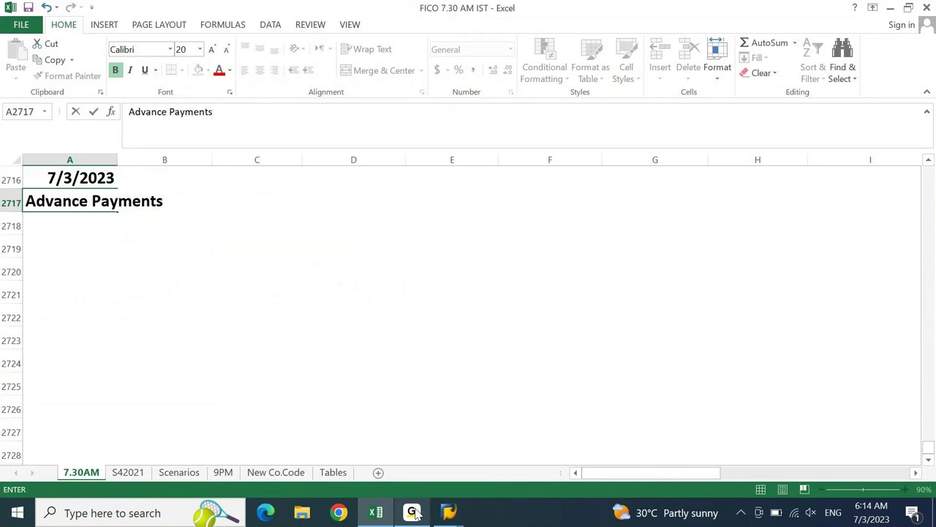
# Step: Complete the heading in cell A2717 so that it reads "Advance Payments / Down Payment"
pyautogui.write('/ DOwn')
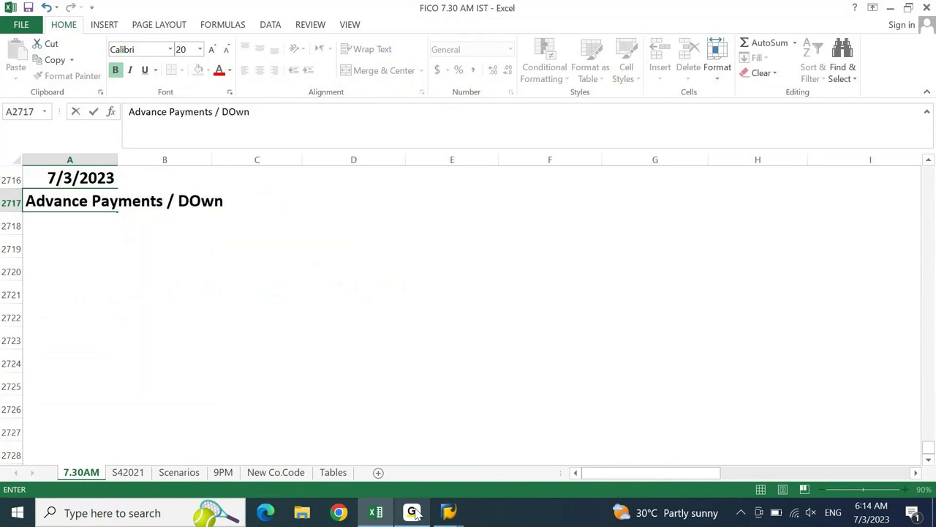
pyautogui.write(' Payment')
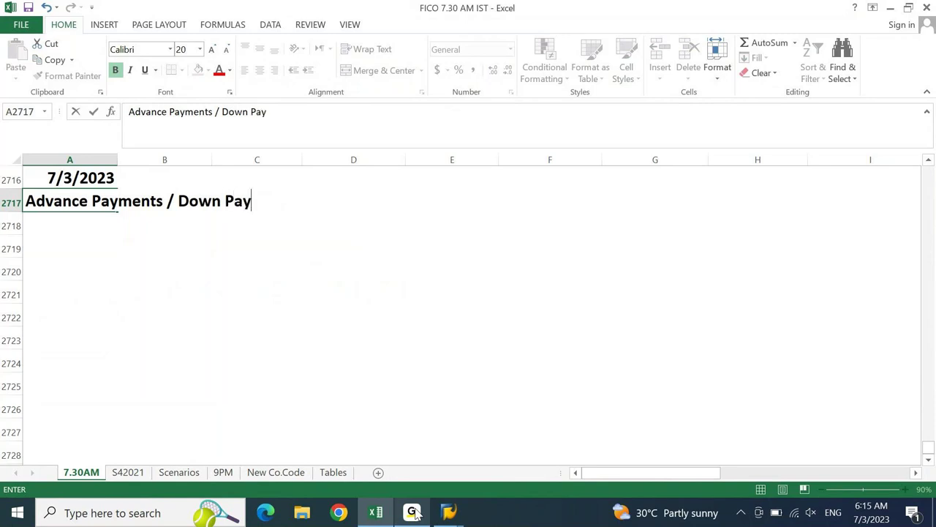
pyautogui.write(' /')
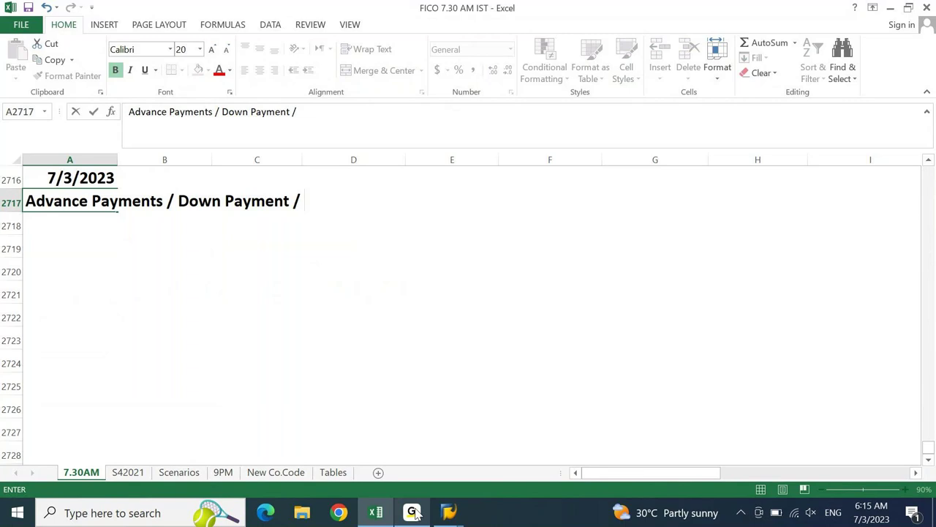
pyautogui.press('BackSpace')
pyautogui.press('BackSpace')
pyautogui.press('Return')
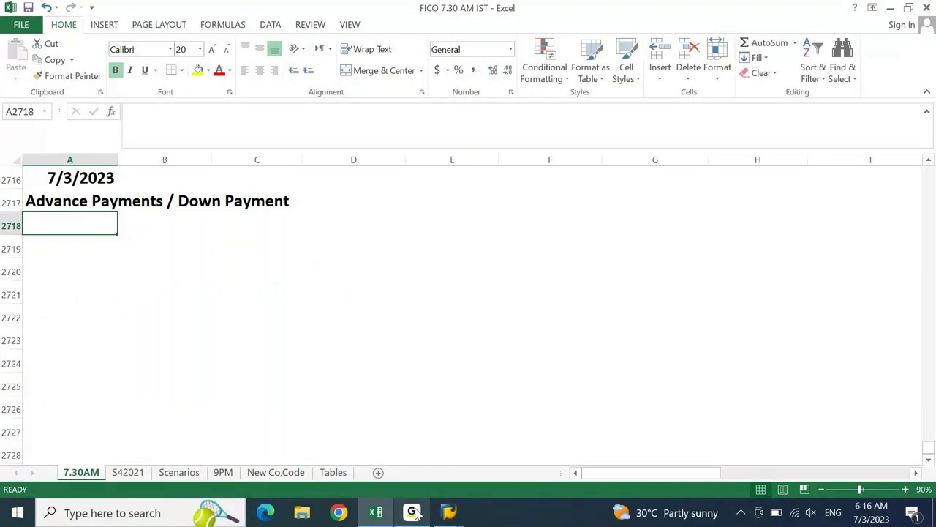
# Step: Enter the headings "Payment Entry" in cell A2719 and "Advance Payment entry" in cell D2719
pyautogui.press('Down')
pyautogui.write('Payment Entry')
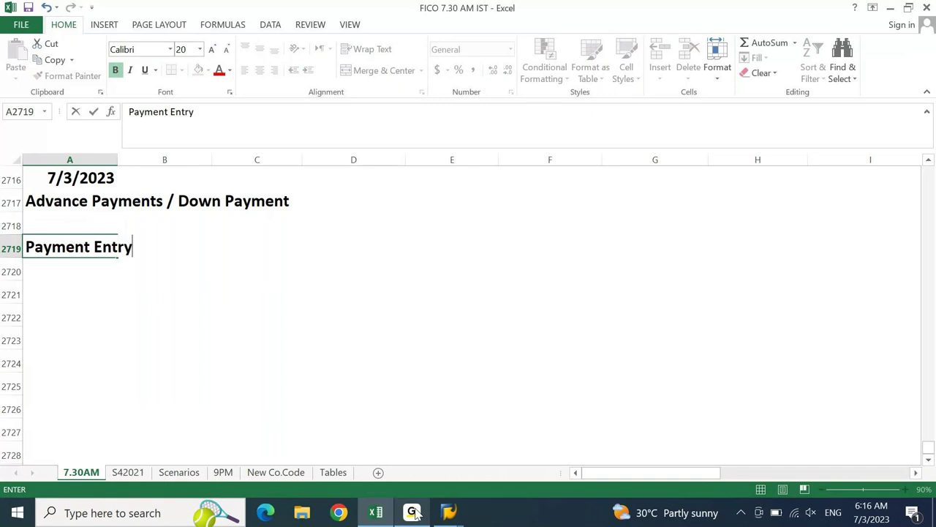
pyautogui.press('Right')
pyautogui.press('Right')
pyautogui.press('Right')
pyautogui.write('Adv')
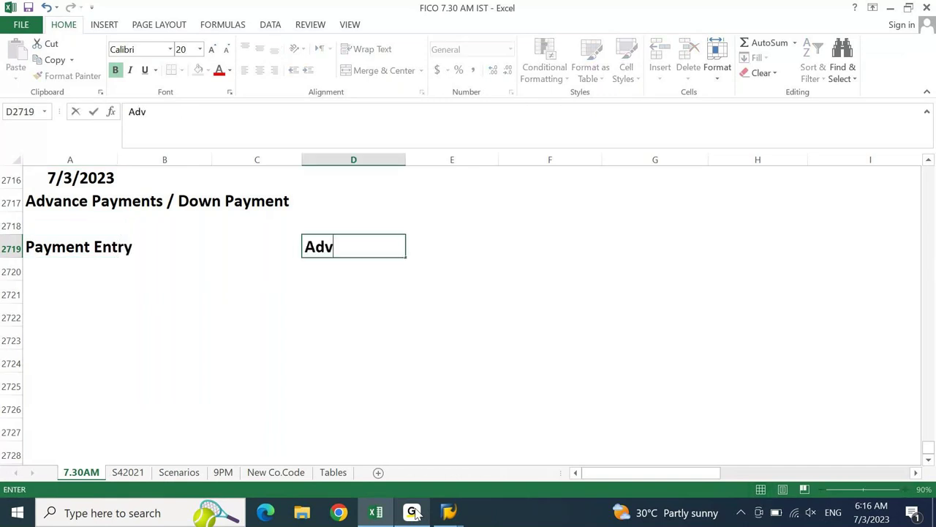
pyautogui.write('ance Payment entry')
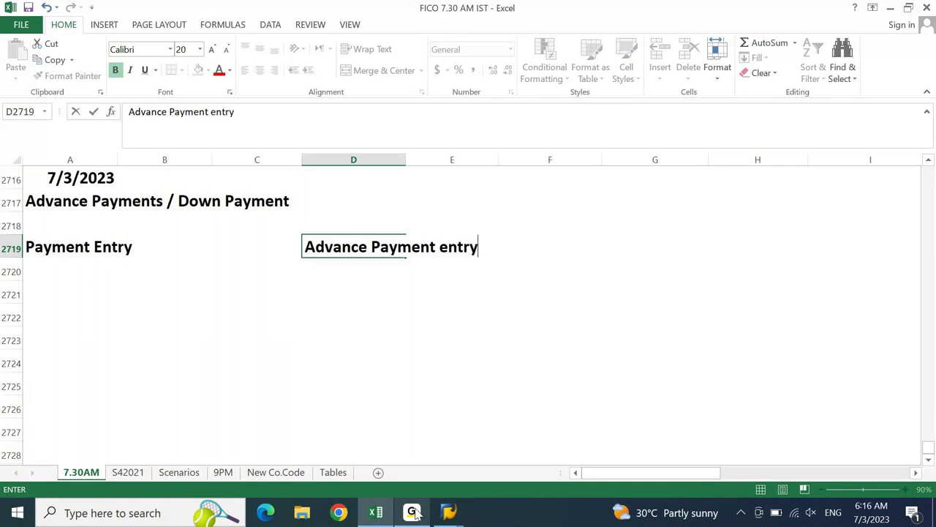
pyautogui.press('Return')
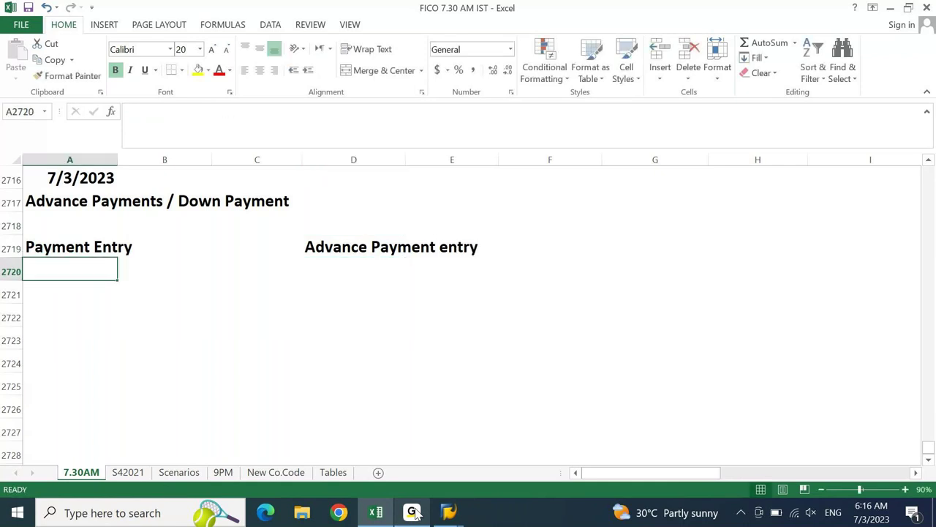
# Step: Enter "Vendor DR" and "Bank Out CR" in the two cells beneath the Payment Entry heading
pyautogui.write('Vendor DR')
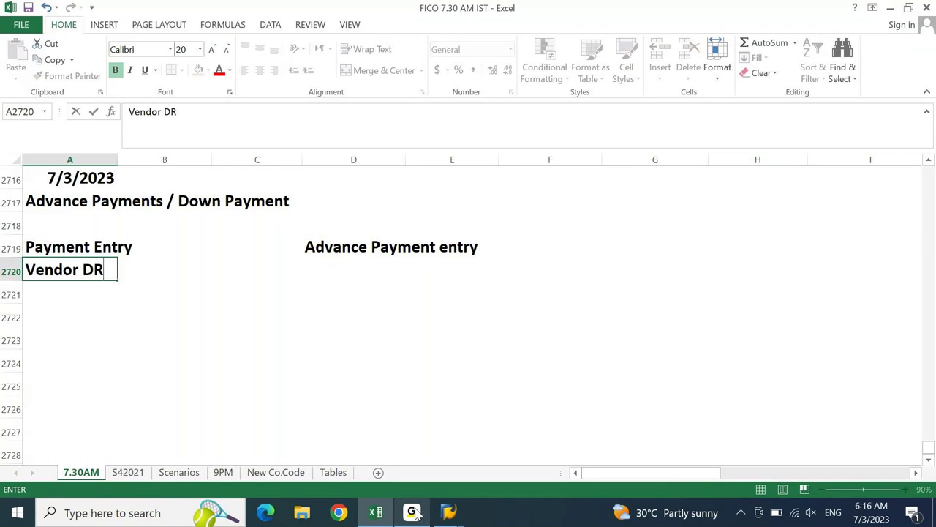
pyautogui.press('Return')
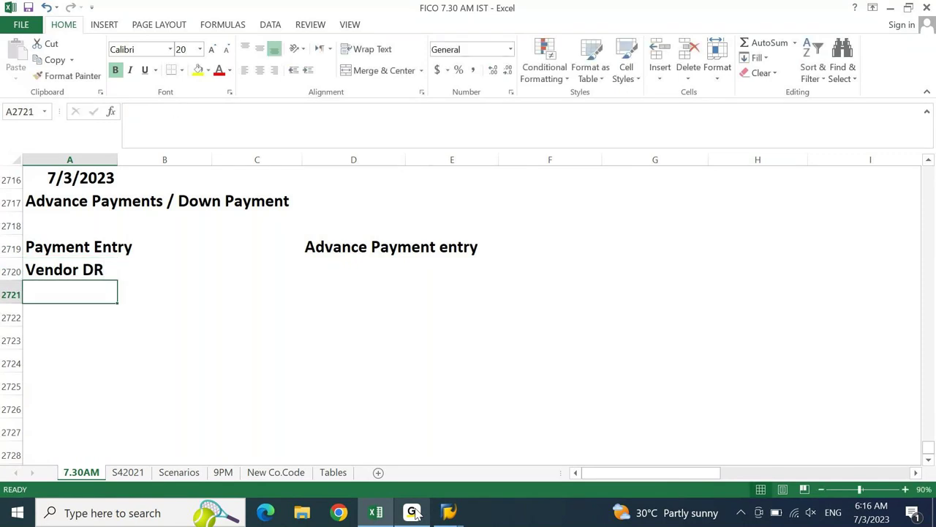
pyautogui.write('Bank Out ')
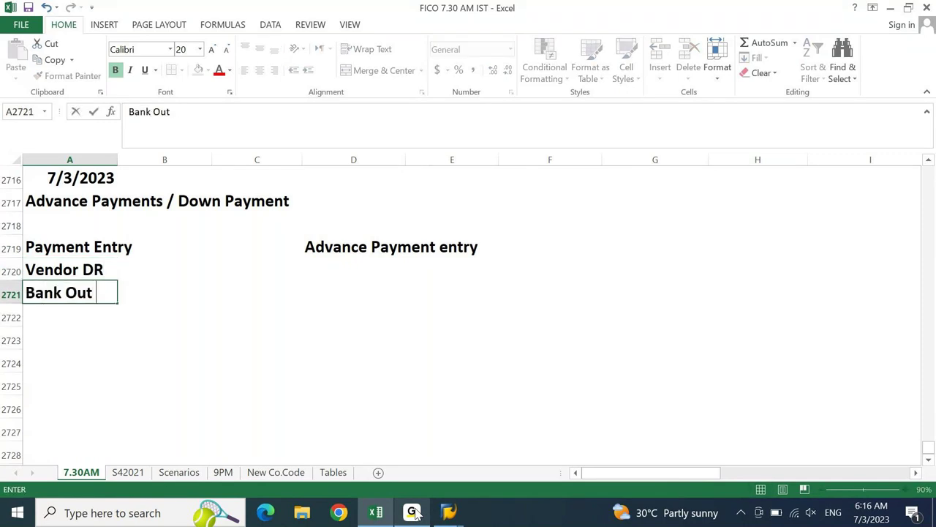
pyautogui.write('CR')
pyautogui.press('Return')
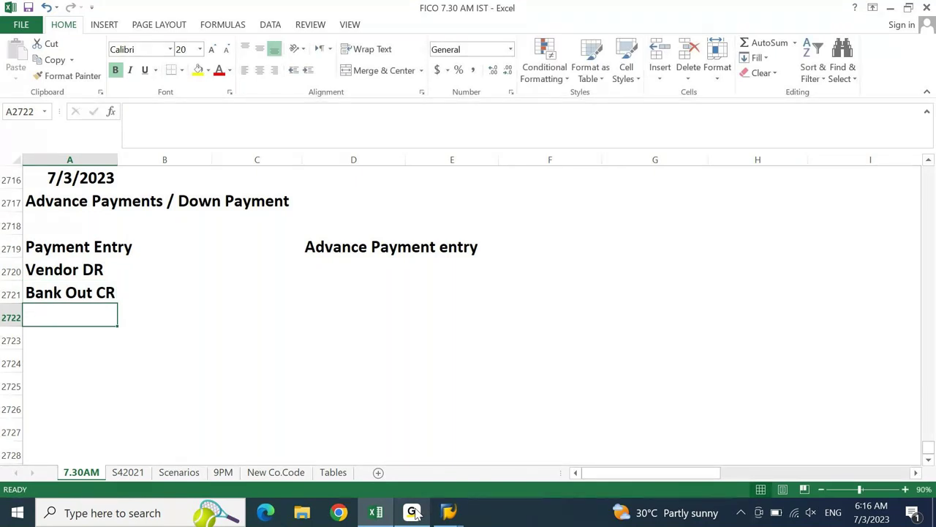
# Step: Copy the Vendor DR and Bank Out CR cells to D2720:D2721 beneath the Advance Payment entry heading
pyautogui.press('Up')
pyautogui.press('Up')
pyautogui.hotkey('shift', 'Down')
pyautogui.hotkey('ctrl', 'c')
pyautogui.press('Right')
pyautogui.press('Right')
pyautogui.press('Right')
pyautogui.hotkey('ctrl', 'v')
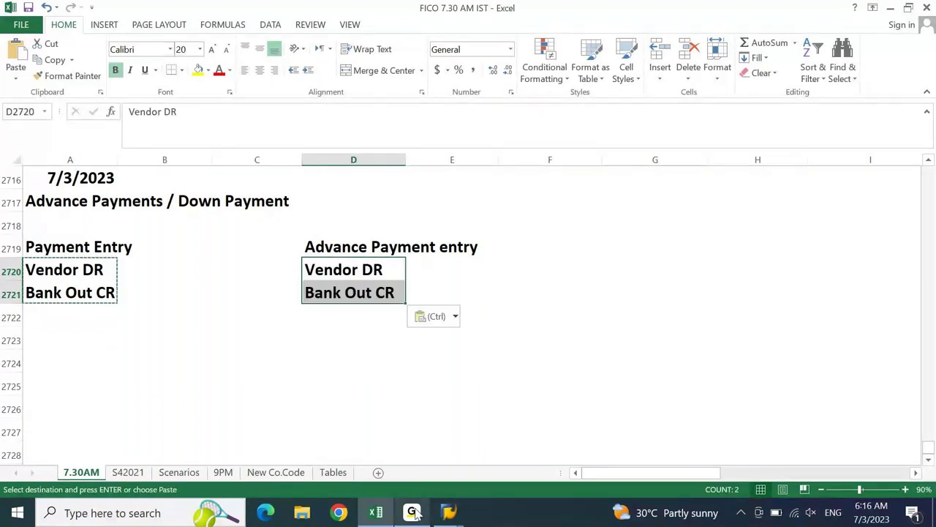
pyautogui.press('Escape')
pyautogui.press('Right')
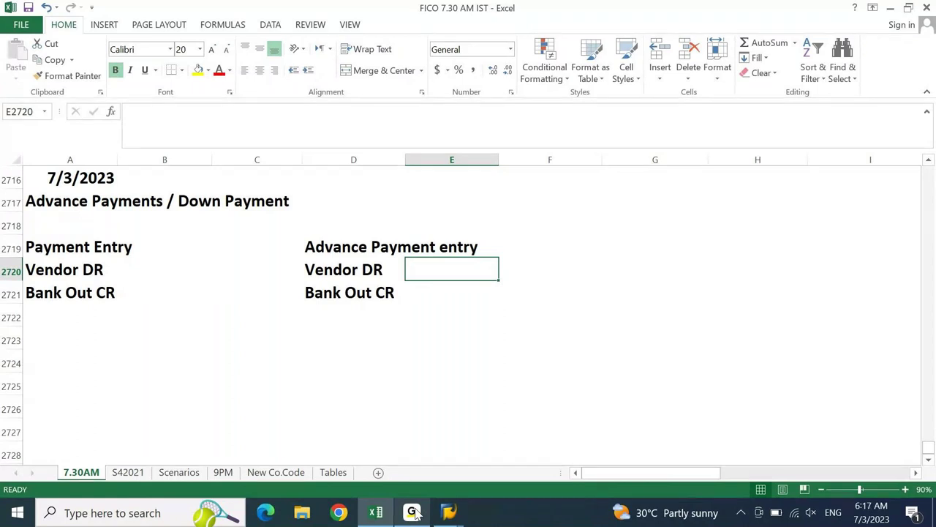
pyautogui.press('Up')
pyautogui.press('Left')
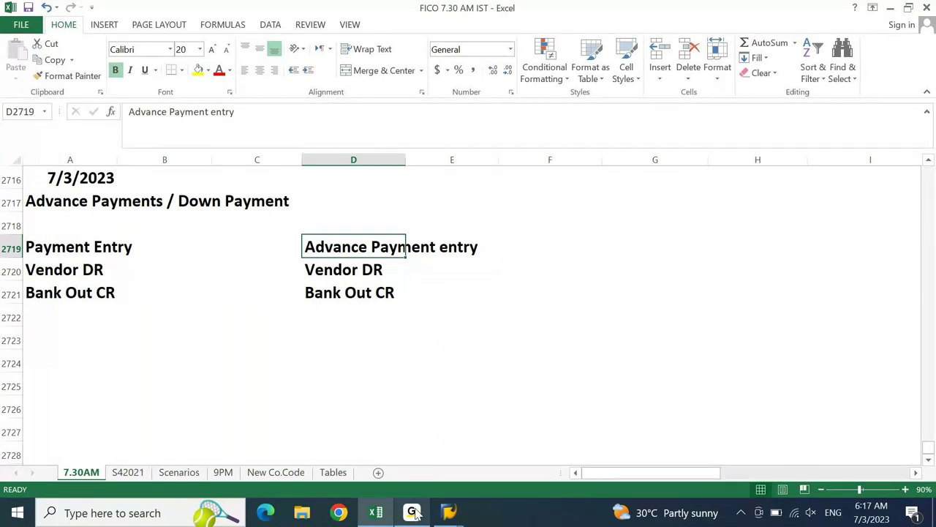
pyautogui.press('Down')
pyautogui.press('Down')
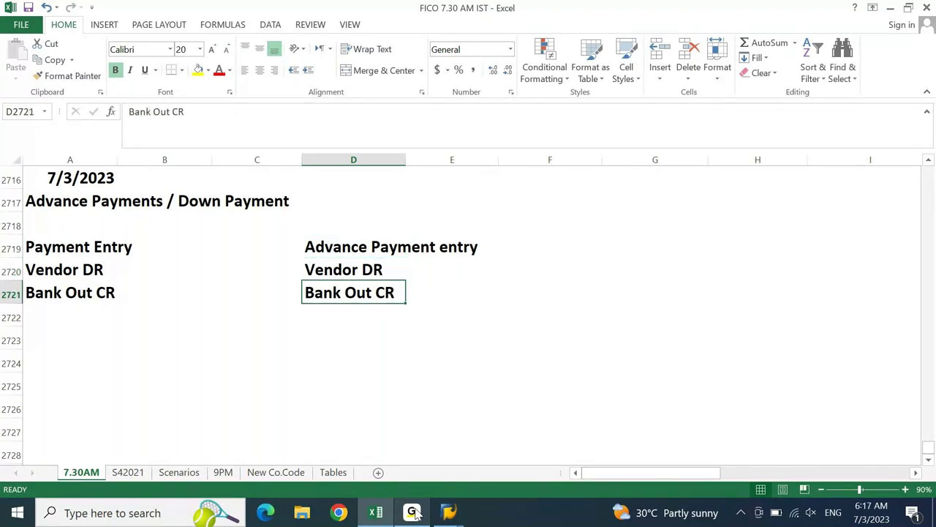
pyautogui.press('Up')
pyautogui.press('Up')
pyautogui.press('Down')
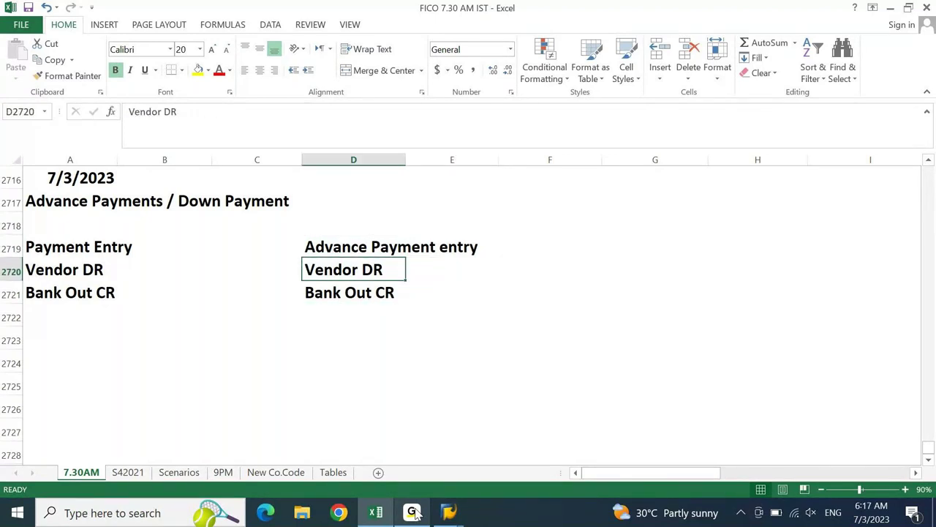
# Step: Change the vendor line under Advance Payment entry to "Vendor (Special GL) DR"
pyautogui.press('F2')
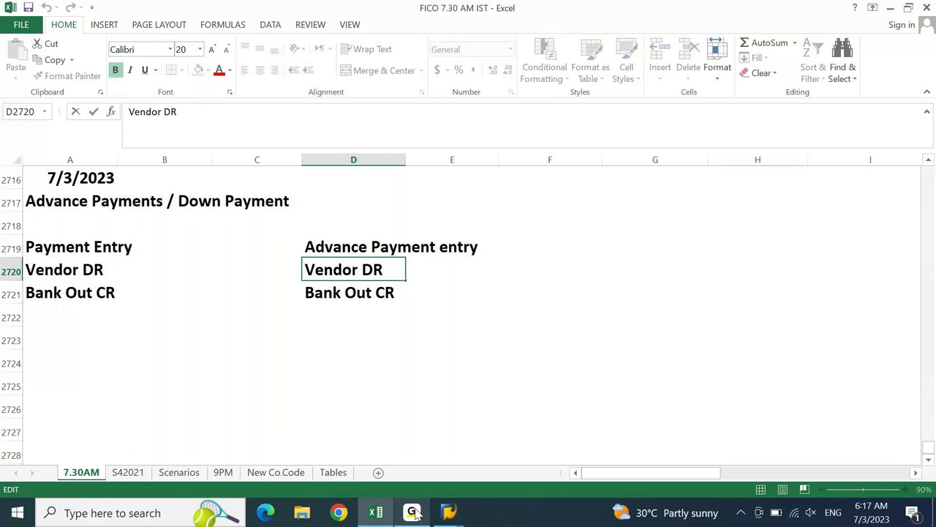
pyautogui.press('Left')
pyautogui.press('Left')
pyautogui.write('(Sp')
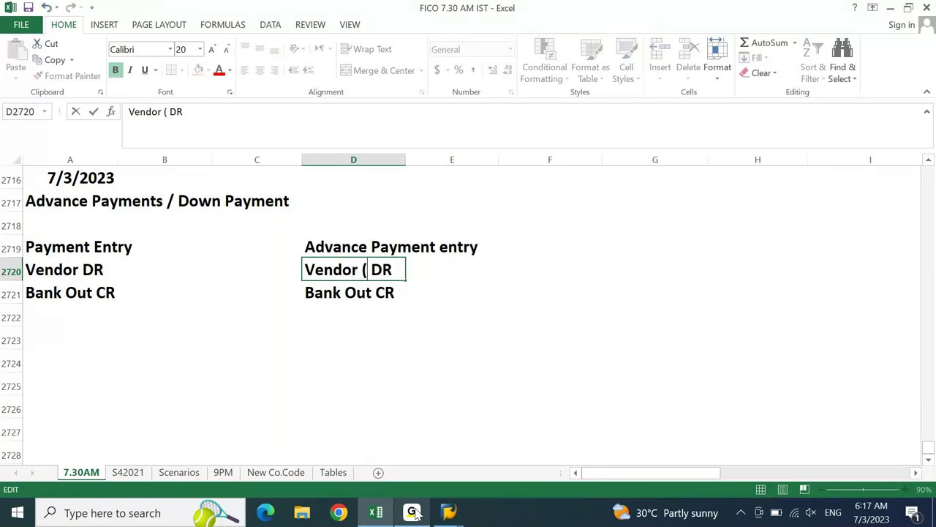
pyautogui.write('ecia')
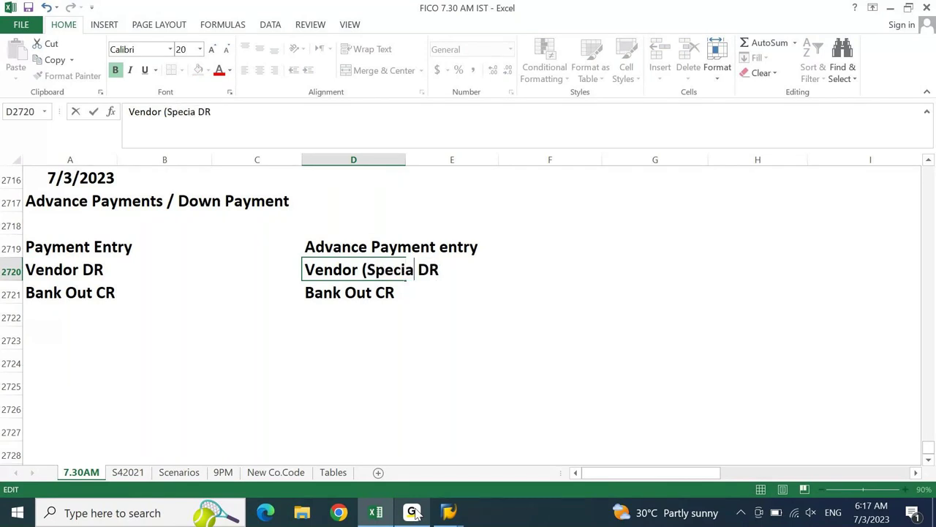
pyautogui.write('l GL)')
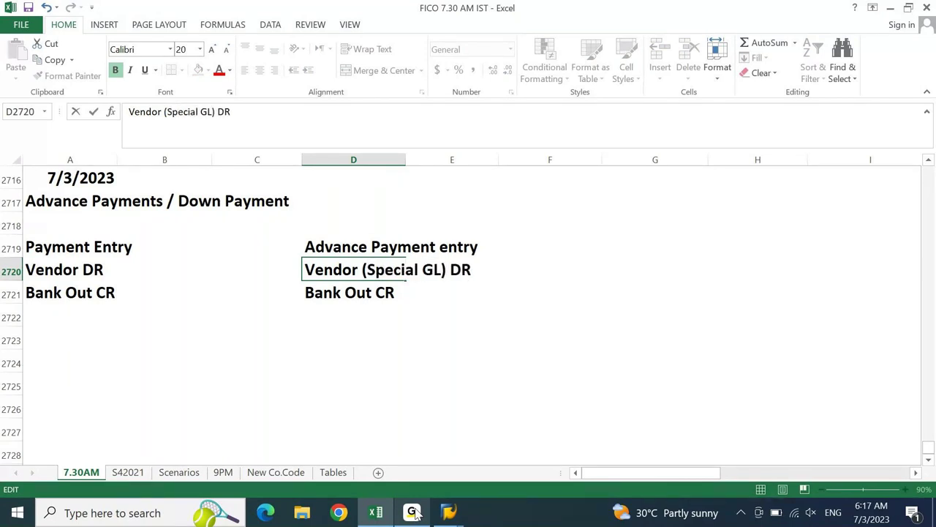
pyautogui.press('Return')
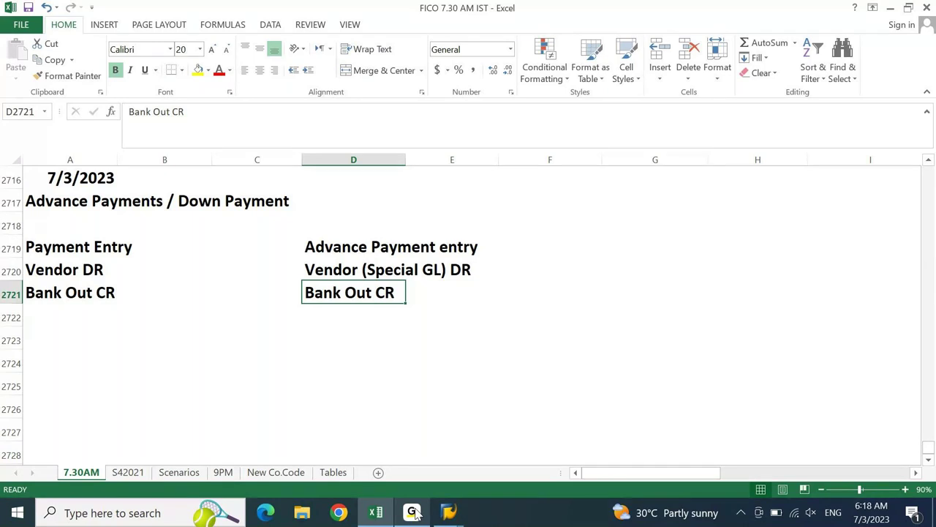
# Step: Enter "Vendor Purchase: 10000" in cell G2721, beside the advance payment entry
pyautogui.press('Down')
pyautogui.press('Home')
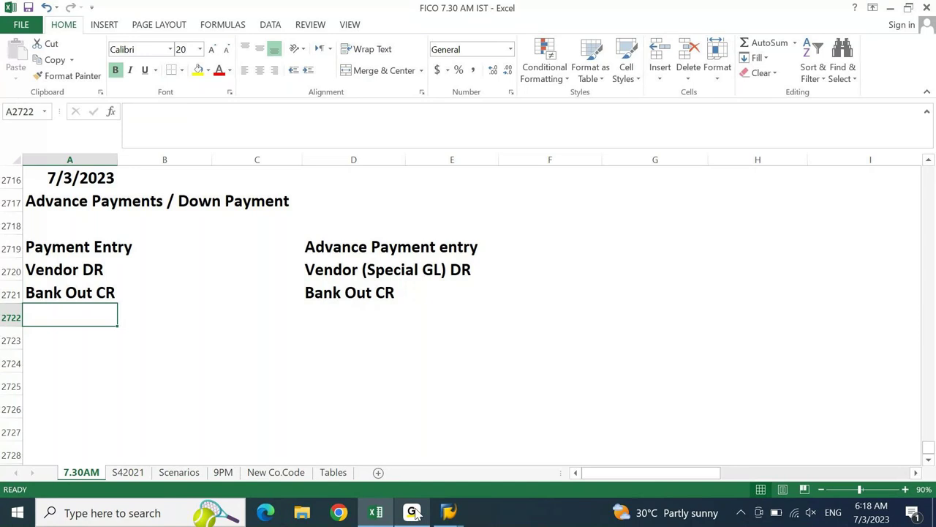
pyautogui.press('Right')
pyautogui.press('Right')
pyautogui.press('Right')
pyautogui.press('Right')
pyautogui.press('Right')
pyautogui.press('Right')
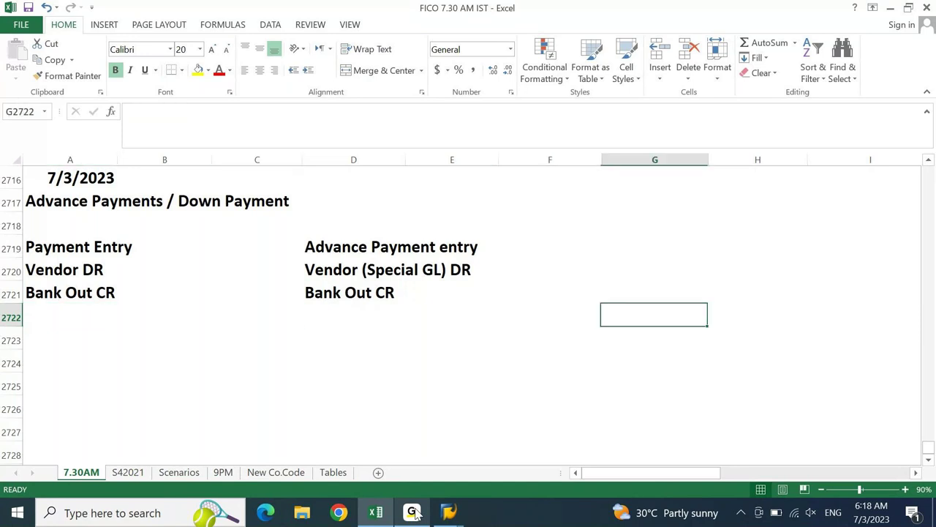
pyautogui.press('Up')
pyautogui.press('Up')
pyautogui.press('Right')
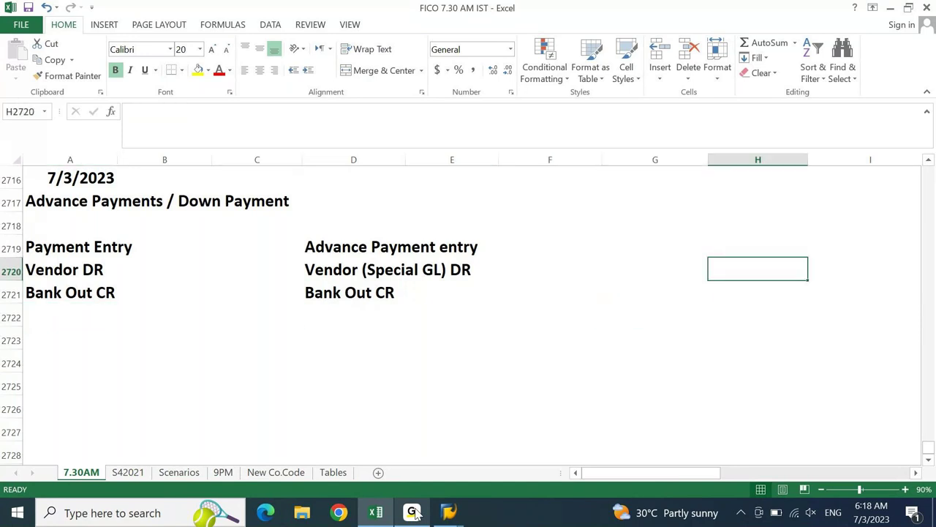
pyautogui.press('Down')
pyautogui.press('Down')
pyautogui.press('Down')
pyautogui.press('Down')
pyautogui.press('Down')
pyautogui.press('Up')
pyautogui.press('Up')
pyautogui.press('Up')
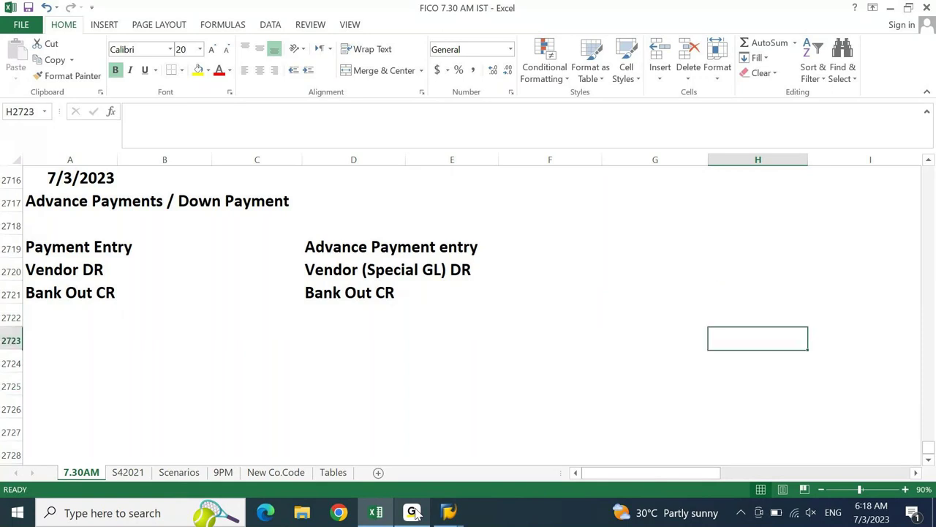
pyautogui.press('Left')
pyautogui.press('Up')
pyautogui.write('Vendo')
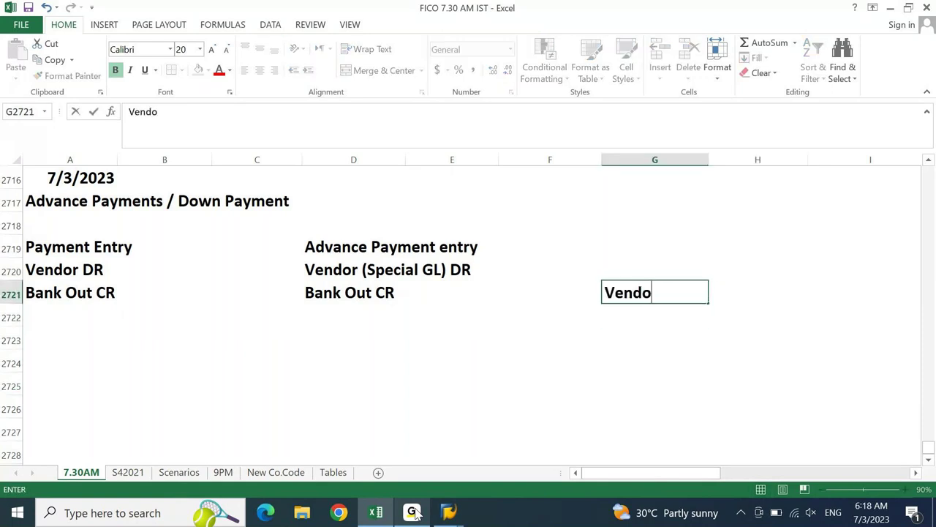
pyautogui.write('r Purchase: ')
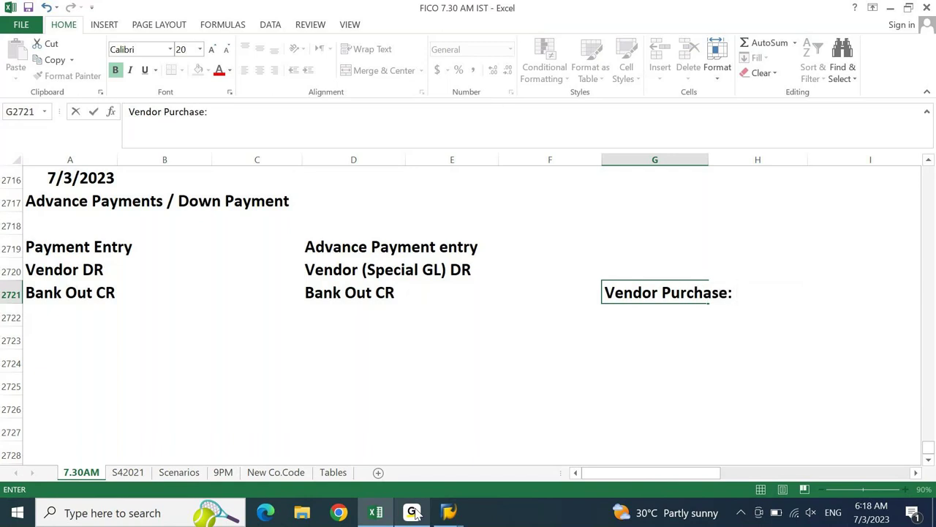
pyautogui.write('10000')
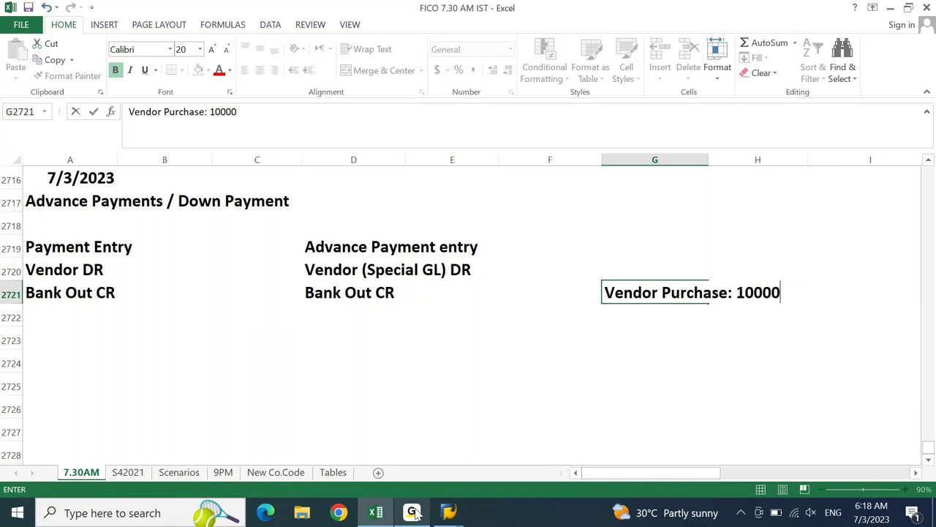
pyautogui.press('Return')
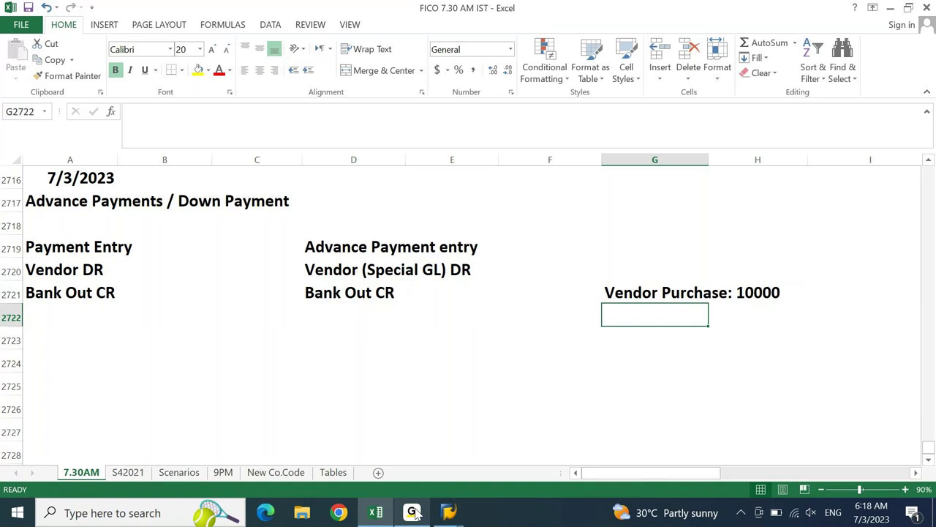
# Step: Enter the label "Invoice" in cell G2722, directly below the vendor purchase line
pyautogui.write('Invpo')
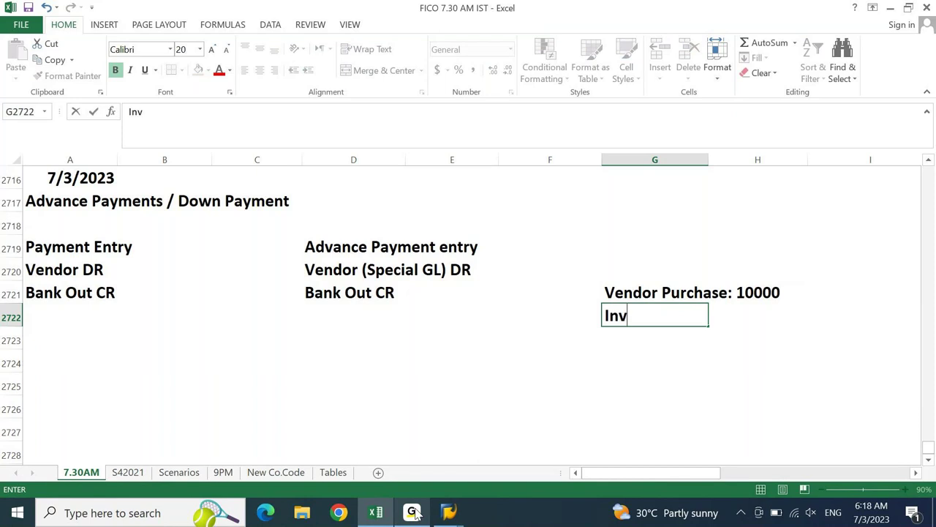
pyautogui.press('BackSpace')
pyautogui.press('BackSpace')
pyautogui.write('oice')
pyautogui.press('Tab')
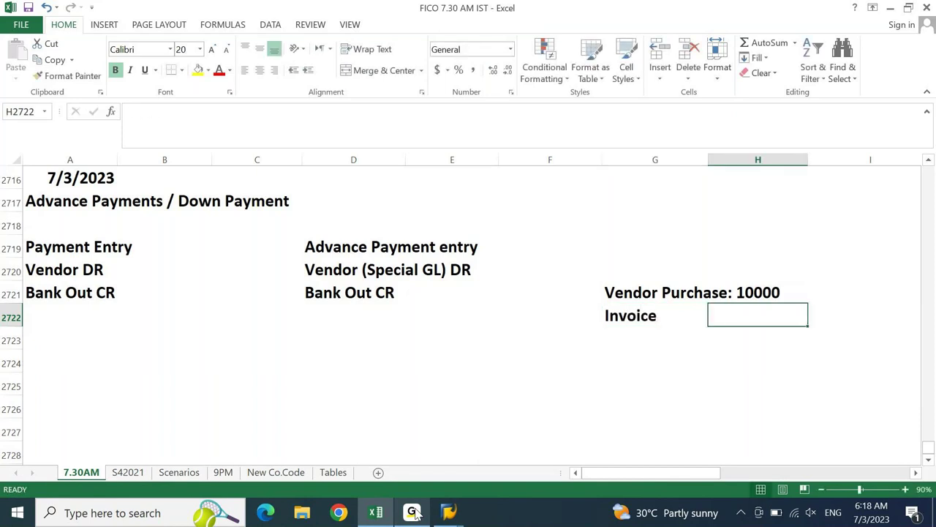
pyautogui.write('1-')
pyautogui.press('Escape')
pyautogui.press('Left')
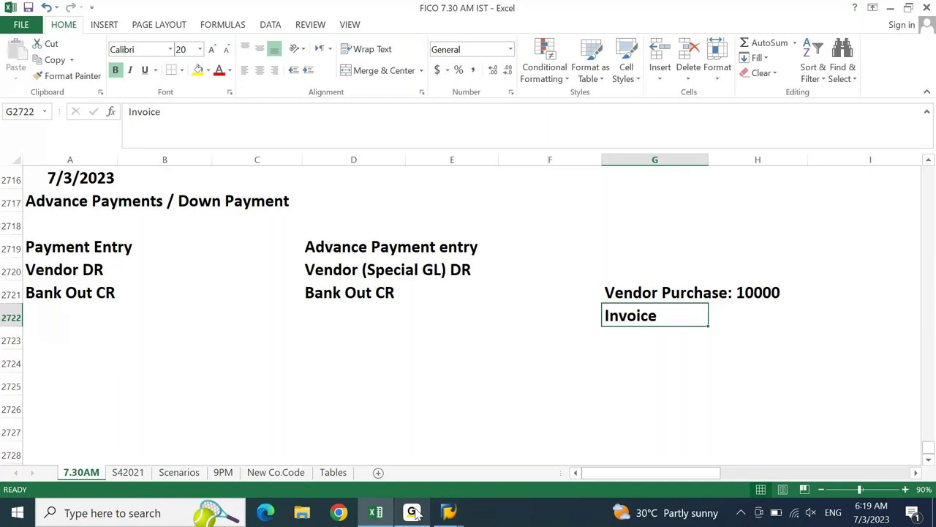
# Step: Enter the invoice amount 10000 in cell H2722, beside the Invoice label
pyautogui.press('Right')
pyautogui.write('10000')
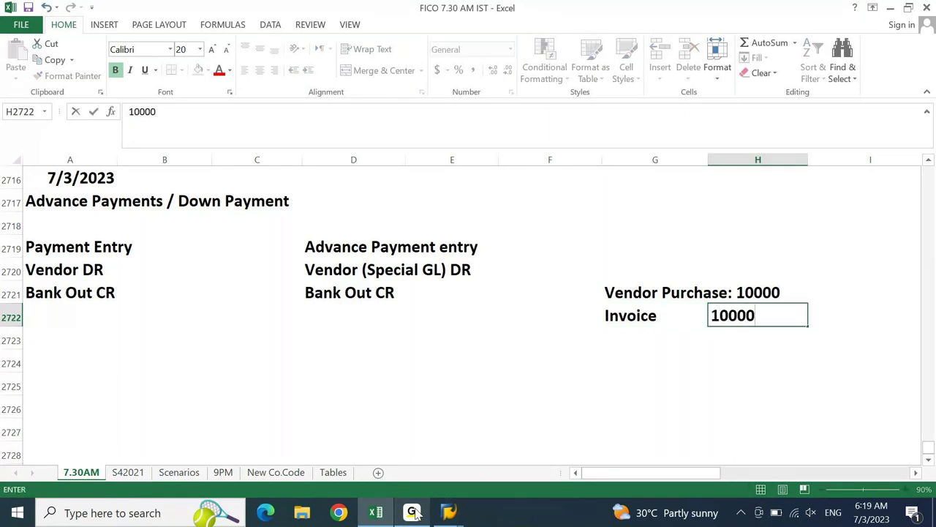
pyautogui.press('Return')
# Step: Change the invoice amount in cell H2722 to -10000
pyautogui.press('Up')
pyautogui.press('F2')
pyautogui.press('Escape')
pyautogui.press('Right')
pyautogui.press('F2')
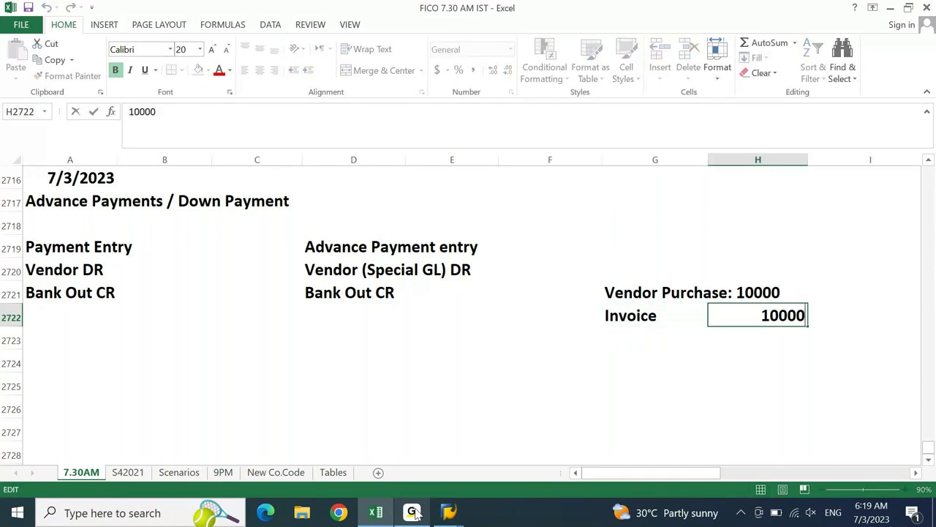
pyautogui.press('Home')
pyautogui.write('-')
pyautogui.press('Return')
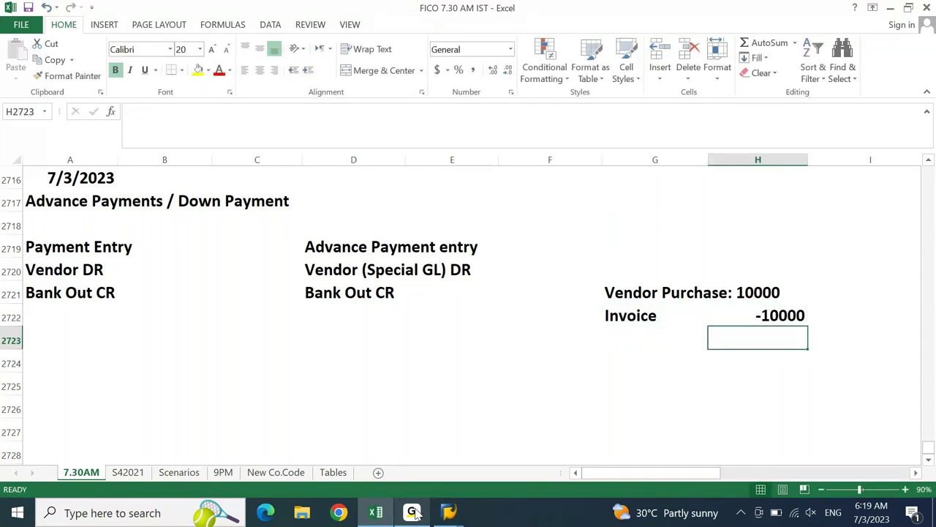
# Step: Add a "Payment" line below Invoice in cell G2723, with the amount 10000 in H2723
pyautogui.press('Up')
pyautogui.press('Down')
pyautogui.press('Left')
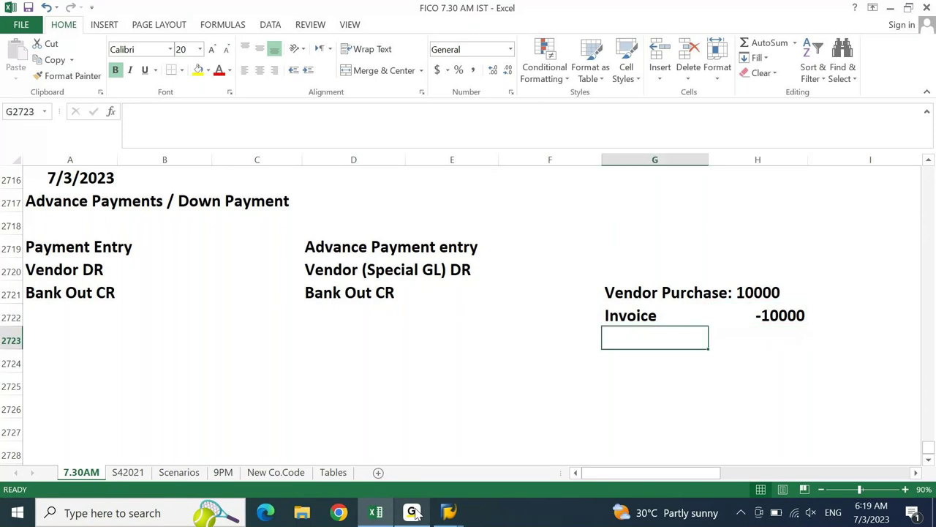
pyautogui.write('Payment')
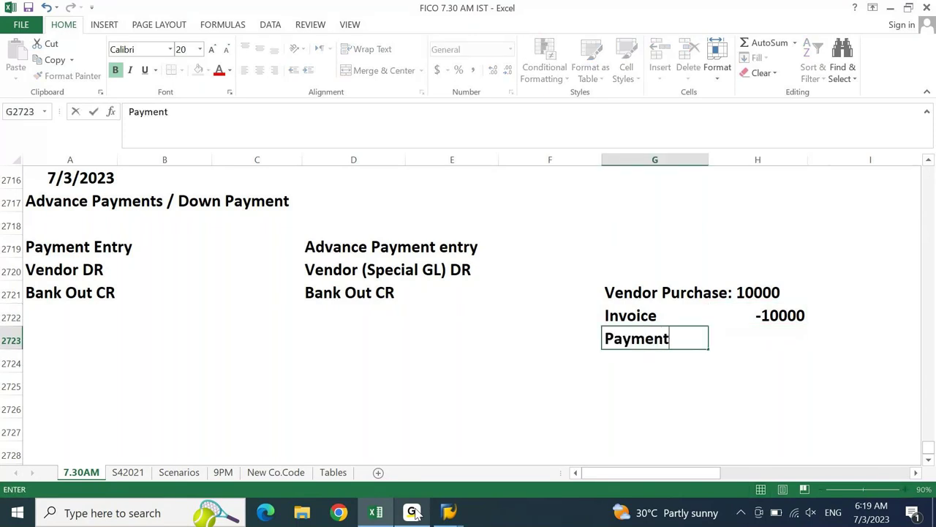
pyautogui.press('Tab')
pyautogui.write('10000')
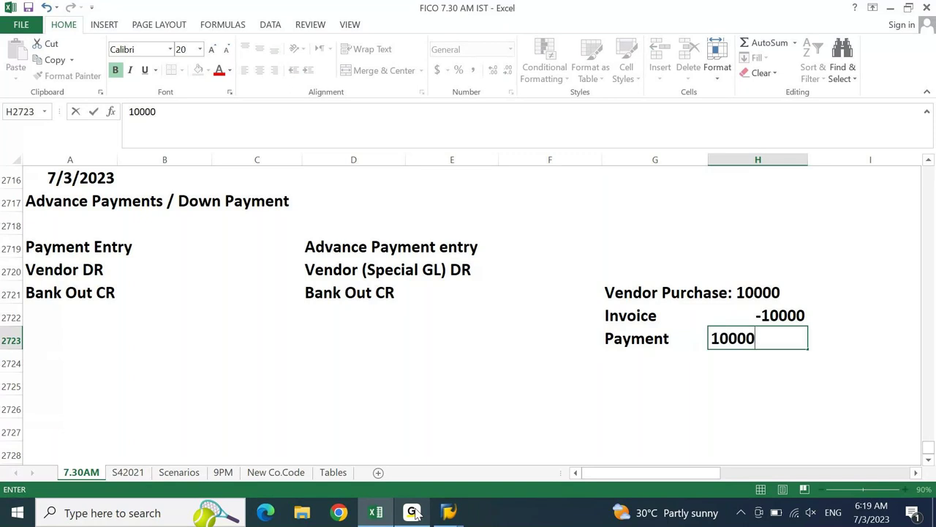
pyautogui.press('Return')
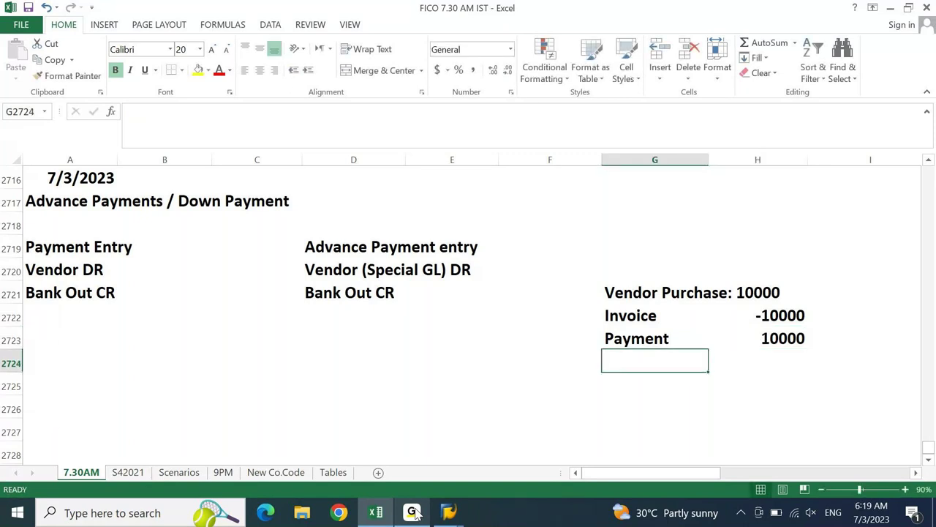
# Step: Total the invoice and payment amounts in cell H2724 with =SUM(H2722:H2723)
pyautogui.press('Right')
pyautogui.hotkey('alt', '=')
pyautogui.press('Return')
pyautogui.press('Up')
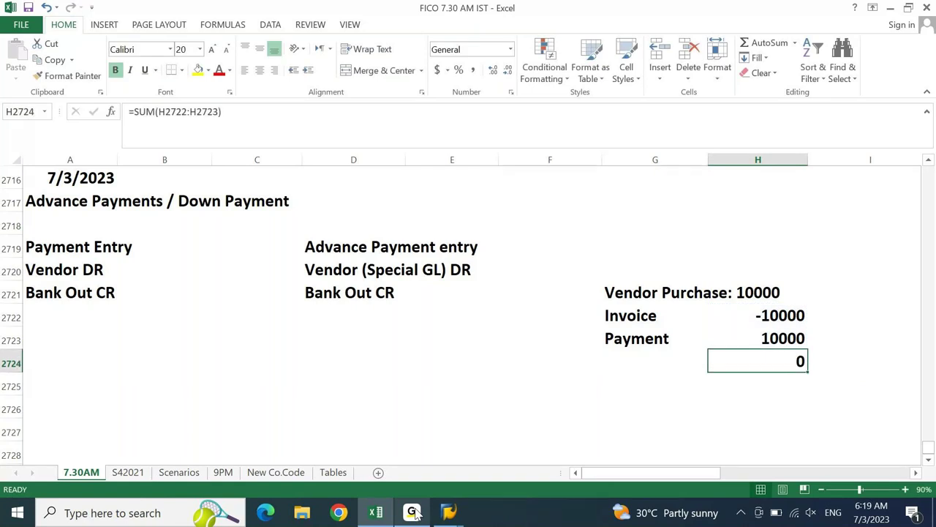
# Step: Reword the purchase heading in cell G2721 as "Vendor Normal Purchase: 10000"
pyautogui.click(610, 294)
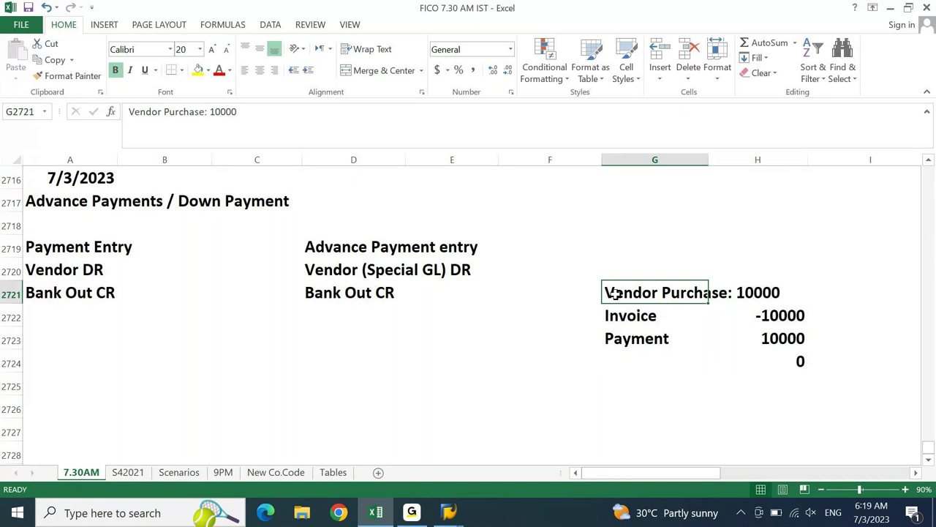
pyautogui.doubleClick(616, 293)
pyautogui.hotkey('ctrl', 'Left')
pyautogui.write('Normal')
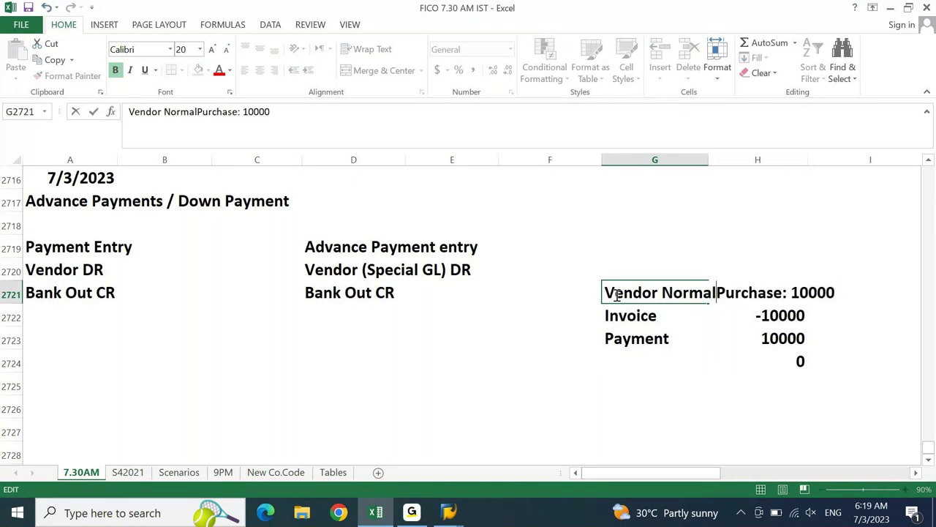
pyautogui.press('Return')
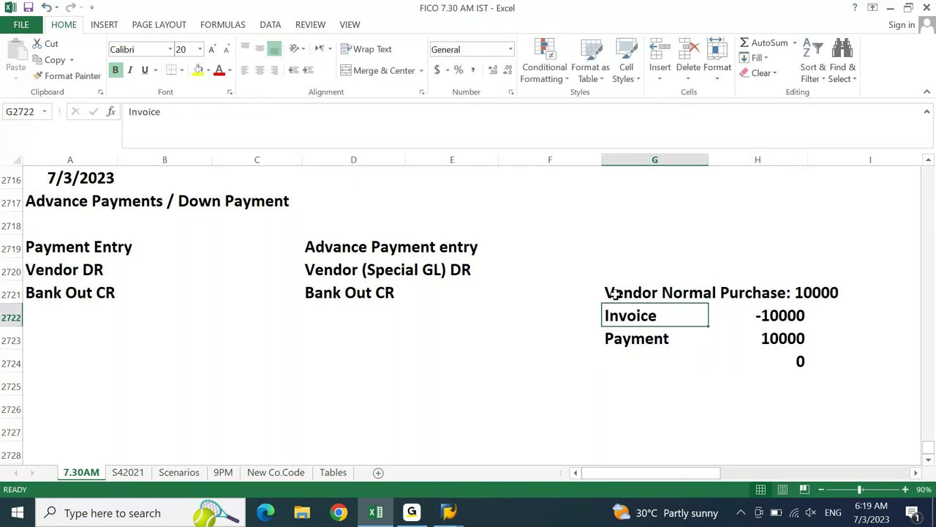
# Step: Enter the heading "Vendor Advance Purchase 10000" in cell J2721, level with the normal purchase heading
pyautogui.press('Right')
pyautogui.press('Right')
pyautogui.press('Right')
pyautogui.press('Right')
pyautogui.press('Right')
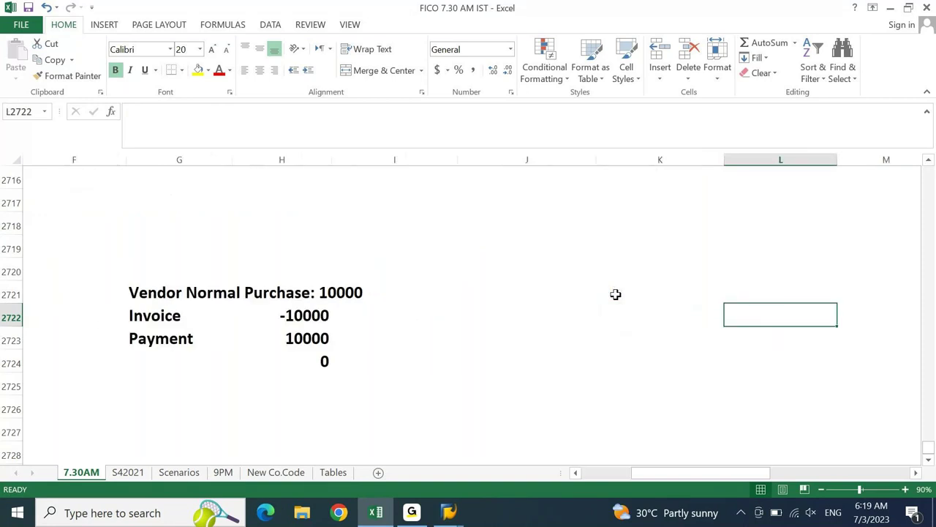
pyautogui.press('Up')
pyautogui.press('Left')
pyautogui.press('Left')
pyautogui.write('Vend')
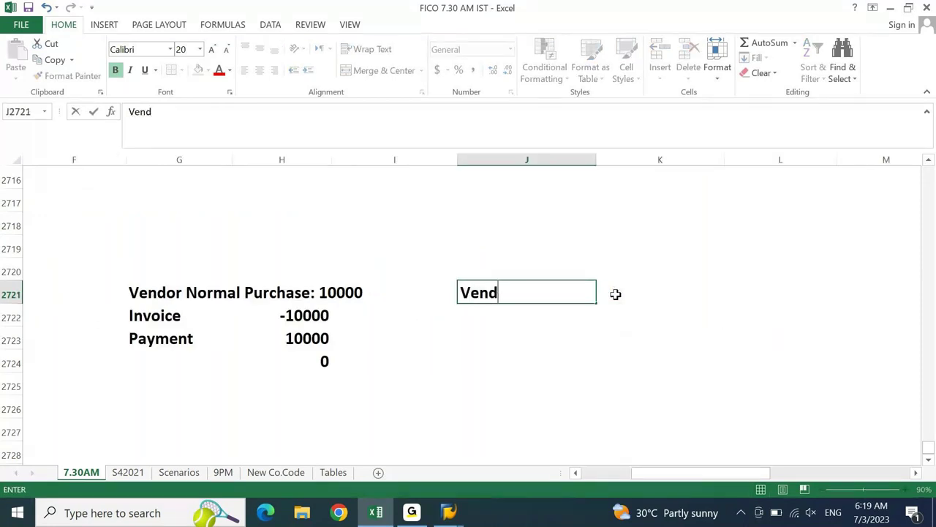
pyautogui.write('or Advance Purchase ')
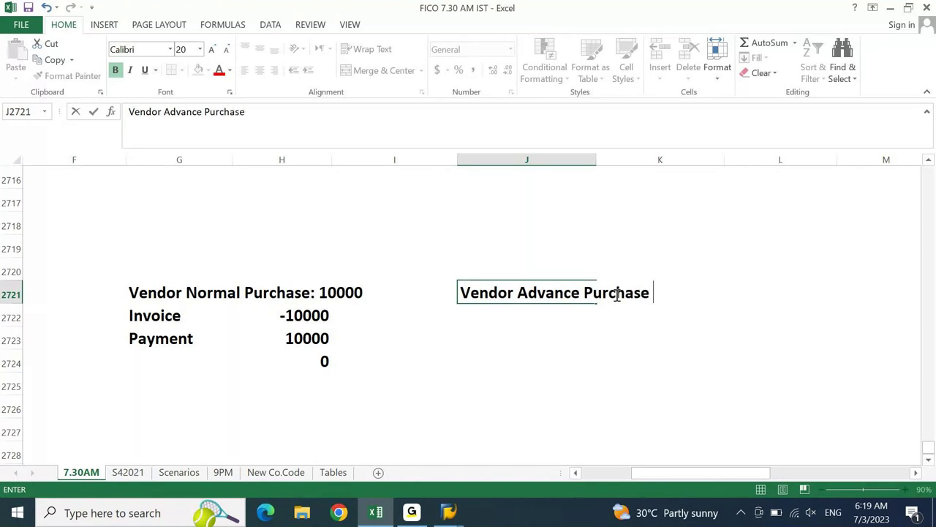
pyautogui.write('10000')
pyautogui.press('Return')
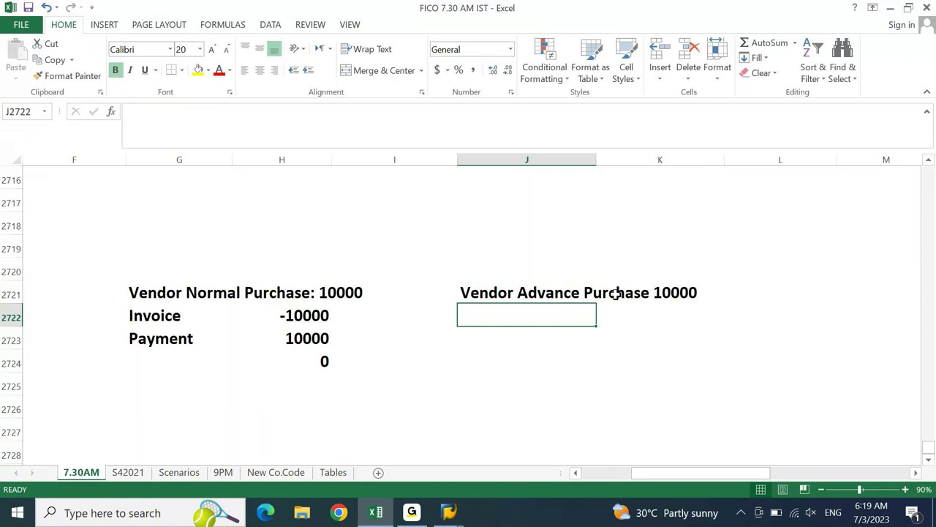
# Step: Add an "Advance Payment" line in cell J2722 under the advance purchase heading, with the amount 4000 in K2722
pyautogui.press('Left')
pyautogui.press('Left')
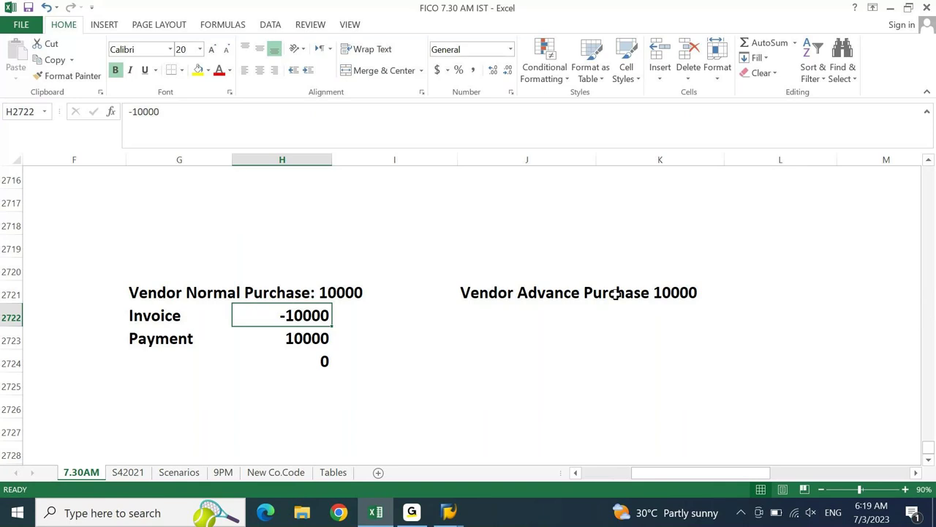
pyautogui.press('Right')
pyautogui.press('Right')
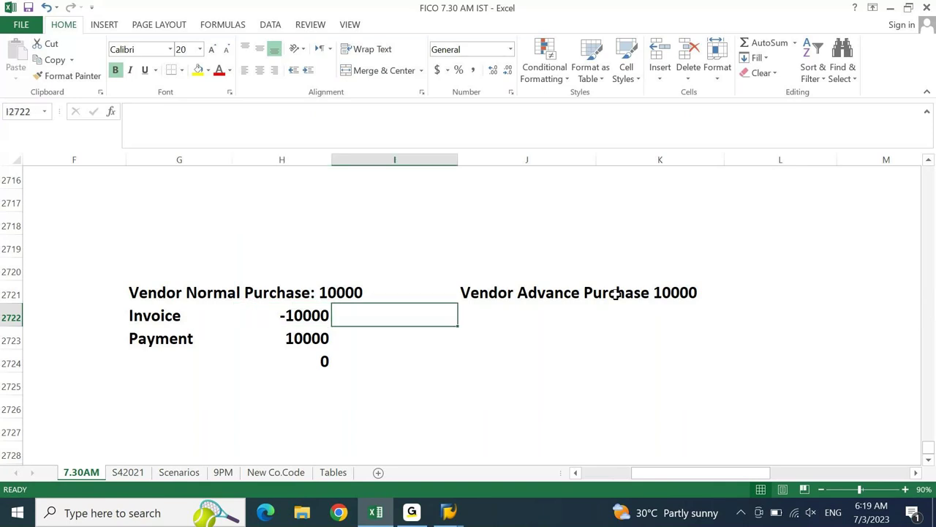
pyautogui.write('Advance ')
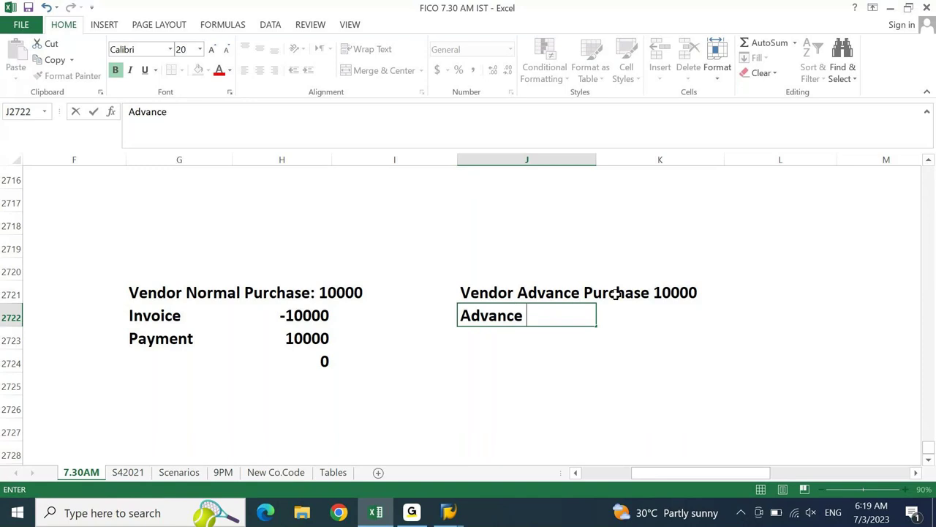
pyautogui.write('Payment')
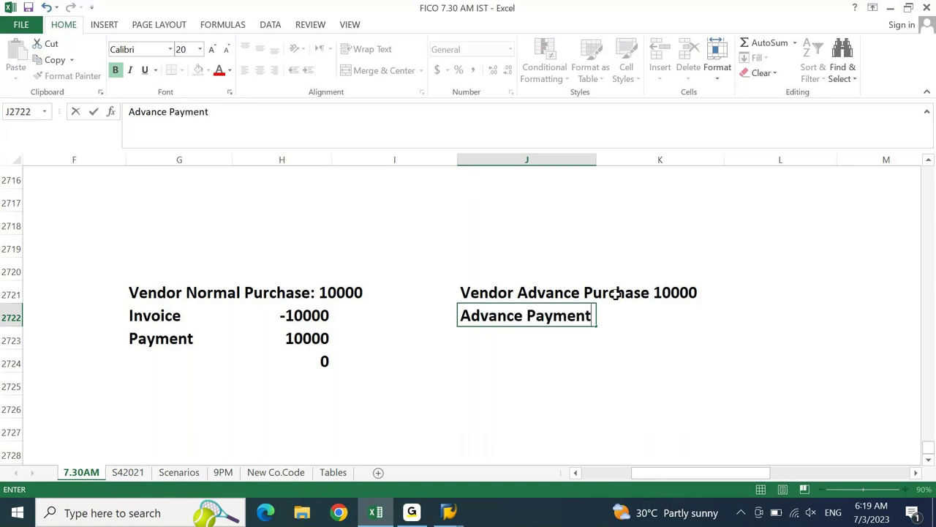
pyautogui.press('Right')
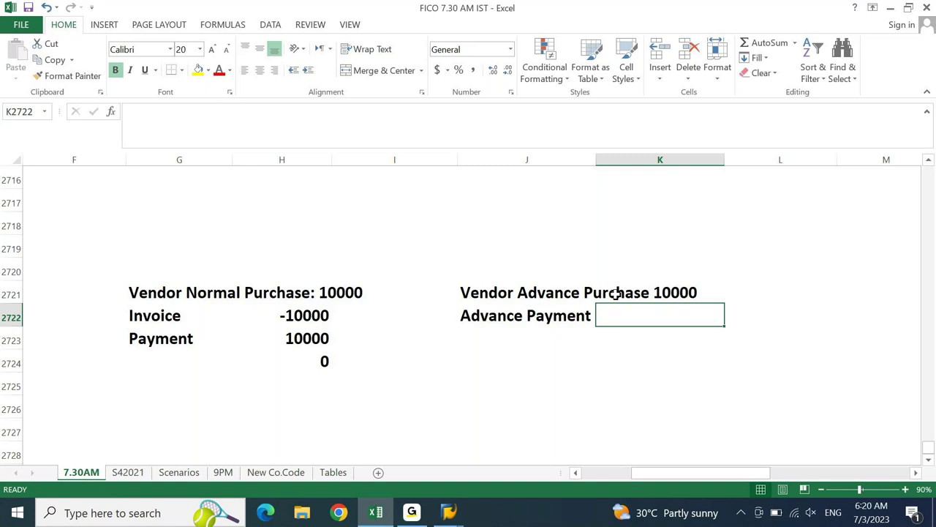
pyautogui.write('4000')
pyautogui.press('Return')
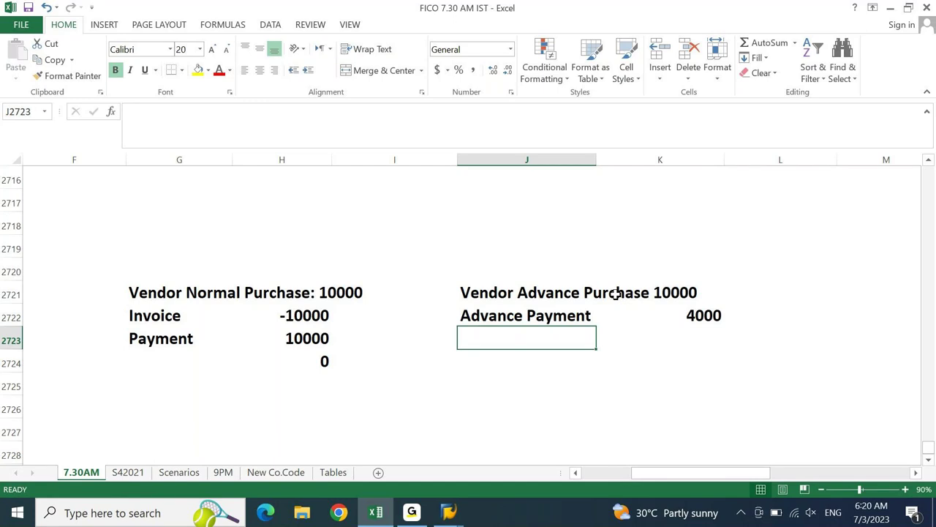
# Step: Add an "Invoice" line in cell J2723 below Advance Payment, with the amount -10000 in K2723
pyautogui.write('Invoi')
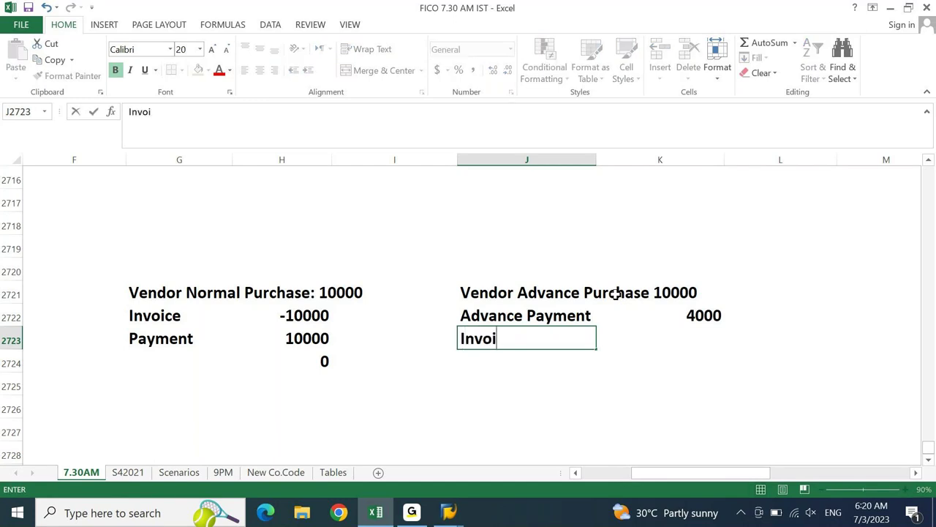
pyautogui.write('ce')
pyautogui.press('Tab')
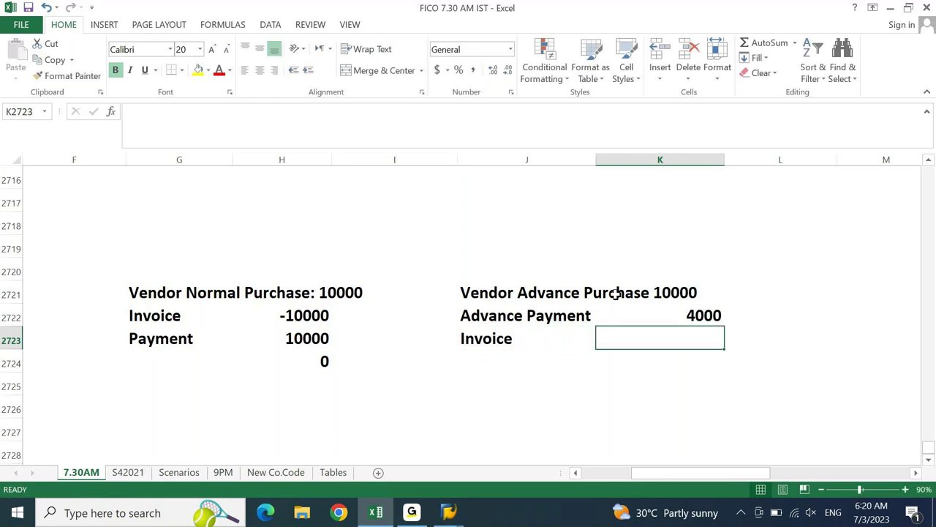
pyautogui.write('-10000')
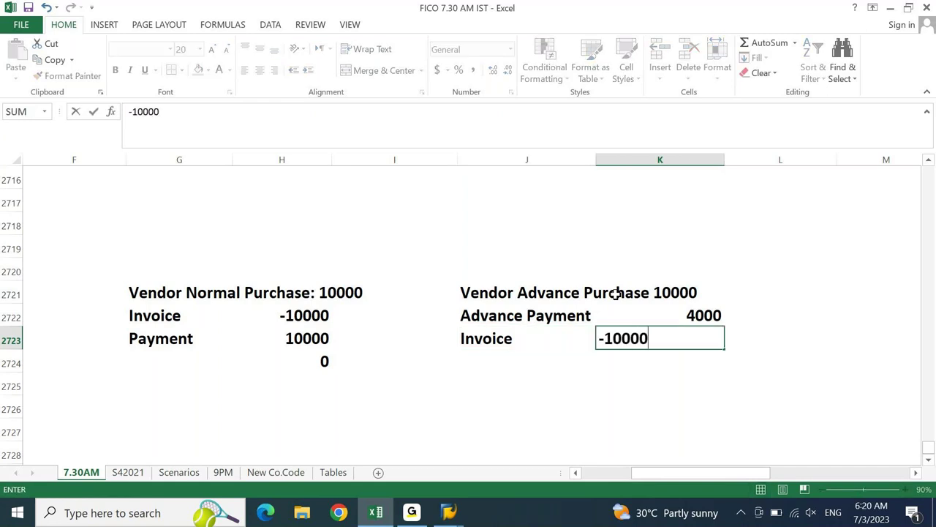
pyautogui.press('Return')
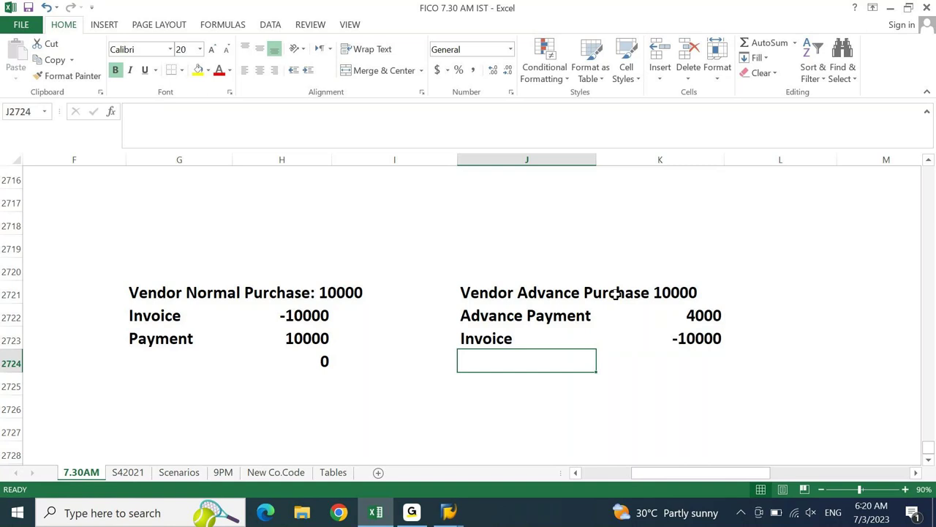
# Step: Total the advance payment and invoice in cell K2724 with =SUM(K2722:K2723) and fill that cell yellow
pyautogui.press('Tab')
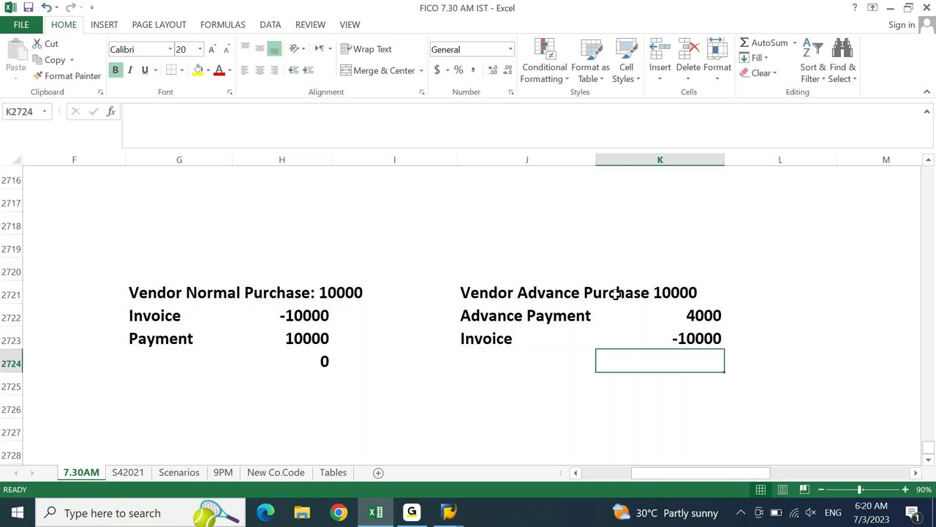
pyautogui.write('-6000')
pyautogui.press('Return')
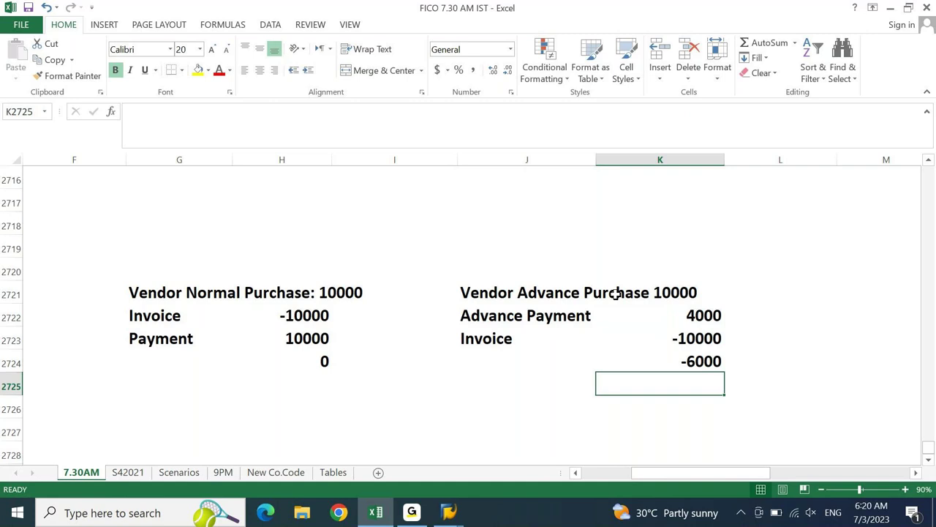
pyautogui.press('Up')
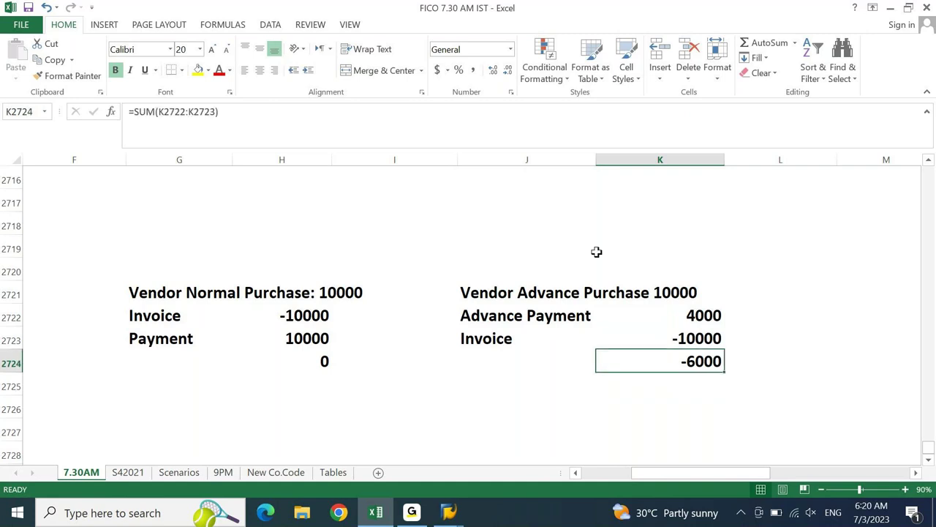
pyautogui.click(198, 70)
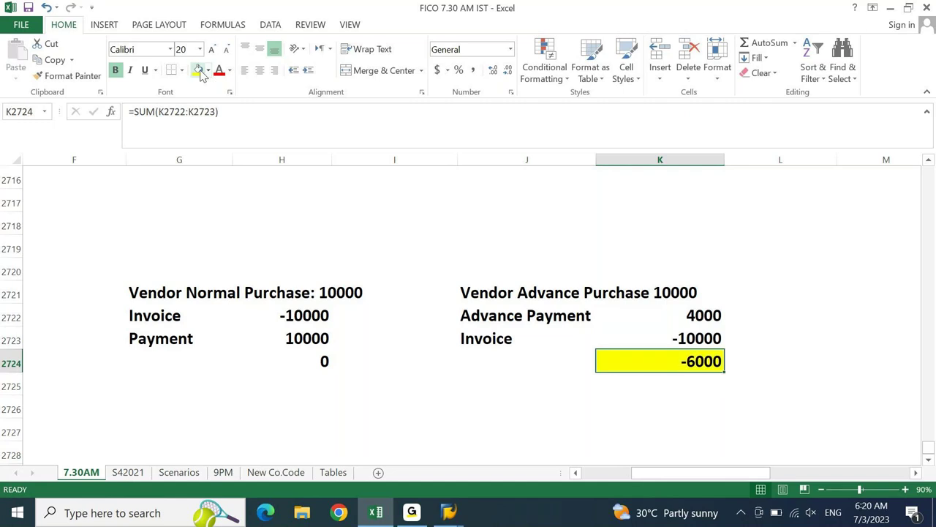
# Step: Add a "Payment" line in cell J2725 with 6000 in K2725, and put the closing balance 0 in K2726
pyautogui.press('Down')
pyautogui.press('Left')
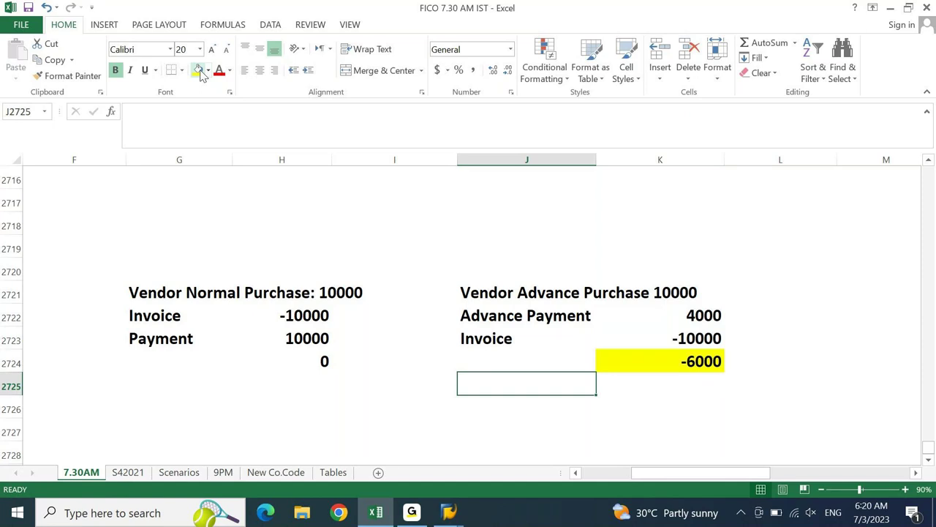
pyautogui.write('Payment')
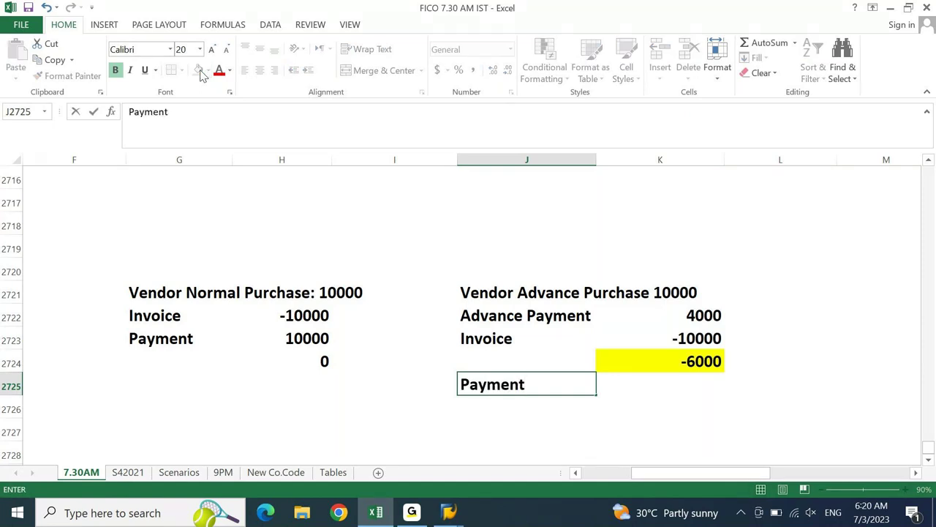
pyautogui.press('Right')
pyautogui.press('Right')
pyautogui.press('Left')
pyautogui.write('60000')
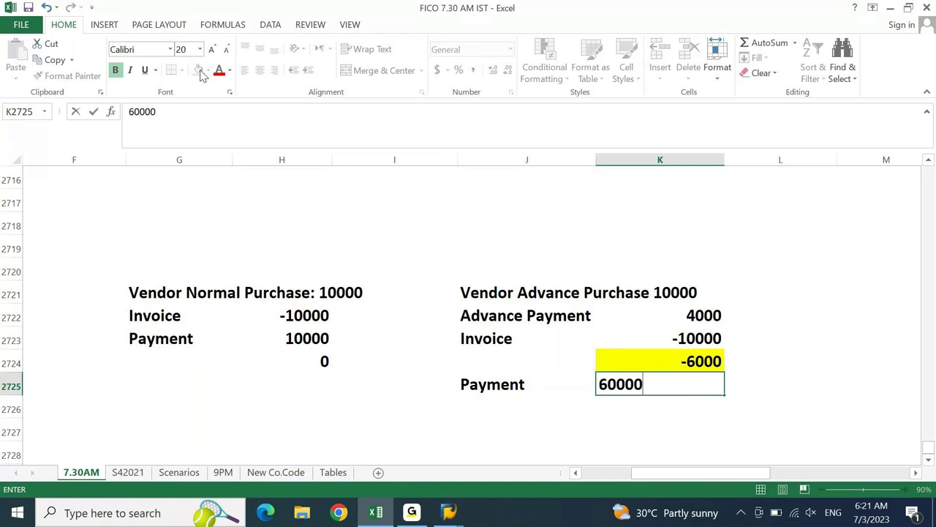
pyautogui.press('BackSpace')
pyautogui.press('Return')
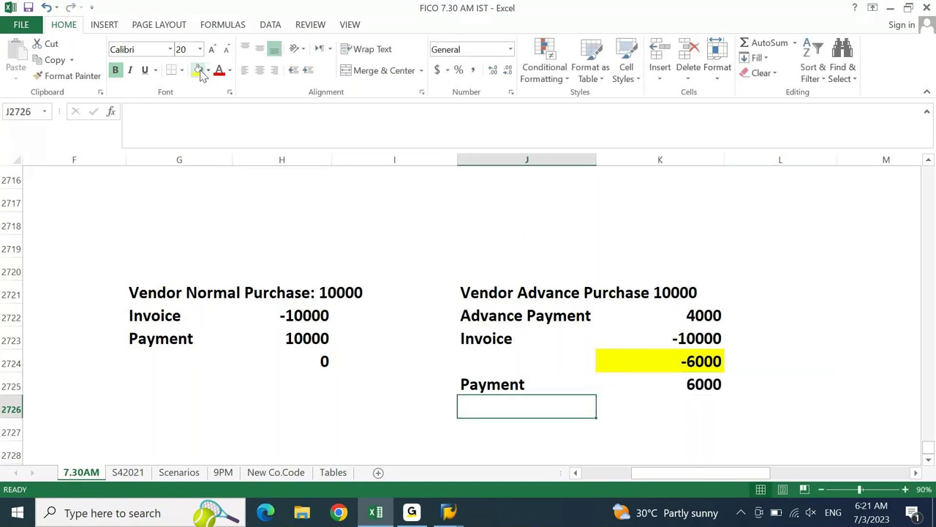
pyautogui.write('0')
pyautogui.press('Return')
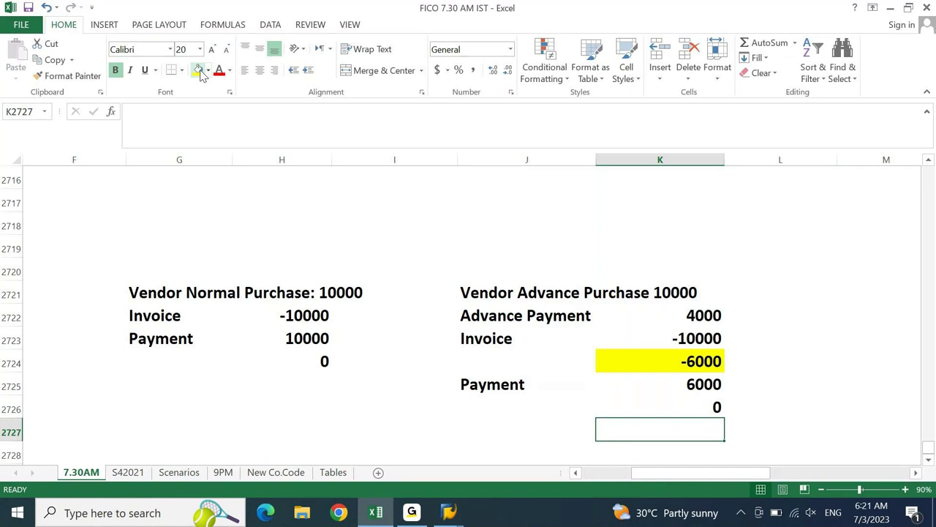
pyautogui.click(691, 362)
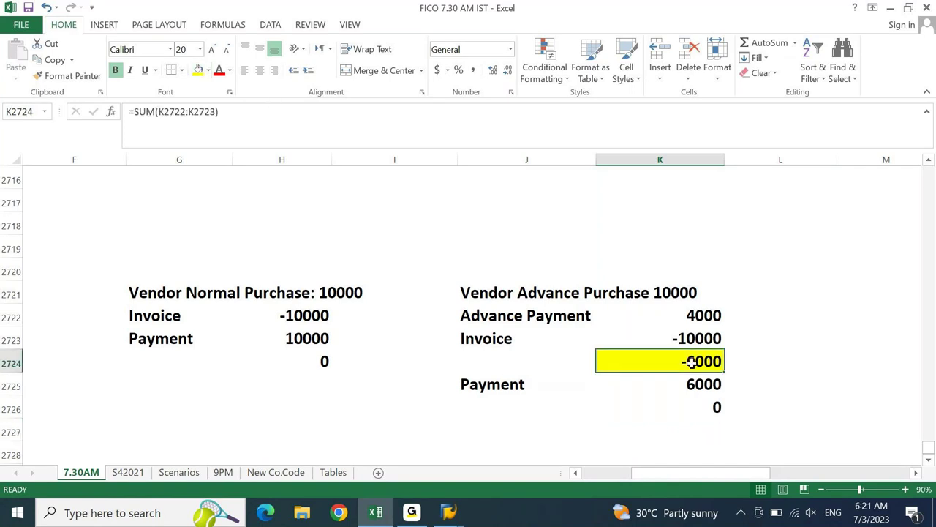
pyautogui.press('Down')
pyautogui.press('Left')
pyautogui.press('Left')
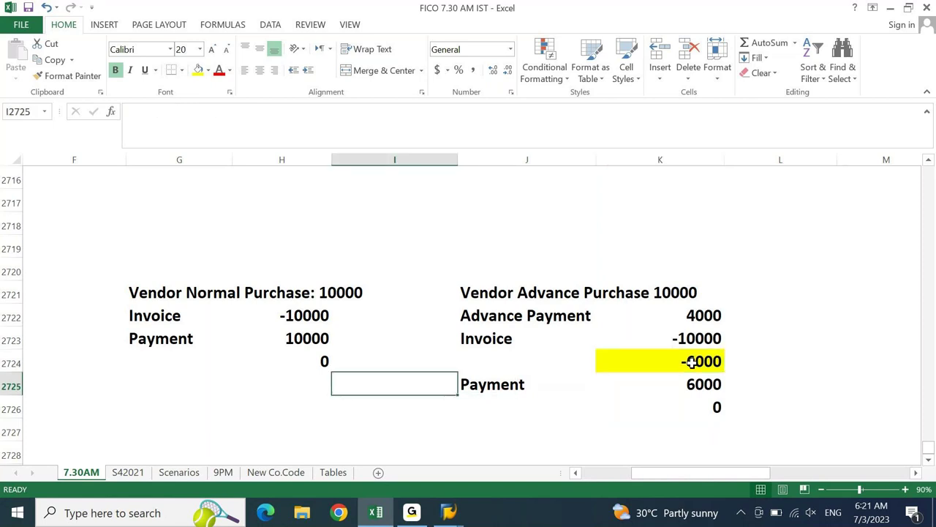
# Step: Compare the Advance Payment line of the advance purchase example with the Invoice line of the normal purchase example
pyautogui.press('Right')
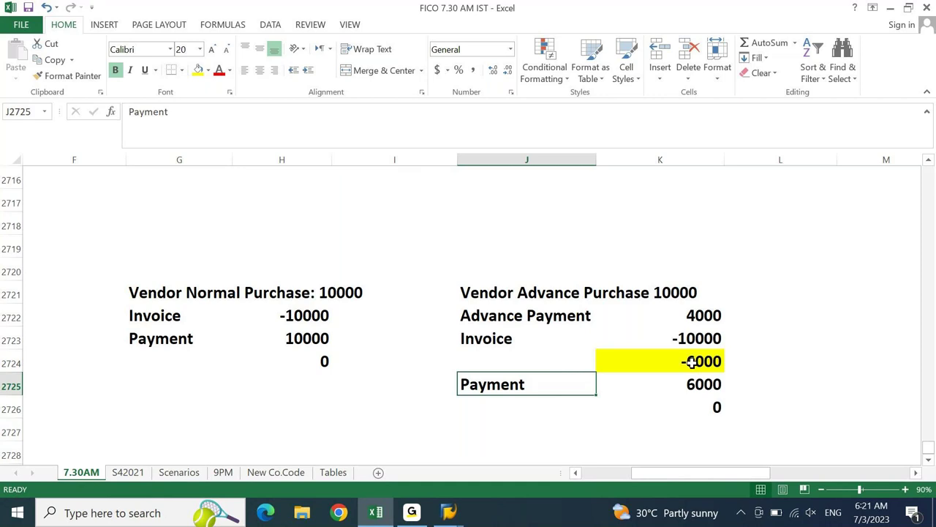
pyautogui.press('Up')
pyautogui.press('Up')
pyautogui.press('Up')
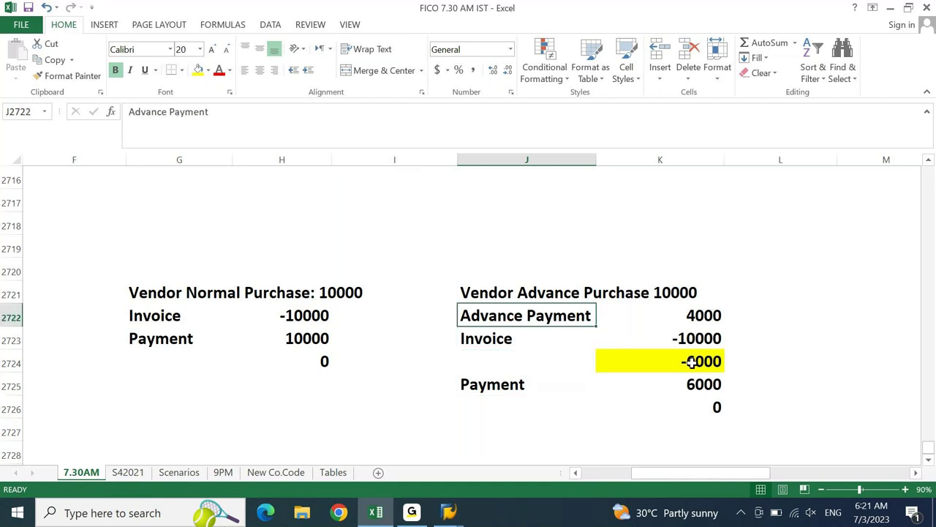
pyautogui.press('Left')
pyautogui.press('Left')
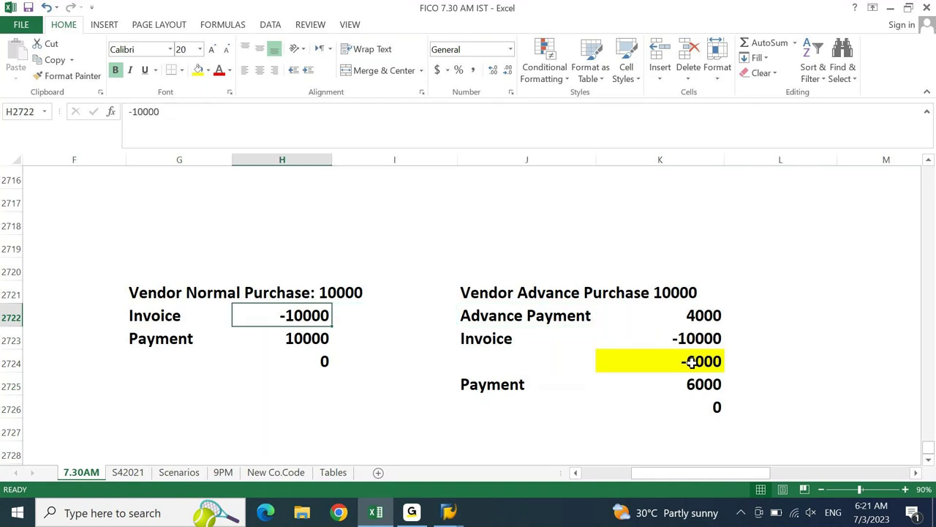
pyautogui.press('Left')
pyautogui.hotkey('shift', 'Right')
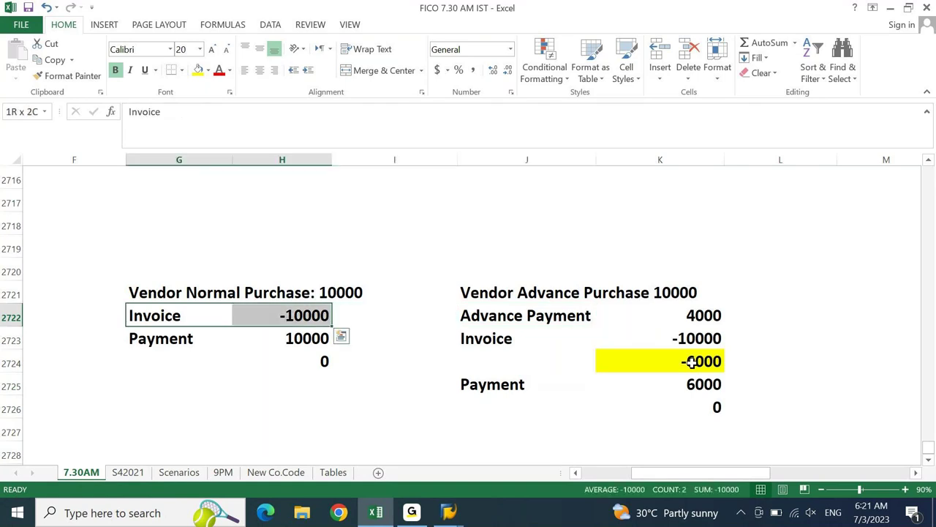
# Step: Enter the heading "Vendor A/C" in cell G2726 below the normal purchase example
pyautogui.press('Down')
pyautogui.press('Down')
pyautogui.press('Down')
pyautogui.press('Down')
pyautogui.press('Down')
pyautogui.press('Down')
pyautogui.press('Down')
pyautogui.press('Down')
pyautogui.press('Down')
pyautogui.press('Down')
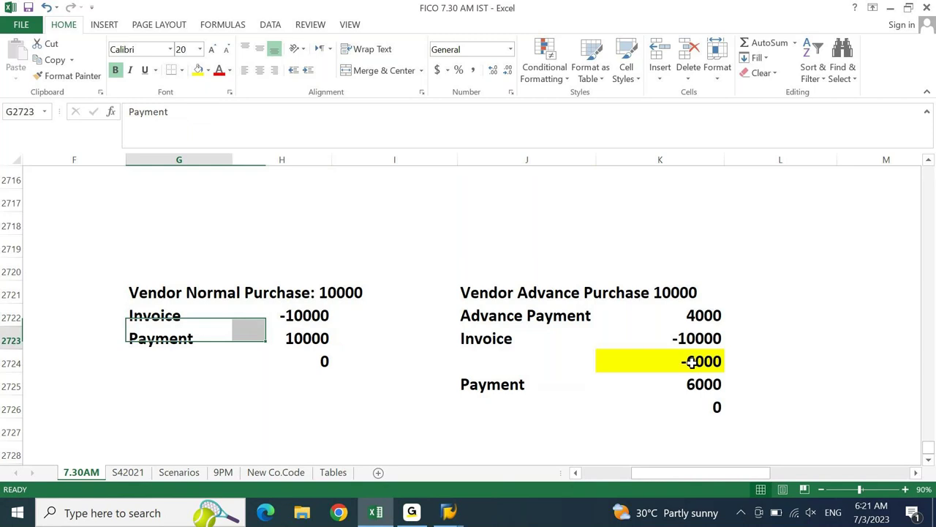
pyautogui.press('Down')
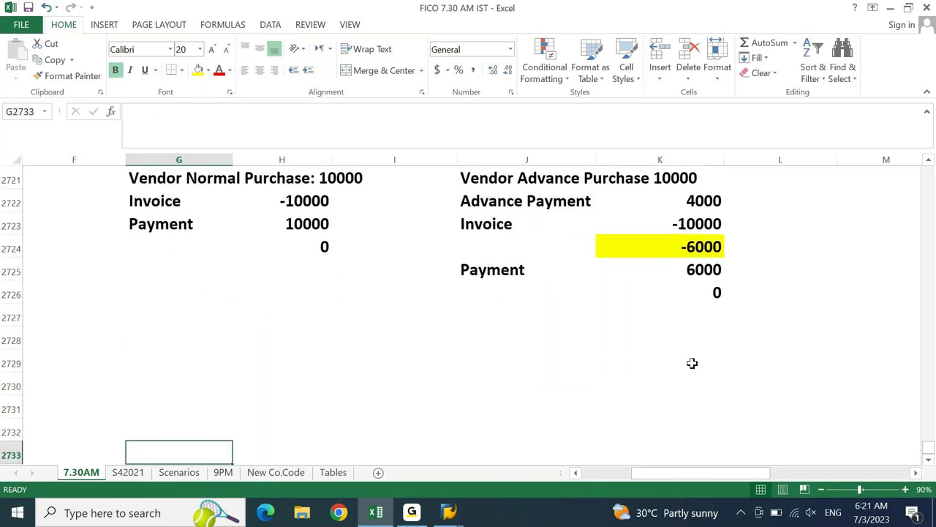
pyautogui.press('Up')
pyautogui.press('Up')
pyautogui.press('Up')
pyautogui.press('Up')
pyautogui.press('Up')
pyautogui.press('Up')
pyautogui.press('Up')
pyautogui.press('Right')
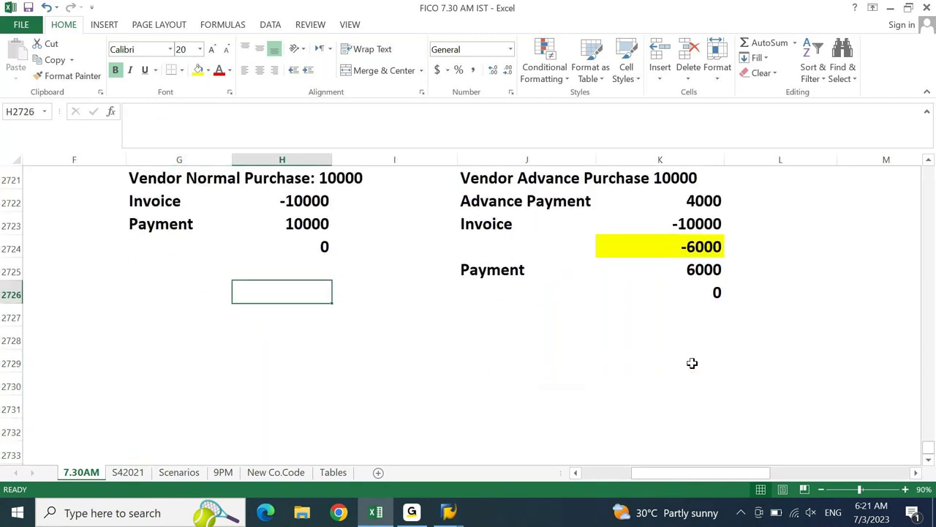
pyautogui.press('Left')
pyautogui.write('Vendor A/C')
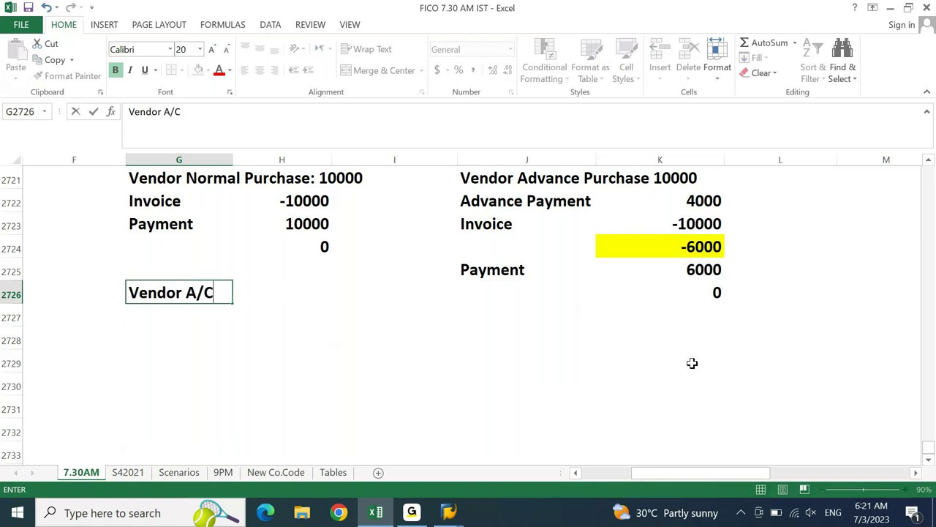
pyautogui.press('Return')
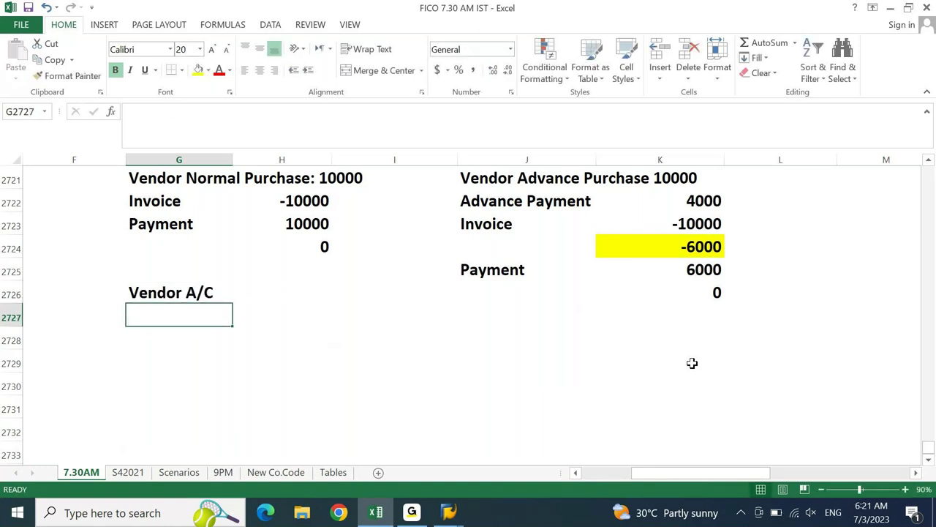
# Step: Add the column headings DR in G2727 and CR in H2727 under the Vendor A/C heading
pyautogui.write('DE')
pyautogui.press('Right')
pyautogui.press('Left')
pyautogui.press('Right')
pyautogui.press('Left')
pyautogui.write('DR')
pyautogui.press('Right')
pyautogui.write('CR')
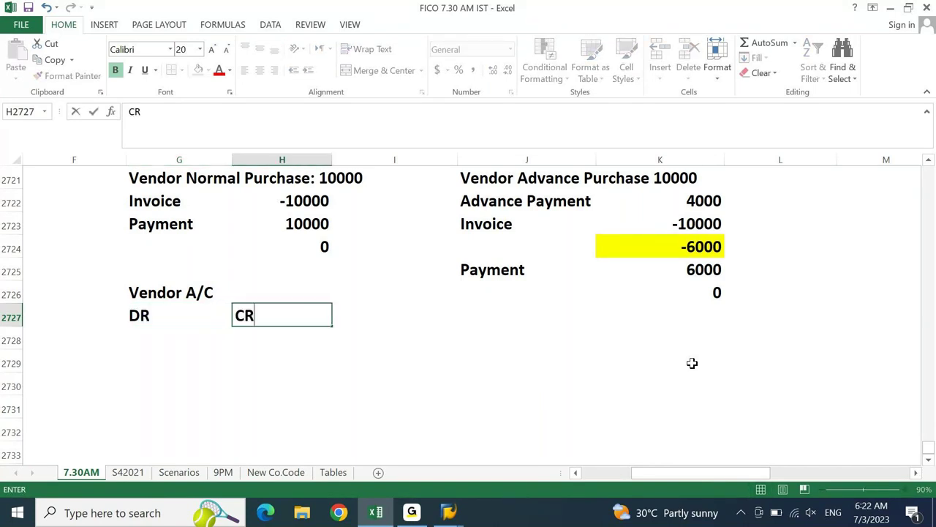
pyautogui.press('Return')
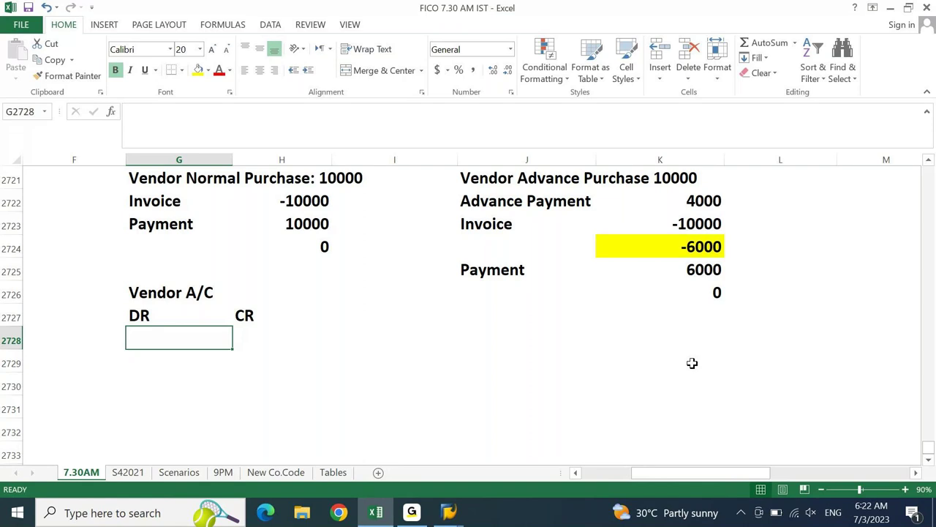
# Step: Enter 10000 under CR in H2728 and 10000 under DR in G2728
pyautogui.press('Right')
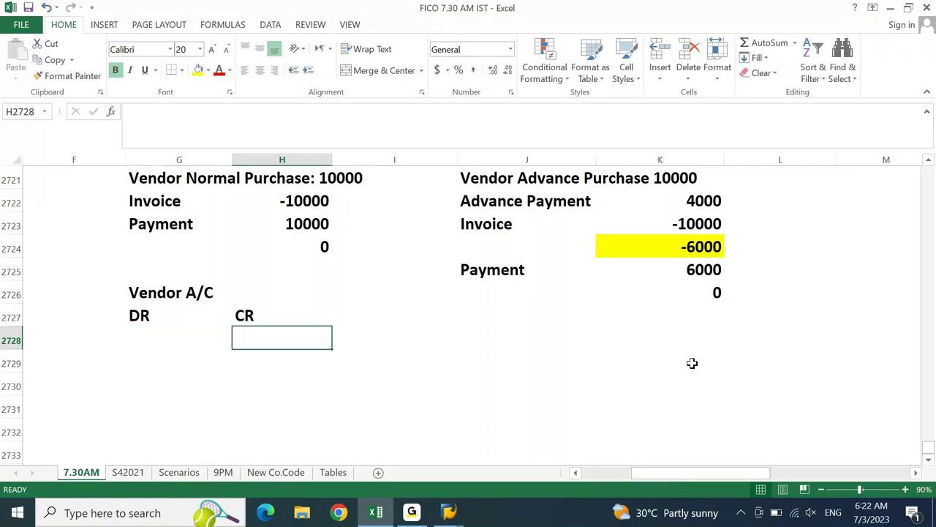
pyautogui.write('10000')
pyautogui.press('Return')
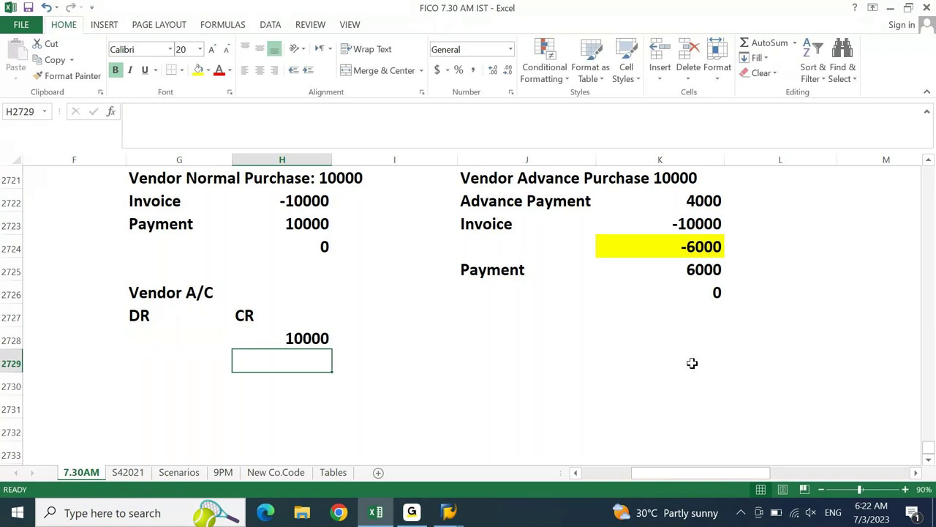
pyautogui.press('Up')
pyautogui.press('Up')
pyautogui.press('Left')
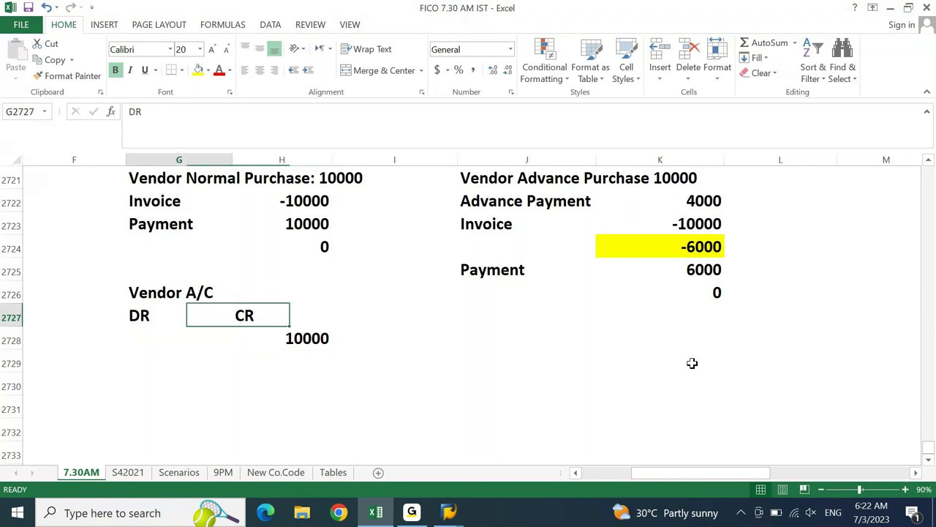
pyautogui.press('Down')
pyautogui.write('10000')
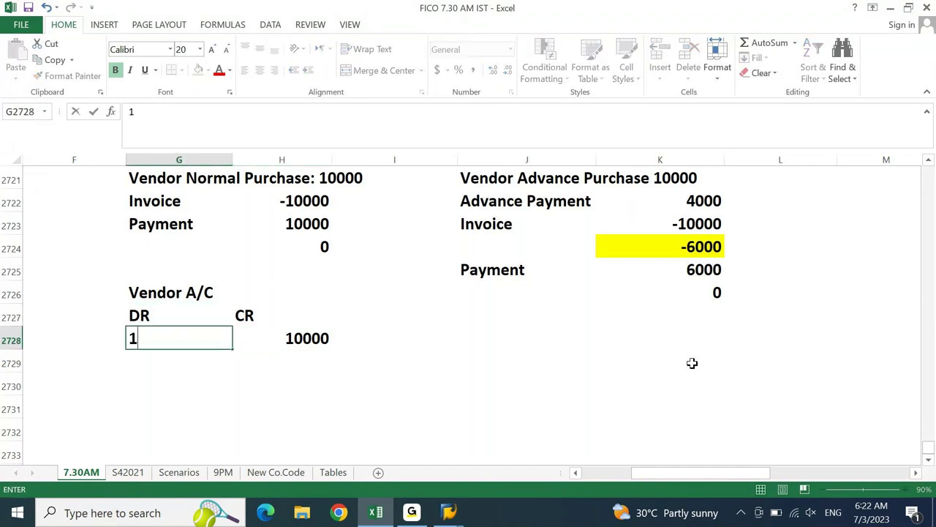
pyautogui.press('Return')
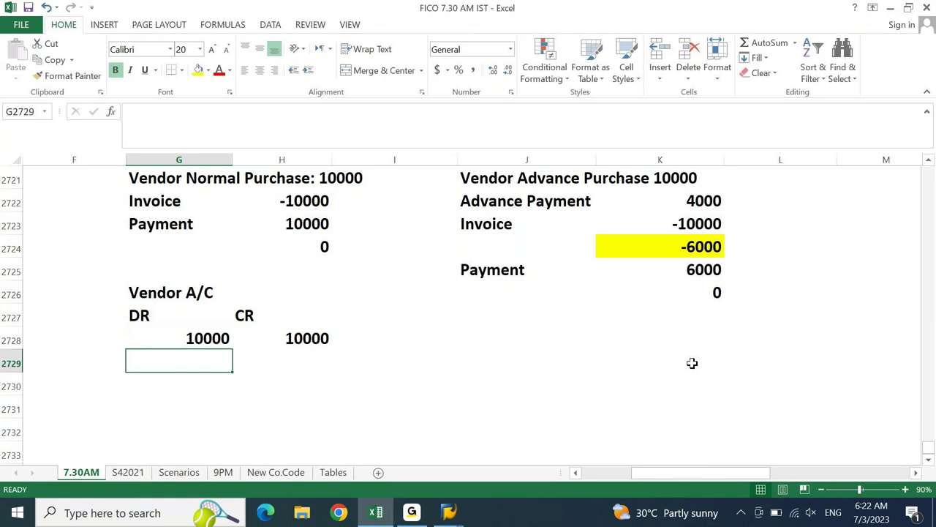
# Step: Total the DR and CR columns in row 2730 with =SUM(G2728:G2729) in G2730 and =SUM(H2728:H2729) in H2730
pyautogui.press('Down')
pyautogui.hotkey('alt', '=')
pyautogui.press('Return')
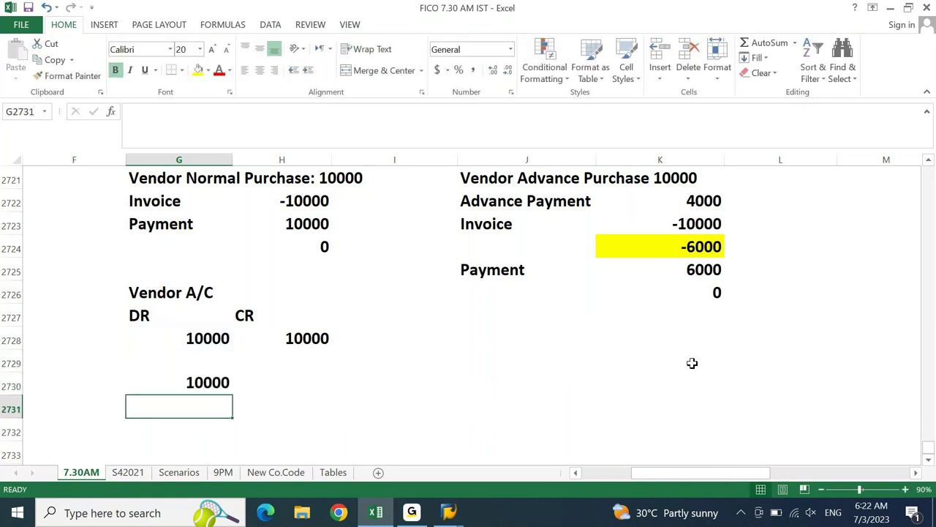
pyautogui.press('Up')
pyautogui.press('Right')
pyautogui.hotkey('alt', '=')
pyautogui.press('Return')
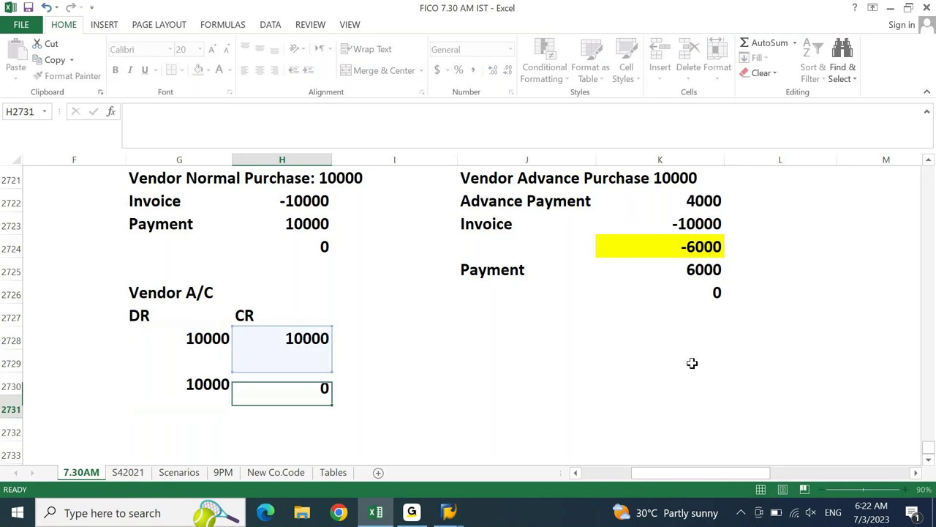
# Step: Center the contents of G2727:H2730, and merge and center the Vendor A/C heading across G2726:H2726
pyautogui.moveTo(132, 311); pyautogui.dragTo(321, 389)
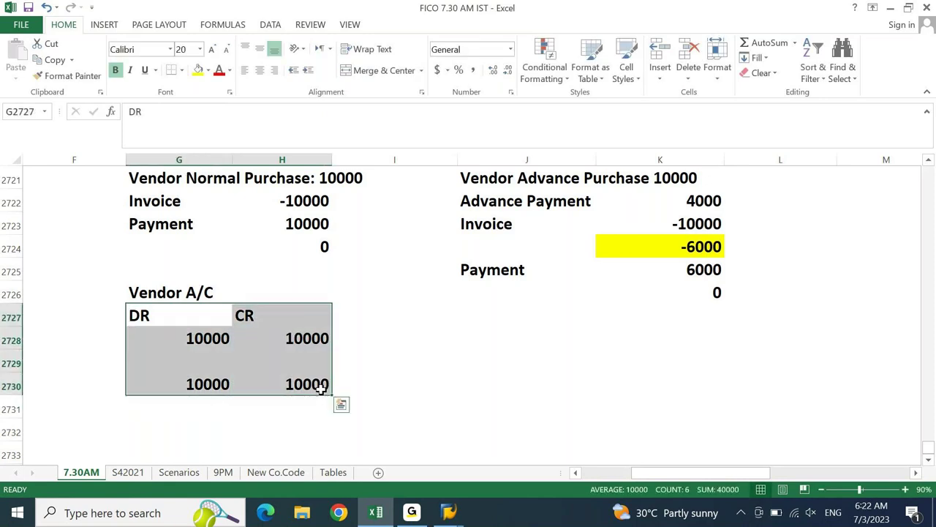
pyautogui.click(259, 71)
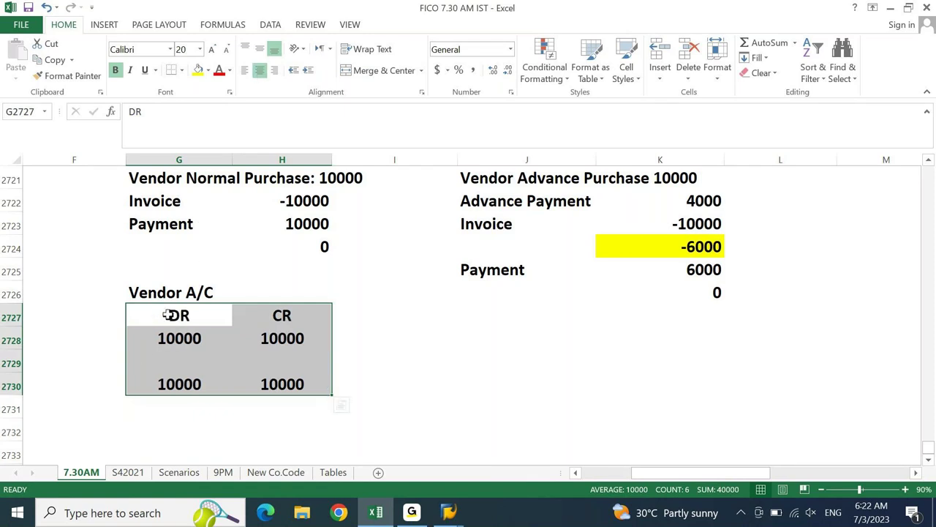
pyautogui.moveTo(167, 291); pyautogui.dragTo(277, 295)
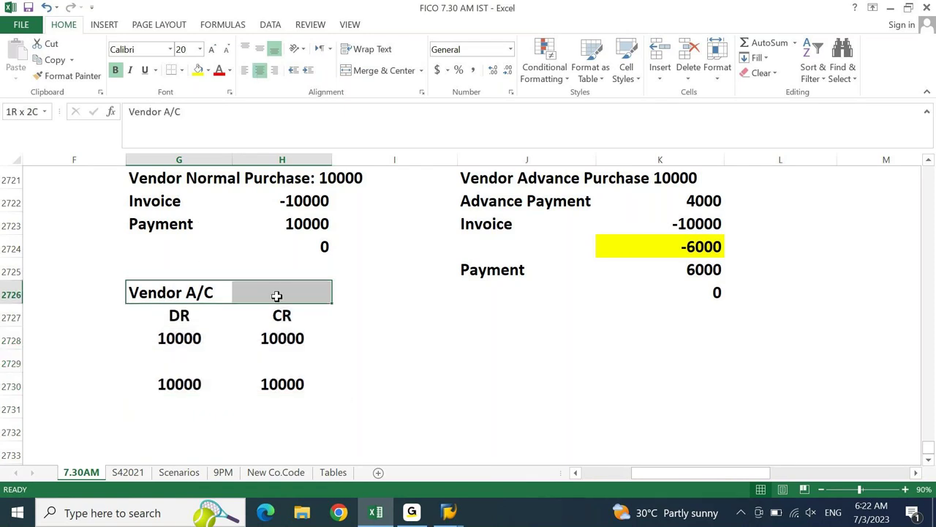
pyautogui.click(395, 70)
# Step: Apply an outside border around the Vendor A/C table in G2726:H2730
pyautogui.hotkey('shift', 'Down')
pyautogui.hotkey('shift', 'Down')
pyautogui.hotkey('shift', 'Down')
pyautogui.hotkey('shift', 'Down')
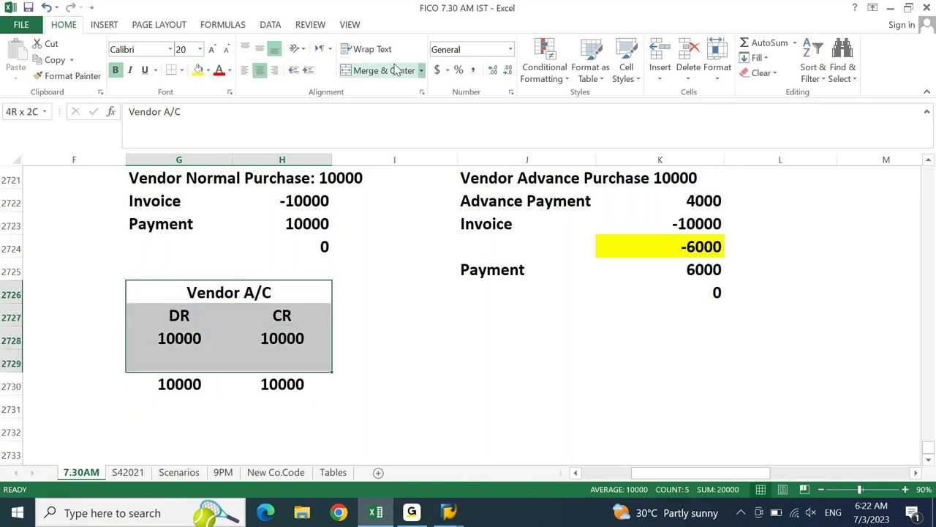
pyautogui.click(183, 70)
pyautogui.click(202, 227)
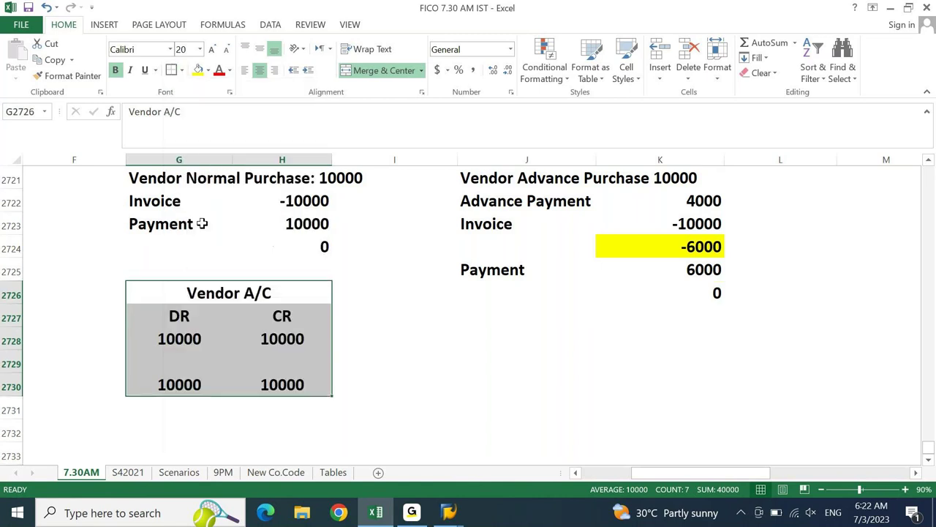
pyautogui.press('Down')
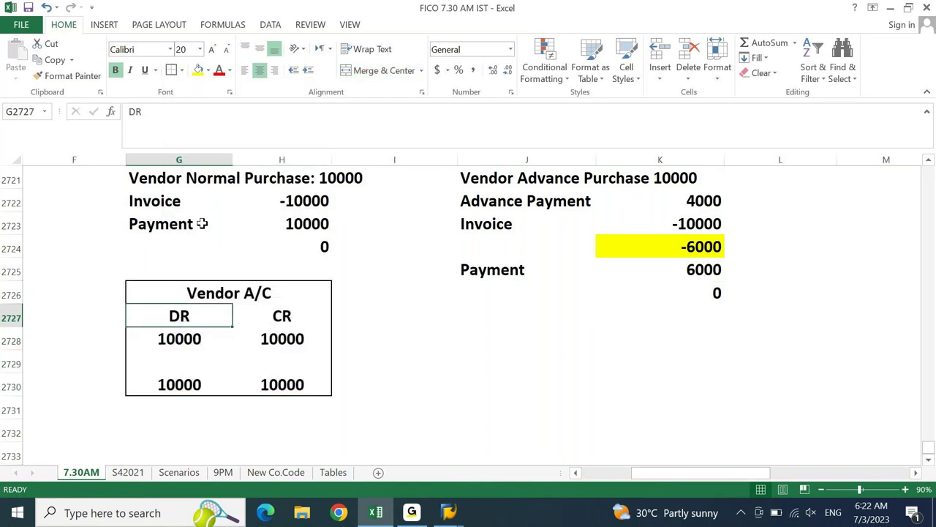
# Step: Fill the DR and CR total cells G2730 and H2730 with yellow
pyautogui.click(182, 384)
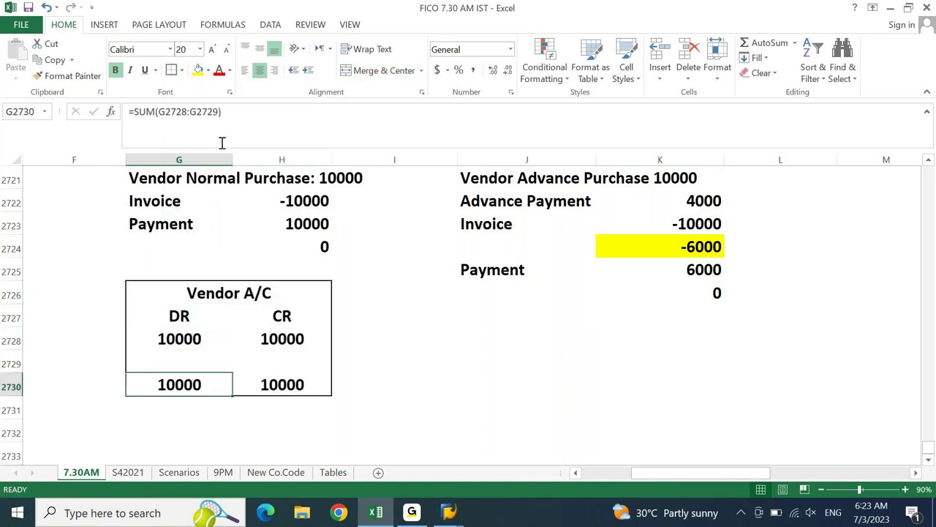
pyautogui.click(199, 70)
pyautogui.press('Right')
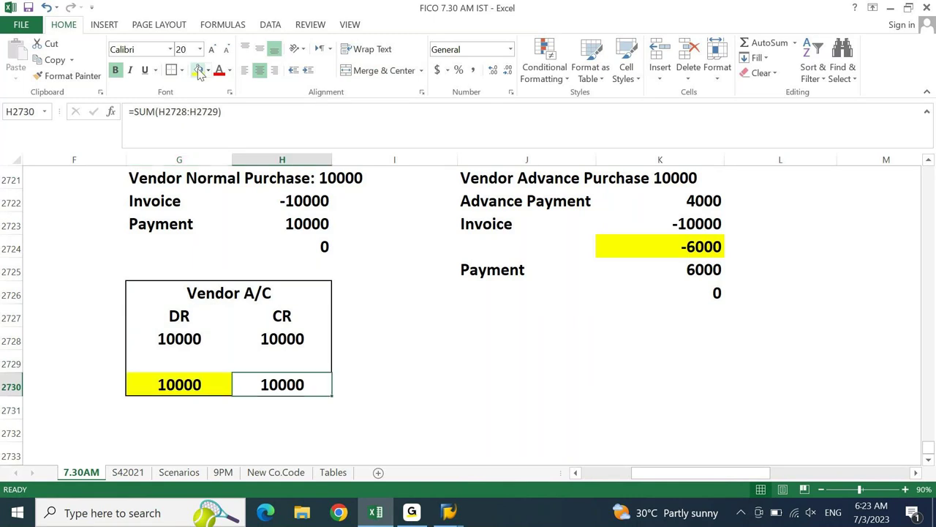
pyautogui.click(199, 70)
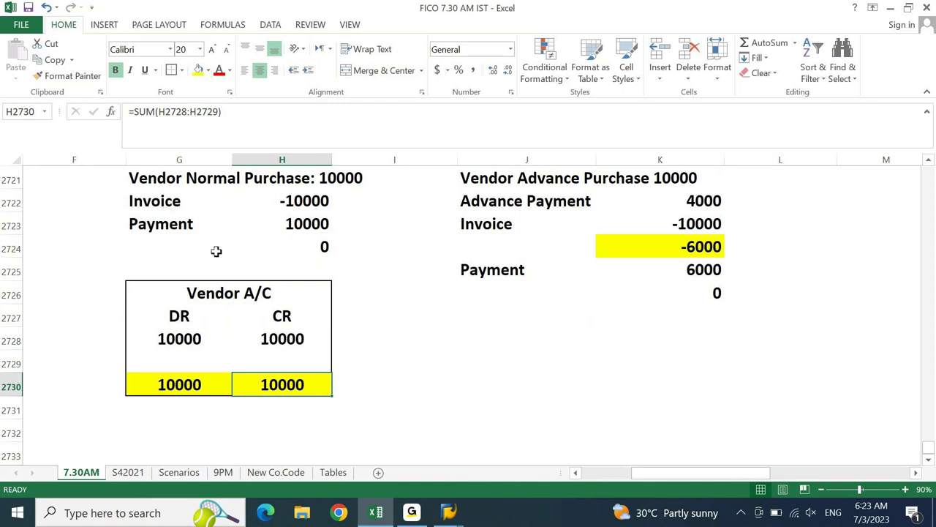
# Step: Copy the Vendor A/C table range G2726:H2729, without its totals row, to J2727 below the advance purchase example
pyautogui.click(561, 294)
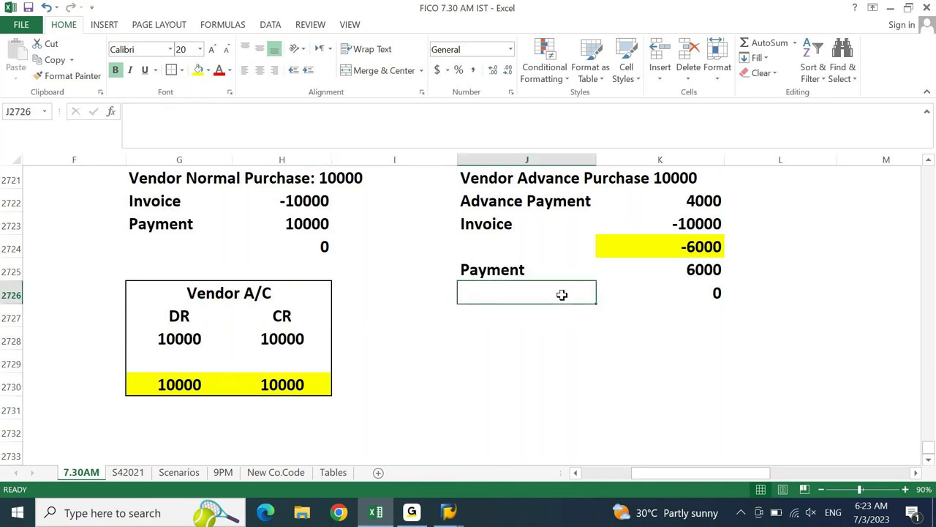
pyautogui.press('Left')
pyautogui.press('Left')
pyautogui.hotkey('shift', 'Down')
pyautogui.hotkey('shift', 'Down')
pyautogui.hotkey('shift', 'Down')
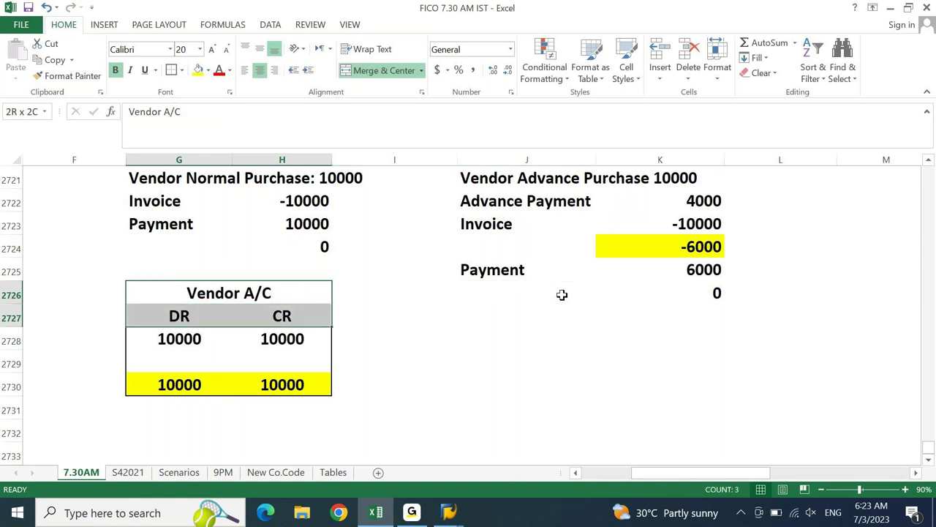
pyautogui.hotkey('shift', 'Down')
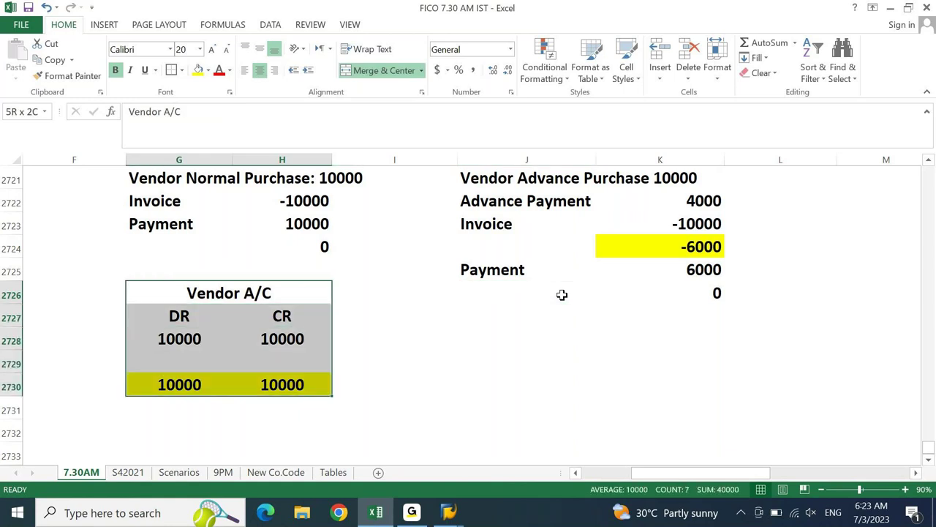
pyautogui.hotkey('shift', 'Up')
pyautogui.hotkey('ctrl', 'c')
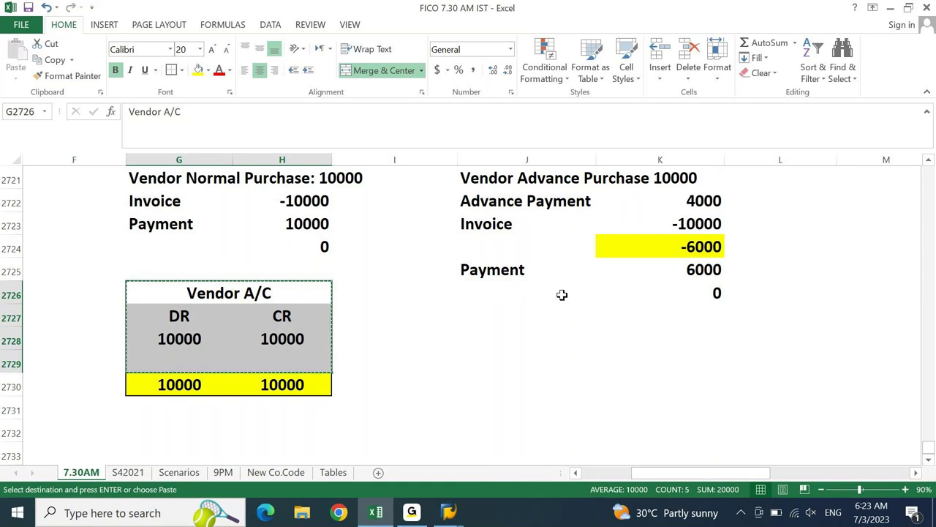
pyautogui.click(562, 294)
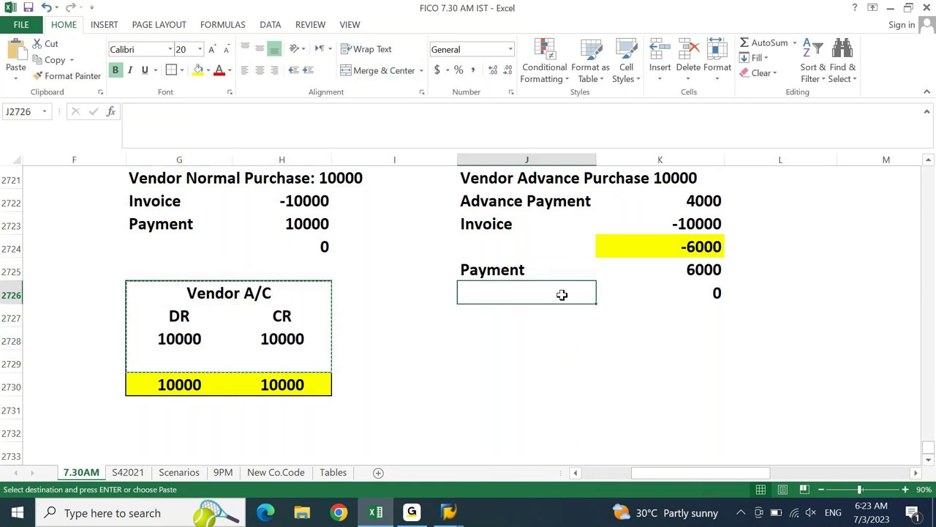
pyautogui.press('Down')
pyautogui.hotkey('ctrl', 'v')
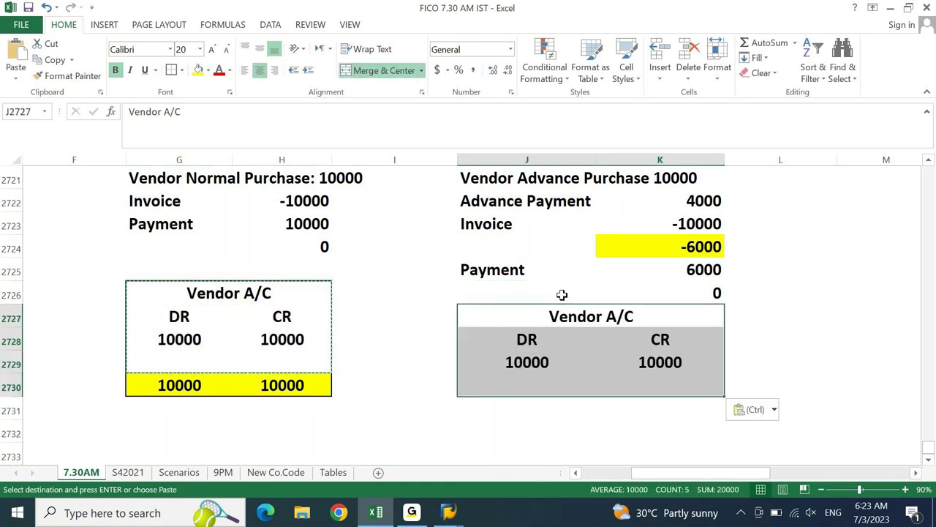
pyautogui.press('Escape')
# Step: Replace the DR amount in J2729 of the copied Vendor A/C table with the 4000 advance payment
pyautogui.press('Down')
pyautogui.press('Down')
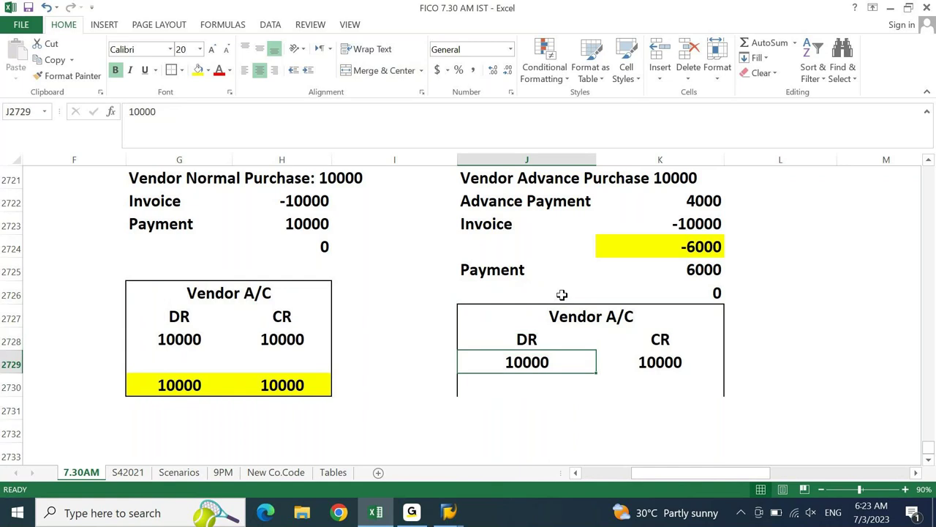
pyautogui.press('Right')
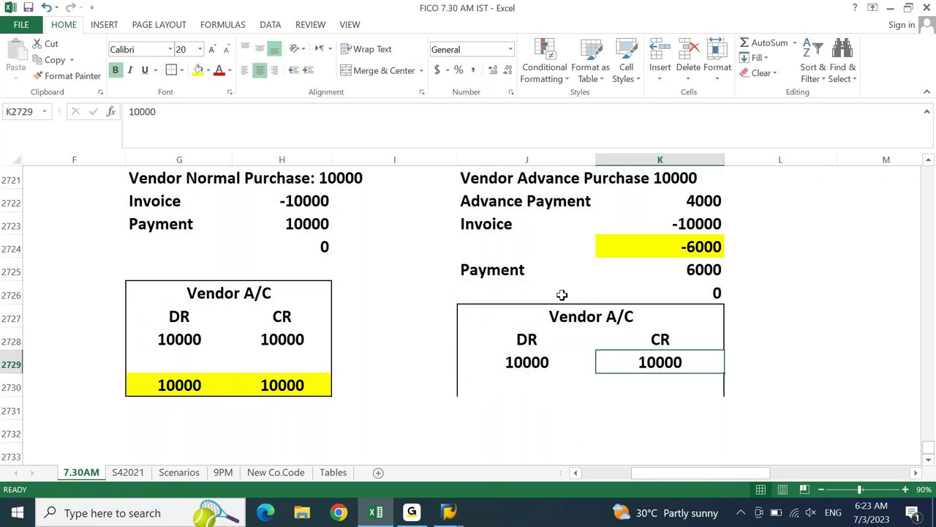
pyautogui.press('Left')
pyautogui.press('Delete')
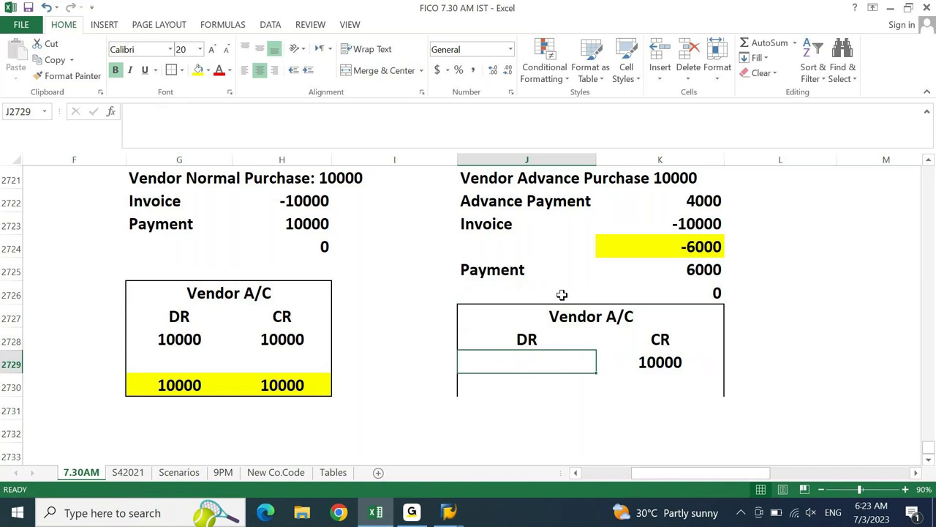
pyautogui.click(700, 201)
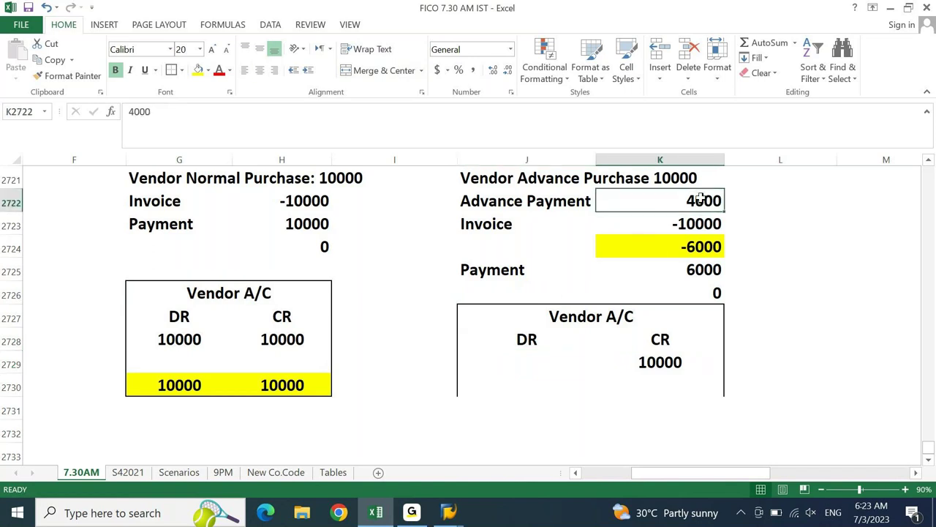
pyautogui.click(521, 366)
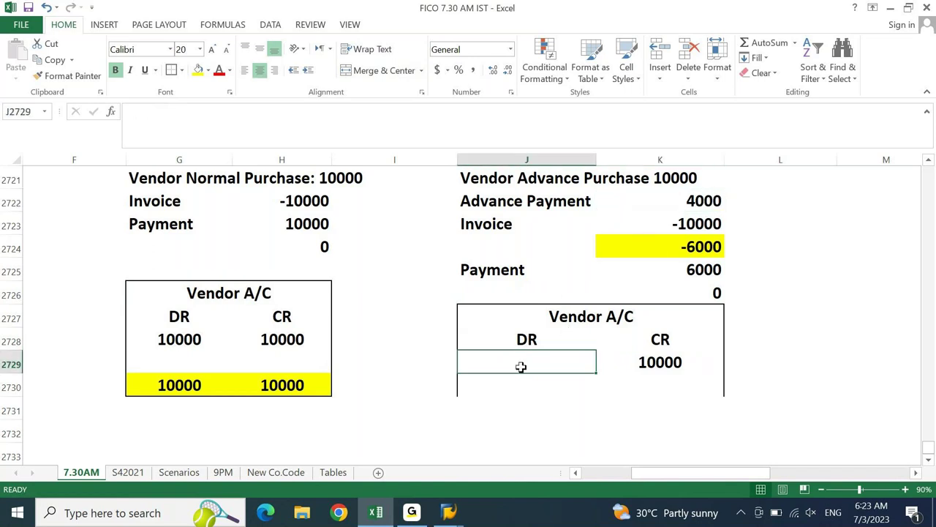
pyautogui.write('4000')
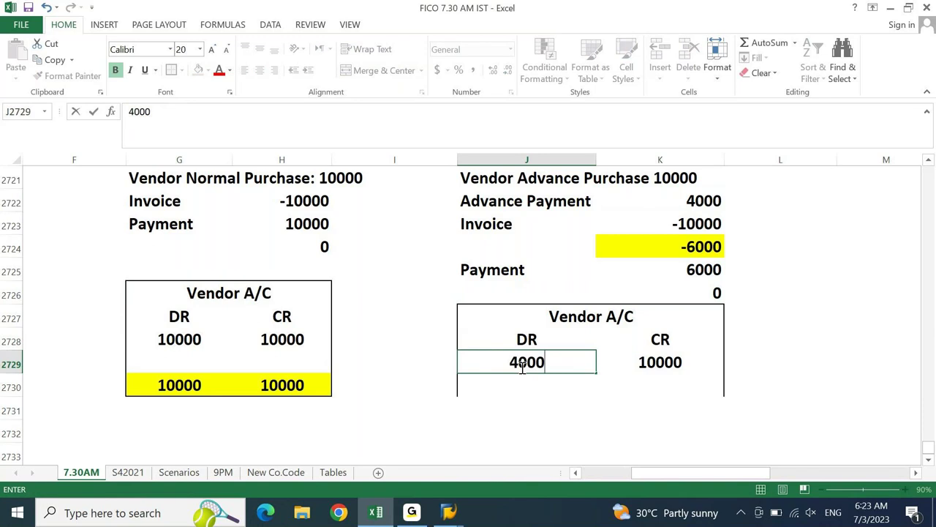
pyautogui.press('Return')
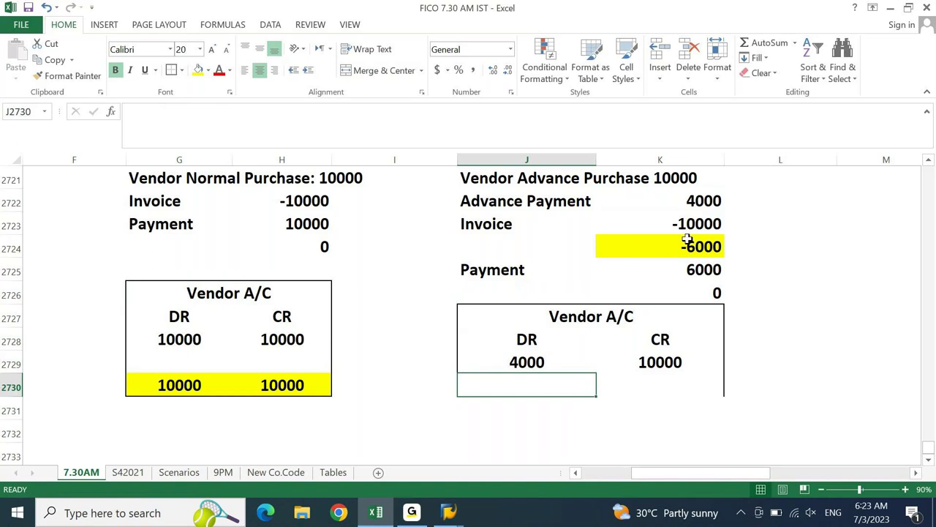
# Step: Enter 6000 in J2730 as the second DR amount of the advance purchase Vendor A/C table
pyautogui.click(665, 359)
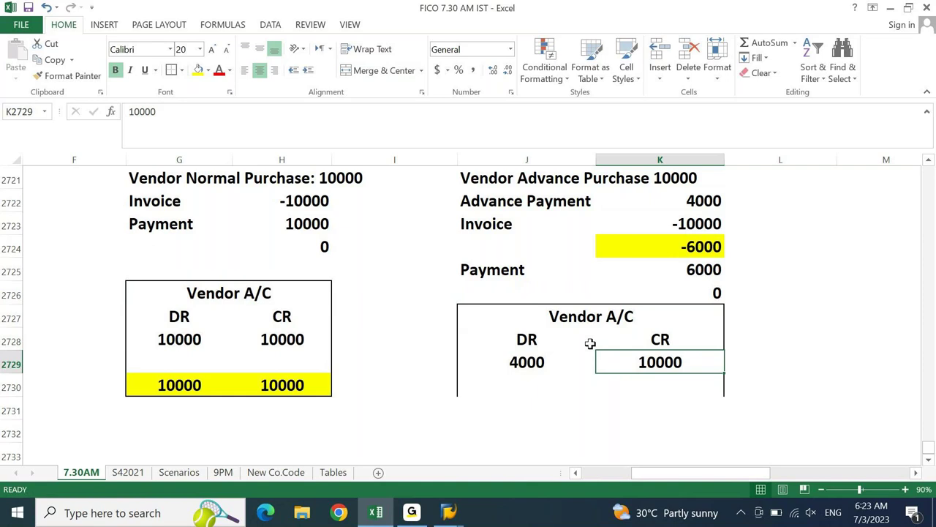
pyautogui.click(534, 376)
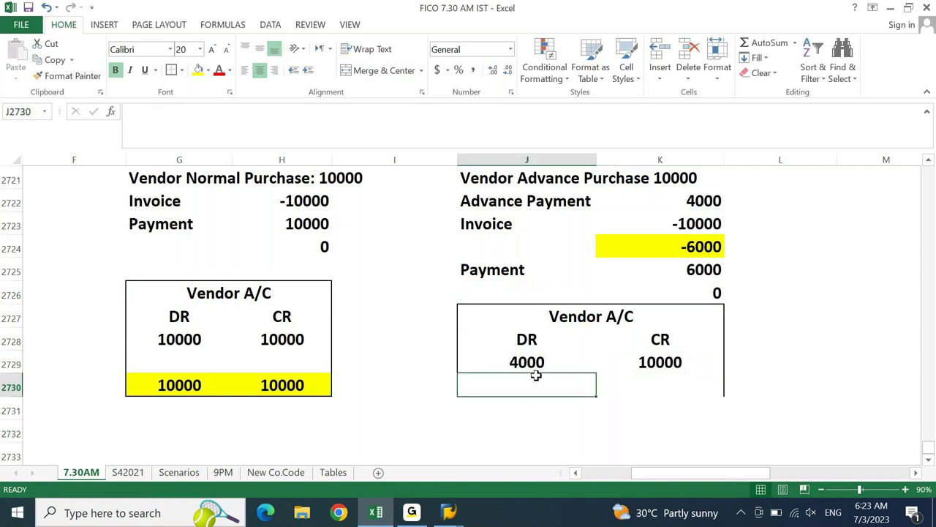
pyautogui.write('6000')
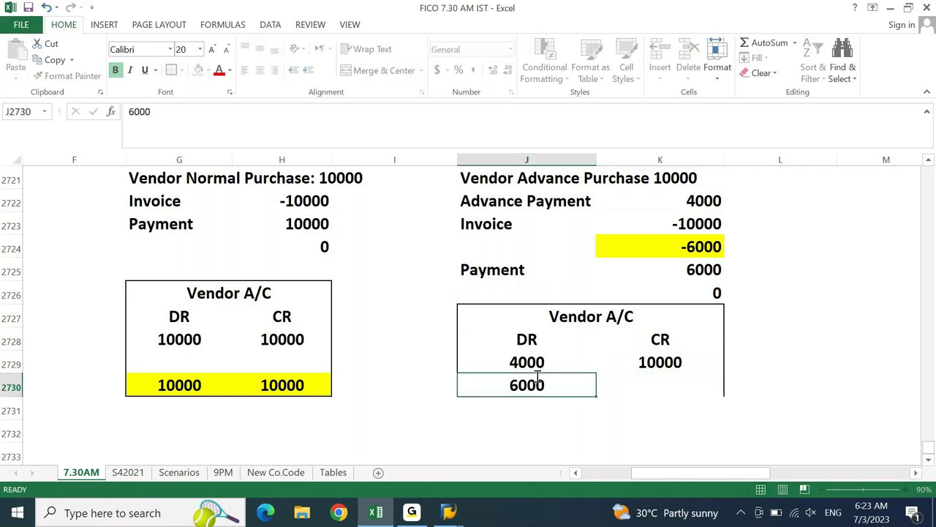
pyautogui.press('Return')
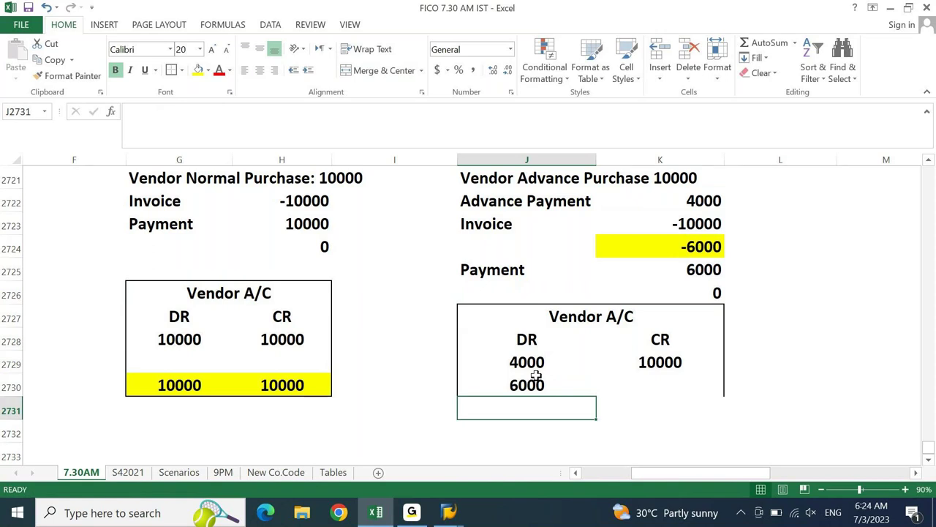
# Step: Total the DR and CR columns in J2731 and K2731 with SUM formulas over rows 2729 to 2730
pyautogui.hotkey('alt', '=')
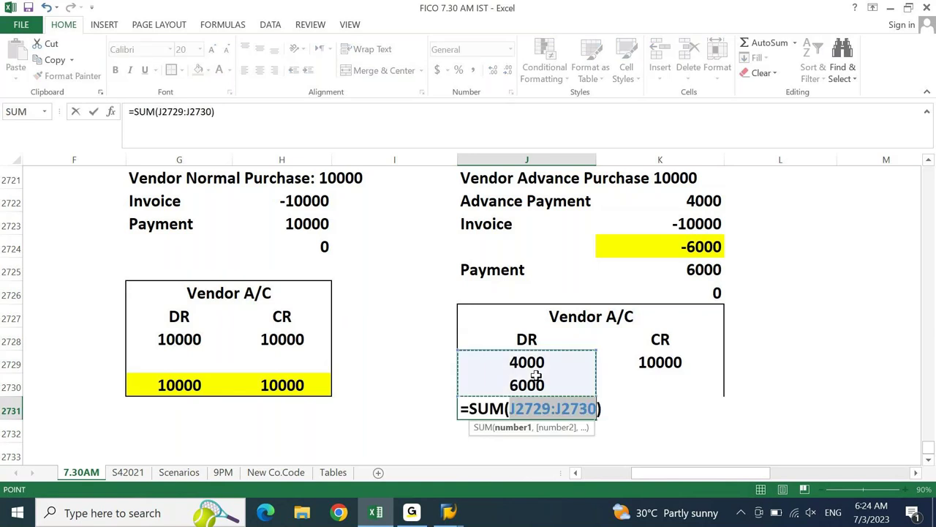
pyautogui.press('Return')
pyautogui.press('Up')
pyautogui.press('Right')
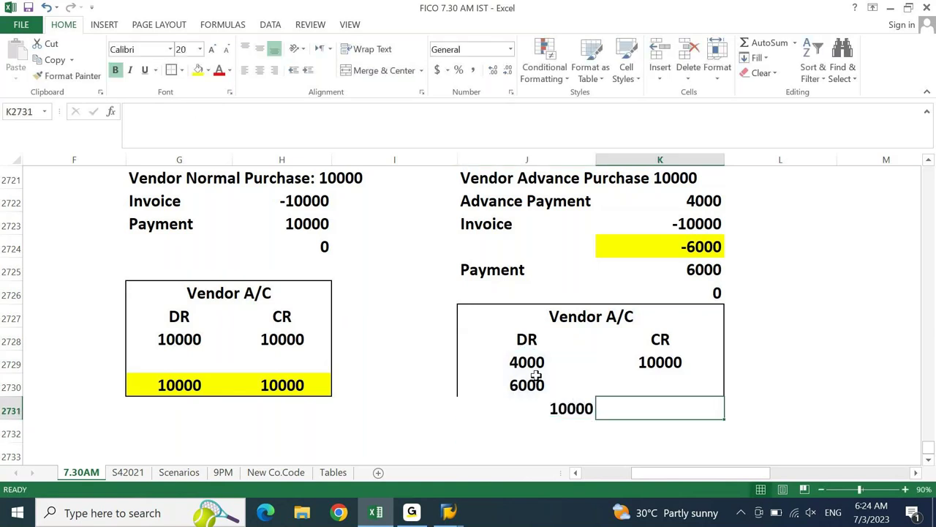
pyautogui.hotkey('alt', '=')
pyautogui.press('Return')
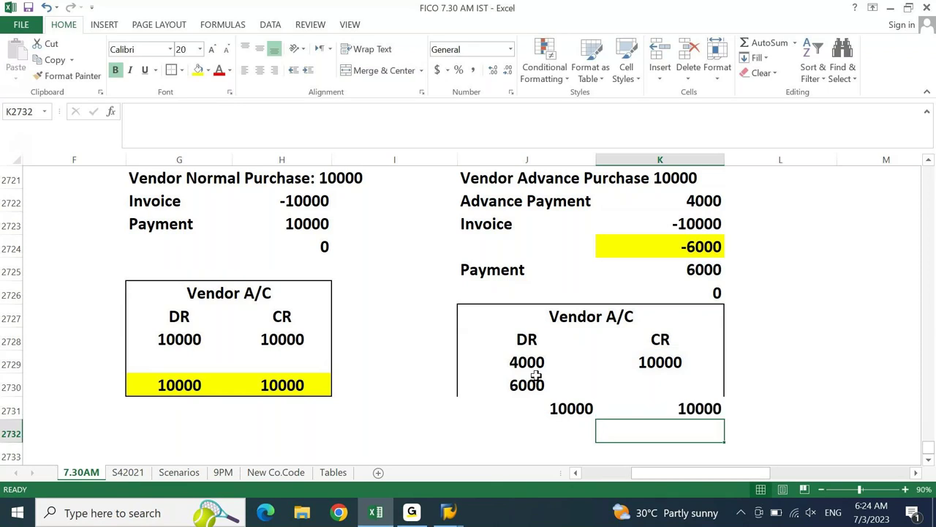
pyautogui.press('Up')
pyautogui.press('Up')
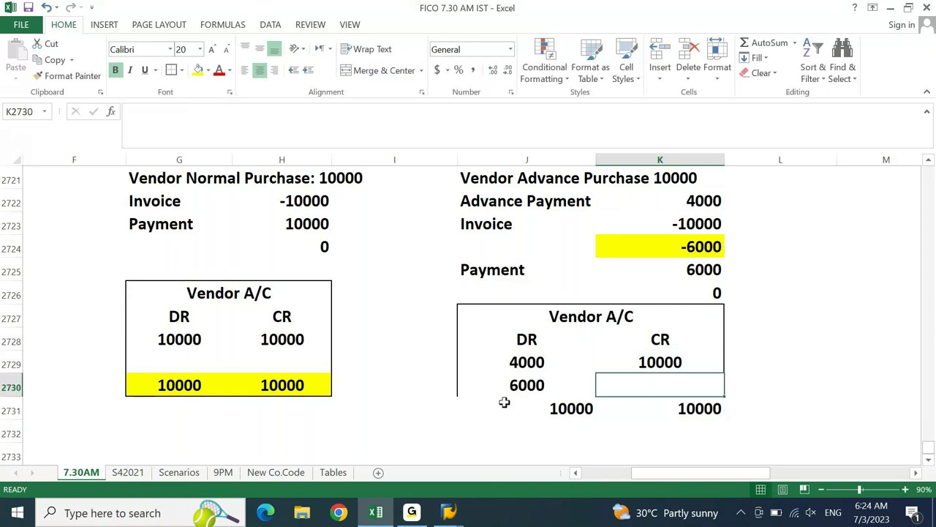
# Step: Apply an outside border around the advance purchase Vendor A/C table J2727:K2731 and center its contents
pyautogui.moveTo(472, 313); pyautogui.dragTo(637, 402)
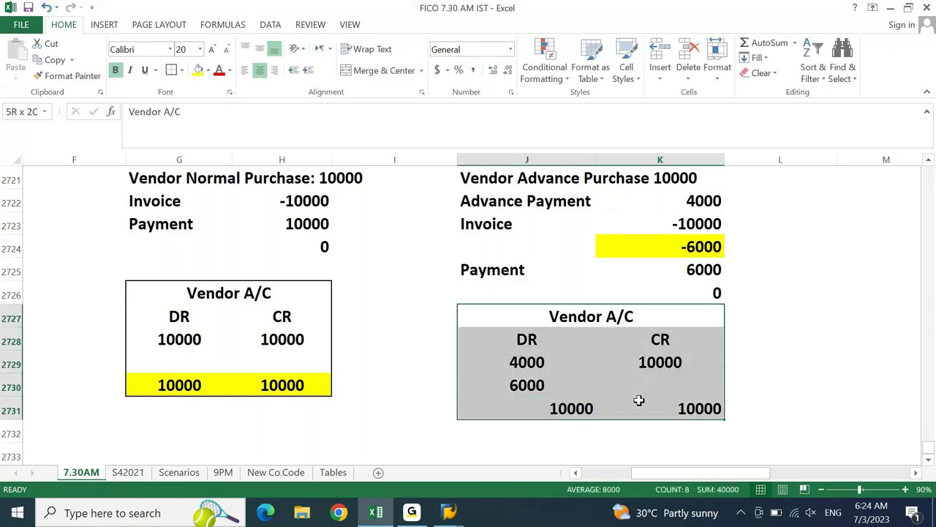
pyautogui.click(170, 71)
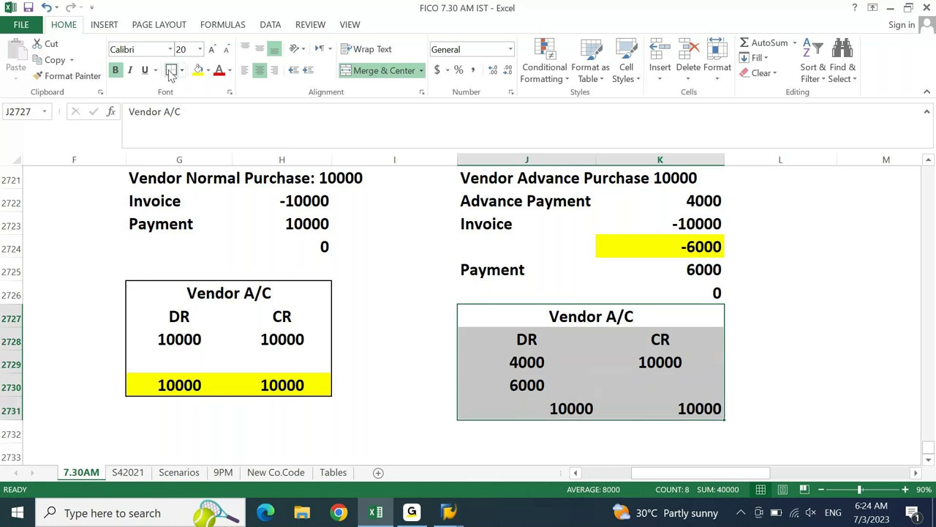
pyautogui.click(260, 71)
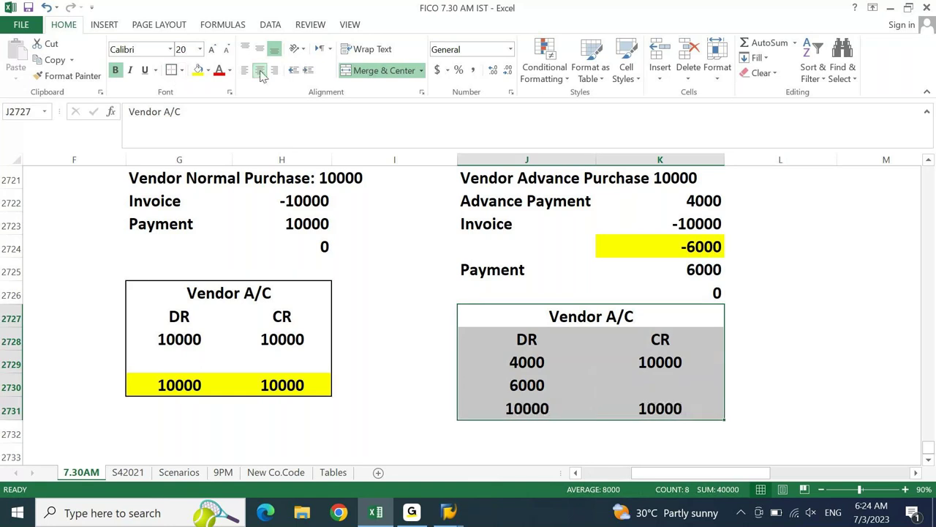
# Step: Fill the DR and CR total cells J2731 and K2731 with yellow
pyautogui.press('Down')
pyautogui.press('Down')
pyautogui.press('Down')
pyautogui.press('Down')
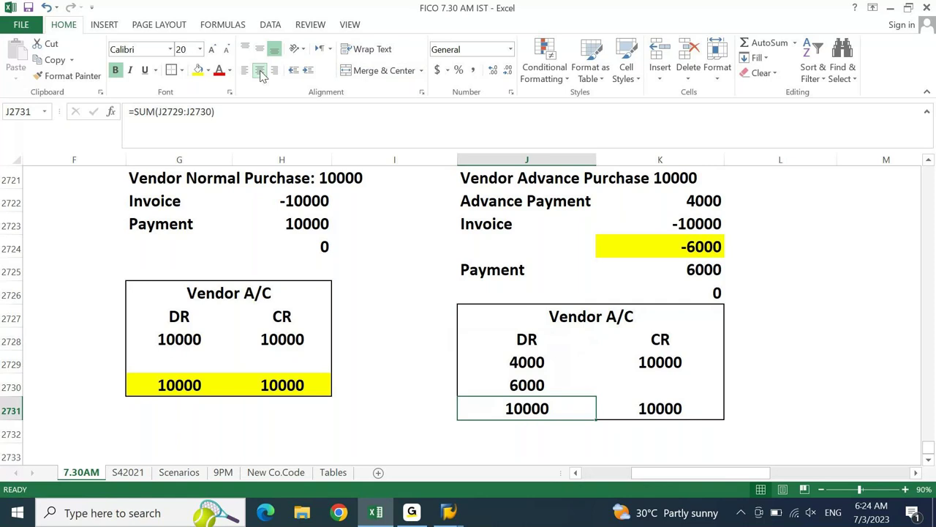
pyautogui.click(196, 72)
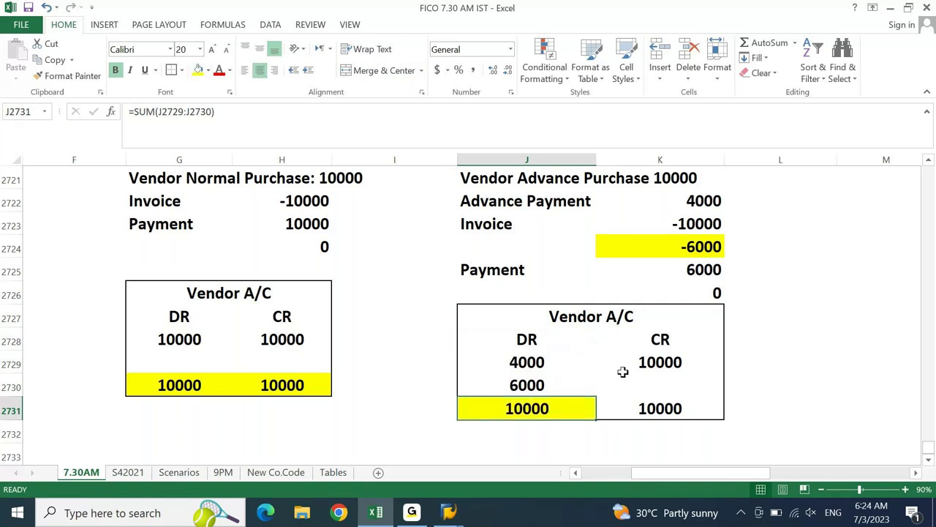
pyautogui.click(653, 407)
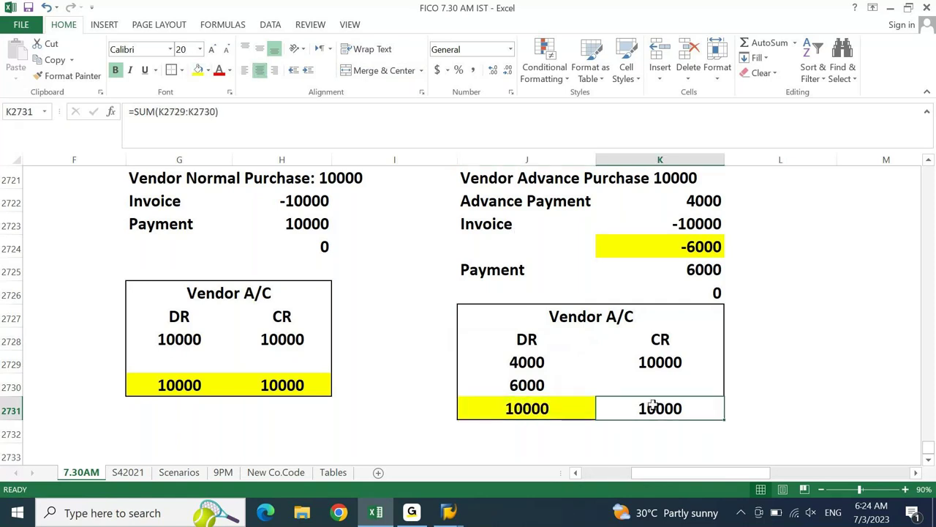
pyautogui.press('F4')
pyautogui.press('Up')
pyautogui.press('Left')
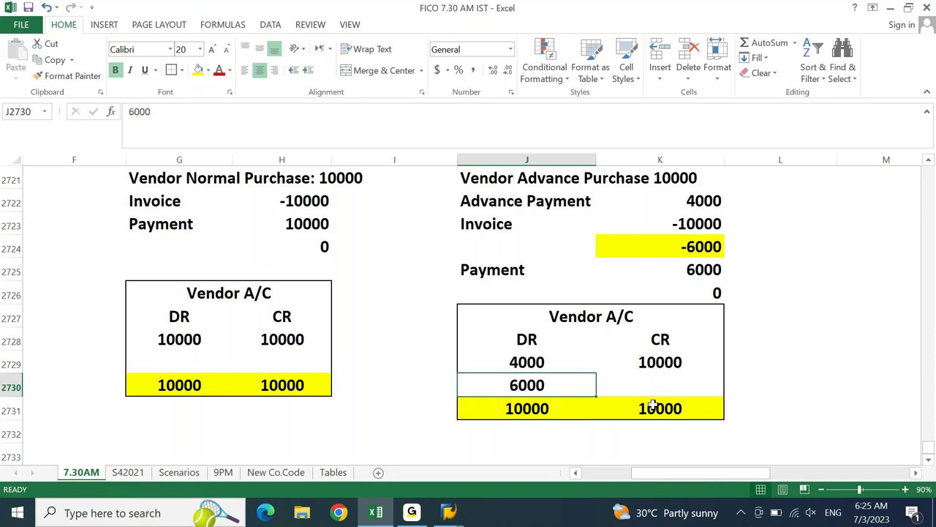
# Step: Enter the heading Balance Sheet in B2725, below the Bank Out CR entries
pyautogui.press('Left')
pyautogui.press('Left')
pyautogui.press('Left')
pyautogui.press('Home')
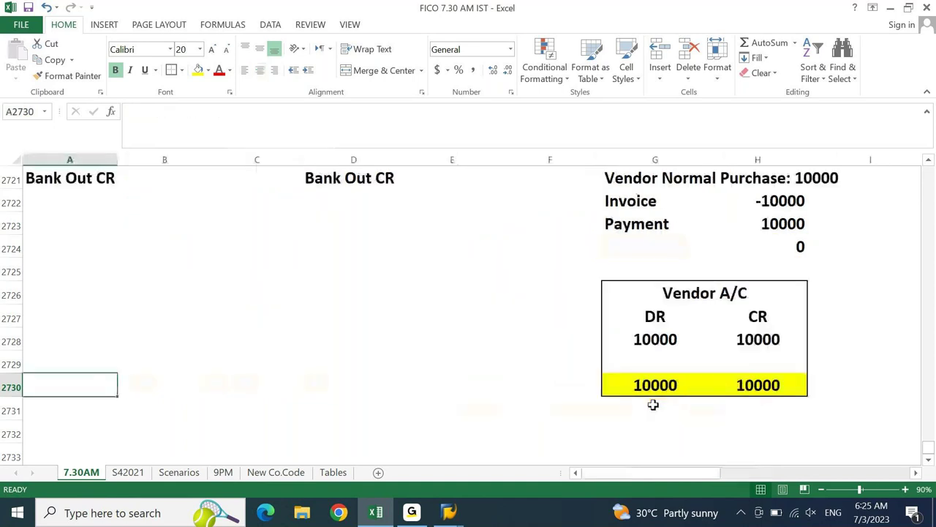
pyautogui.hotkey('ctrl', 'Up')
pyautogui.press('Right')
pyautogui.press('Down')
pyautogui.press('Down')
pyautogui.press('Down')
pyautogui.press('Down')
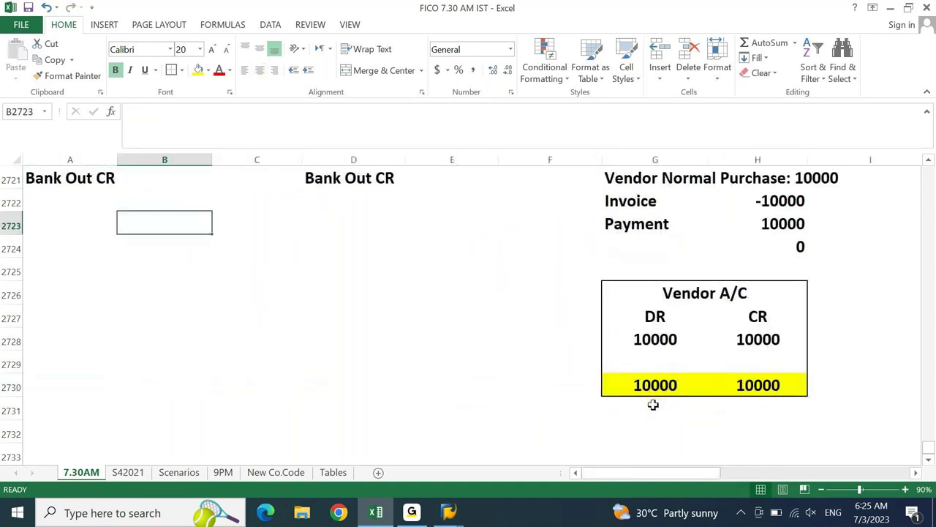
pyautogui.write('Balance')
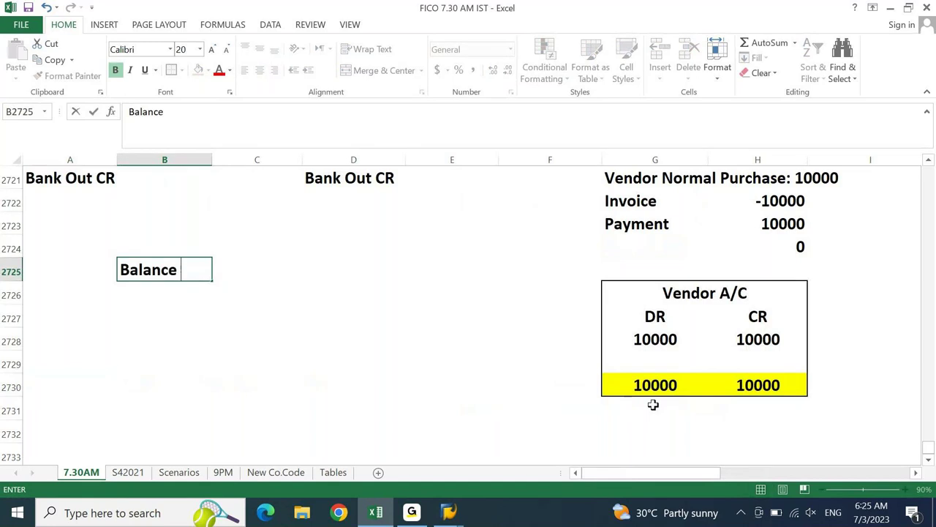
pyautogui.write(' Sheet')
pyautogui.press('Tab')
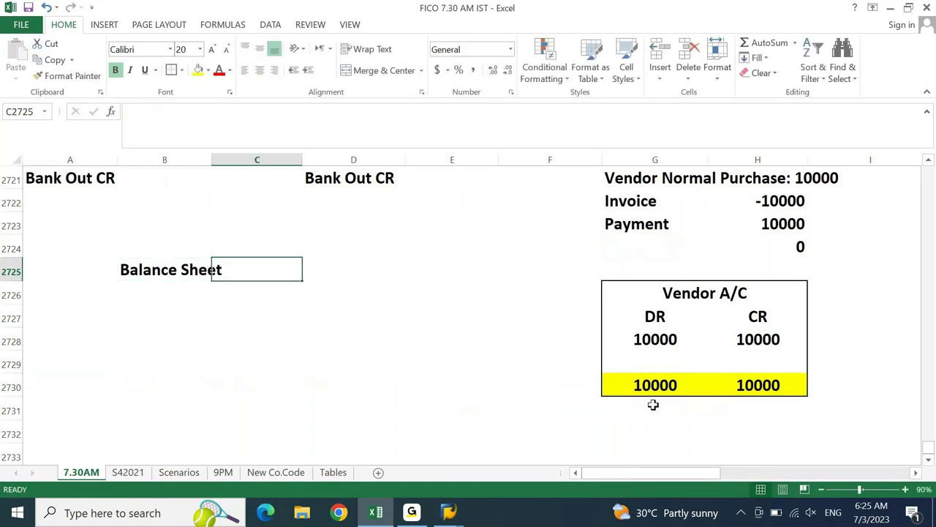
# Step: Add the Balance Sheet column headings Liabilities in A2726 and Assets in C2726
pyautogui.press('Left')
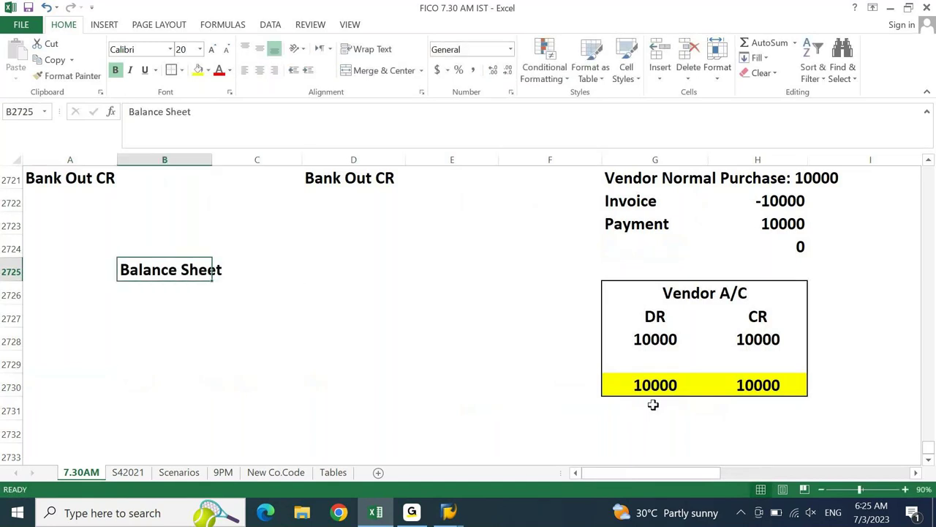
pyautogui.press('Down')
pyautogui.press('Left')
pyautogui.write('Liabil')
pyautogui.write('itirs')
pyautogui.press('BackSpace')
pyautogui.press('BackSpace')
pyautogui.write('e')
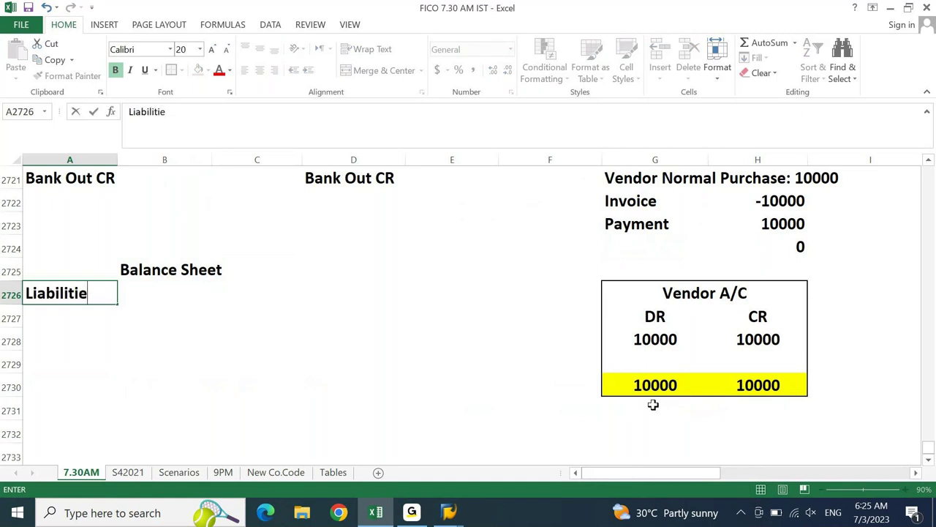
pyautogui.write('s')
pyautogui.press('Tab')
pyautogui.press('Tab')
pyautogui.write('Asse')
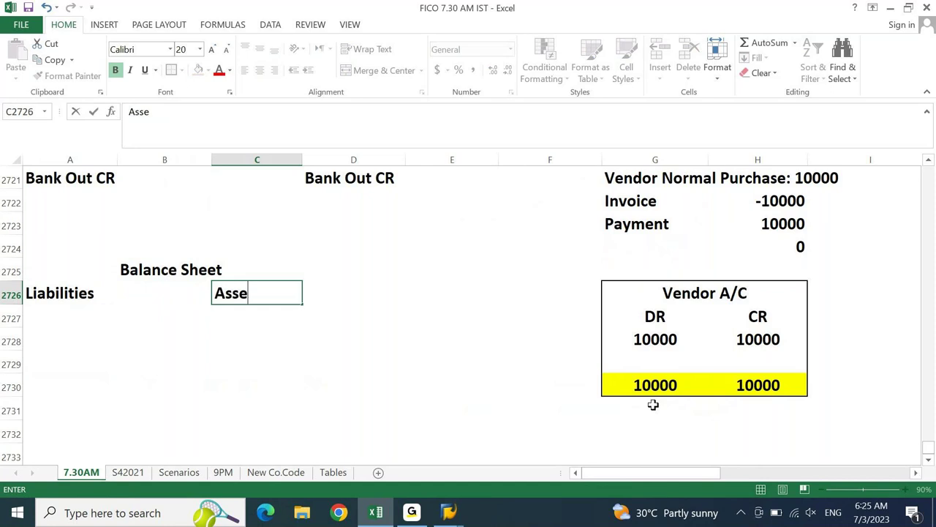
pyautogui.write('ts')
pyautogui.press('Return')
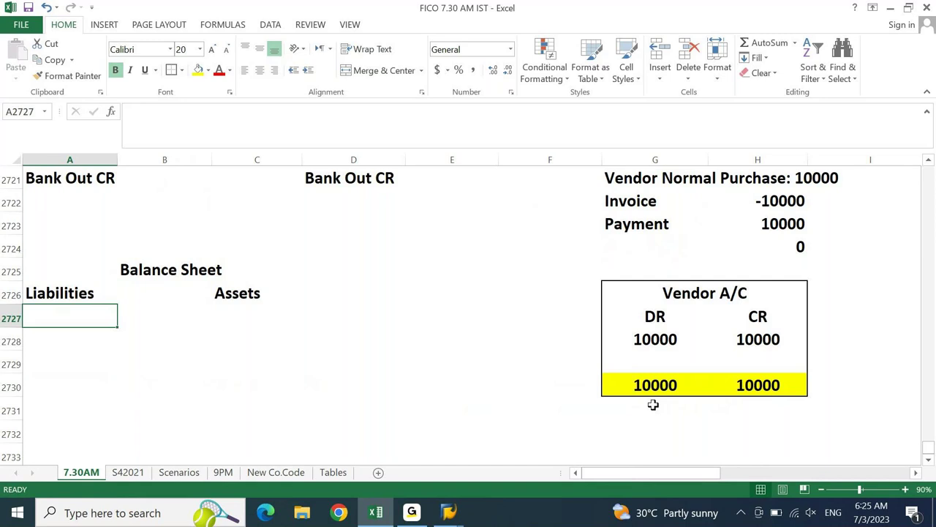
# Step: Enter Acc. Payable in A2727 under Liabilities and autofit the width of column A to it
pyautogui.write('A')
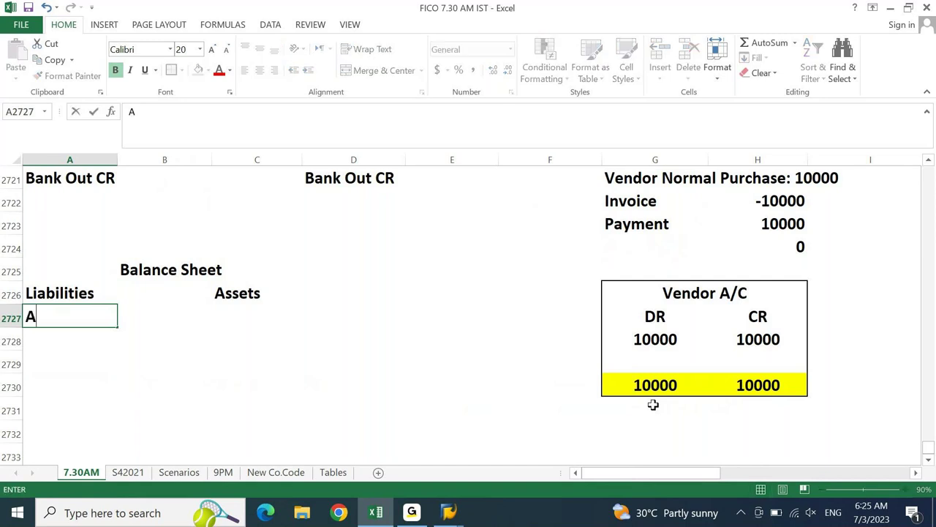
pyautogui.write('cc. Paya')
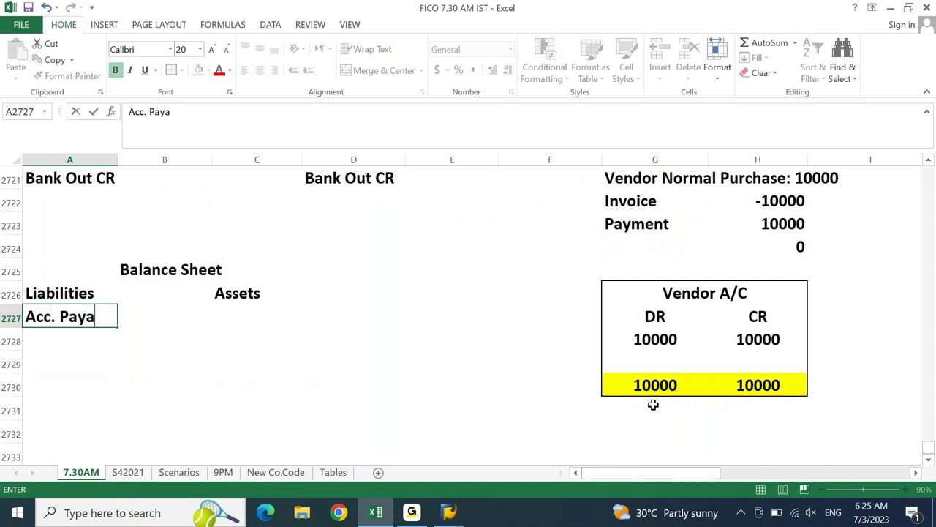
pyautogui.press('BackSpace')
pyautogui.write('able')
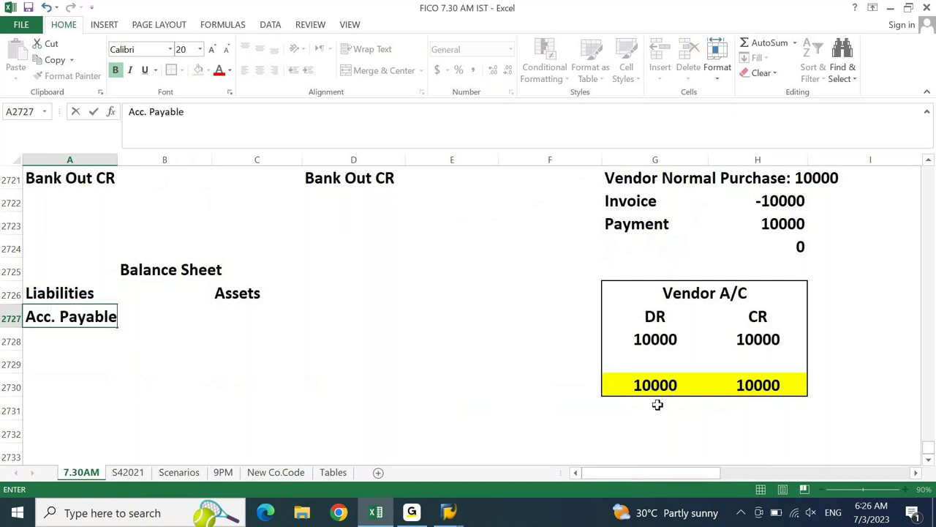
pyautogui.press('Tab')
pyautogui.press('Left')
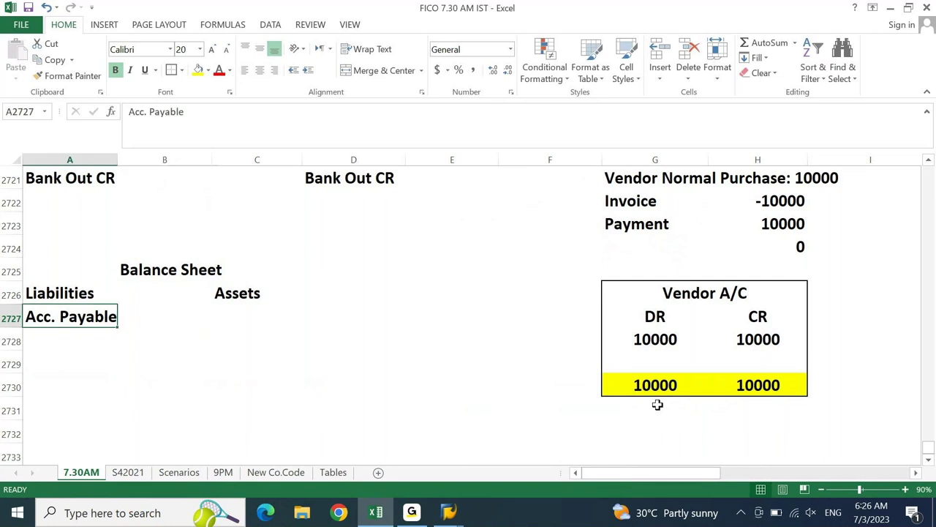
pyautogui.hotkey('alt', 'h')
pyautogui.press('o')
pyautogui.press('i')
pyautogui.press('Right')
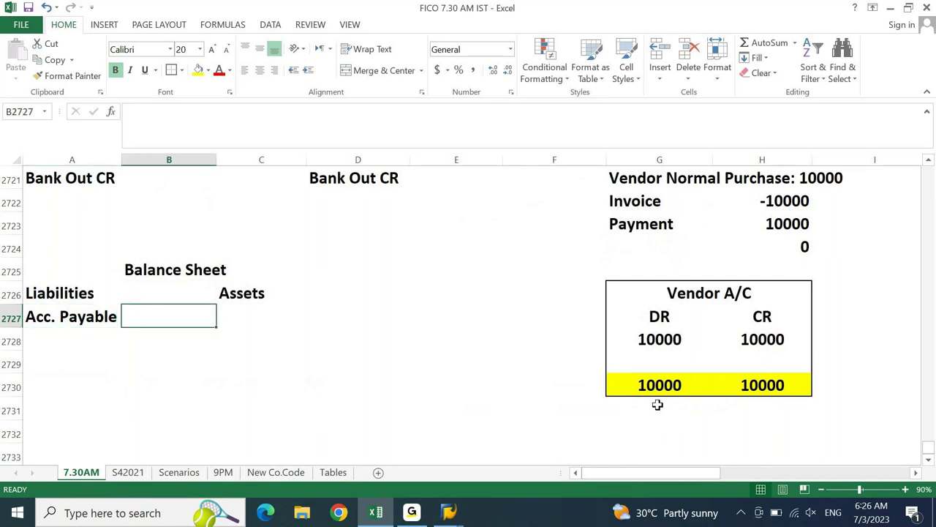
# Step: Enter -10000 in B2727 as the Acc. Payable amount under Liabilities
pyautogui.write('-10000')
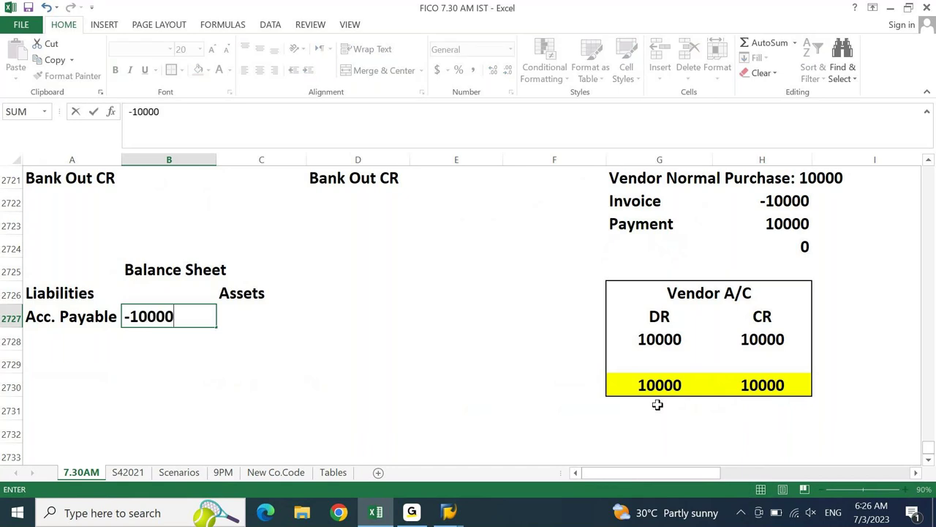
pyautogui.press('Return')
pyautogui.press('Return')
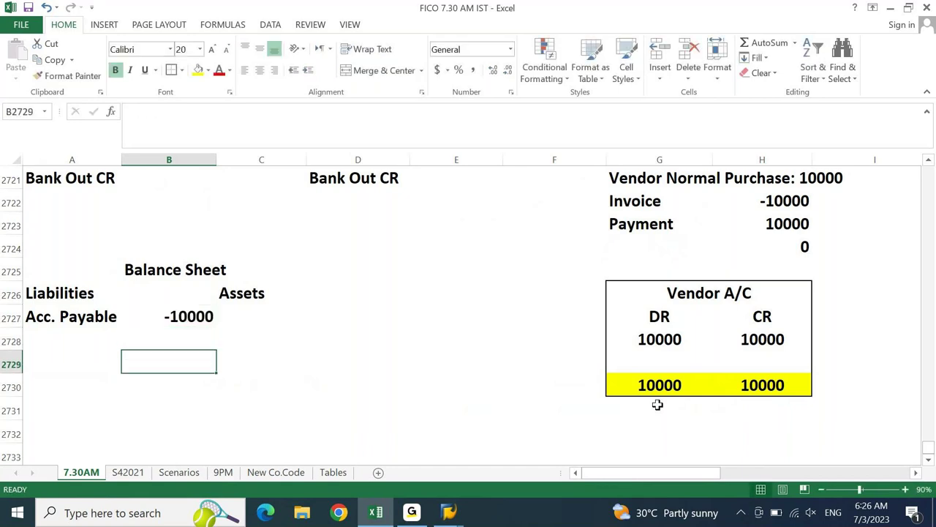
# Step: Autofit the width of column C to the Assets heading in C2726
pyautogui.press('Up')
pyautogui.press('Up')
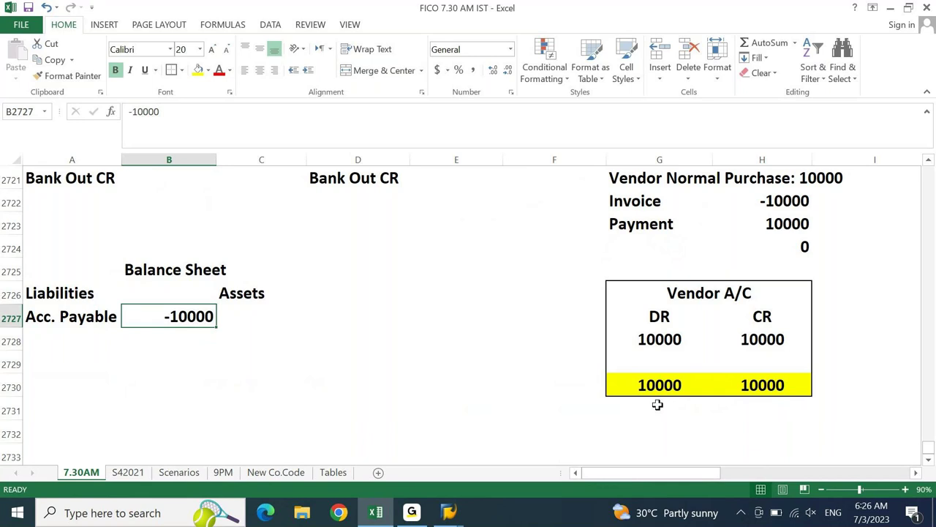
pyautogui.press('Up')
pyautogui.press('Right')
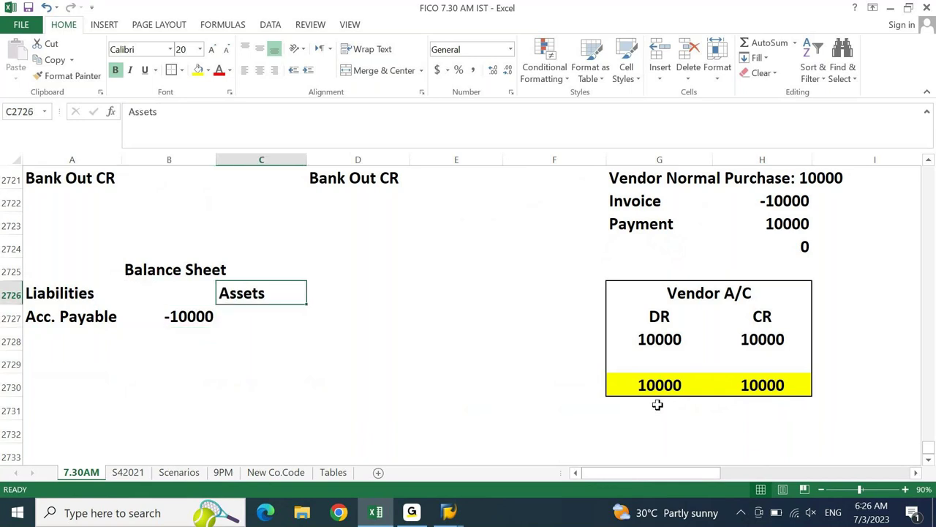
pyautogui.hotkey('alt', 'h')
pyautogui.press('o')
pyautogui.press('i')
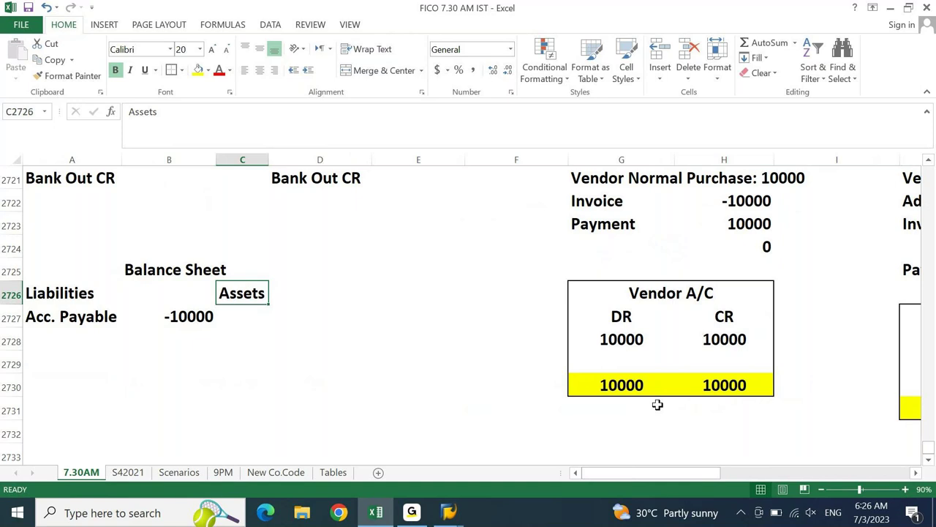
# Step: Enter Vendor Advances in C2727 under Assets and autofit the width of column C to it
pyautogui.press('Return')
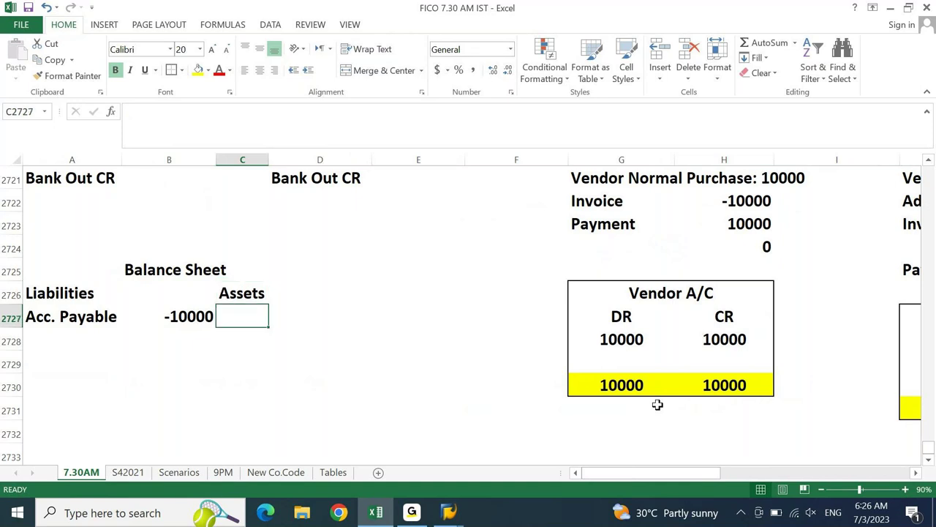
pyautogui.write('Vendor')
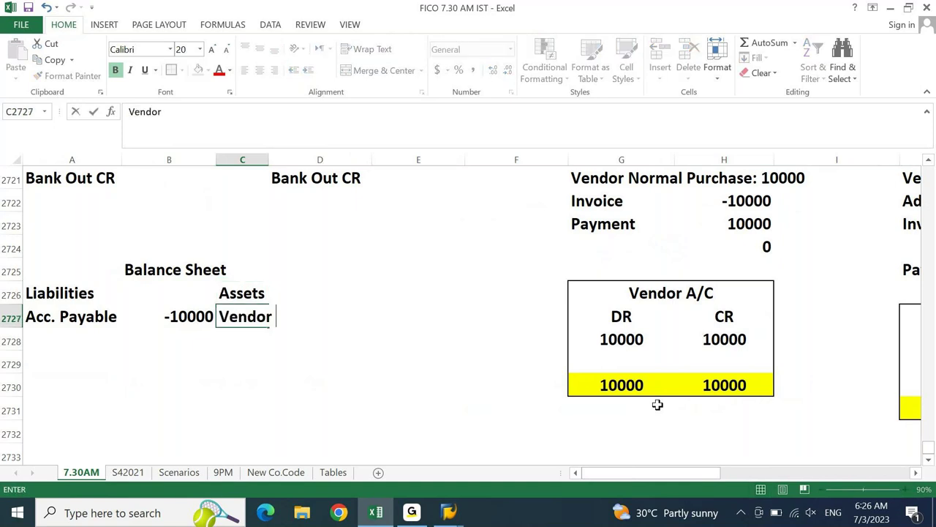
pyautogui.write(' Advances')
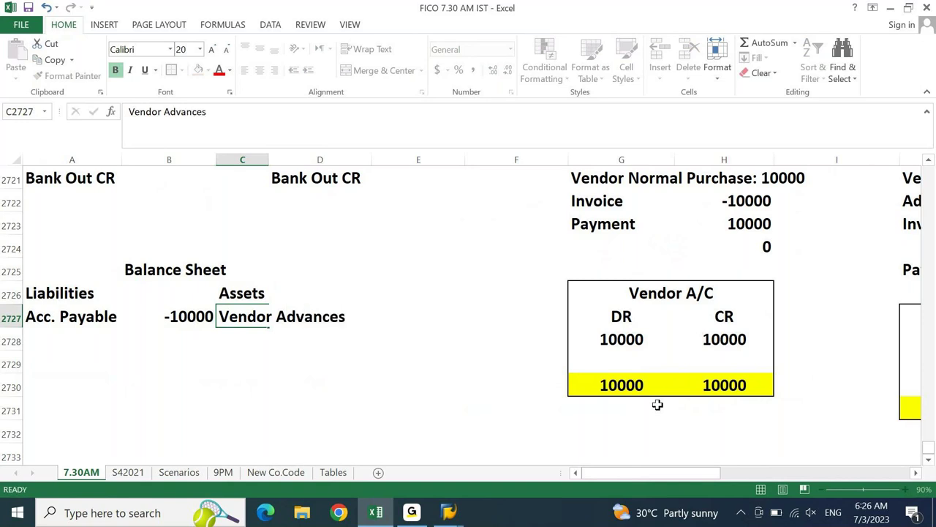
pyautogui.press('Right')
pyautogui.press('Left')
pyautogui.hotkey('alt', 'o')
pyautogui.press('Escape')
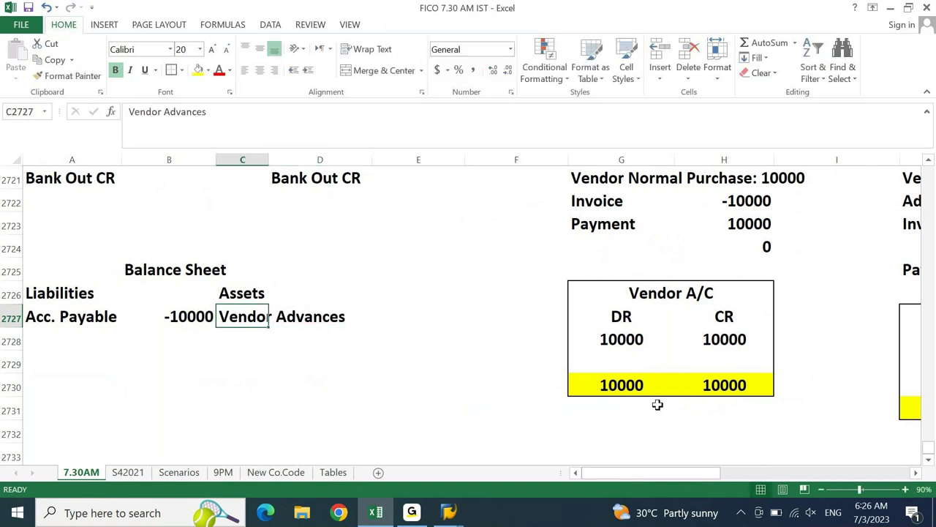
pyautogui.hotkey('alt', 'o')
pyautogui.press('c')
pyautogui.press('a')
# Step: Enter 4000 in D2727 as the Vendor Advances amount
pyautogui.press('Right')
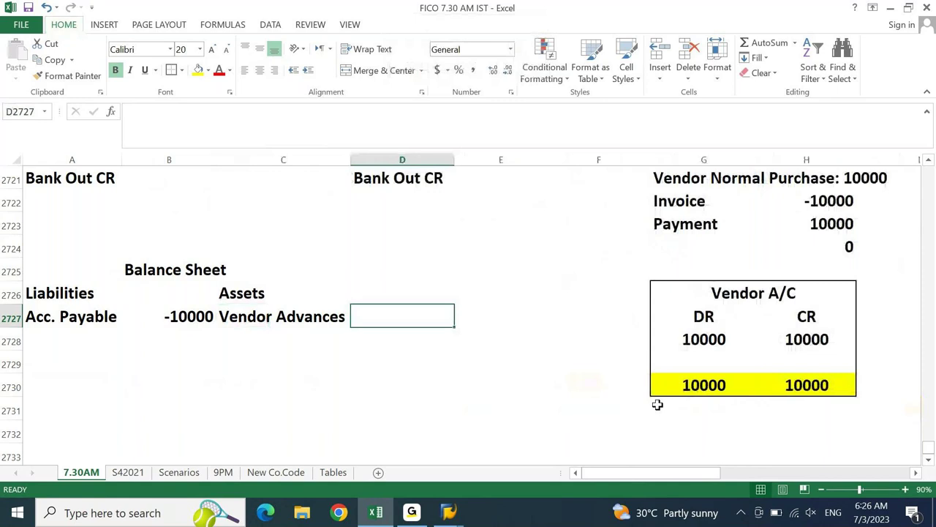
pyautogui.write('6')
pyautogui.press('Escape')
pyautogui.write('4000')
pyautogui.press('Return')
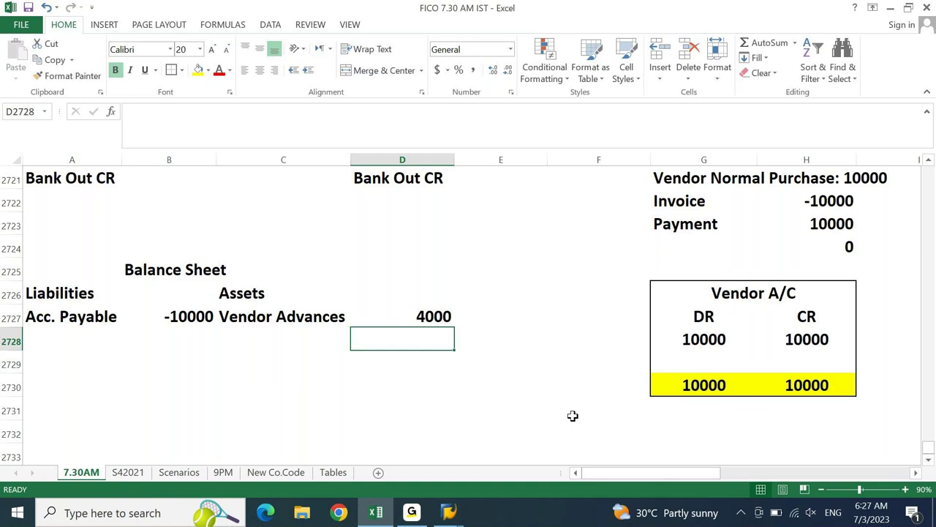
# Step: Fill the Acc. Payable amount cell B2727 with light gold
pyautogui.click(188, 316)
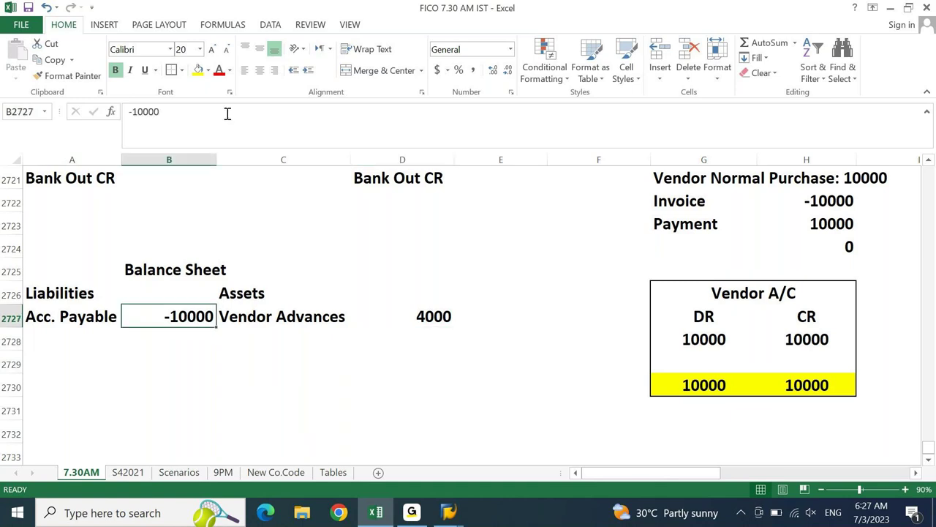
pyautogui.click(208, 70)
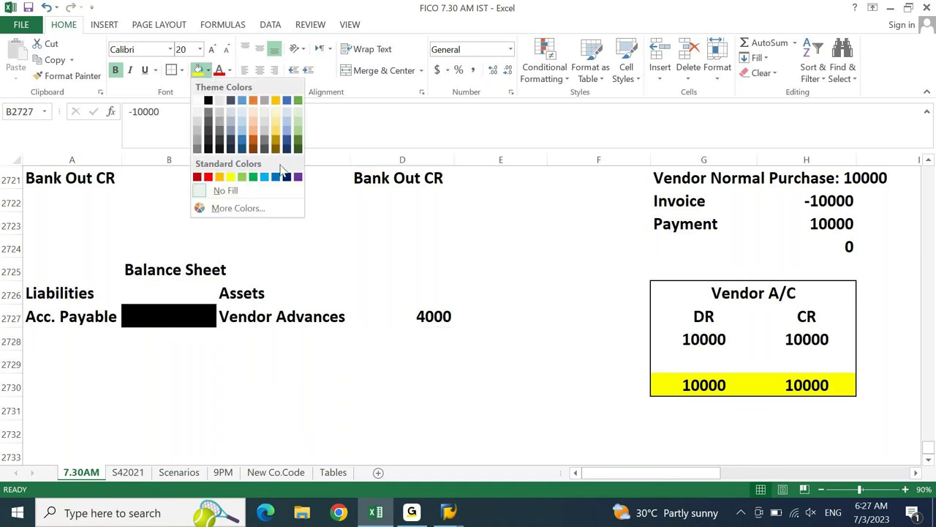
pyautogui.click(275, 119)
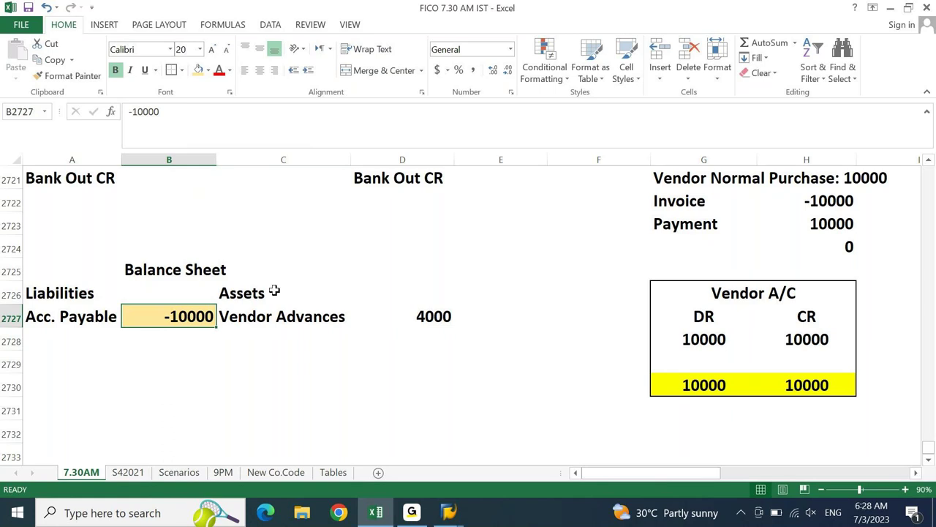
pyautogui.click(259, 294)
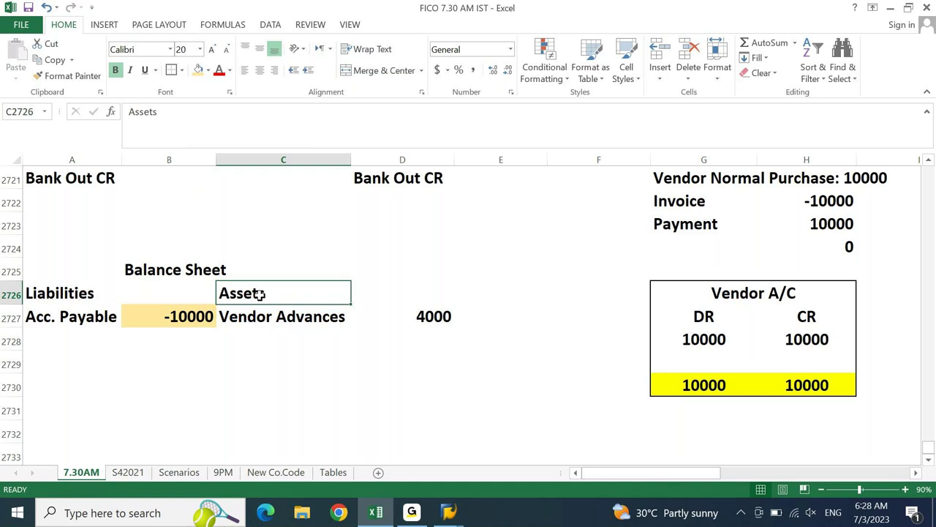
pyautogui.click(154, 316)
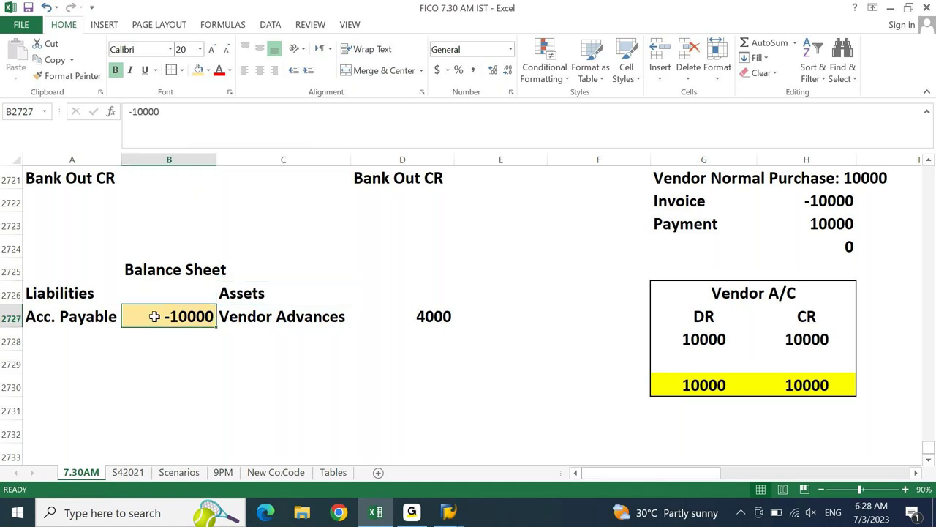
# Step: Change the font colour of the Vendor Advances label and amount in C2727:D2727 to red
pyautogui.click(434, 316)
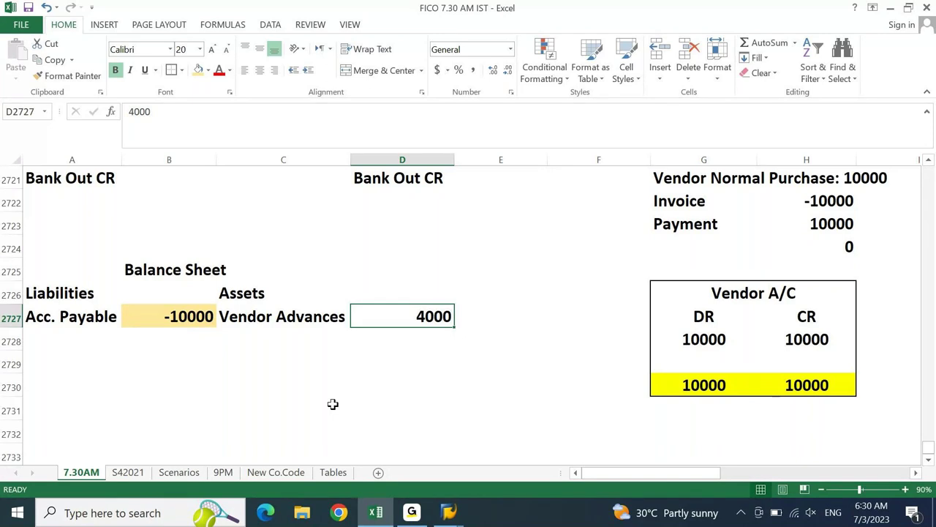
pyautogui.press('Left')
pyautogui.hotkey('shift', 'Right')
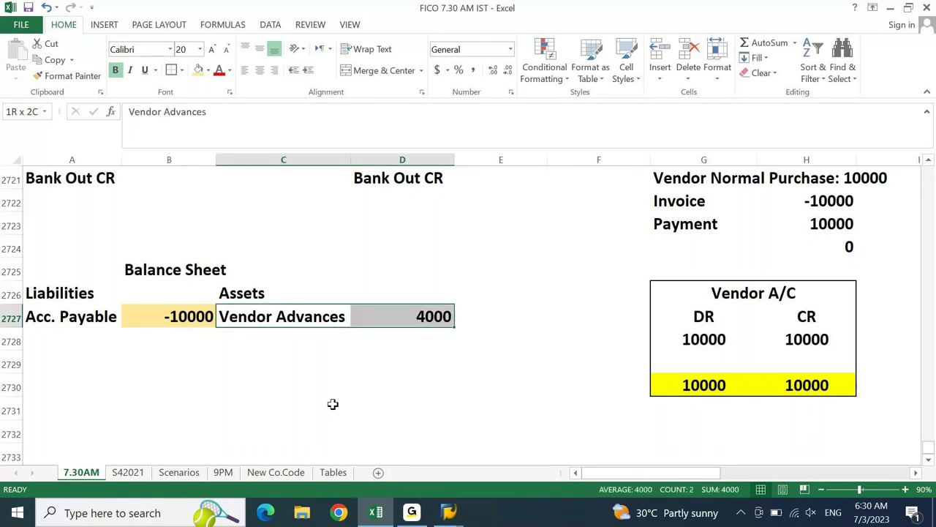
pyautogui.click(221, 72)
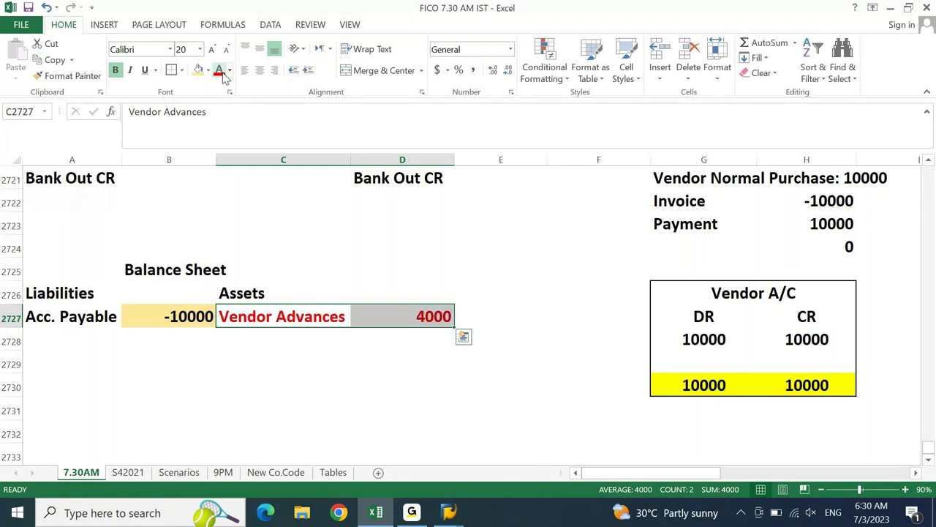
# Step: Enter Less: Advances in A2728 below Acc. Payable and autofit the width of column A to it
pyautogui.press('Left')
pyautogui.press('Left')
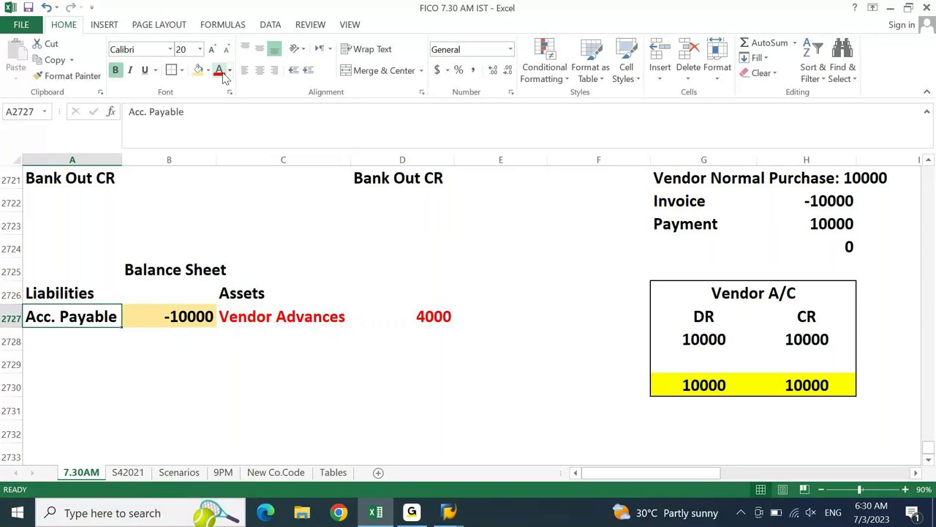
pyautogui.press('Down')
pyautogui.write('Less')
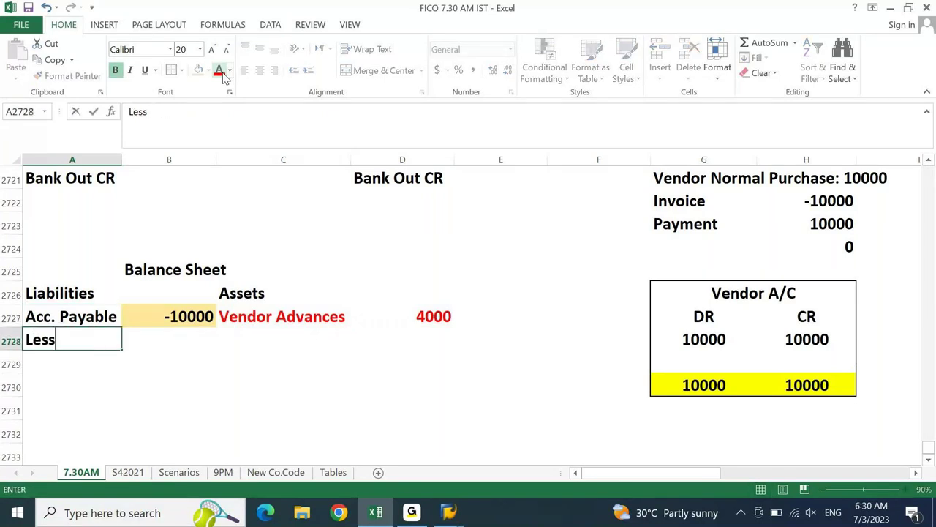
pyautogui.write(': Advances')
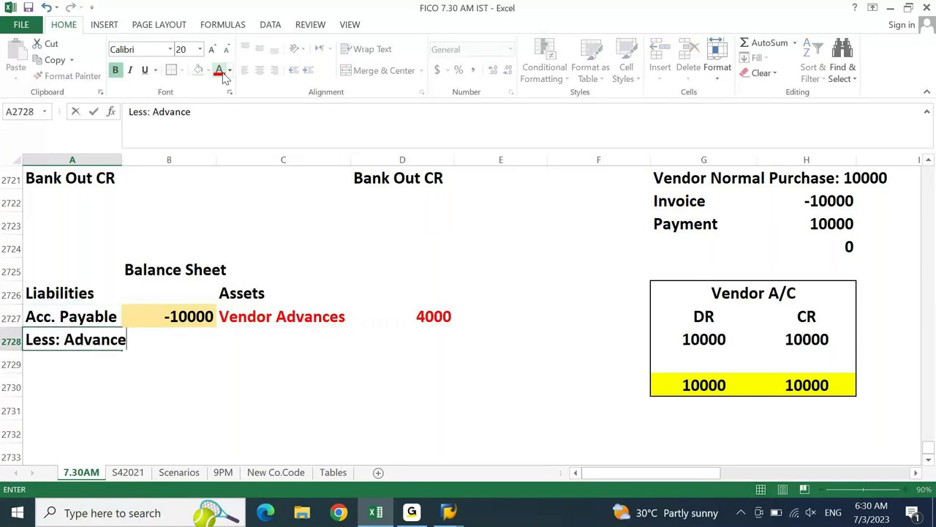
pyautogui.press('Tab')
pyautogui.press('Left')
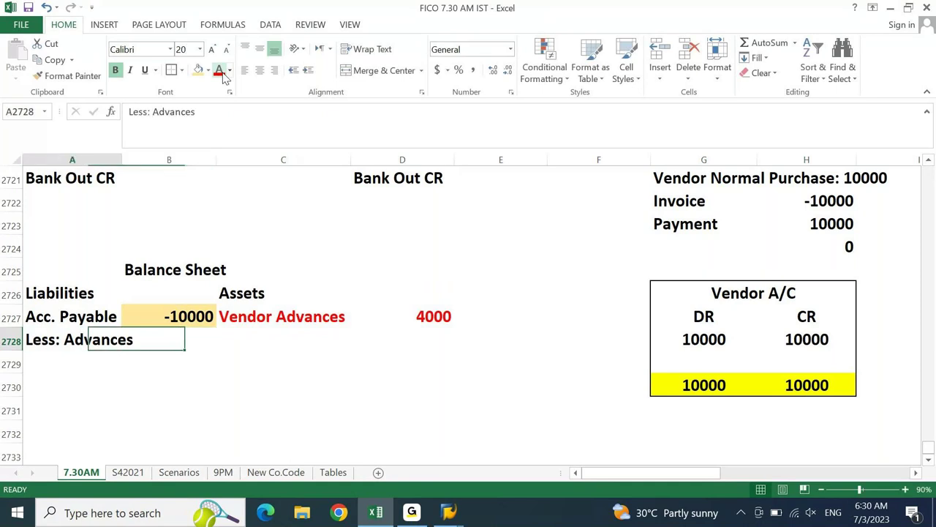
pyautogui.hotkey('alt', 'o')
pyautogui.press('c')
pyautogui.press('a')
# Step: Enter 4000 in B2728 as the Less: Advances amount
pyautogui.press('Right')
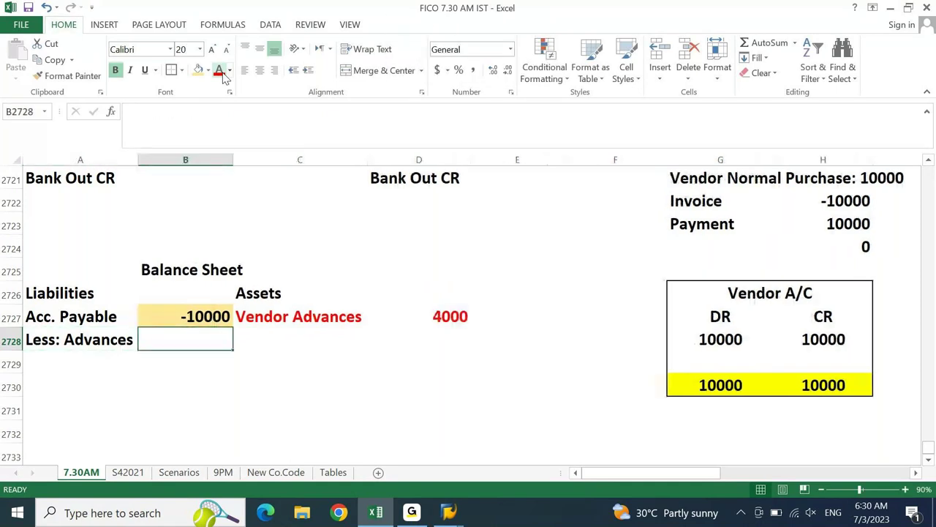
pyautogui.write('4000')
pyautogui.press('Return')
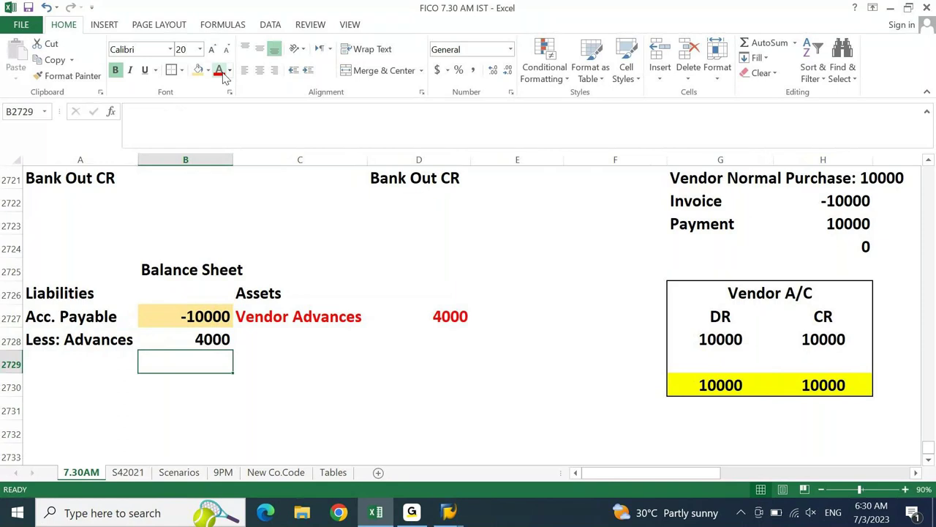
# Step: Add a Net Payable row with the label in A2729 and the amount 6000 in B2729
pyautogui.press('Left')
pyautogui.write('Net Pay')
pyautogui.press('BackSpace')
pyautogui.press('BackSpace')
pyautogui.write('Paya')
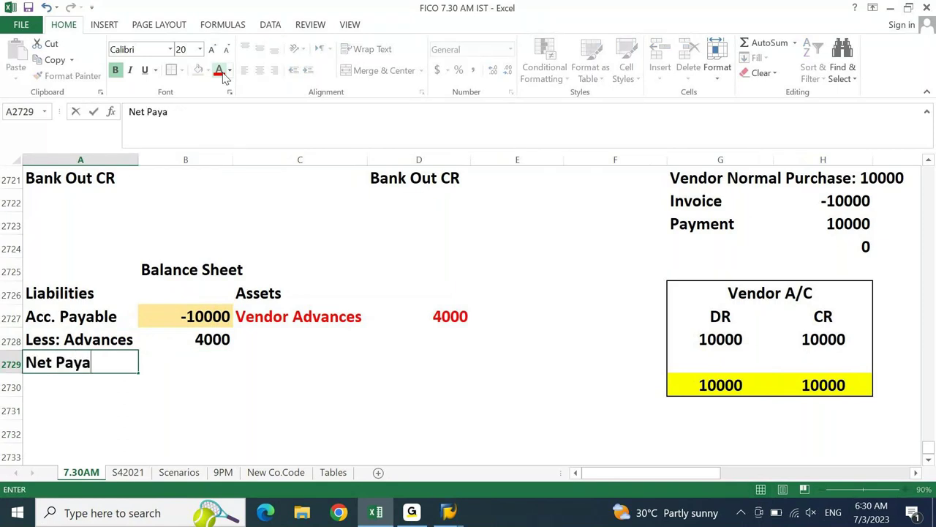
pyautogui.write('ble')
pyautogui.press('Tab')
pyautogui.write('6000')
pyautogui.press('Return')
pyautogui.press('Up')
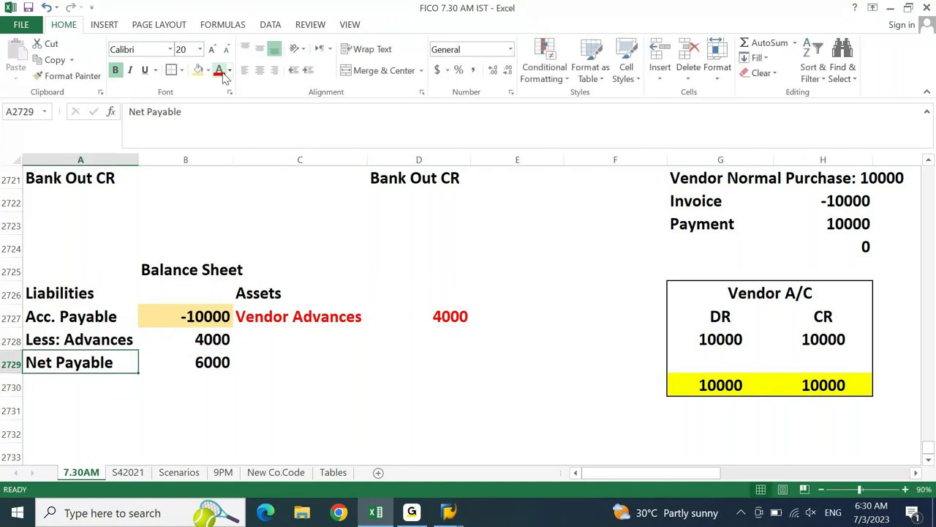
# Step: Fill the Less: Advances amount cell B2728 with the same light gold as the cell above
pyautogui.press('Right')
pyautogui.click(205, 338)
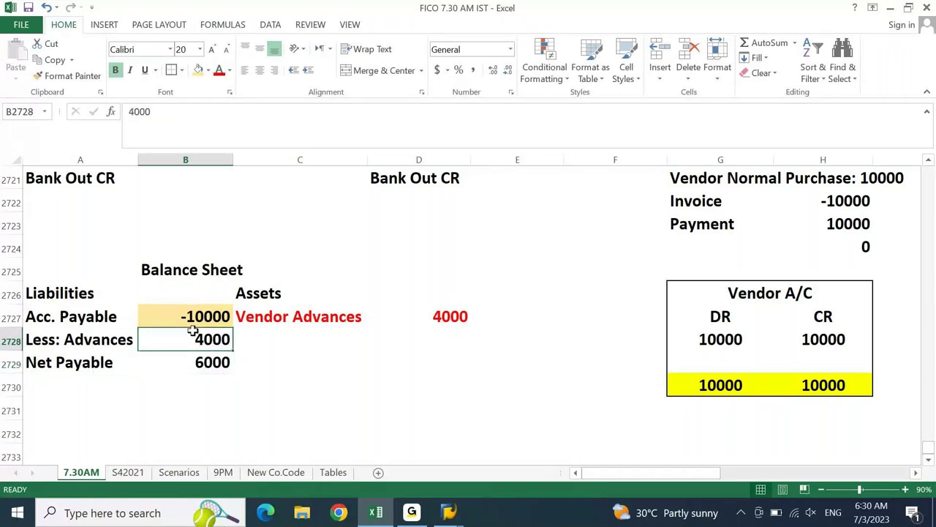
pyautogui.click(199, 70)
# Step: Fill the Net Payable amount cell B2729 with yellow
pyautogui.press('Down')
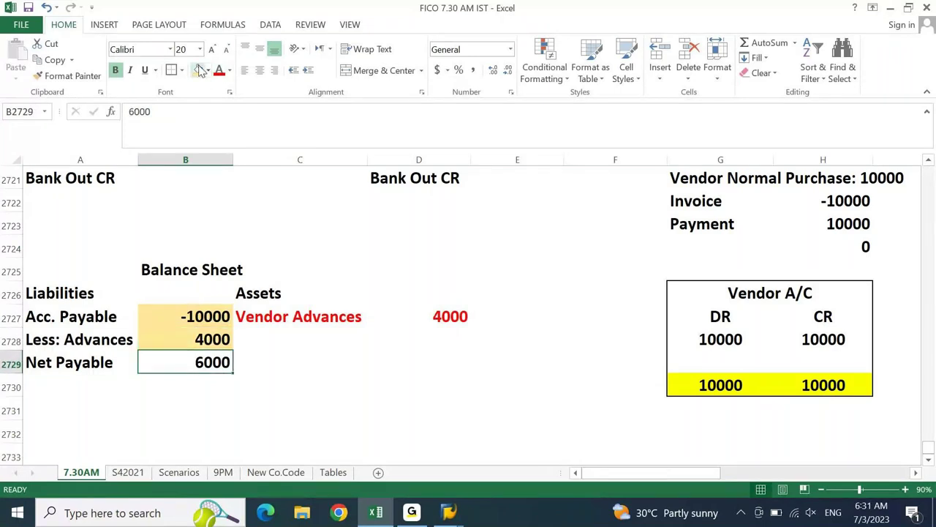
pyautogui.click(208, 71)
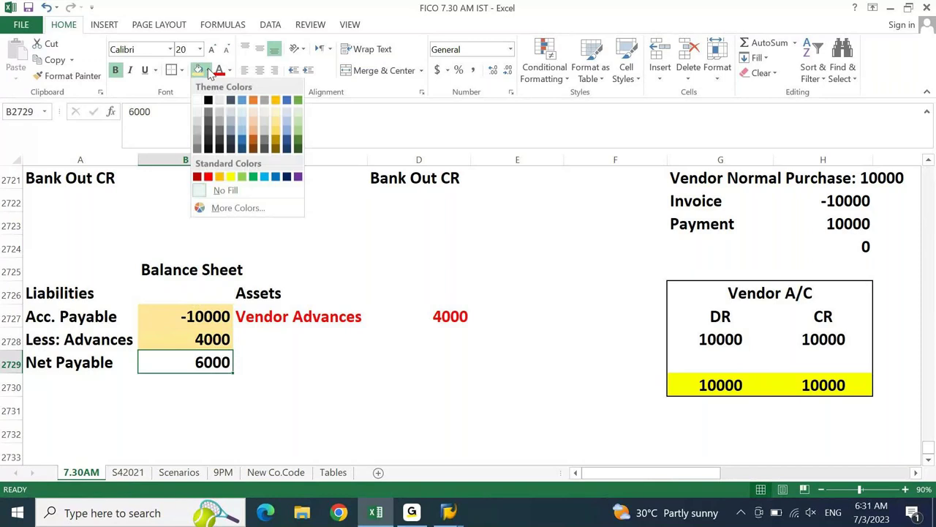
pyautogui.click(232, 179)
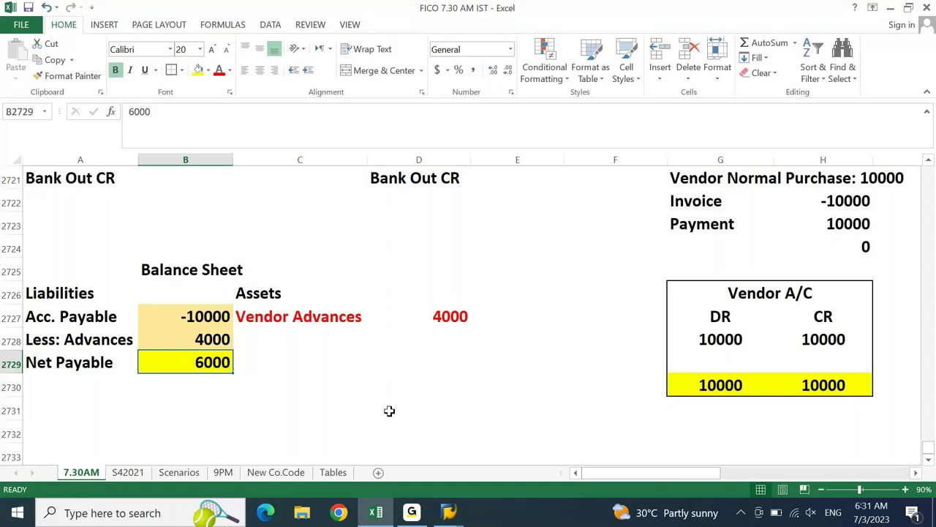
pyautogui.press('Up')
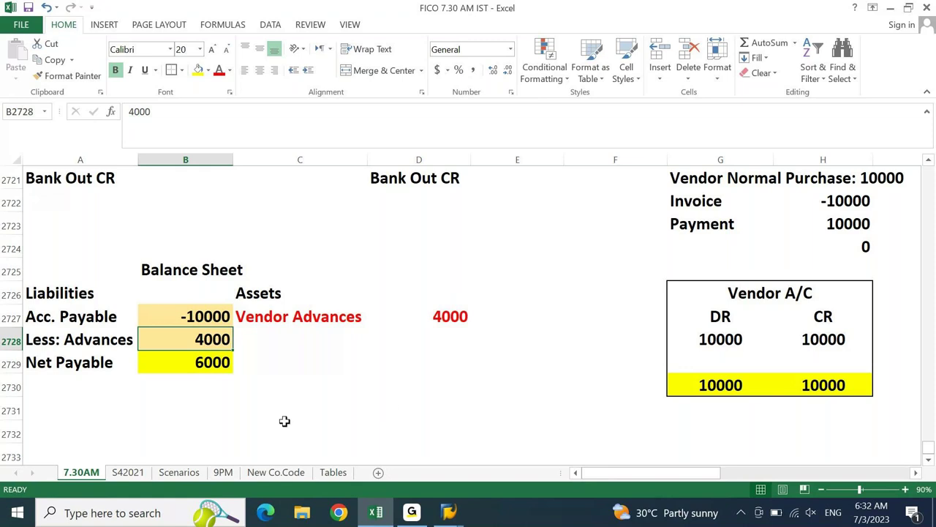
pyautogui.moveTo(227, 322); pyautogui.dragTo(226, 331)
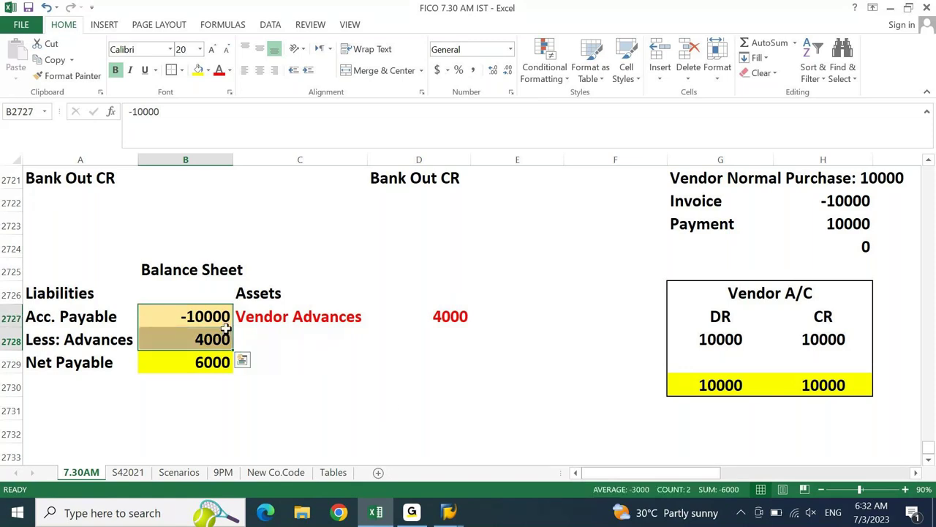
pyautogui.click(465, 322)
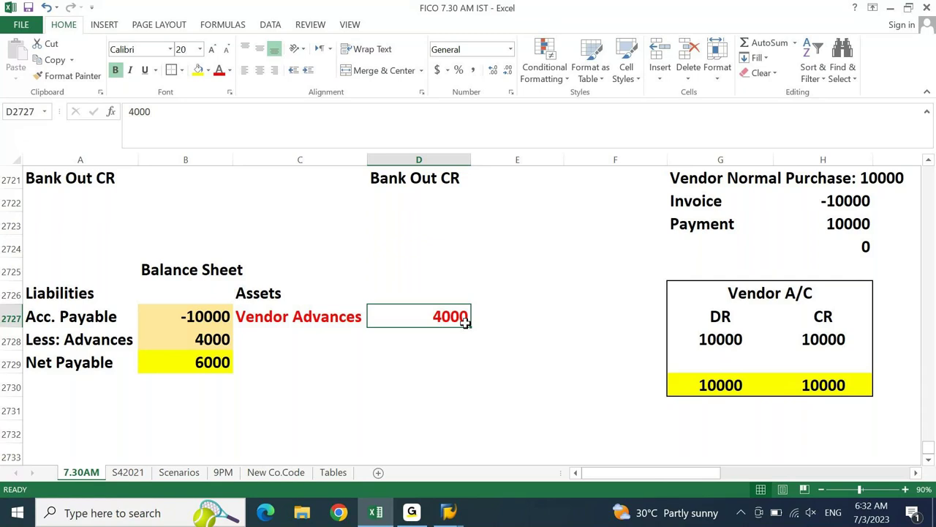
pyautogui.click(211, 369)
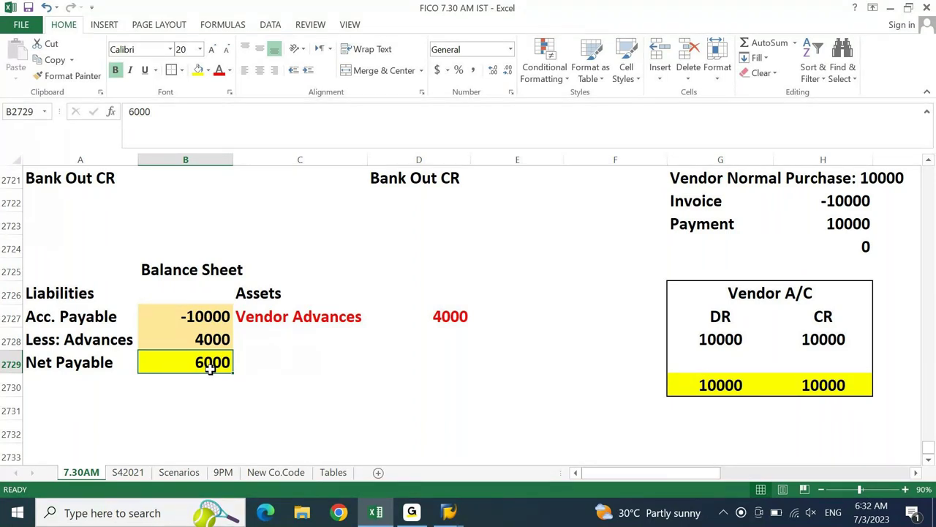
# Step: Make the Net Payable amount in B2729 negative, as -6000
pyautogui.moveTo(31, 268); pyautogui.dragTo(466, 386)
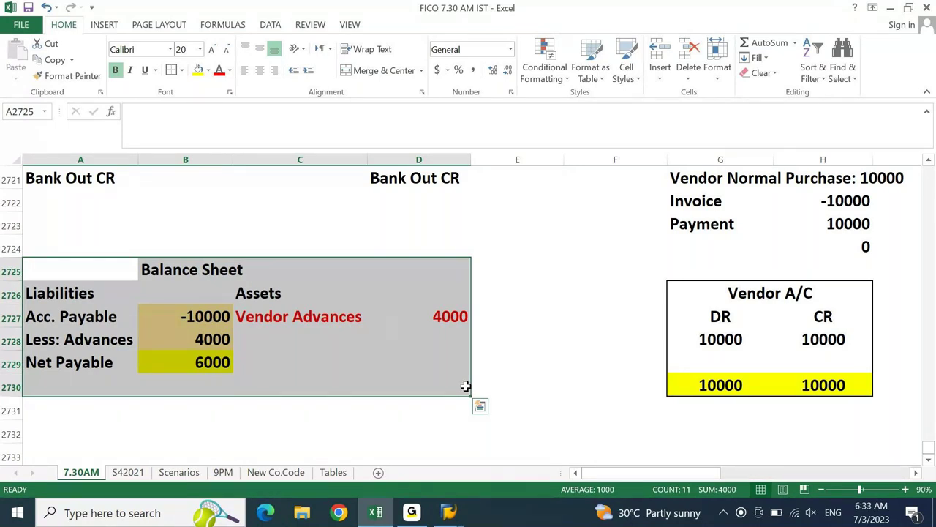
pyautogui.click(466, 386)
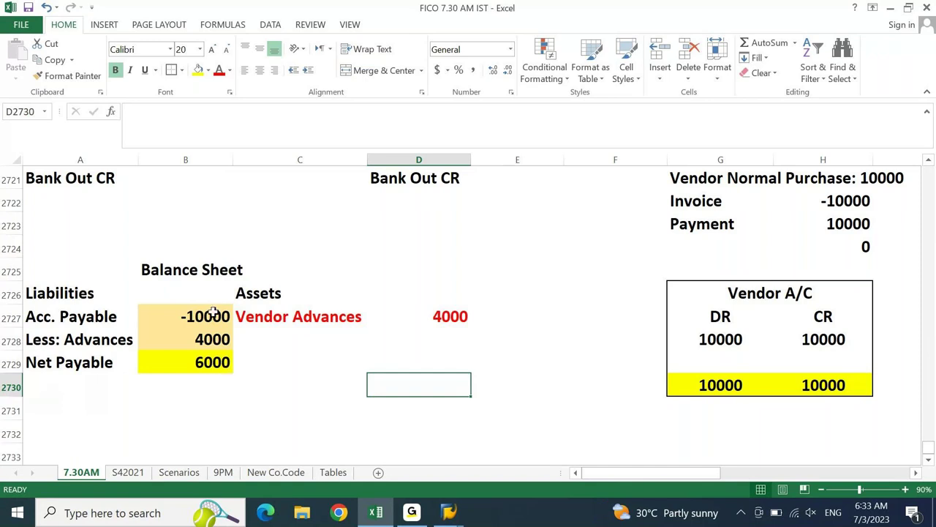
pyautogui.click(209, 360)
pyautogui.click(130, 111)
pyautogui.write('-')
pyautogui.press('Return')
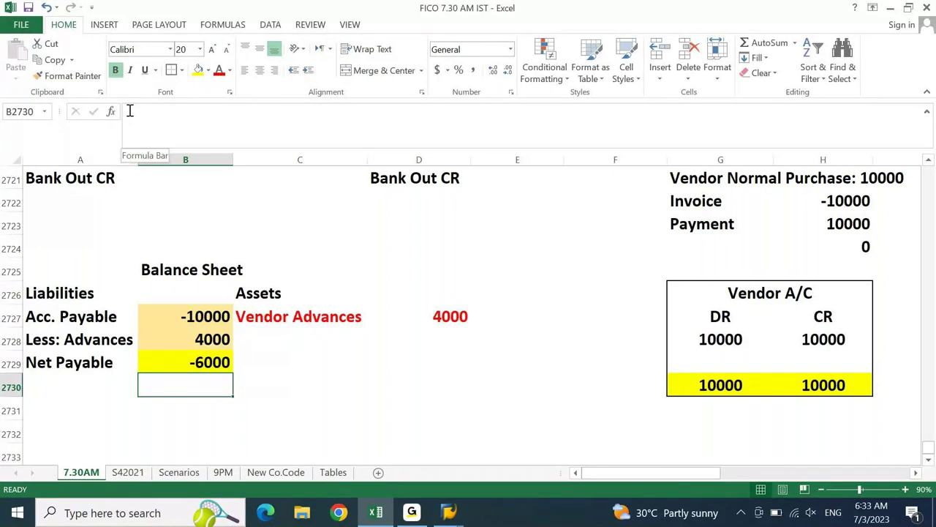
pyautogui.click(66, 312)
pyautogui.moveTo(66, 311); pyautogui.dragTo(161, 386)
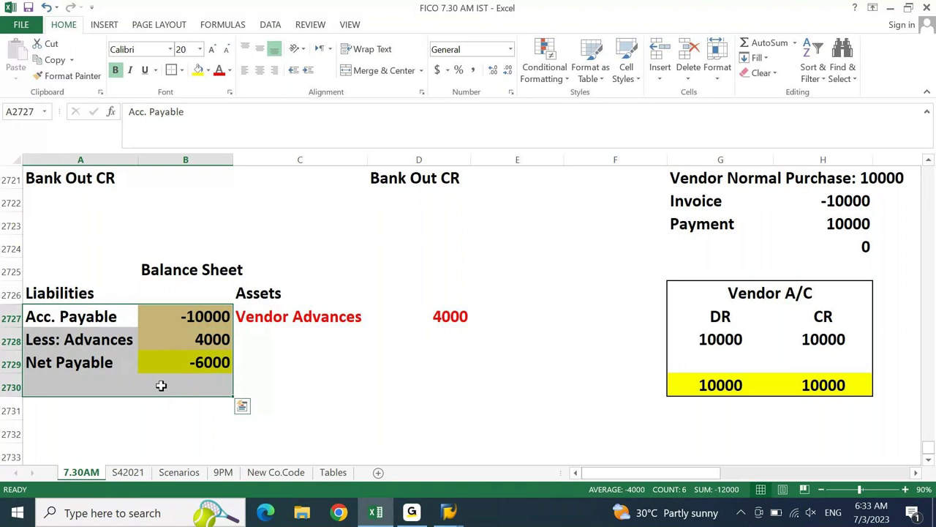
pyautogui.press('Down')
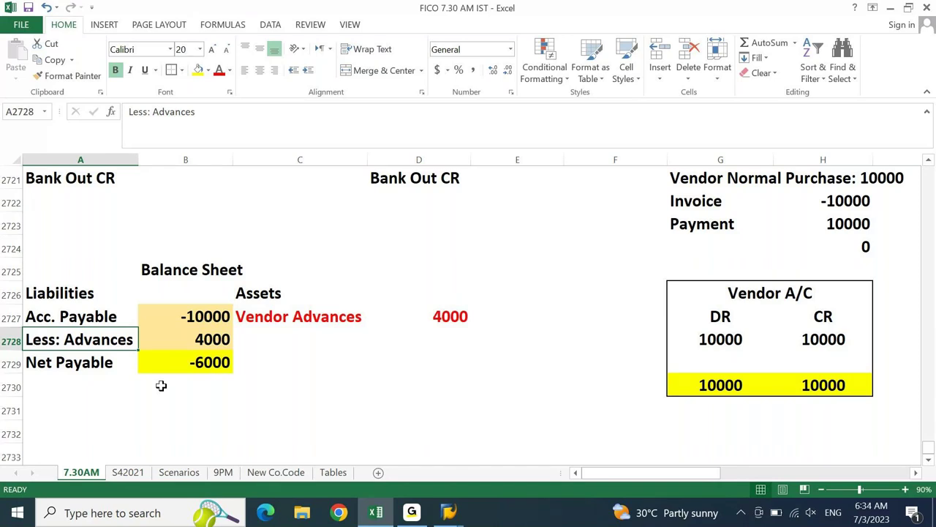
pyautogui.press('Up')
pyautogui.press('Down')
pyautogui.press('Up')
pyautogui.press('Down')
# Step: Switch to the SAP session and open transaction FS00 for central G/L account maintenance
pyautogui.moveTo(445, 507)
pyautogui.click(479, 474)
pyautogui.write('fs00')
pyautogui.press('Return')
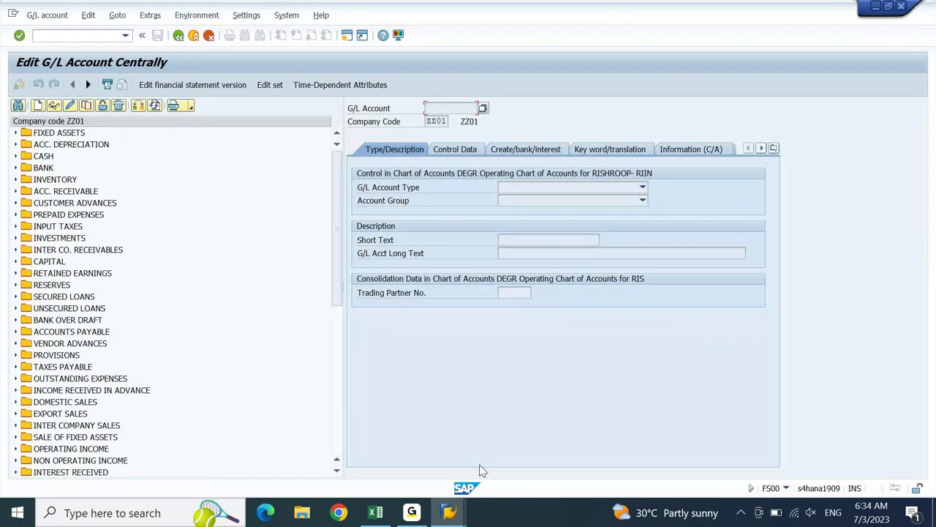
# Step: Change the company code of the G/L account list to DEIN
pyautogui.click(138, 106)
pyautogui.write('de')
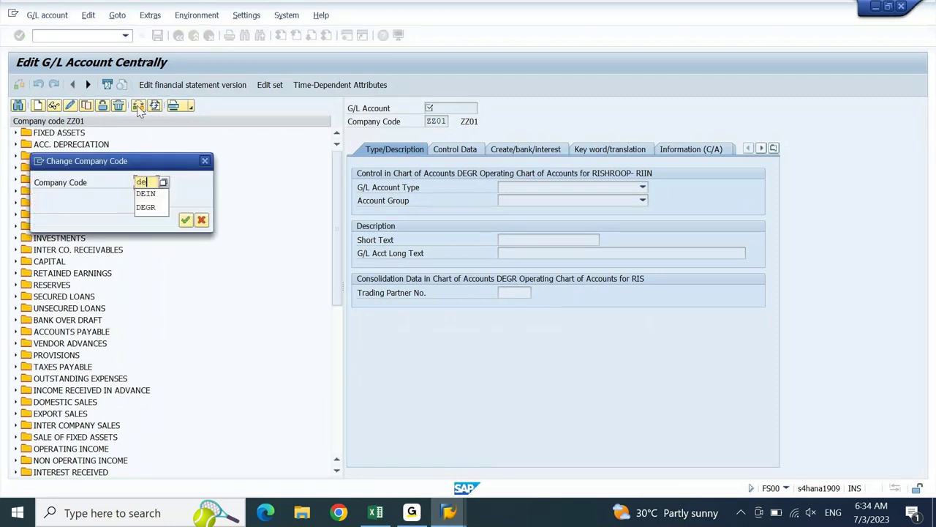
pyautogui.press('Down')
pyautogui.press('Return')
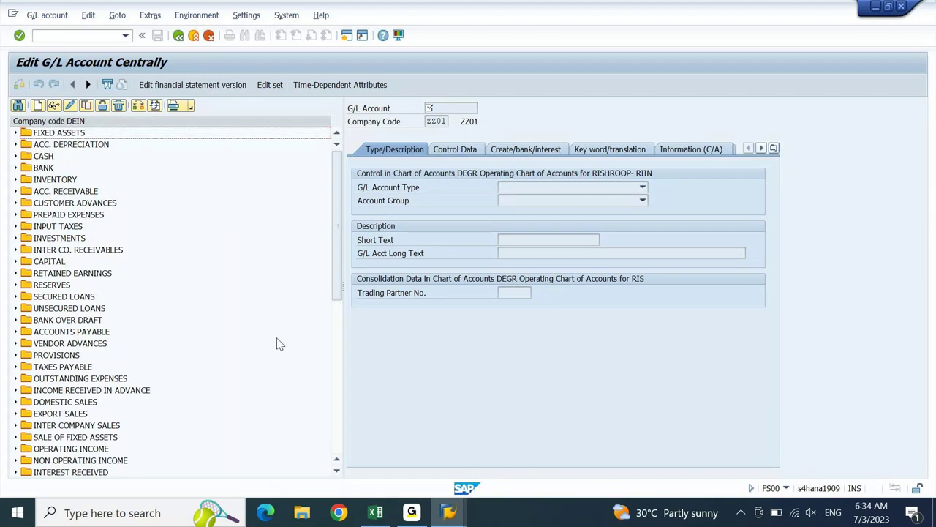
# Step: Display the Acc. Payable: Local account from the ACCOUNTS PAYABLE group
pyautogui.scroll(-10, 330, 367)
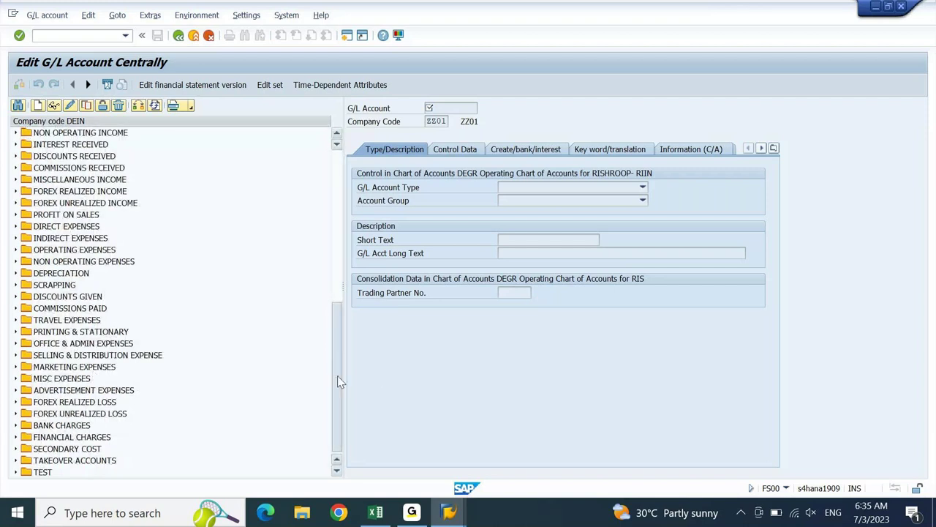
pyautogui.moveTo(339, 378); pyautogui.dragTo(350, 311)
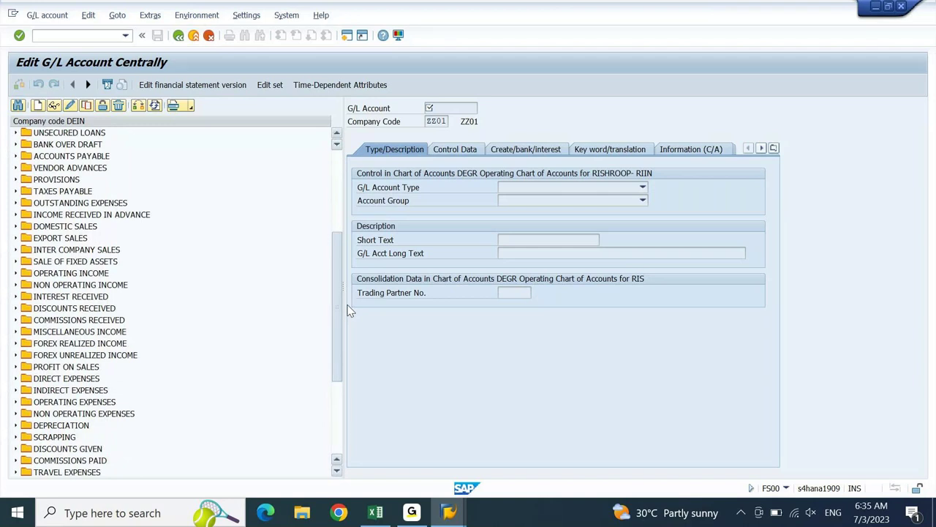
pyautogui.click(15, 155)
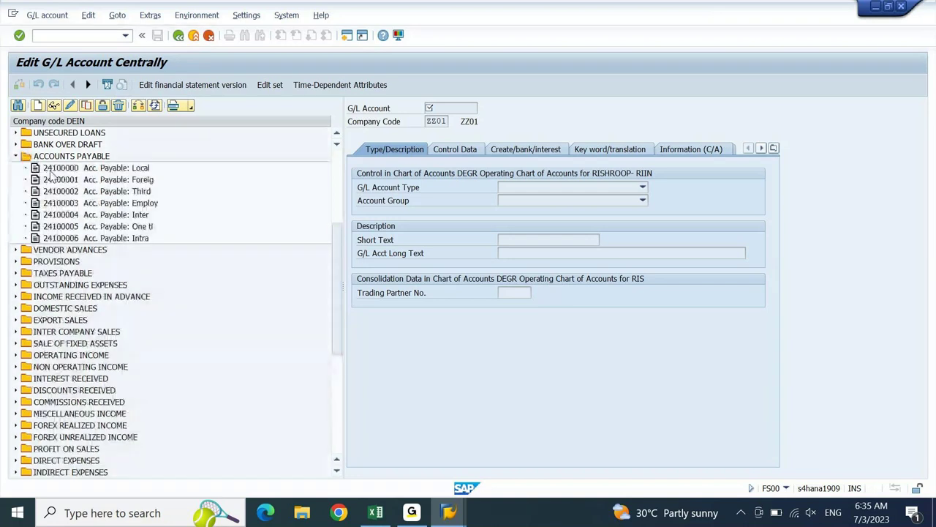
pyautogui.doubleClick(51, 170)
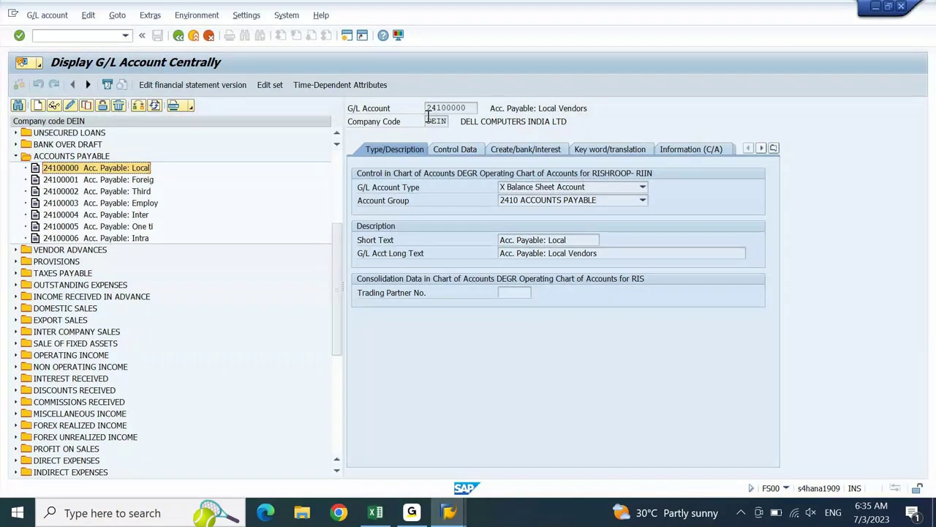
pyautogui.doubleClick(464, 108)
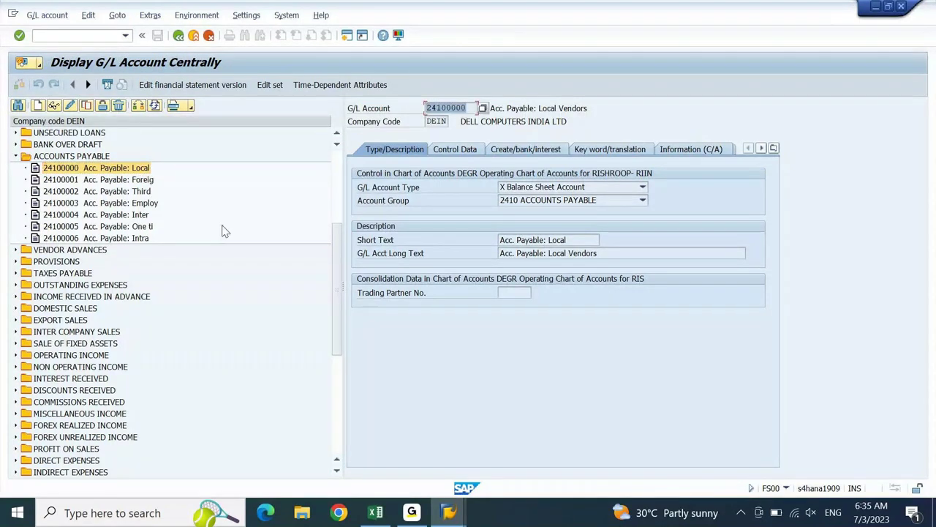
# Step: Display the Vendor Advances: Local account from the VENDOR ADVANCES group and compare its entry with Acc. Payable: Local
pyautogui.doubleClick(26, 251)
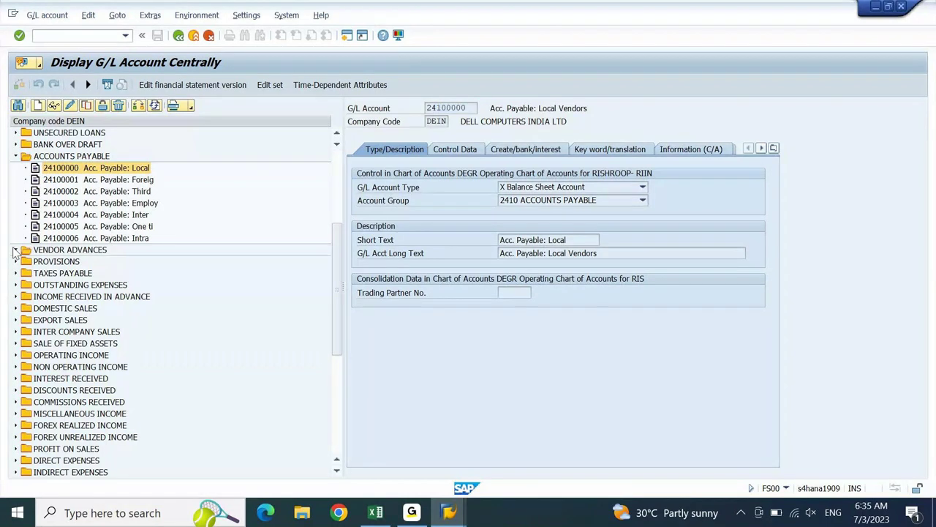
pyautogui.doubleClick(74, 262)
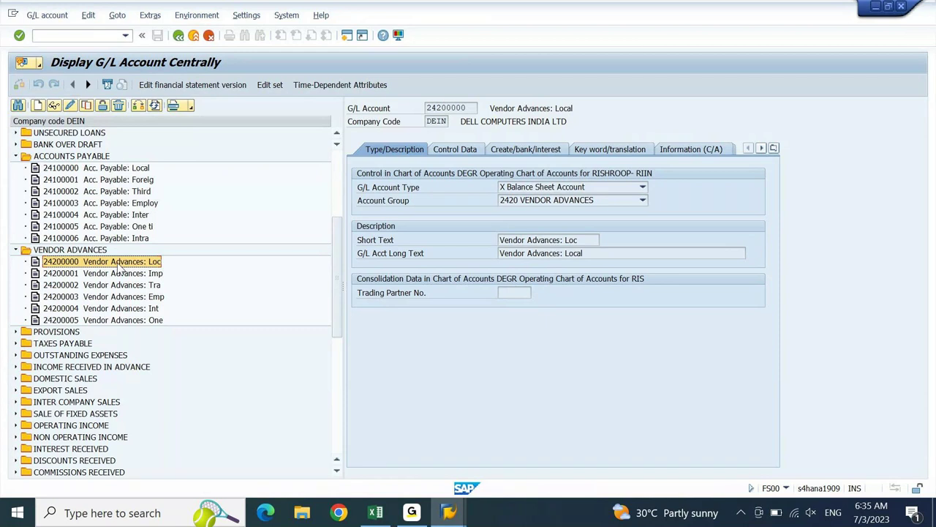
pyautogui.click(141, 168)
pyautogui.click(132, 264)
pyautogui.click(126, 170)
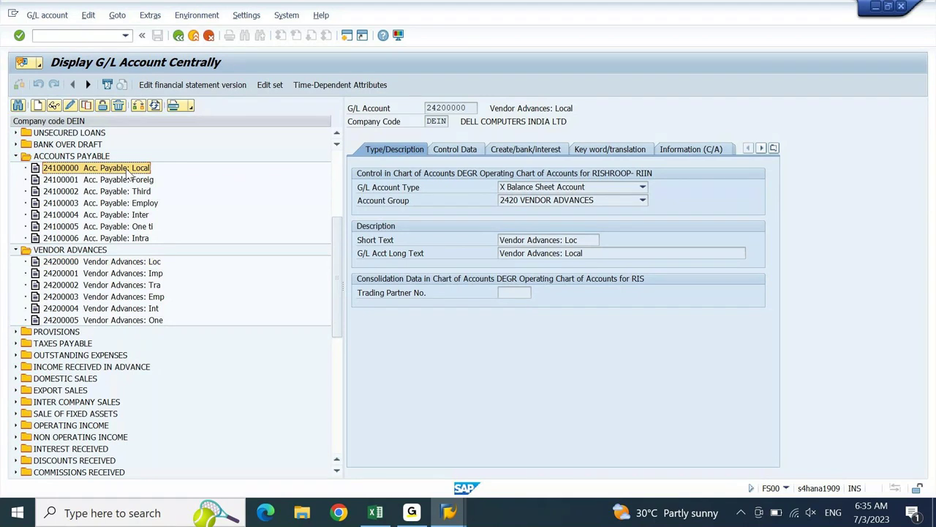
pyautogui.click(131, 263)
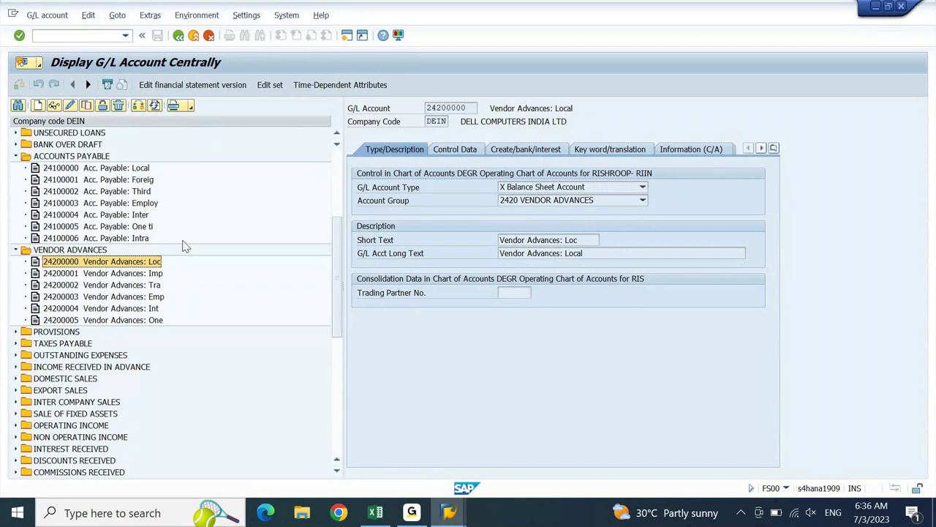
# Step: Compare the control data of the Acc. Payable: Local and Vendor Advances: Local accounts, checking the reconciliation account type
pyautogui.click(132, 168)
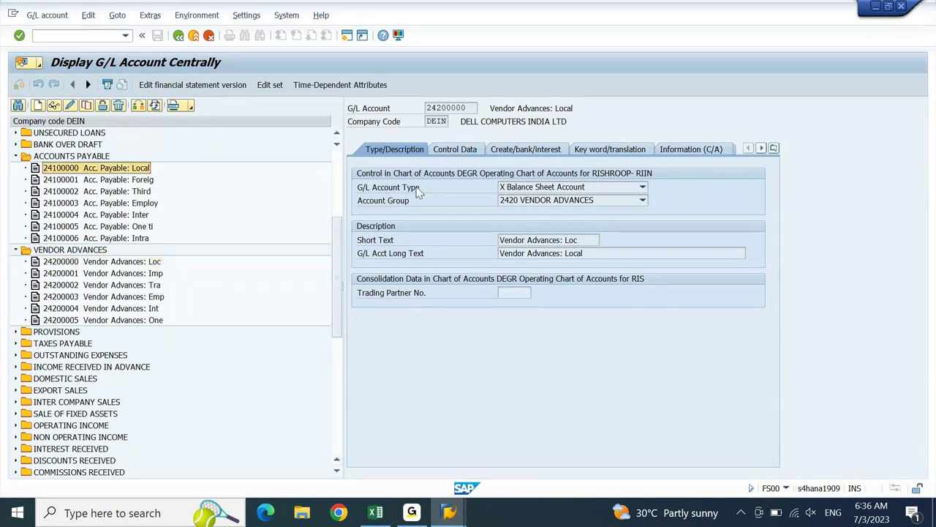
pyautogui.click(468, 150)
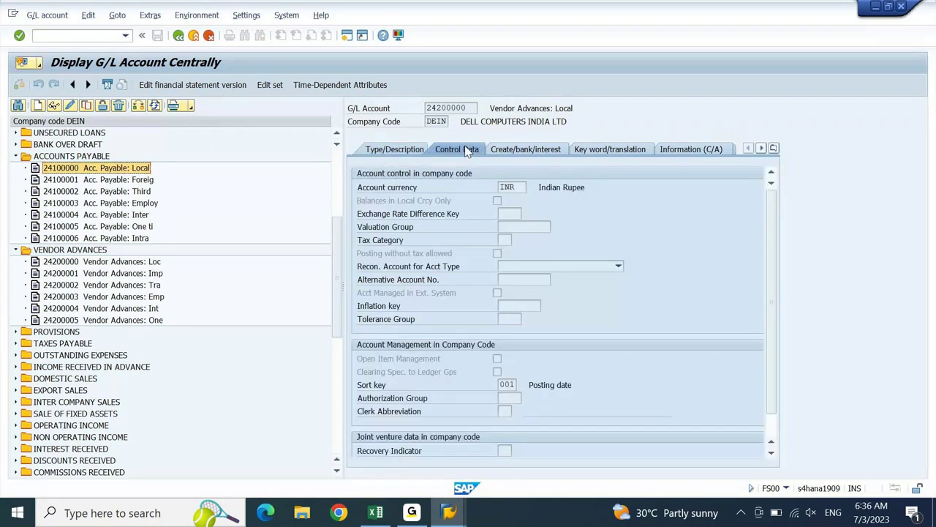
pyautogui.click(54, 106)
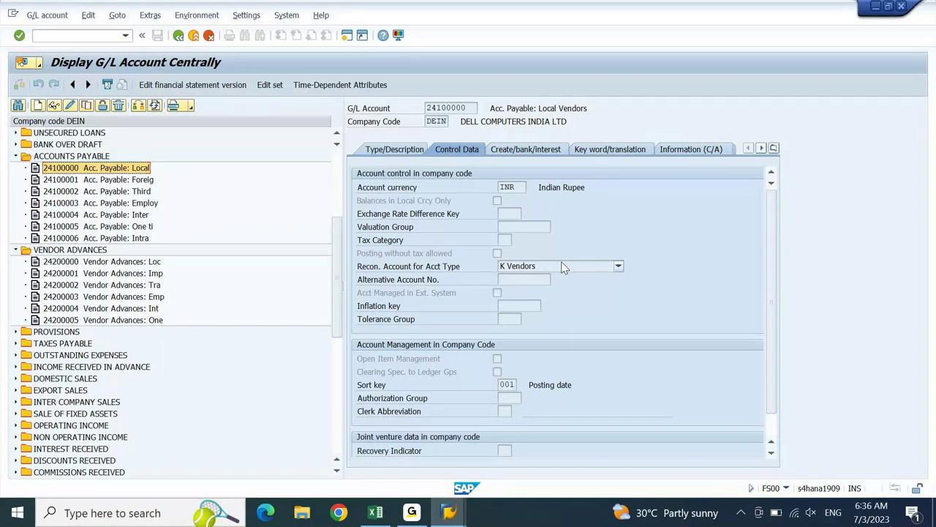
pyautogui.click(137, 263)
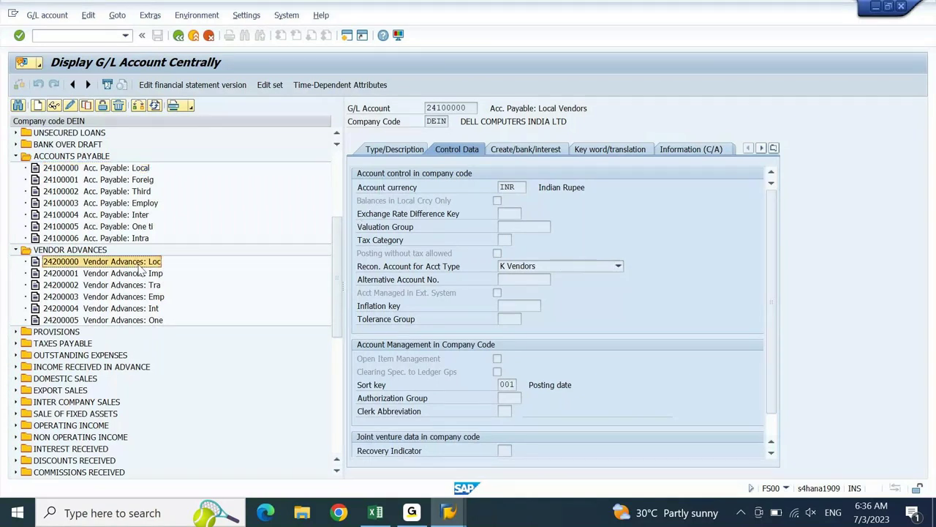
pyautogui.click(55, 107)
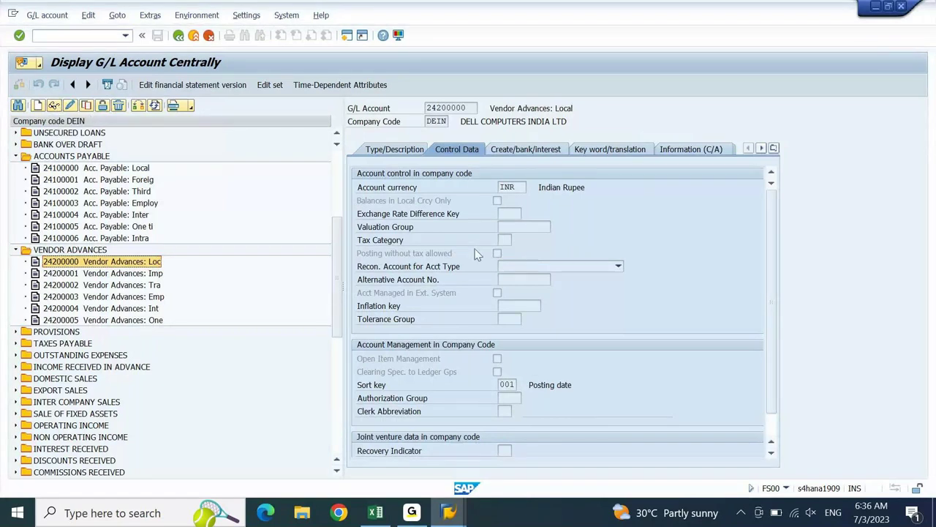
# Step: Set the reconciliation account type of the Vendor Advances: Local account to K Vendors and save the account
pyautogui.click(73, 106)
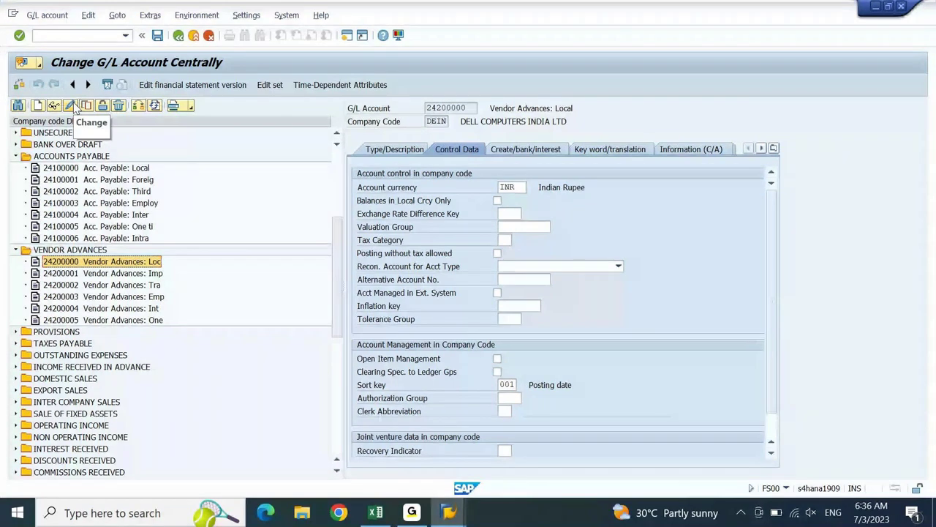
pyautogui.click(618, 268)
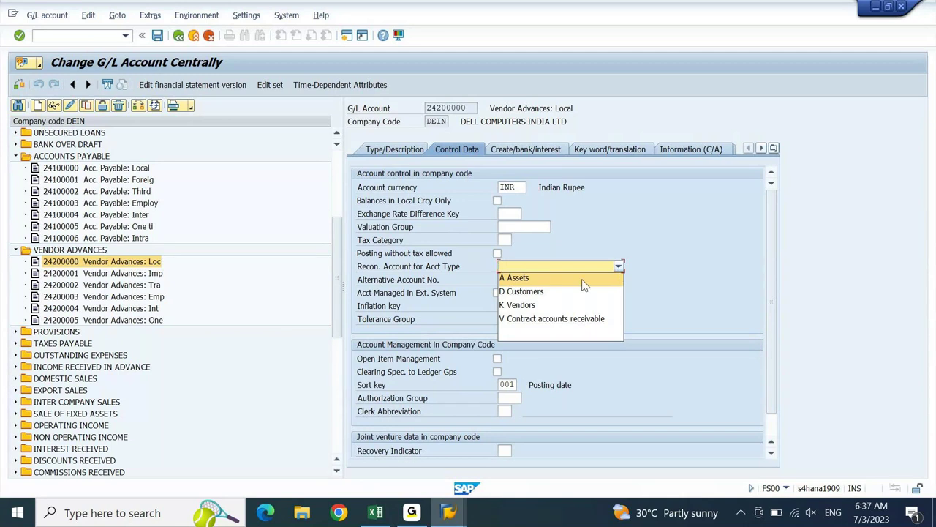
pyautogui.click(557, 302)
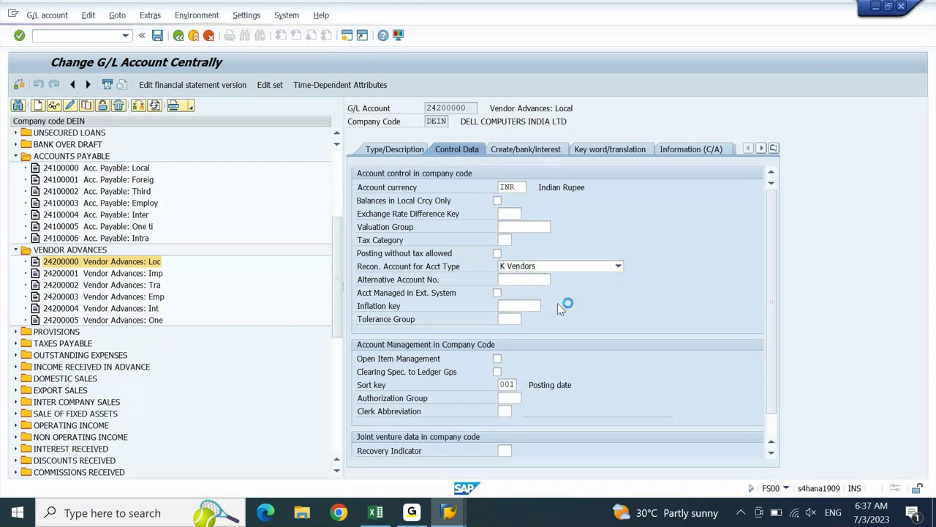
pyautogui.hotkey('ctrl', 's')
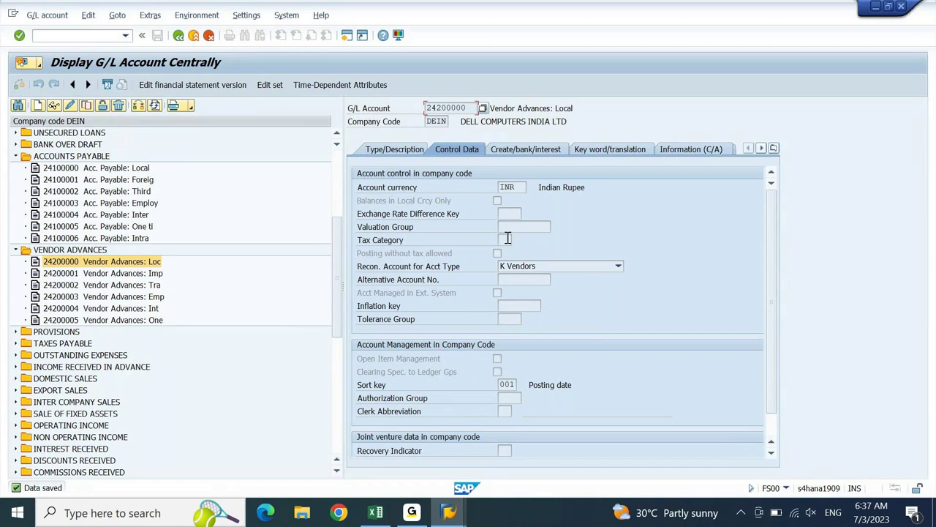
# Step: Start transaction FBKP in a new session and open its Special G/L list
pyautogui.click(348, 38)
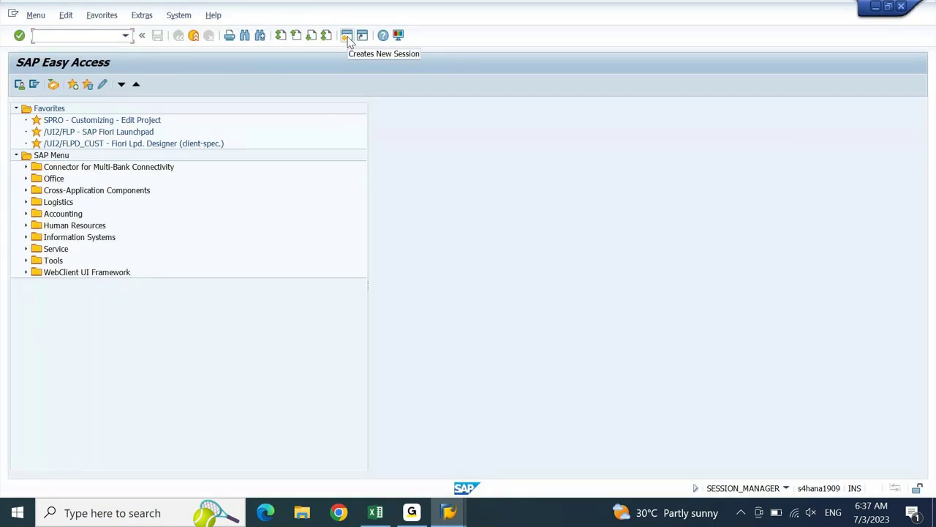
pyautogui.write('FBKP')
pyautogui.press('Return')
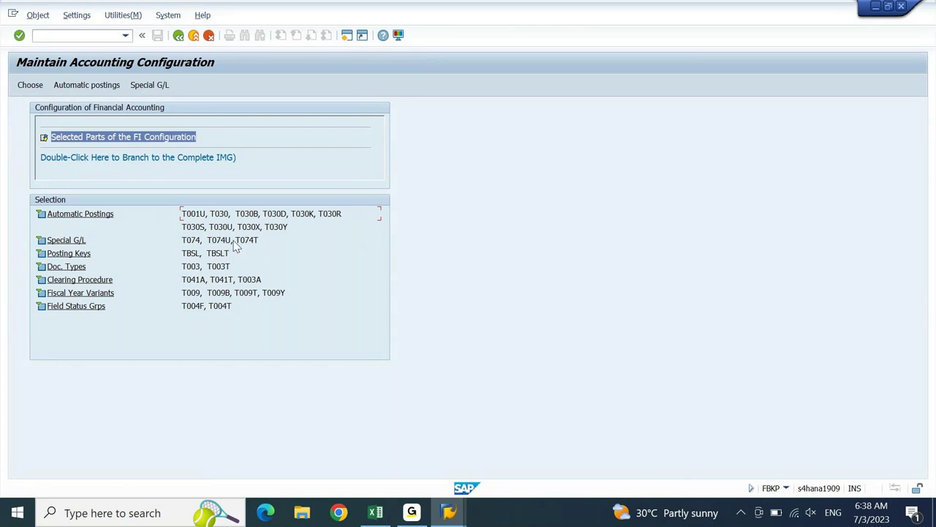
pyautogui.click(59, 246)
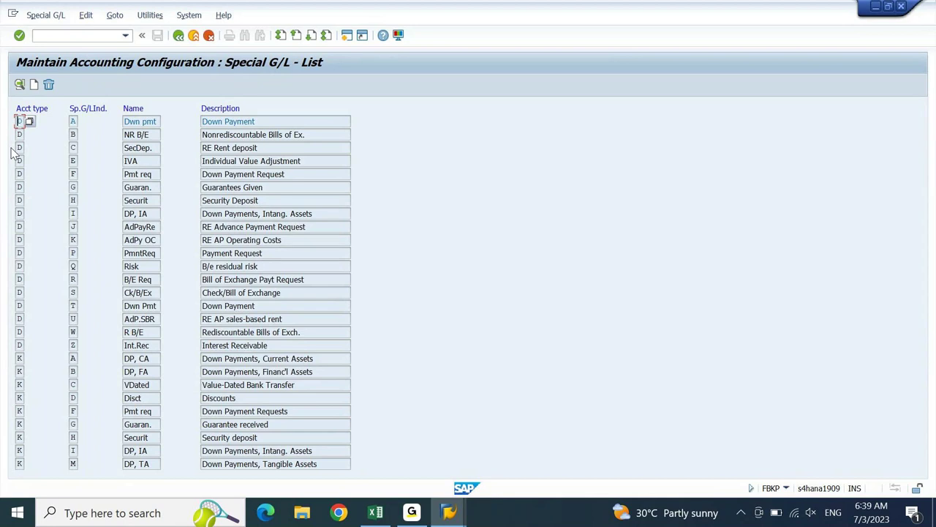
# Step: Examine the vendor (account type K) special G/L indicators, including A, B and F for down payments and down payment requests
pyautogui.press('pagedown')
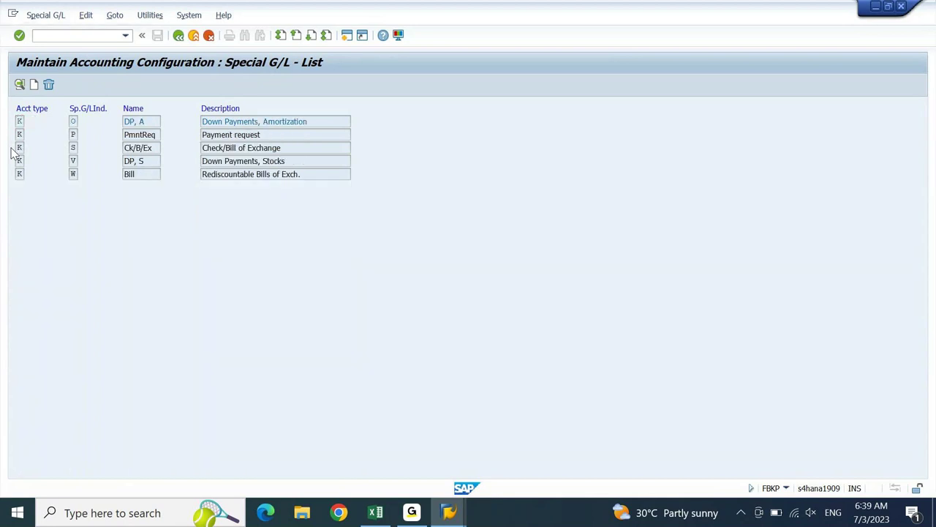
pyautogui.press('pageup')
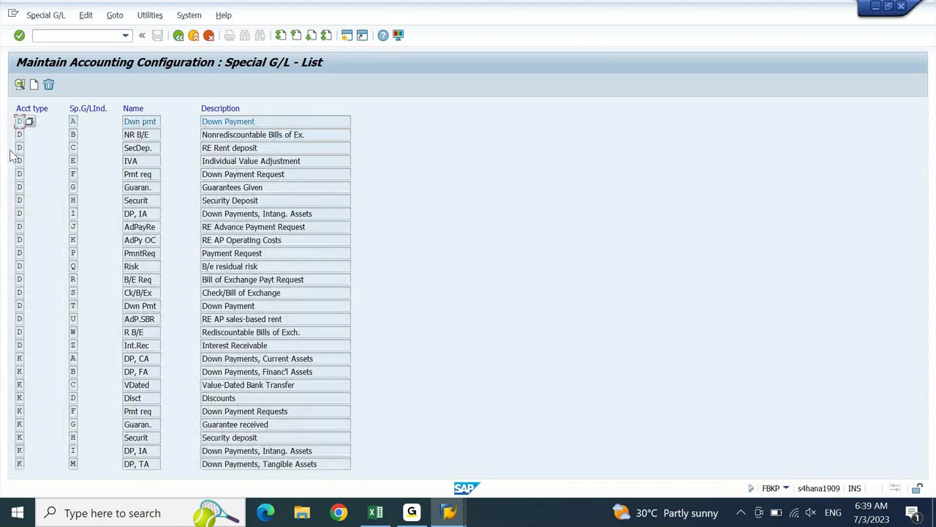
pyautogui.click(20, 358)
pyautogui.moveTo(330, 358); pyautogui.dragTo(179, 372)
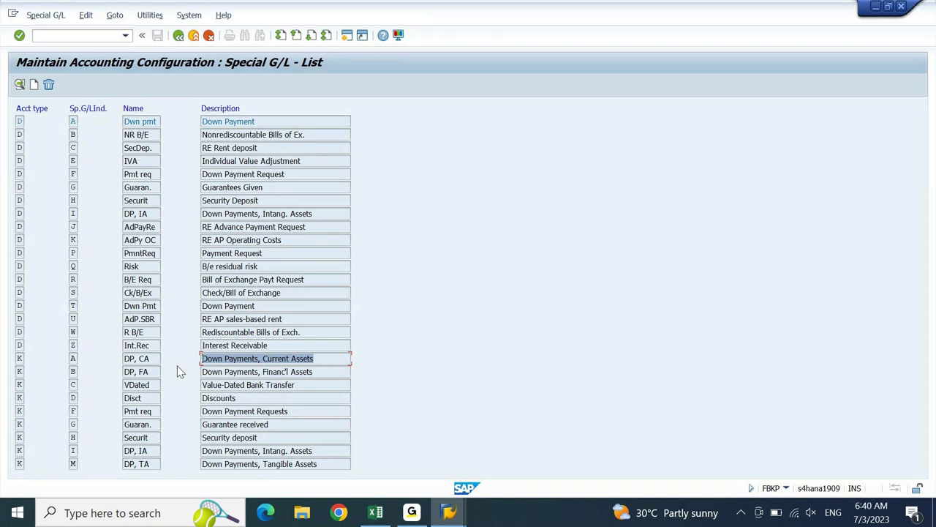
pyautogui.click(76, 371)
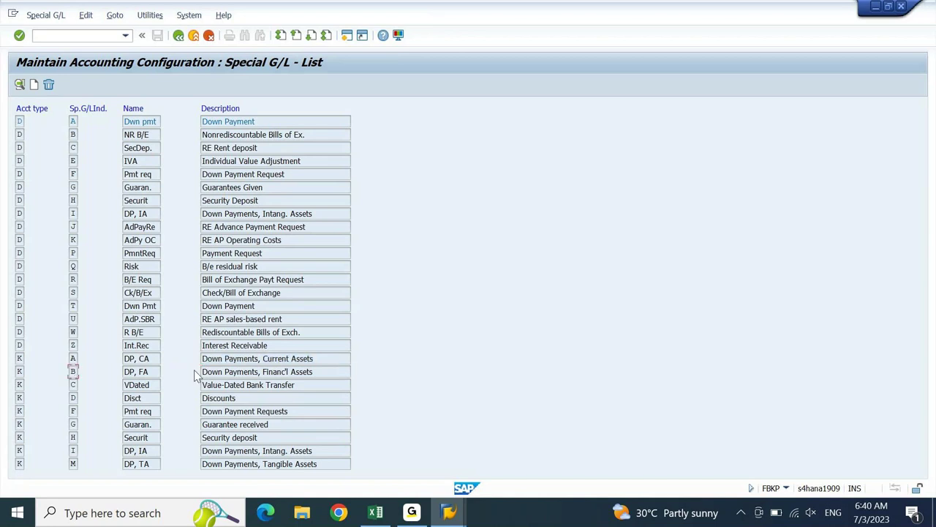
pyautogui.moveTo(314, 372); pyautogui.dragTo(265, 369)
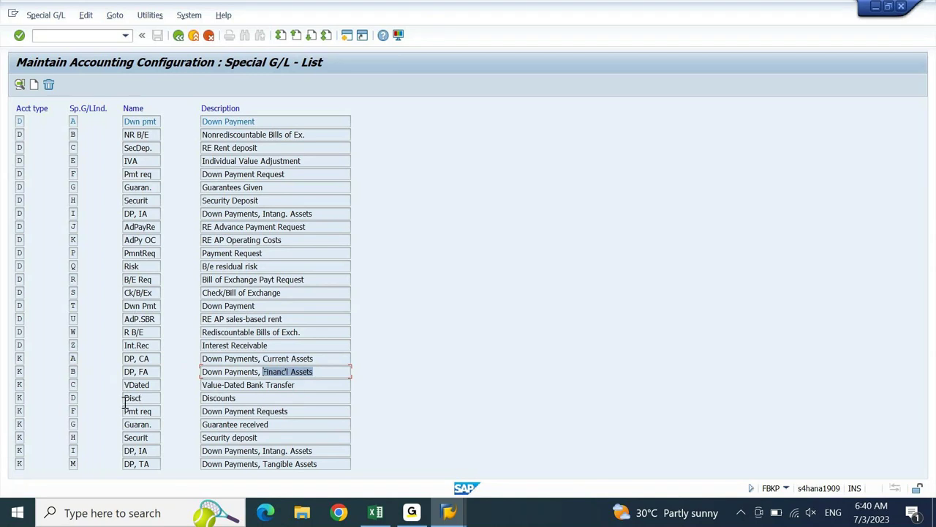
pyautogui.moveTo(289, 410); pyautogui.dragTo(204, 410)
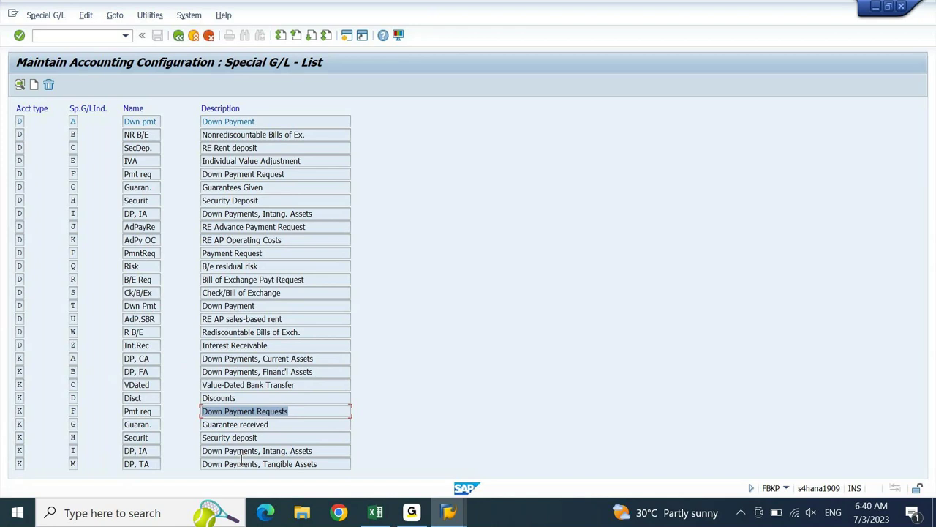
# Step: Review the vendor special G/L indicators A (Down Payments, Current Assets) and C (Value-Dated Bank Transfer)
pyautogui.scroll(-5, 241, 459)
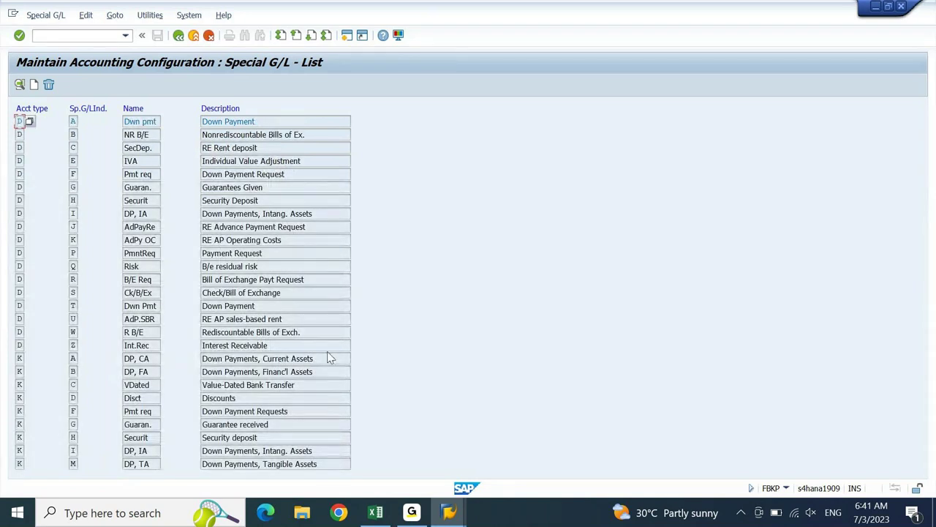
pyautogui.moveTo(328, 358); pyautogui.dragTo(180, 378)
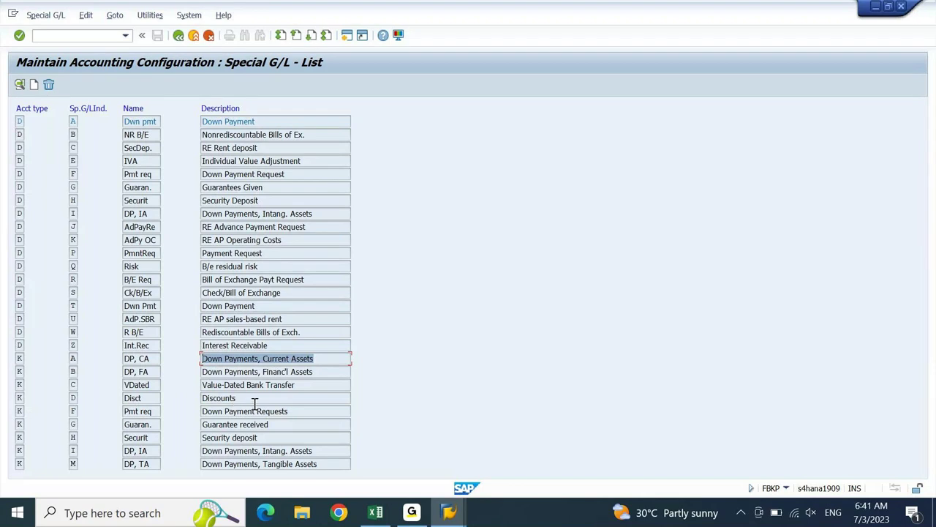
pyautogui.moveTo(316, 386); pyautogui.dragTo(203, 388)
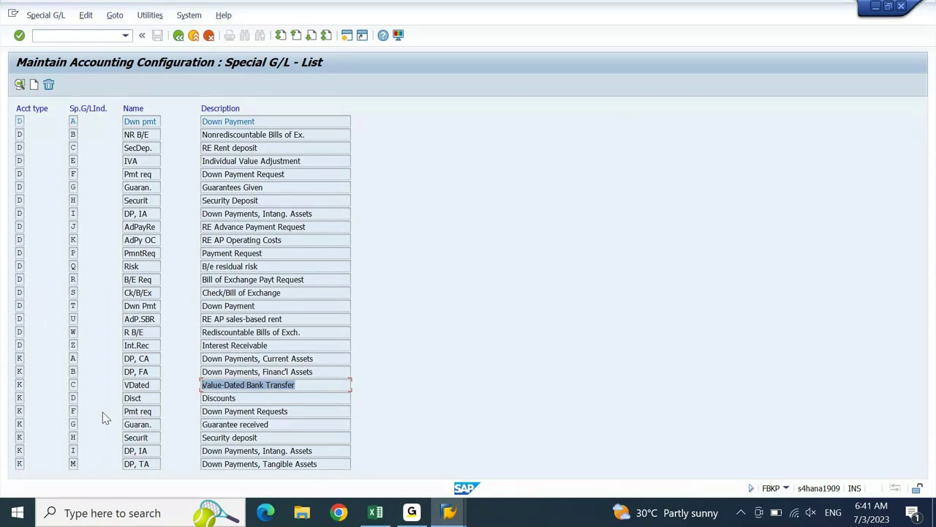
pyautogui.click(73, 358)
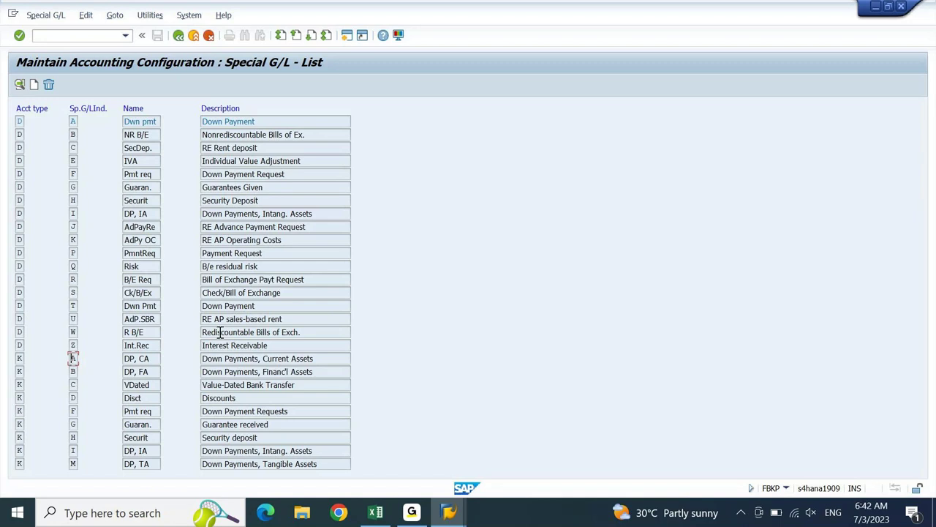
# Step: Start transaction BP in a new session, find the Toshiba vendor by its business partner number and open its record
pyautogui.click(348, 35)
pyautogui.write('BP')
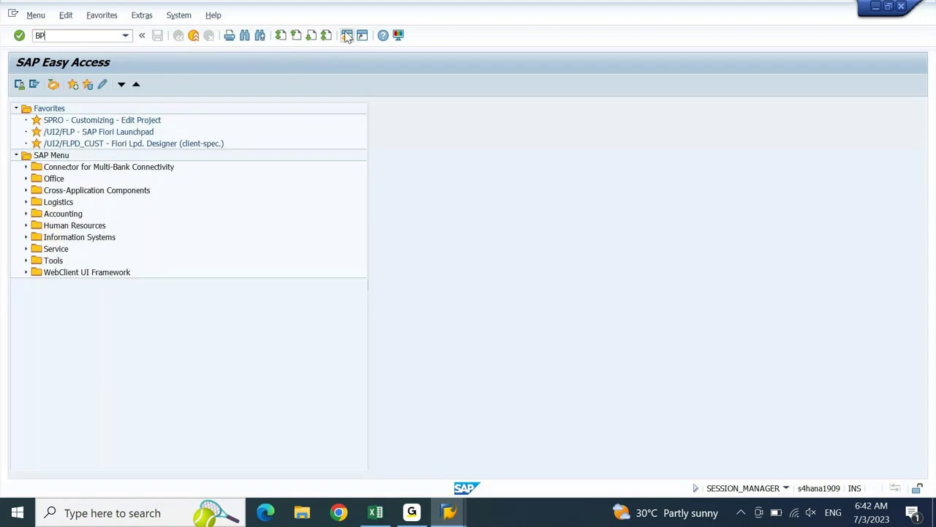
pyautogui.press('Return')
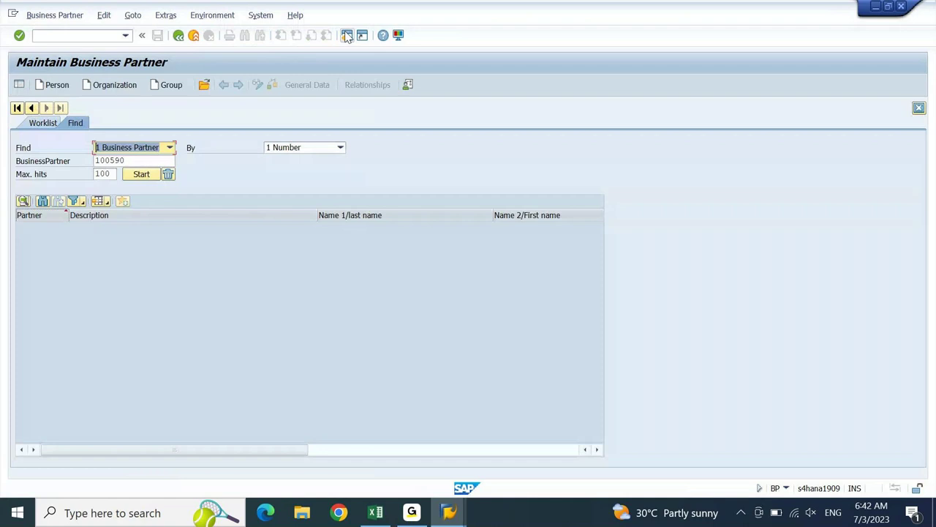
pyautogui.press('Tab')
pyautogui.press('BackSpace')
pyautogui.press('BackSpace')
pyautogui.press('BackSpace')
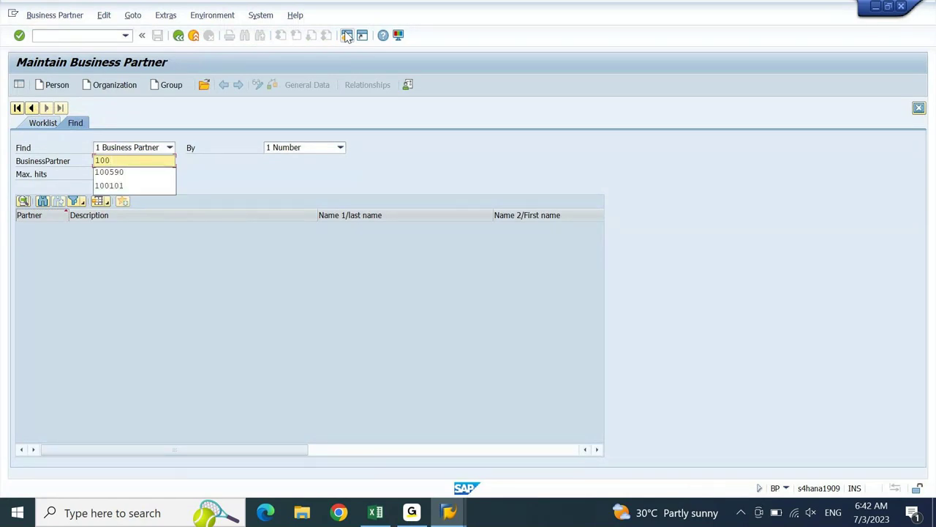
pyautogui.write('100101')
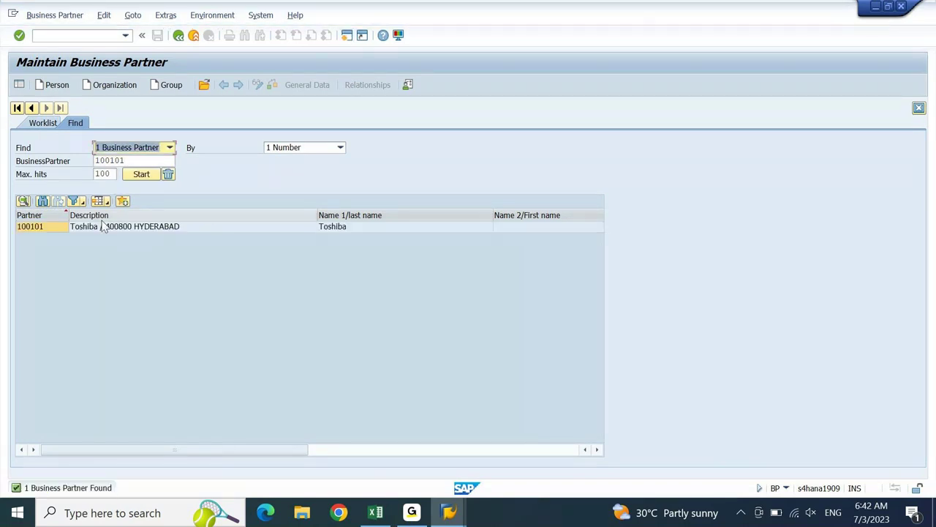
pyautogui.doubleClick(102, 230)
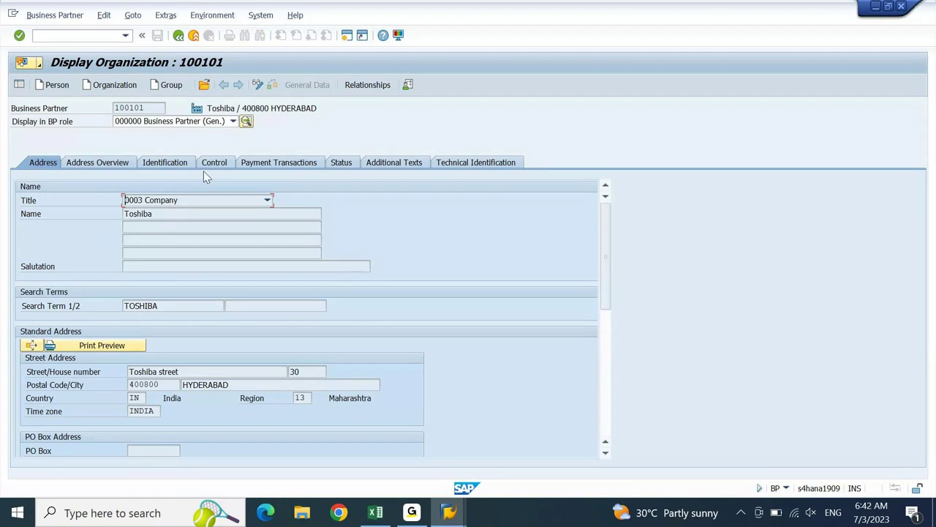
# Step: Display the Toshiba business partner in role FI Vendor FLVN00 and check the account group in its vendor general data
pyautogui.click(342, 163)
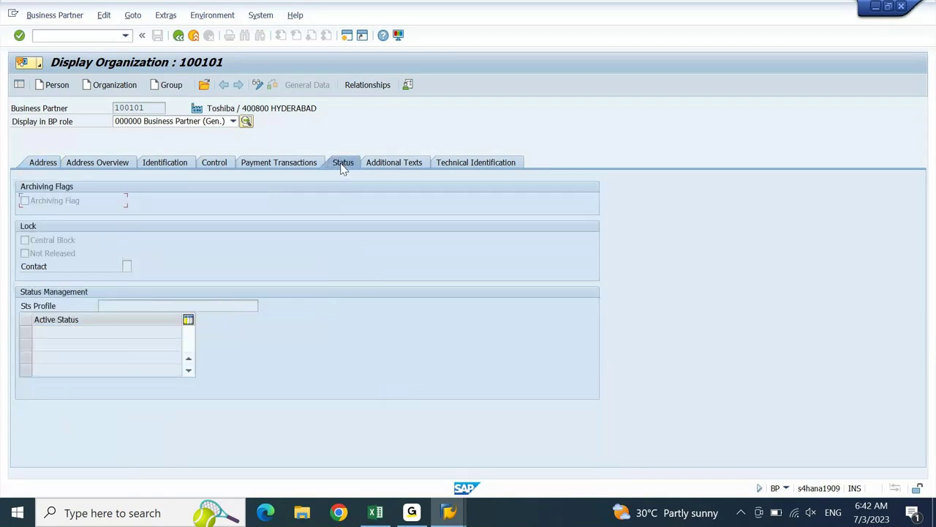
pyautogui.click(216, 168)
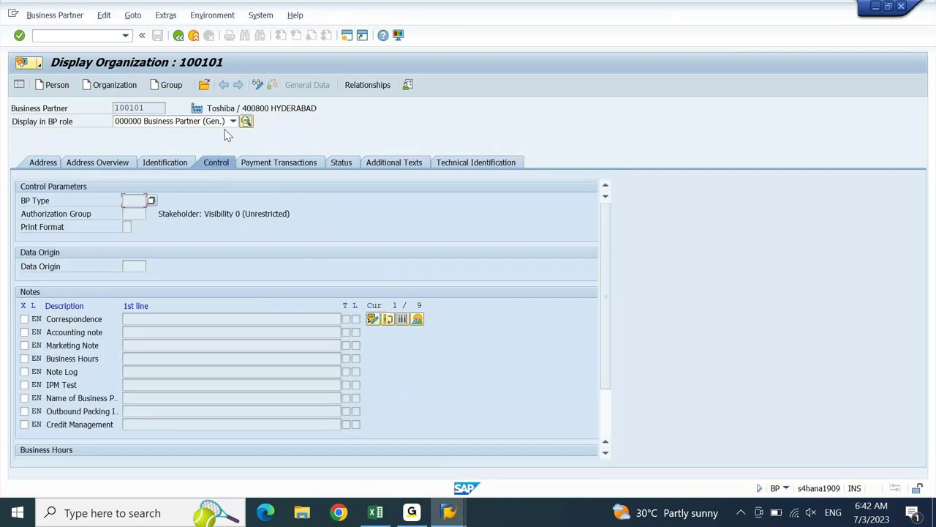
pyautogui.click(233, 122)
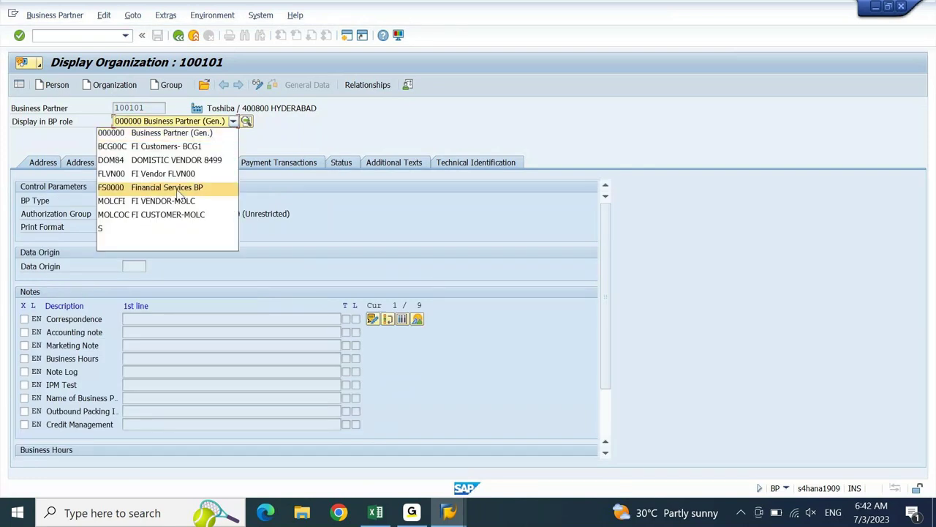
pyautogui.click(204, 175)
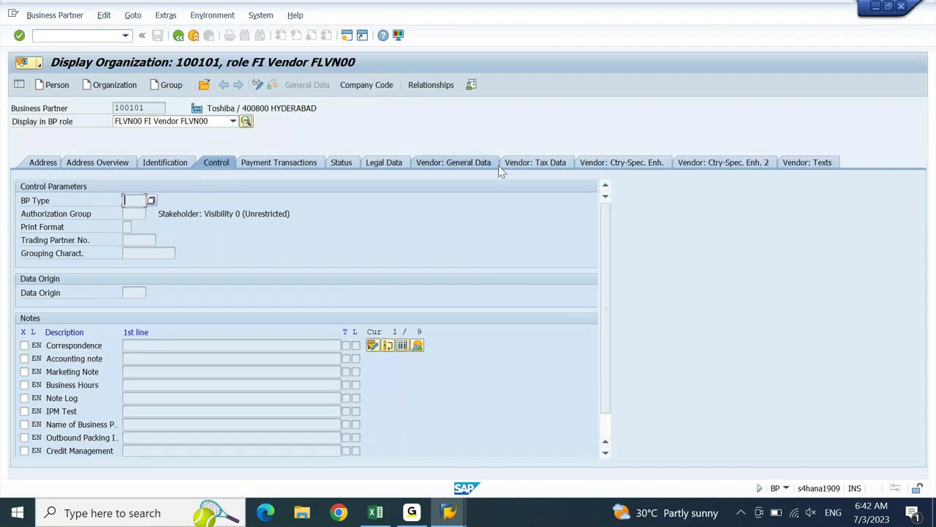
pyautogui.click(482, 162)
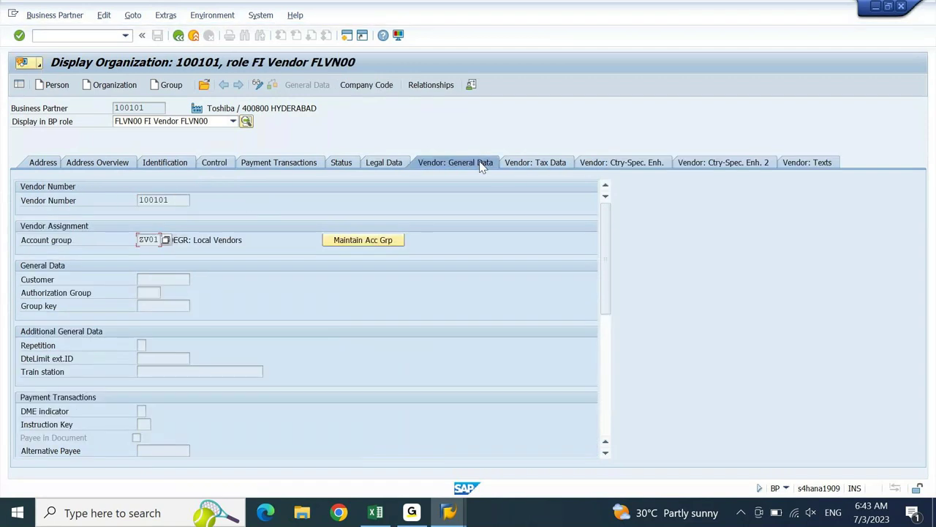
pyautogui.click(223, 239)
# Step: Open the vendor's company code data for DEIN and check the reconciliation account in its account management data
pyautogui.click(379, 86)
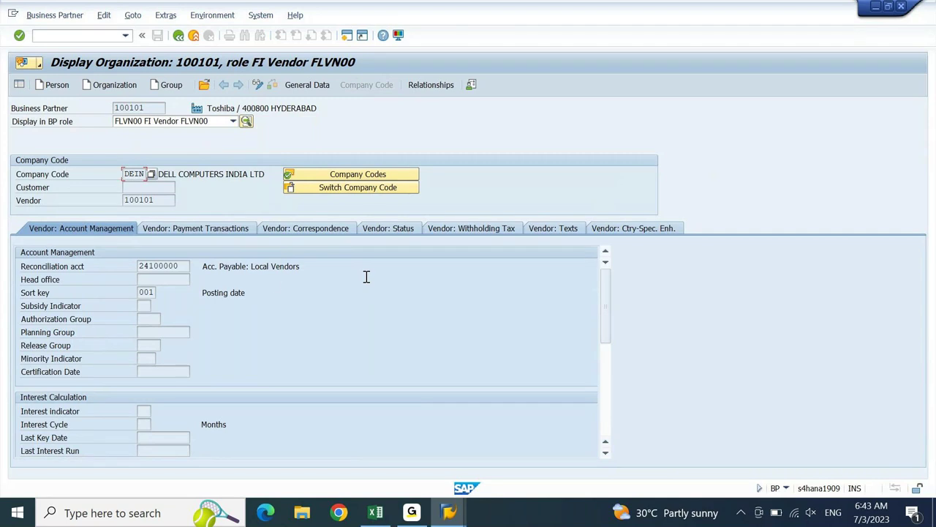
pyautogui.click(79, 269)
pyautogui.moveTo(251, 268); pyautogui.dragTo(313, 268)
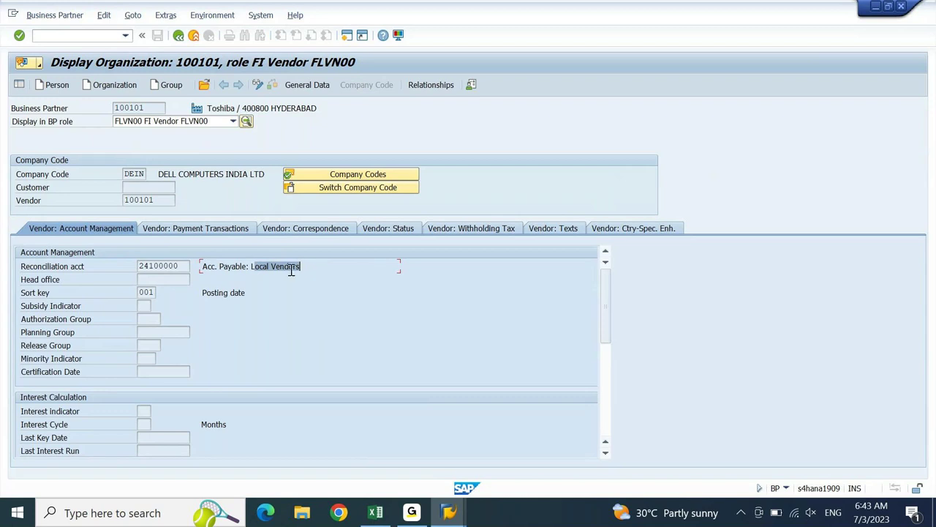
pyautogui.click(291, 269)
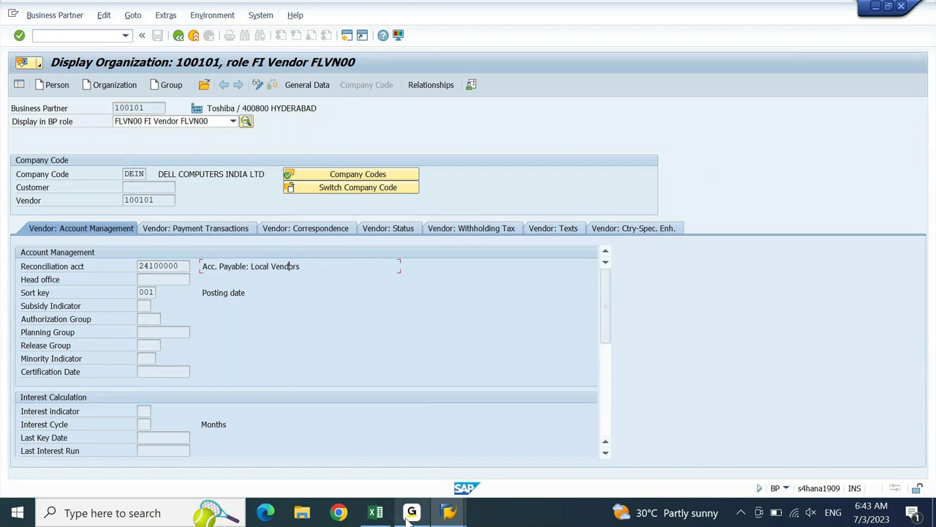
# Step: Compare the Vendor Advances: Local G/L account in the FS00 session with the reconciliation account in the vendor's company code data
pyautogui.click(449, 512)
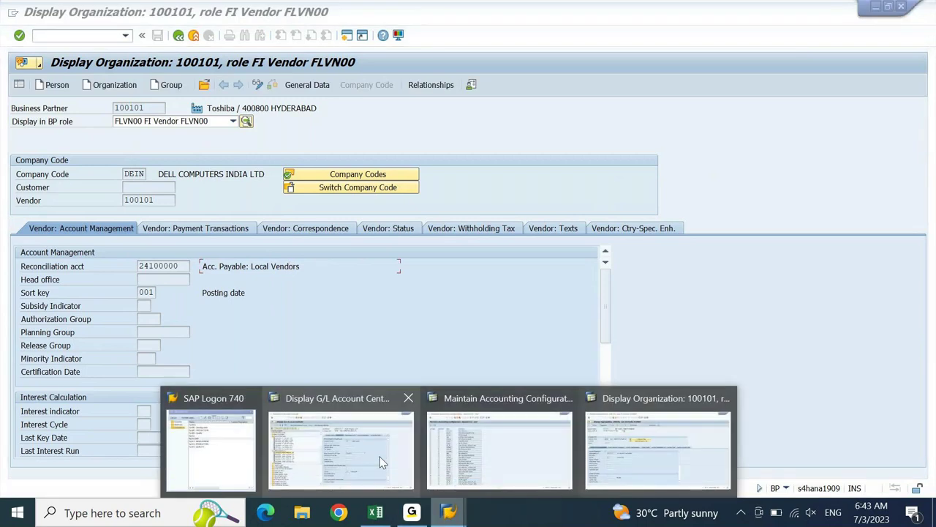
pyautogui.click(380, 461)
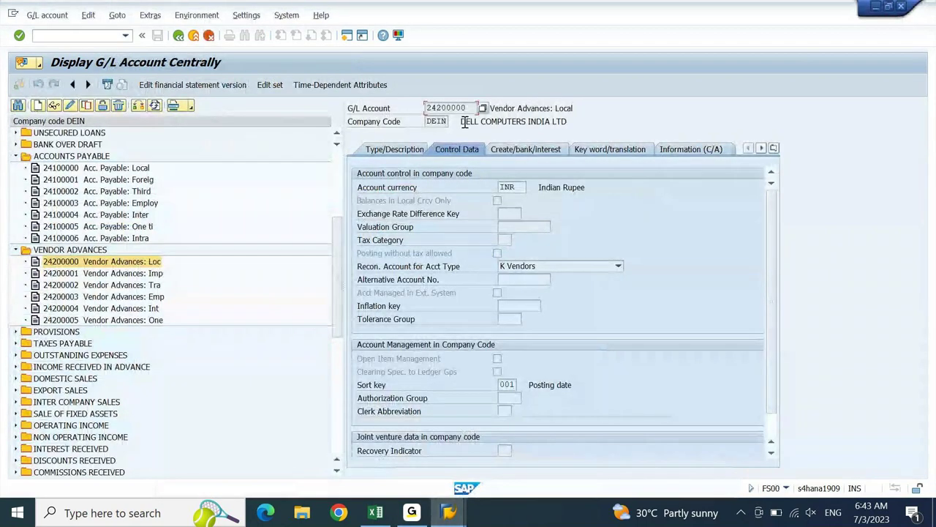
pyautogui.moveTo(465, 110); pyautogui.dragTo(423, 128)
pyautogui.moveTo(449, 512)
pyautogui.click(638, 463)
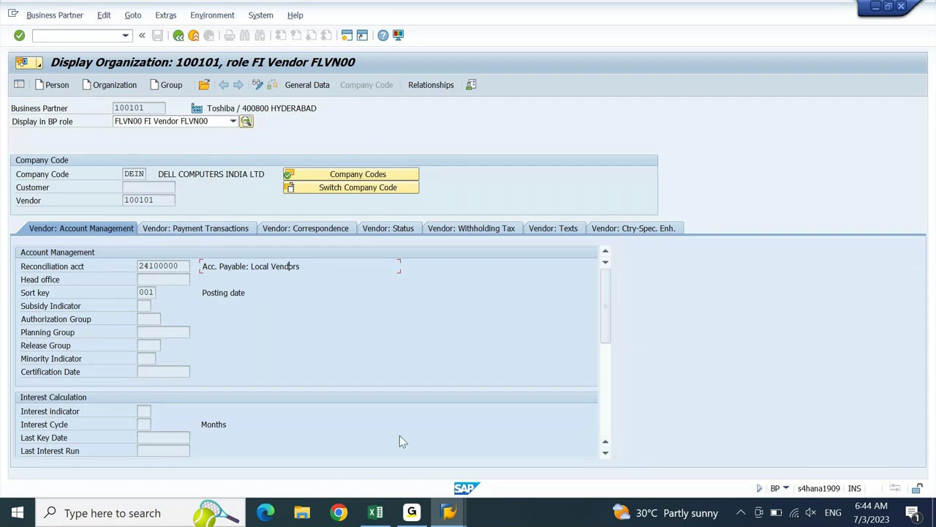
pyautogui.doubleClick(168, 266)
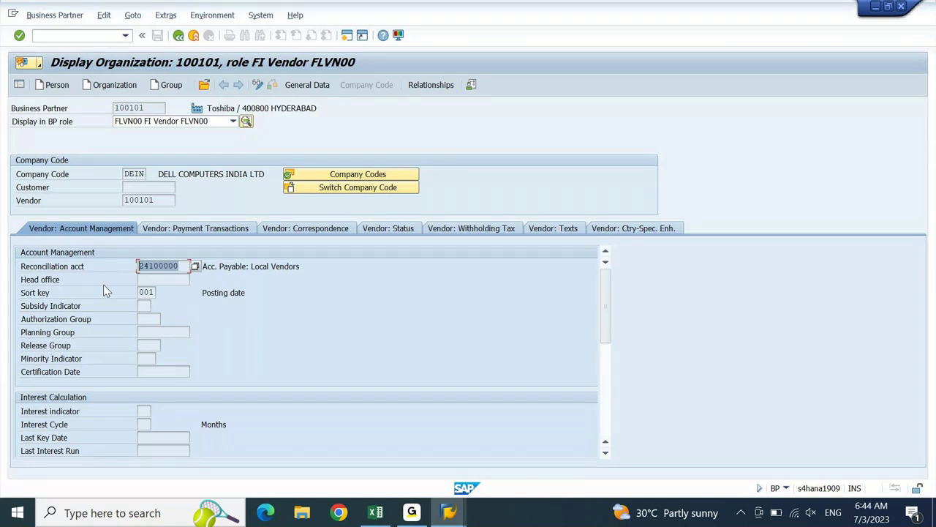
# Step: Return to the Special G/L list and open vendor (account type K) indicator A for chart of accounts DEGR
pyautogui.moveTo(448, 512)
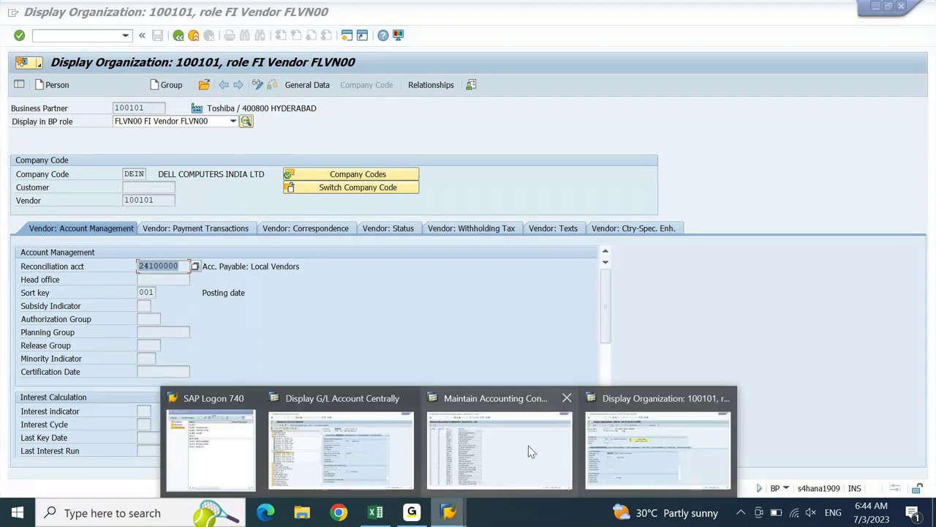
pyautogui.click(528, 448)
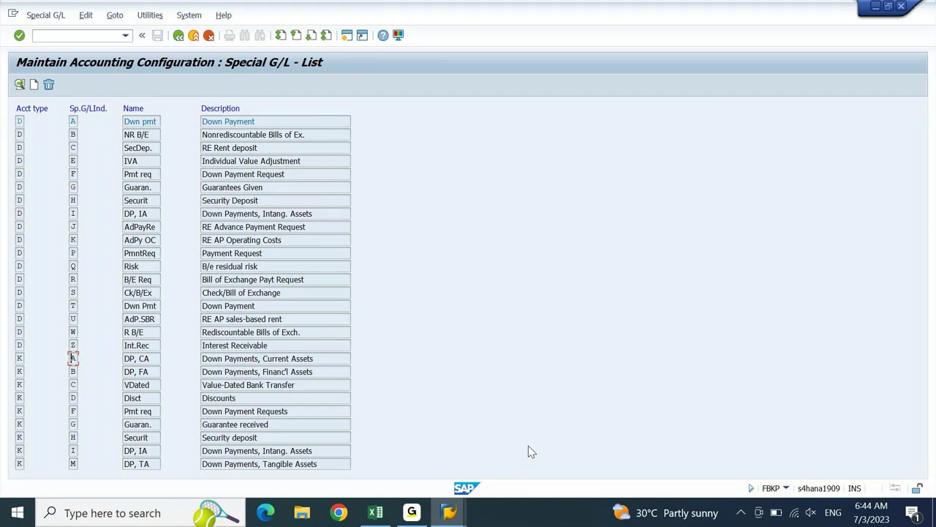
pyautogui.doubleClick(73, 358)
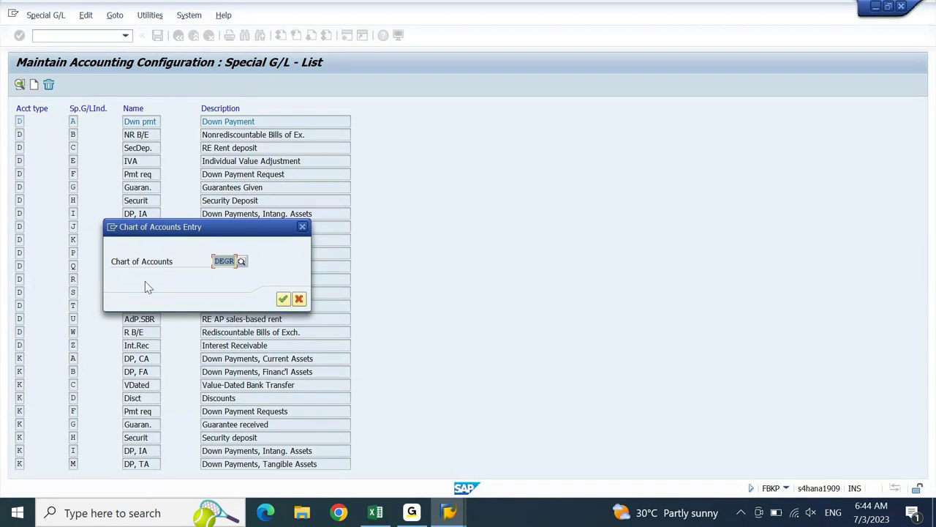
pyautogui.moveTo(245, 233); pyautogui.dragTo(500, 219)
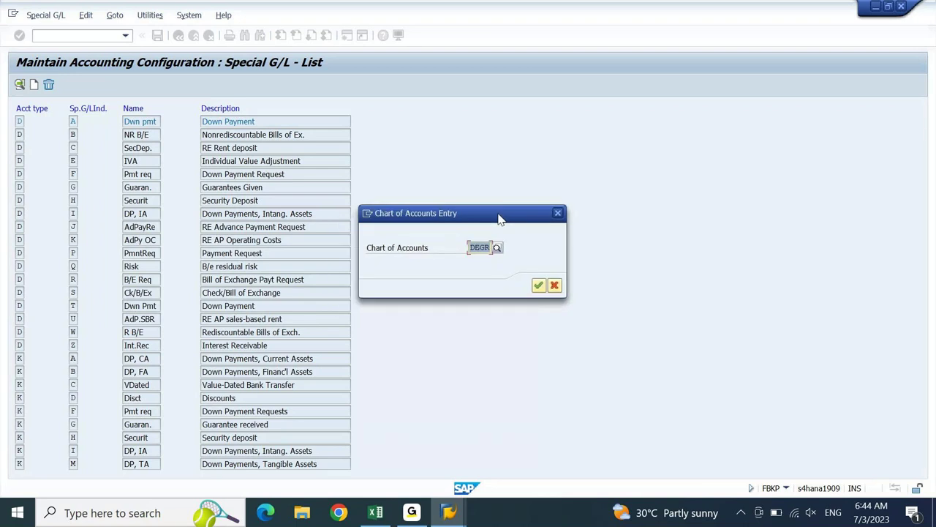
pyautogui.press('Return')
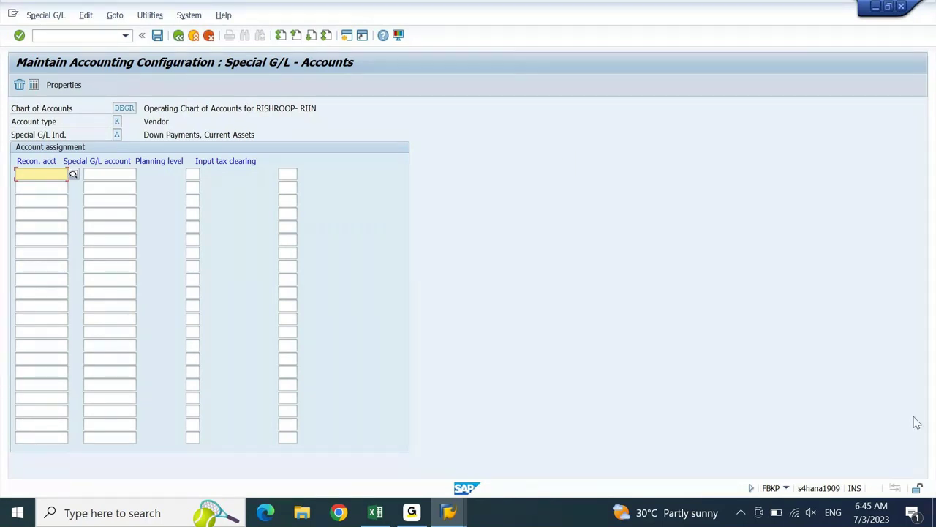
# Step: Copy reconciliation account 24100000 from the Toshiba vendor's company code data into the first account assignment line of special G/L indicator A
pyautogui.click(464, 520)
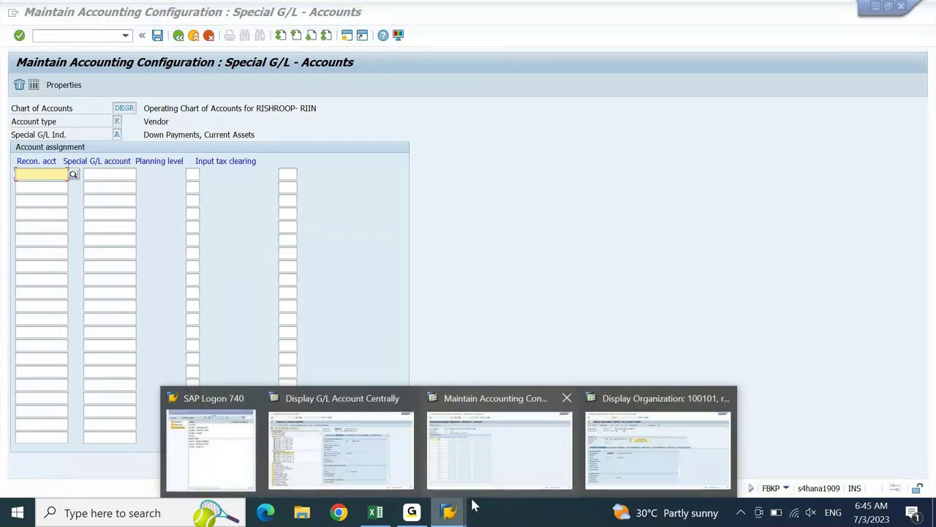
pyautogui.click(655, 433)
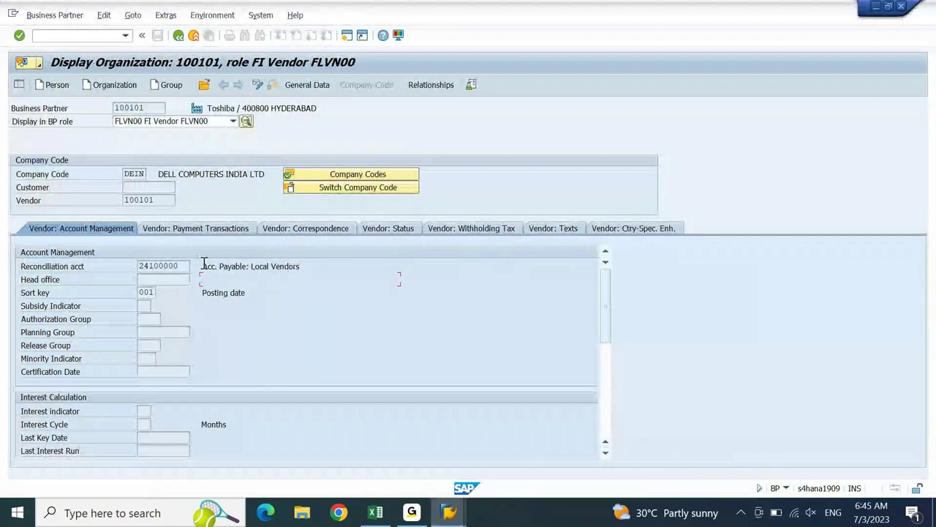
pyautogui.moveTo(182, 265); pyautogui.dragTo(135, 282)
pyautogui.hotkey('ctrl', 'c')
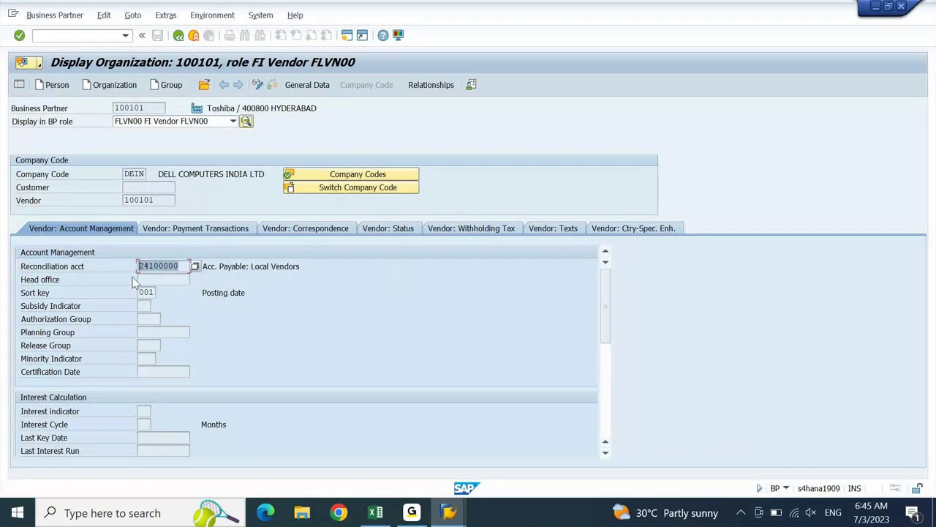
pyautogui.click(134, 283)
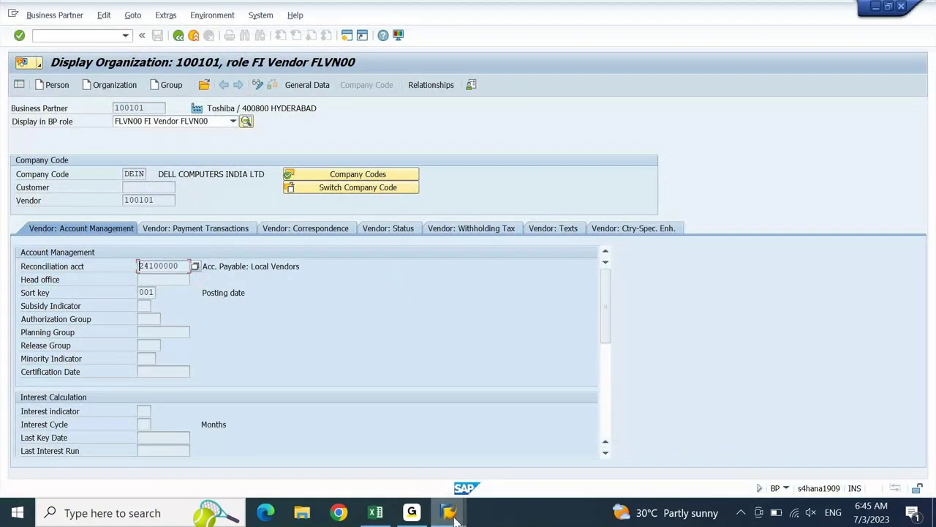
pyautogui.moveTo(449, 509)
pyautogui.click(505, 459)
pyautogui.hotkey('ctrl', 'v')
pyautogui.press('Tab')
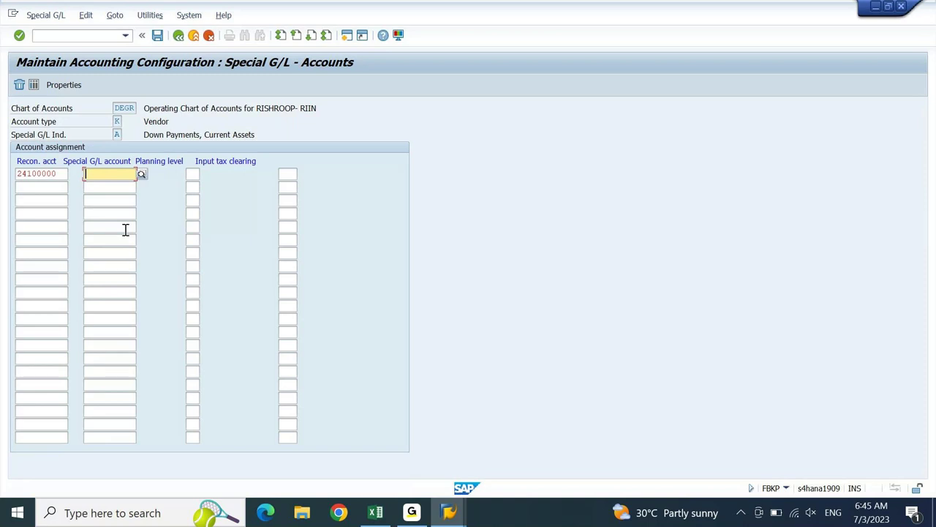
# Step: Assign special G/L account 24200000 to reconciliation account 24100000 and save the assignment in customizing request S4HK901676
pyautogui.click(449, 512)
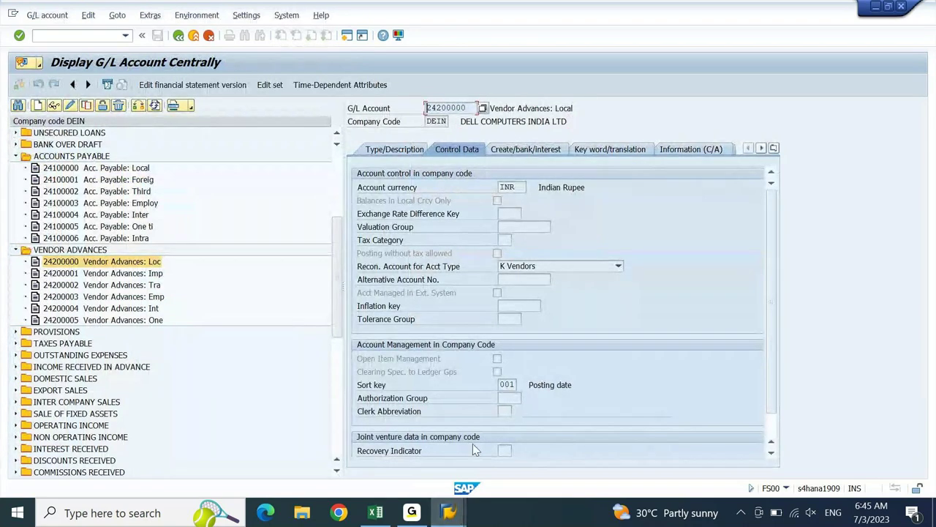
pyautogui.click(449, 512)
pyautogui.click(545, 443)
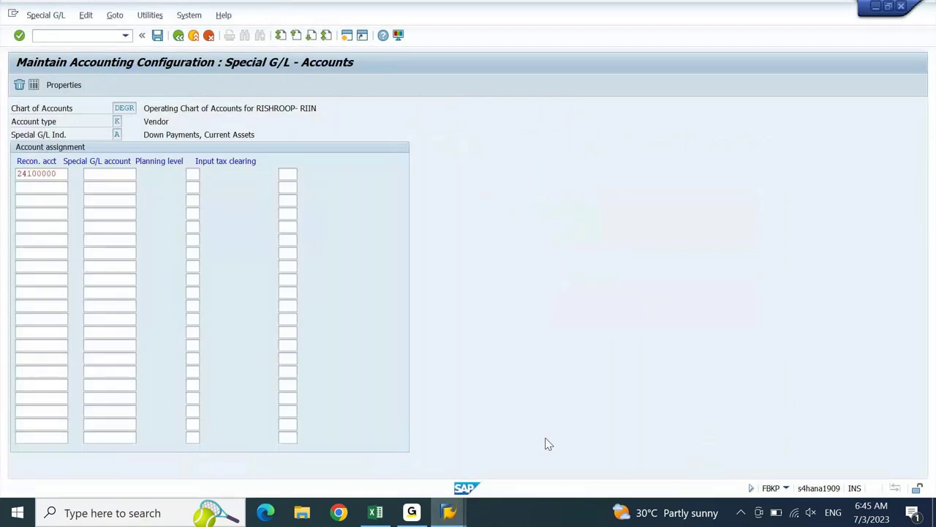
pyautogui.write('24200000')
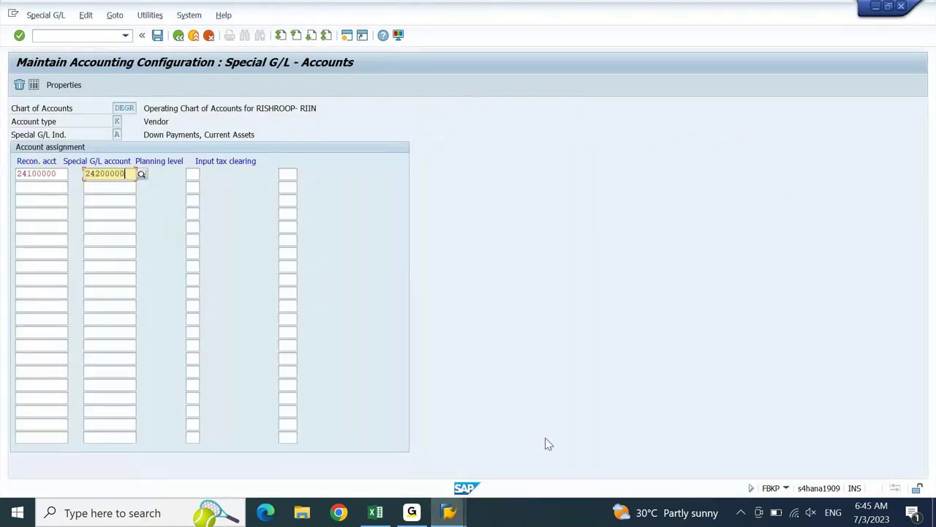
pyautogui.press('Return')
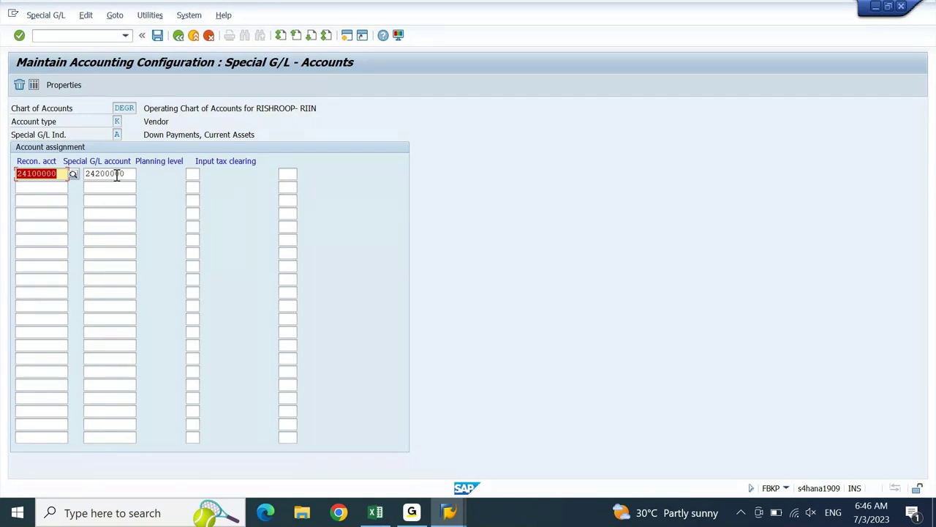
pyautogui.click(158, 35)
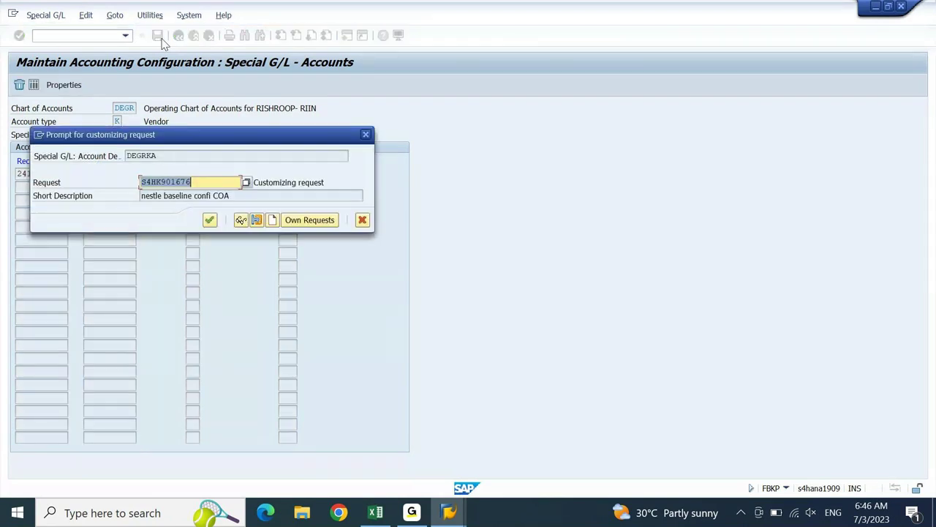
pyautogui.press('Return')
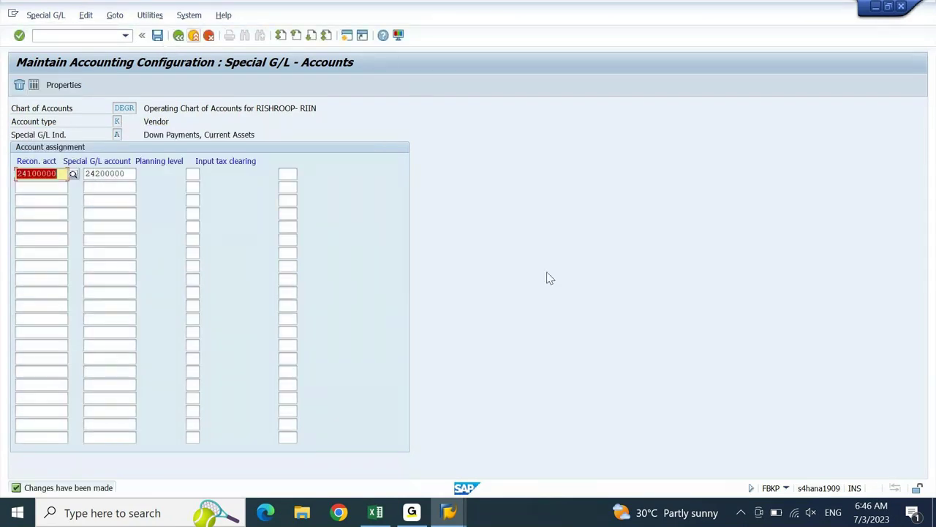
# Step: Return to the session displaying the Toshiba business partner in role FI Vendor FLVN00
pyautogui.click(448, 512)
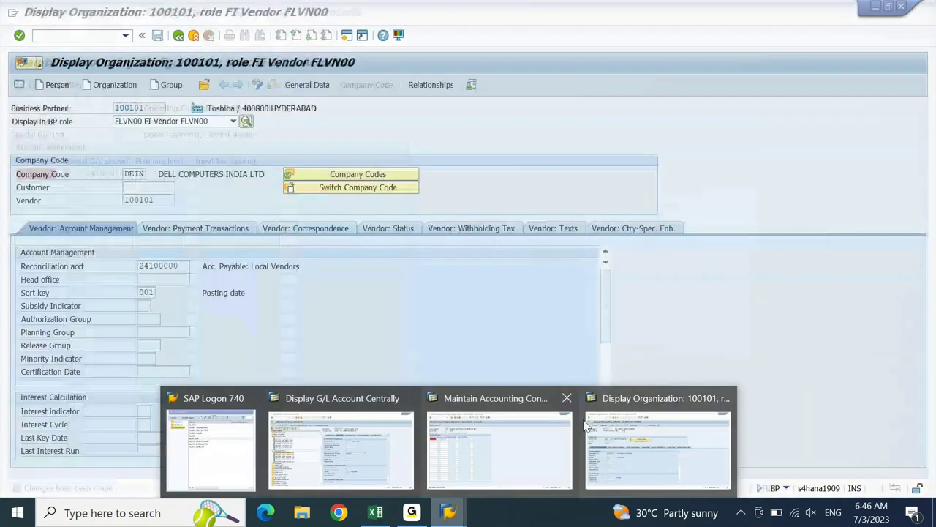
# Step: Copy Toshiba's business partner number, open vendor line item display FBL1N in a new session and enter it as the vendor account
pyautogui.click(586, 424)
pyautogui.moveTo(151, 107); pyautogui.dragTo(104, 117)
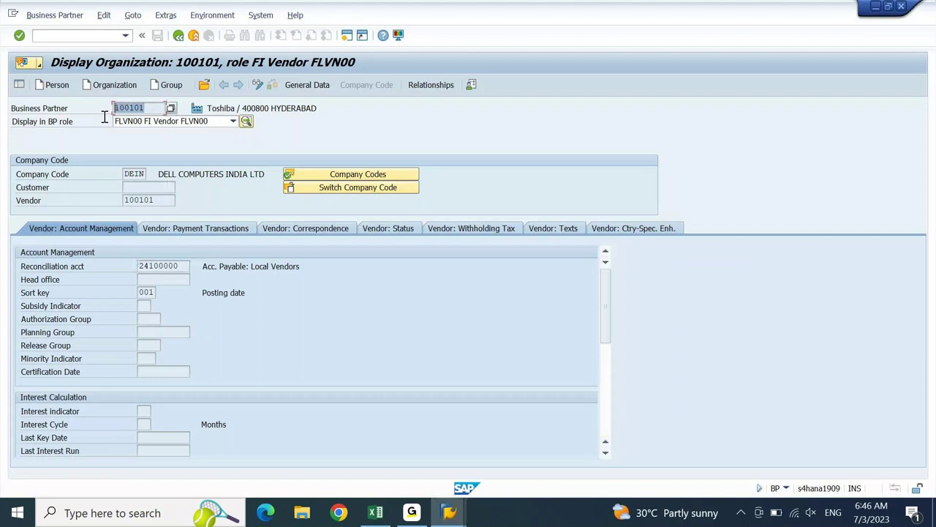
pyautogui.hotkey('ctrl', 'c')
pyautogui.click(347, 36)
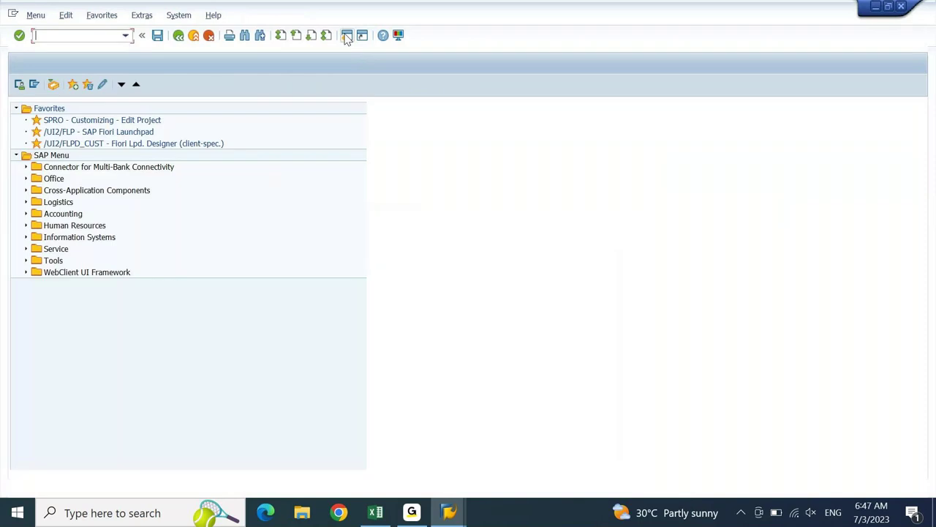
pyautogui.write('FBL1N')
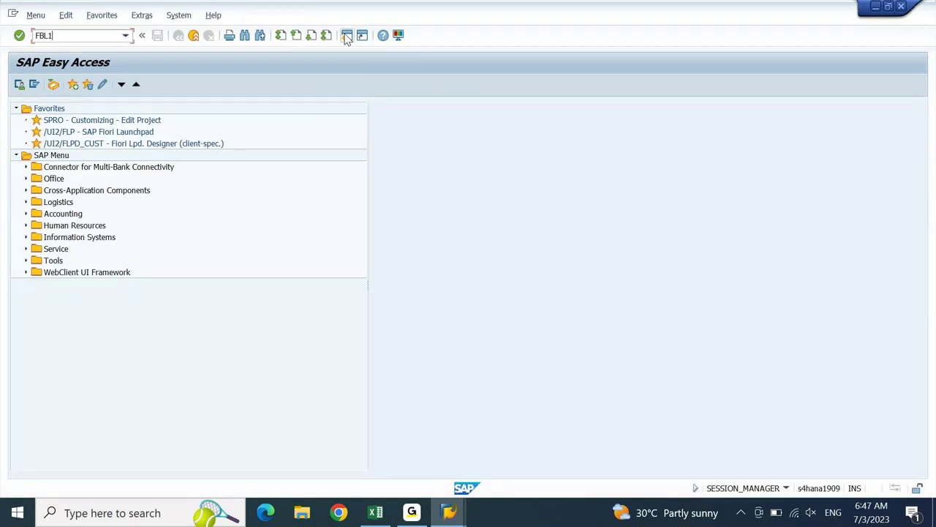
pyautogui.press('Return')
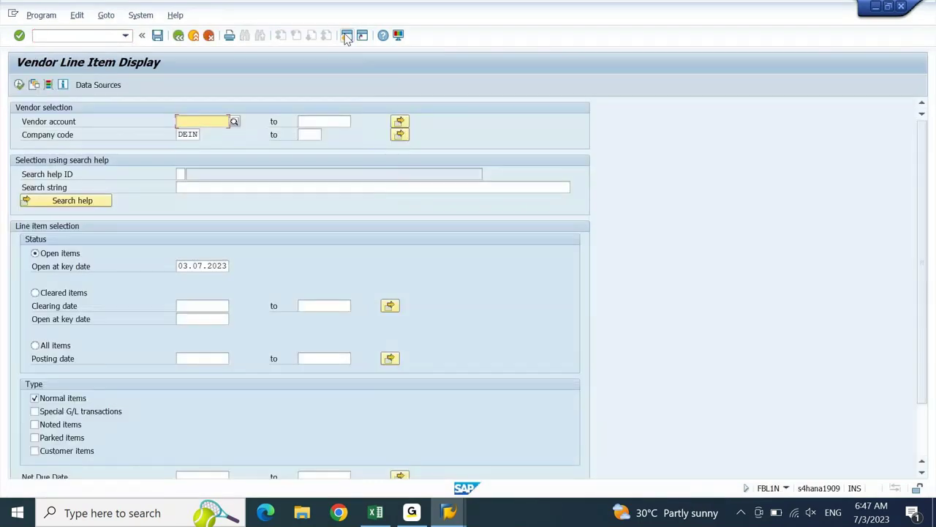
pyautogui.write('100101')
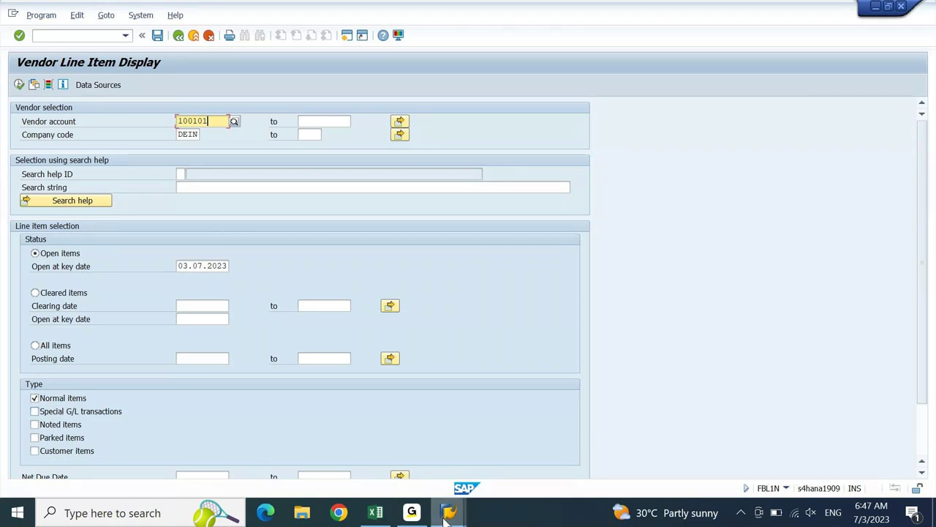
# Step: Switch to the FICO 7.30 AM IST workbook in Excel and enter the heading "Normal Items" in cell A2731
pyautogui.click(375, 513)
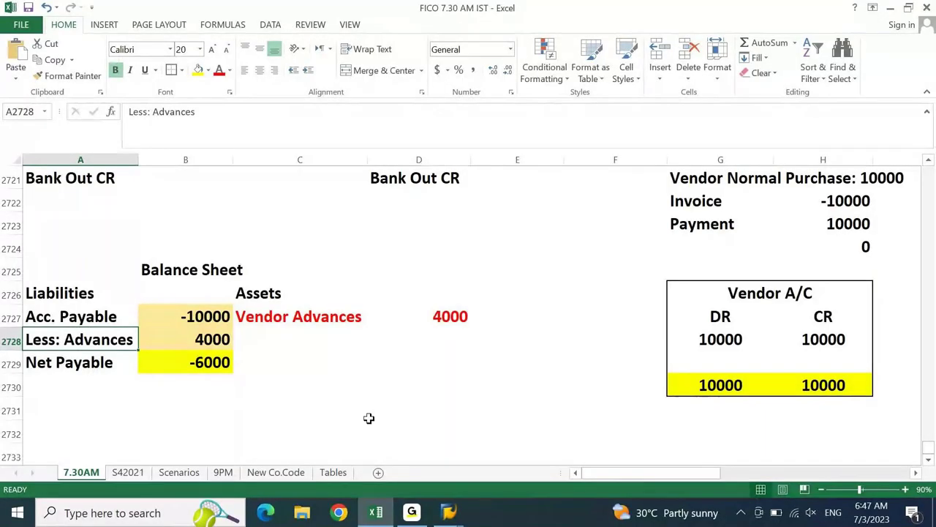
pyautogui.scroll(-3, 368, 418)
pyautogui.press('Down')
pyautogui.press('Down')
pyautogui.press('Down')
pyautogui.press('Down')
pyautogui.press('Up')
pyautogui.write('Normal It')
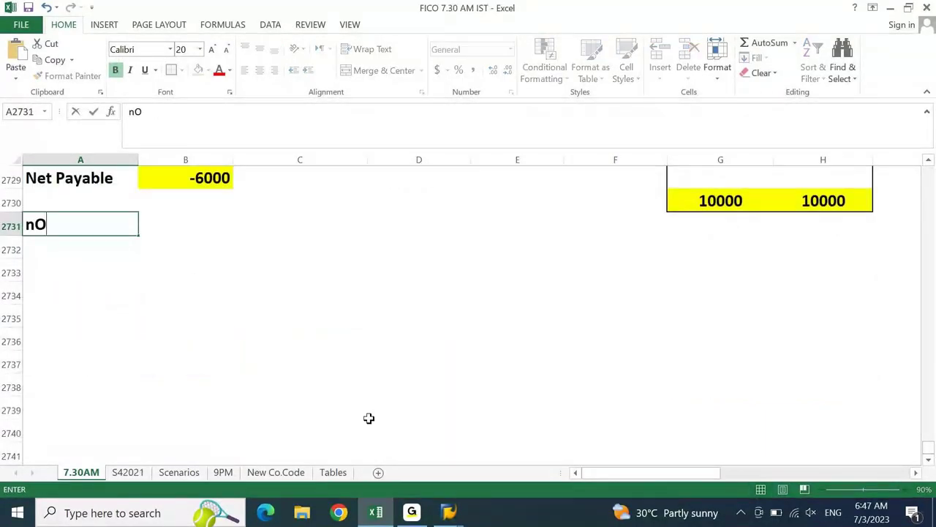
pyautogui.write('ems')
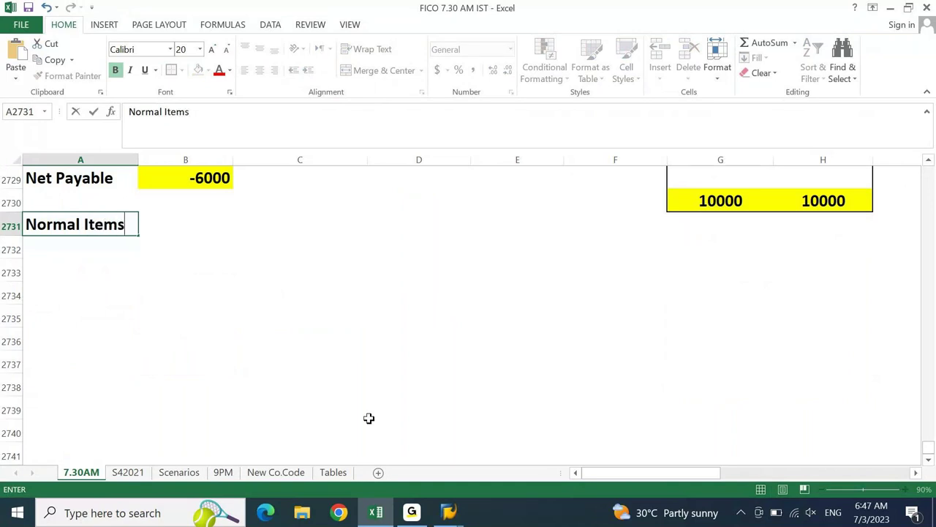
pyautogui.press('Tab')
pyautogui.press('Return')
# Step: List "Invoices", "Credit Memos" and "Payments" in cells A2732 to A2734 under the Normal Items heading
pyautogui.write('Invoices')
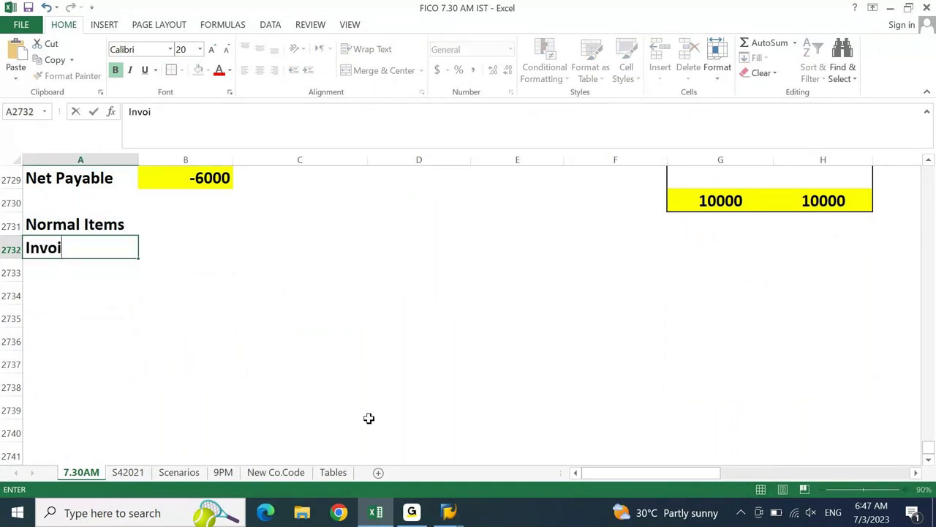
pyautogui.press('Return')
pyautogui.write('Cr')
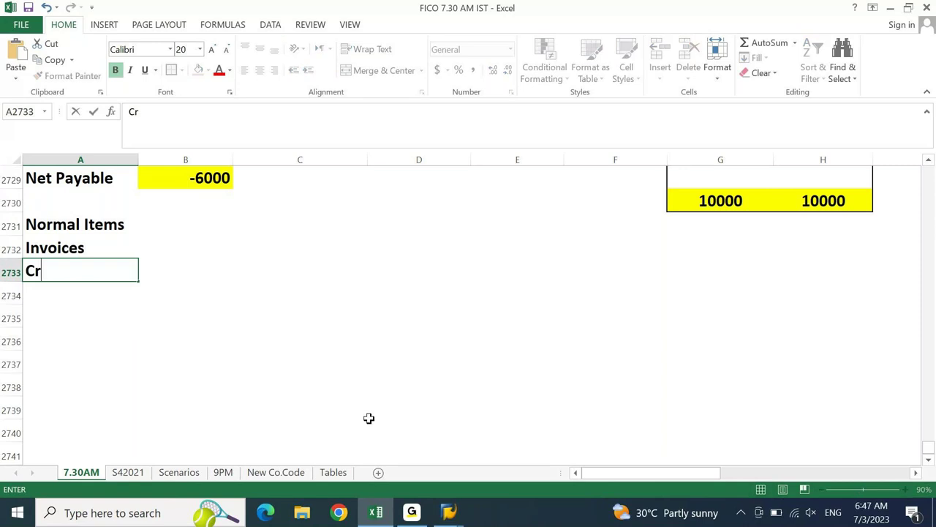
pyautogui.write('edit Memos')
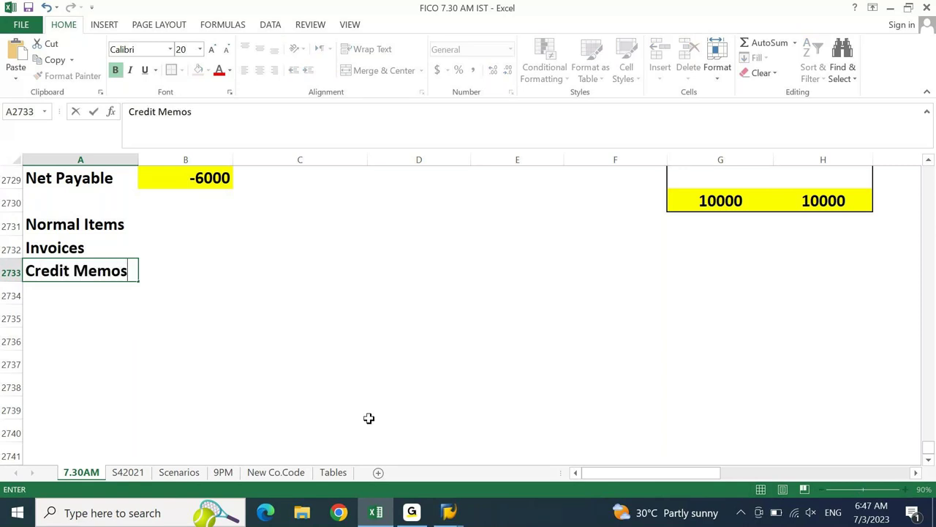
pyautogui.press('Return')
pyautogui.write('Payments')
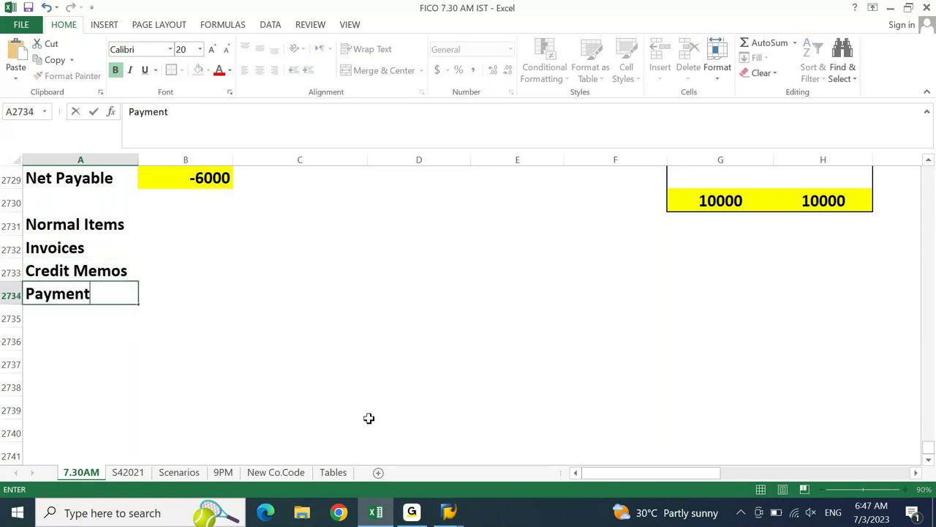
pyautogui.press('Return')
# Step: Enter the heading "Special GL Items" in C2731 and "Advances" below it in C2732
pyautogui.press('Up')
pyautogui.press('Up')
pyautogui.press('Up')
pyautogui.press('Up')
pyautogui.press('Right')
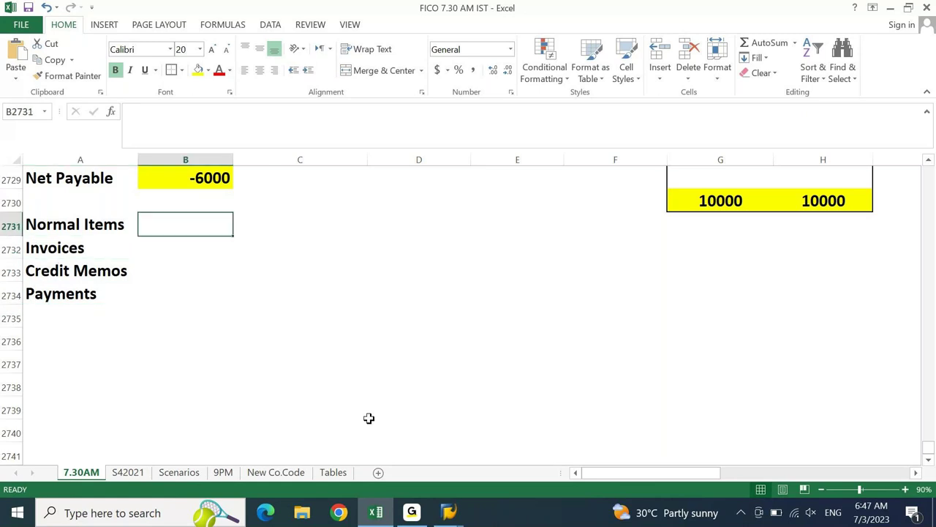
pyautogui.press('Right')
pyautogui.write('Special GL I')
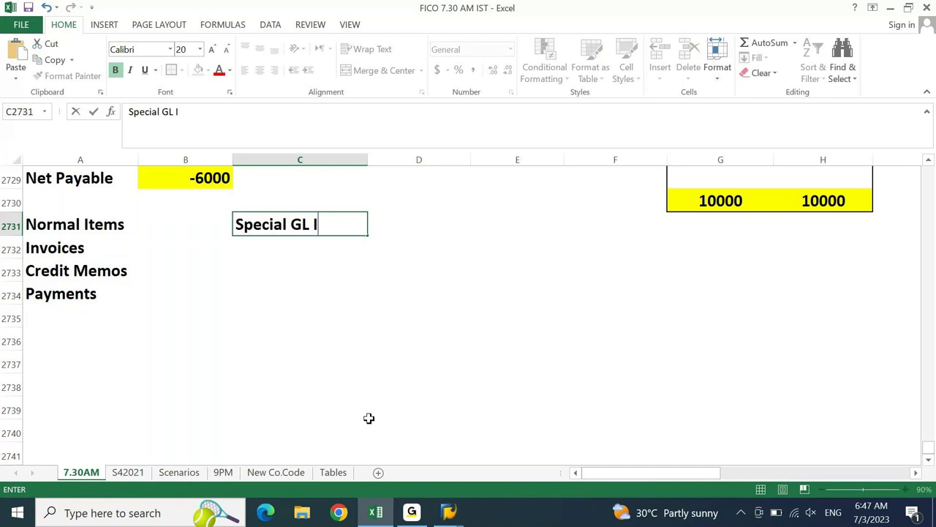
pyautogui.write('tems')
pyautogui.press('Return')
pyautogui.write('Adva')
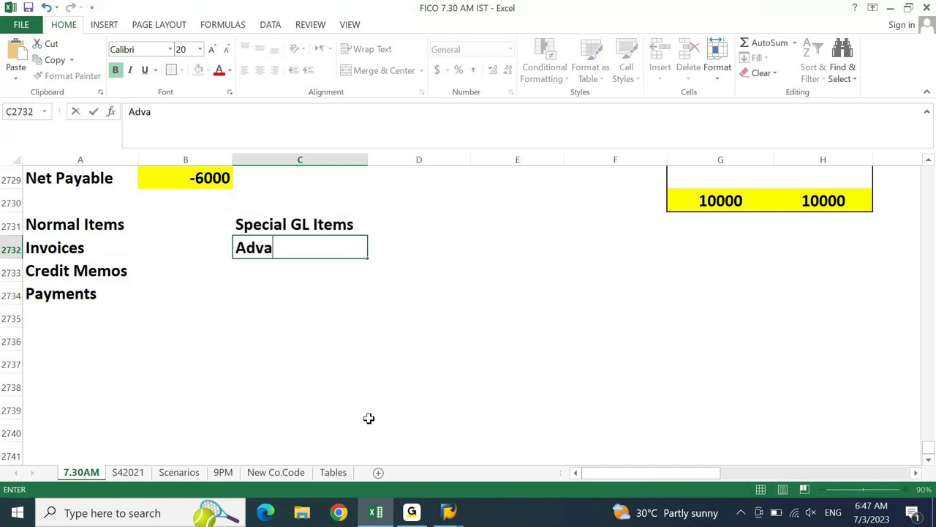
pyautogui.write('nces')
pyautogui.press('Return')
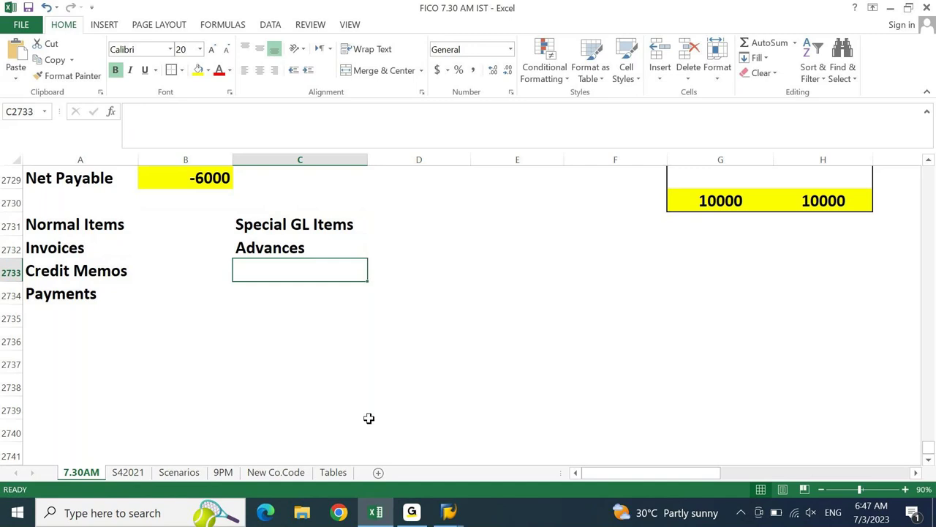
# Step: Extend the Advances entry in C2732 to read "Advances/Downapayments"
pyautogui.press('Up')
pyautogui.press('F2')
pyautogui.write('/DOwnap')
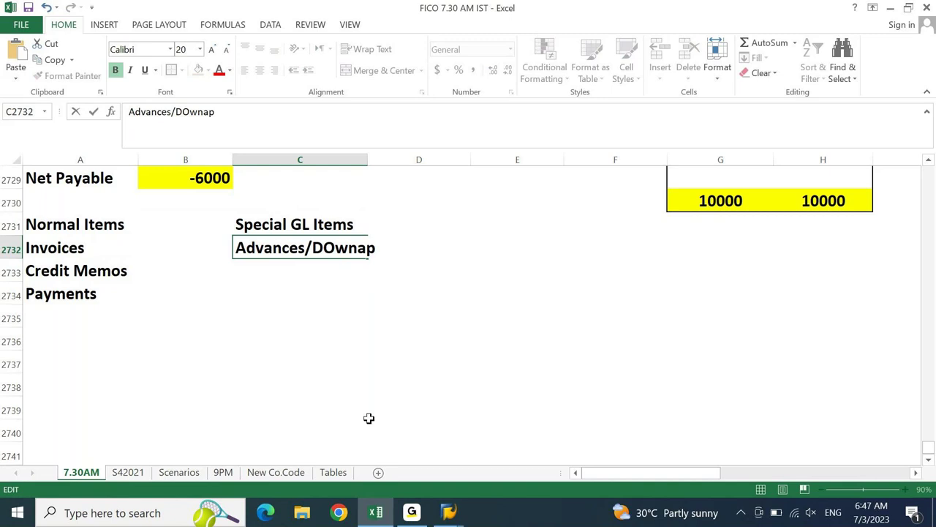
pyautogui.write('ayments')
pyautogui.press('Return')
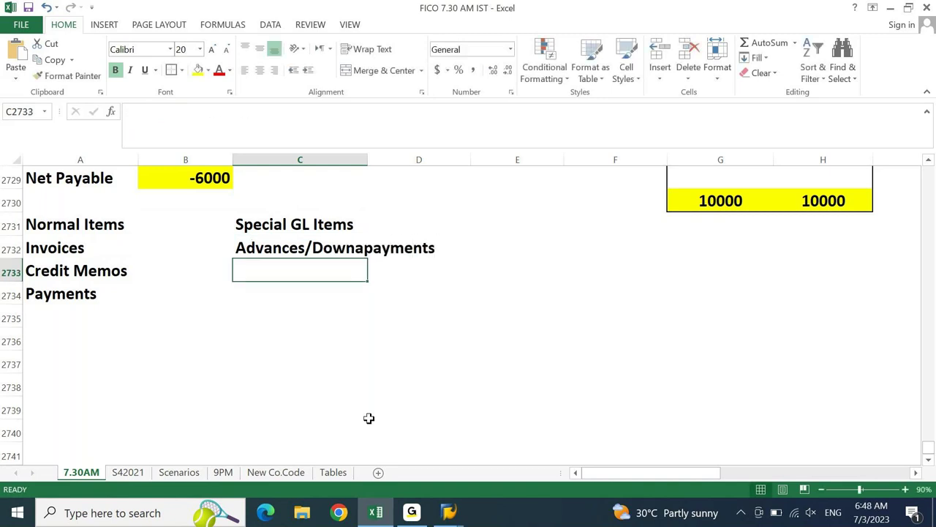
# Step: Fill the Normal Items list A2731:A2734 and the Special GL Items block C2731:D2732 with yellow
pyautogui.moveTo(59, 230); pyautogui.dragTo(120, 293)
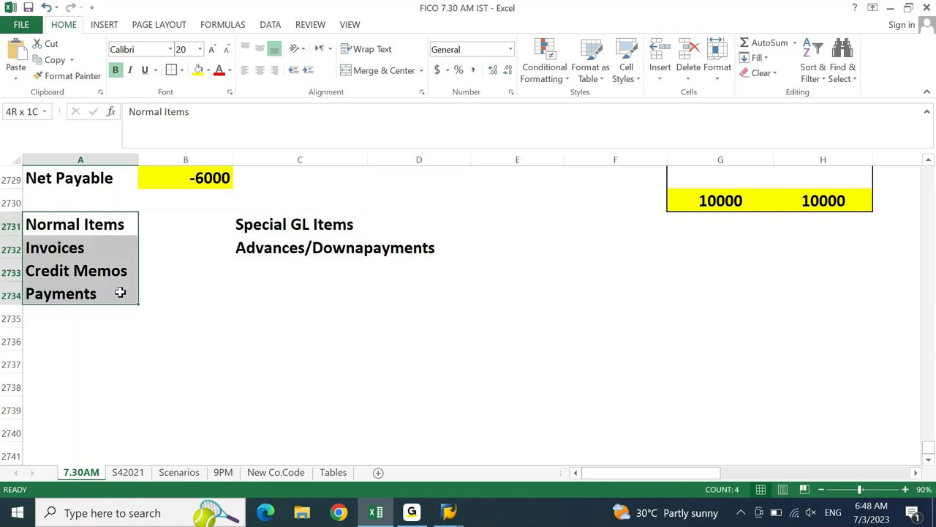
pyautogui.click(198, 70)
pyautogui.moveTo(240, 223); pyautogui.dragTo(426, 242)
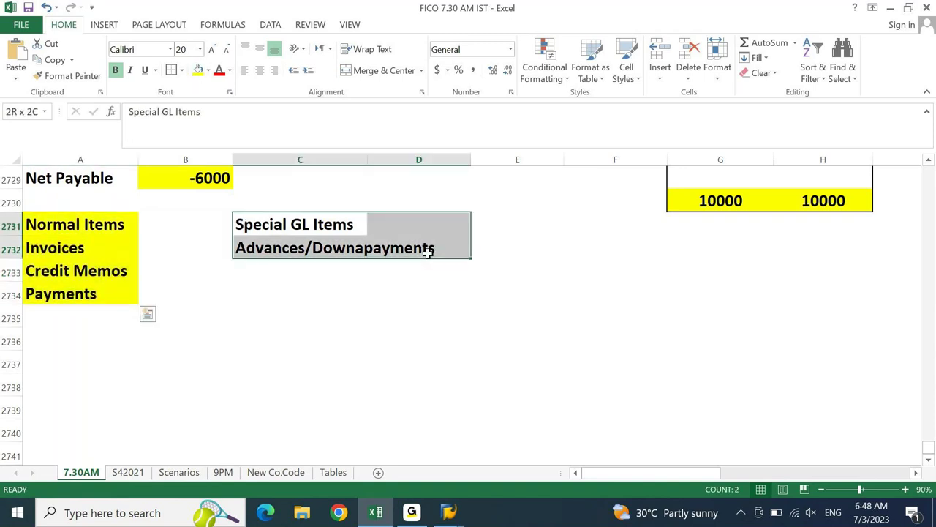
pyautogui.click(198, 71)
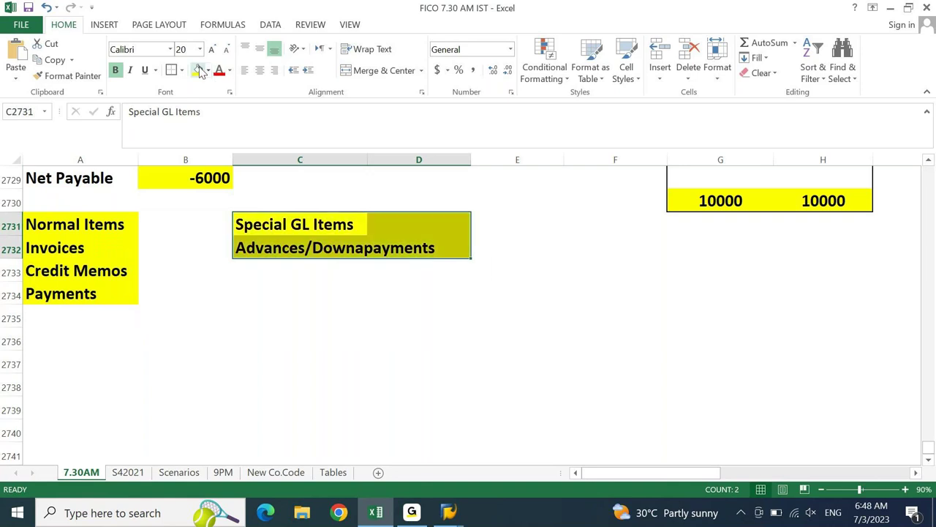
# Step: Enter "A/C Payable Recon" in A2735 below the normal items and "Advances Recon" in C2735
pyautogui.click(44, 316)
pyautogui.write('/C')
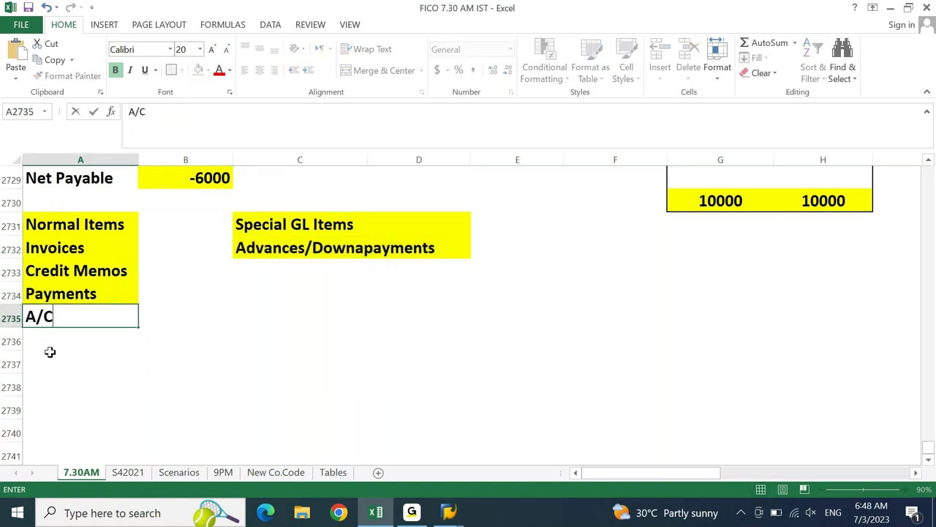
pyautogui.write(' Payable Recob')
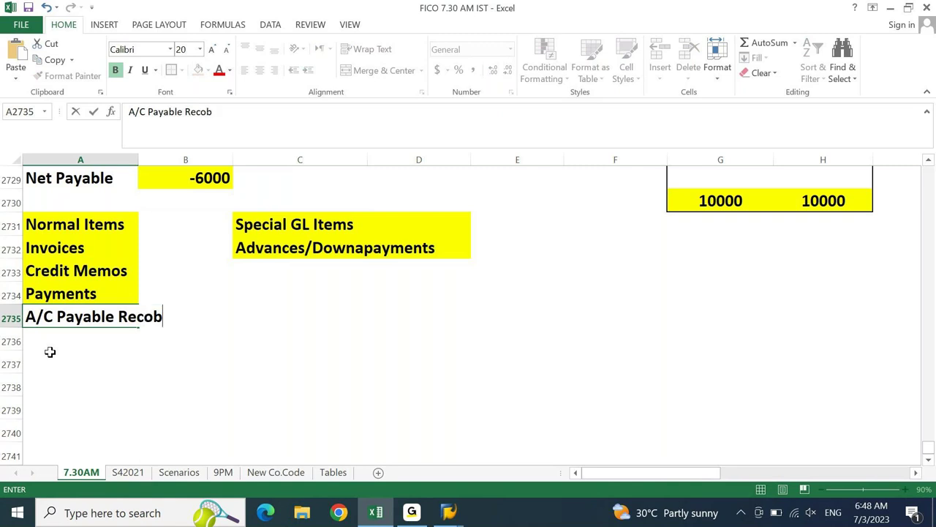
pyautogui.press('BackSpace')
pyautogui.write('n')
pyautogui.press('Tab')
pyautogui.press('Tab')
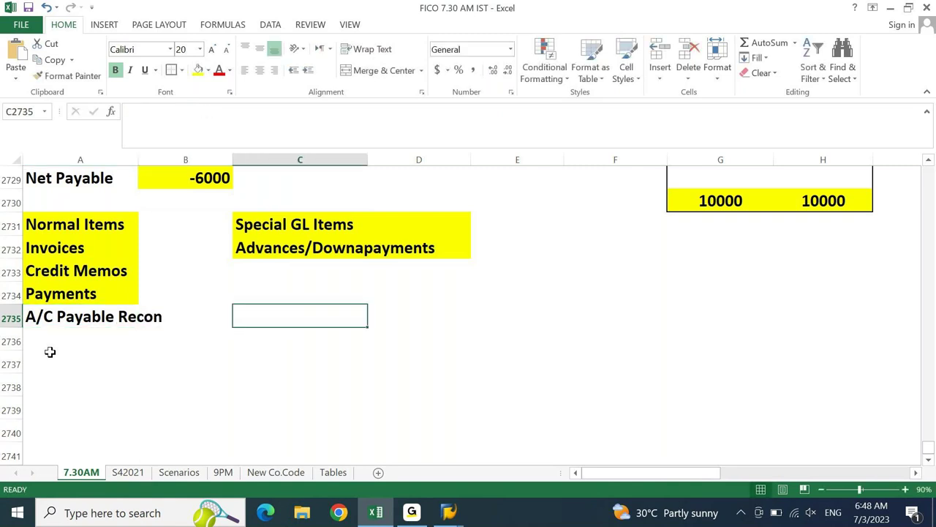
pyautogui.write('Advance')
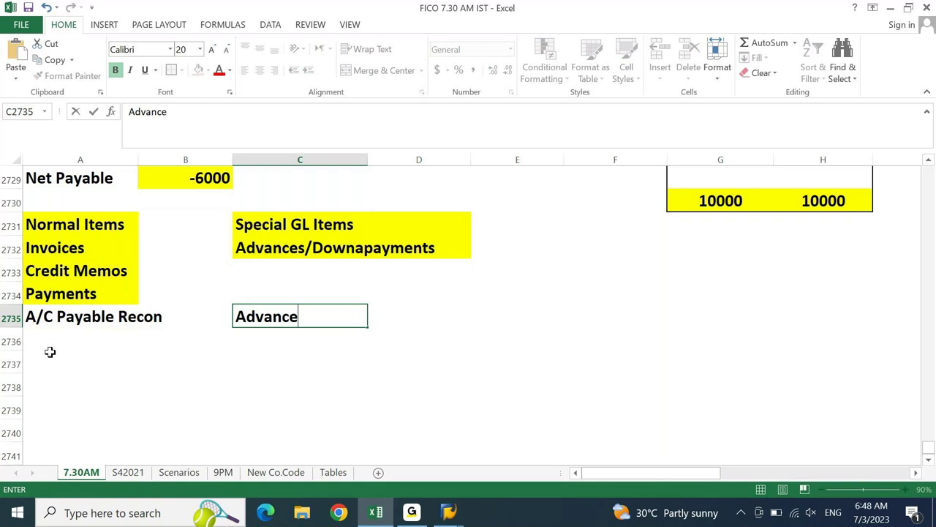
pyautogui.write('s Recon')
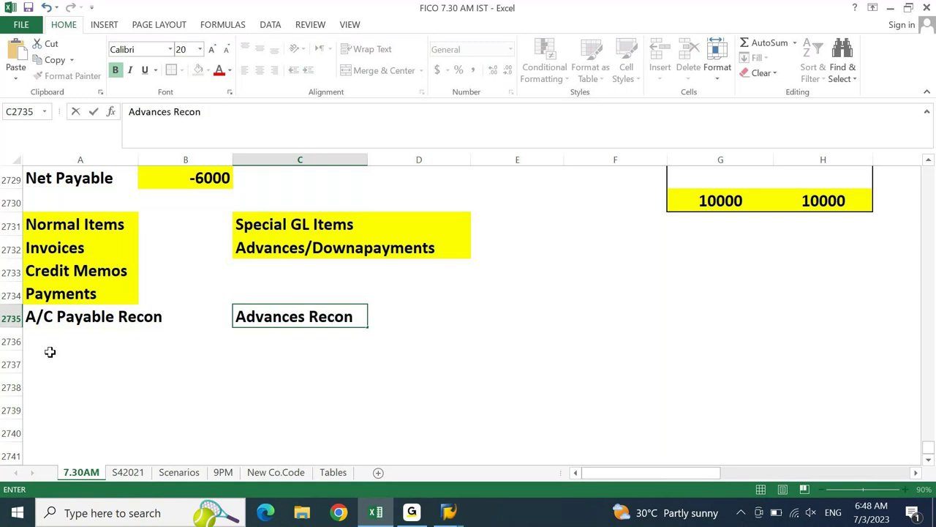
pyautogui.click(50, 349)
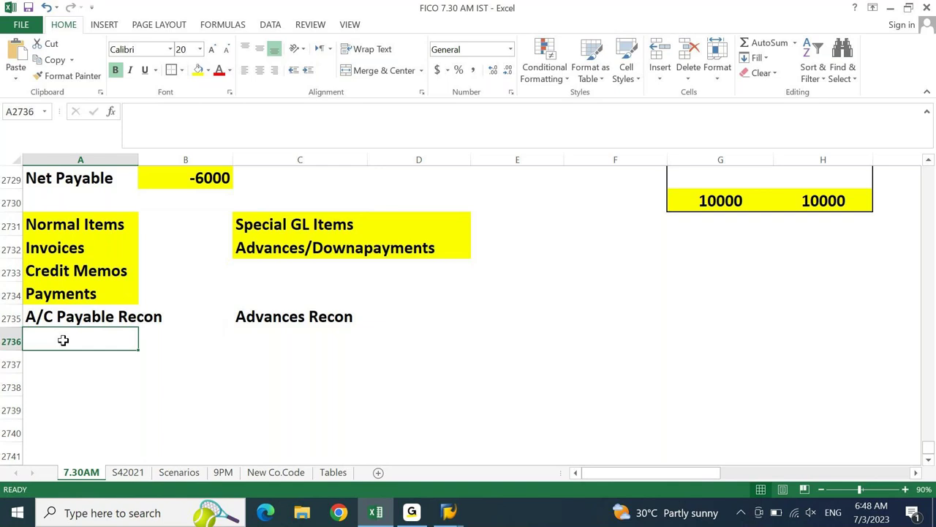
pyautogui.click(59, 316)
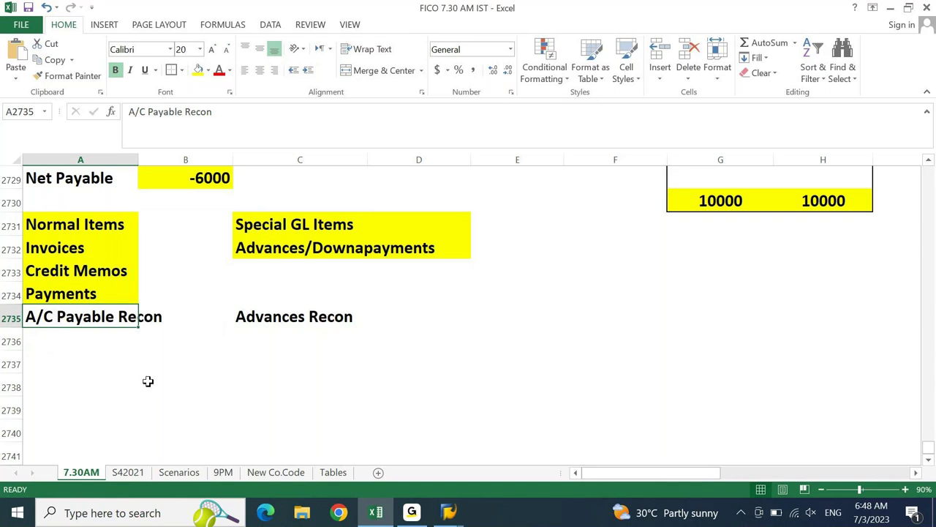
pyautogui.click(308, 333)
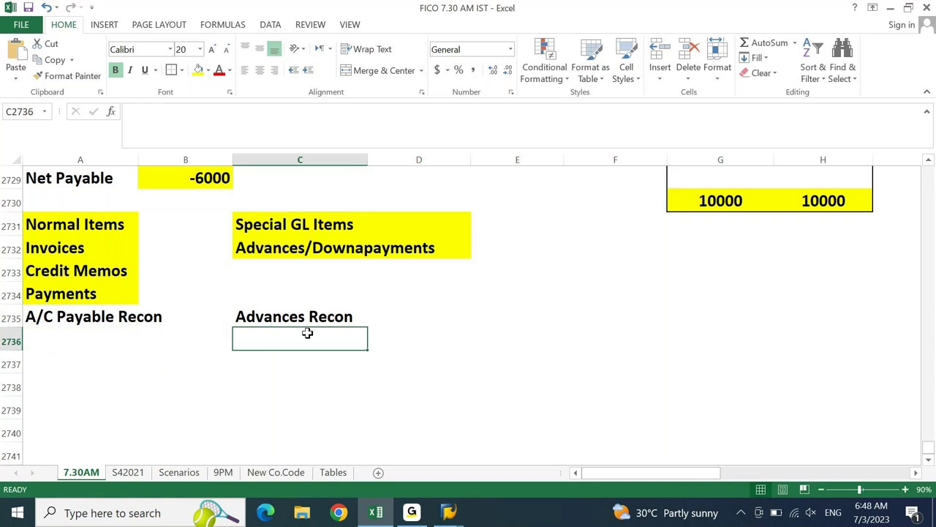
pyautogui.click(302, 323)
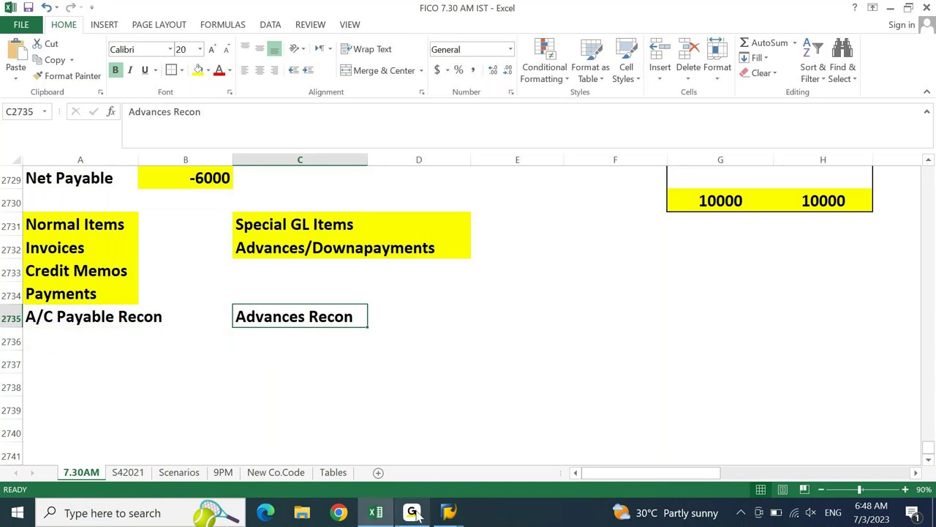
# Step: Switch to the SAP Vendor Line Item Display, include special G/L transactions alongside normal items and run the open-items report
pyautogui.click(447, 513)
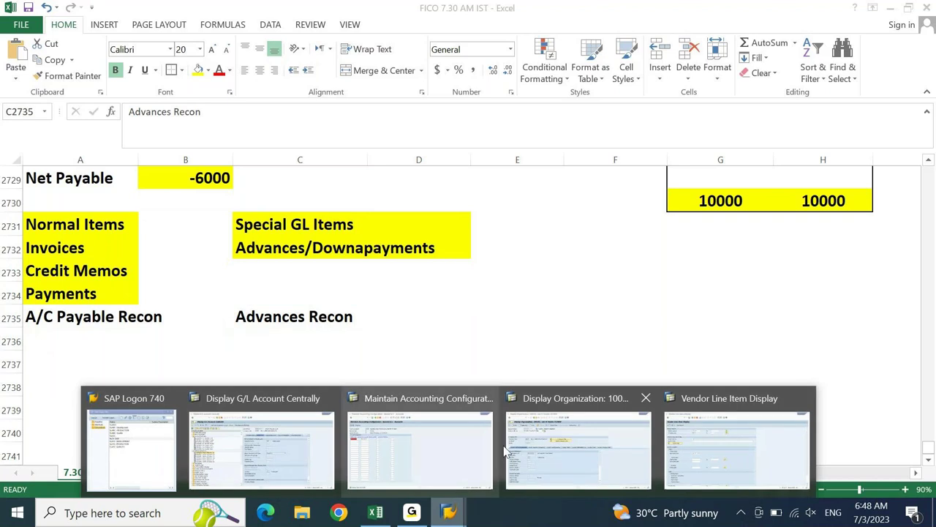
pyautogui.click(695, 448)
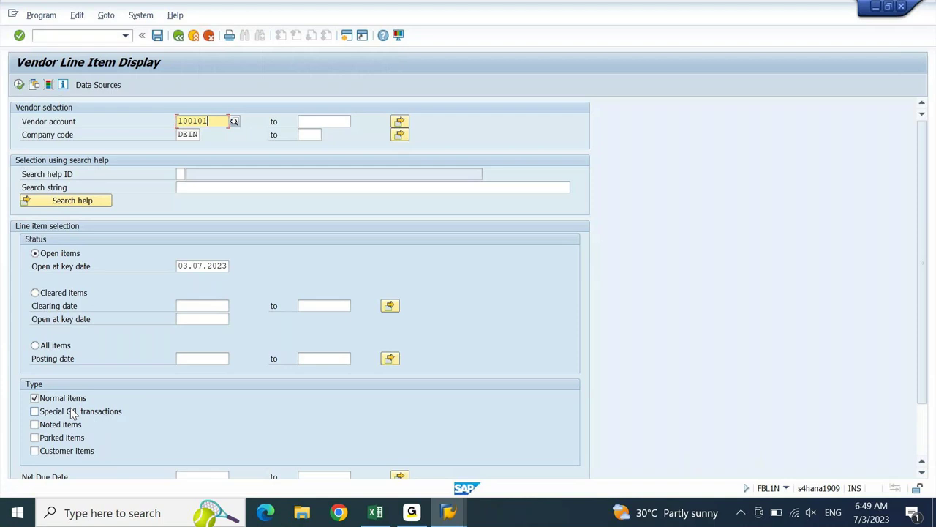
pyautogui.click(55, 414)
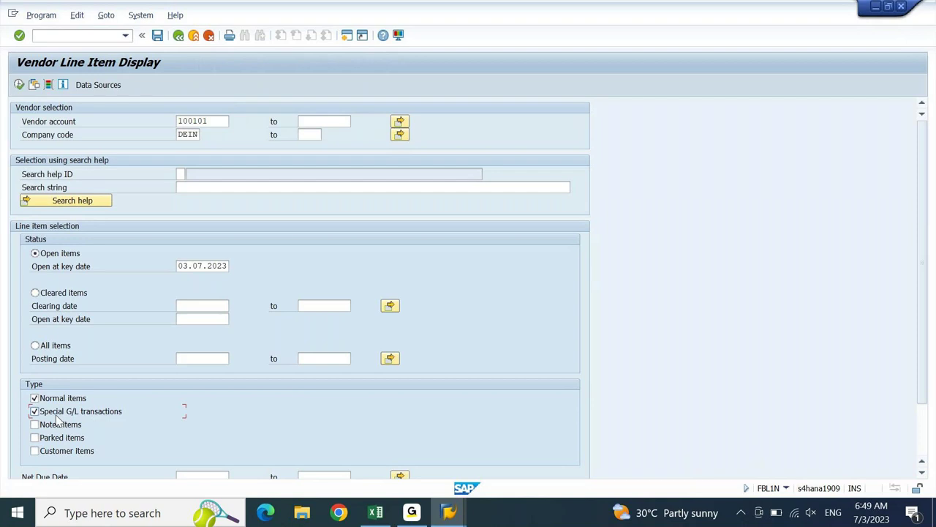
pyautogui.click(57, 417)
pyautogui.press('F8')
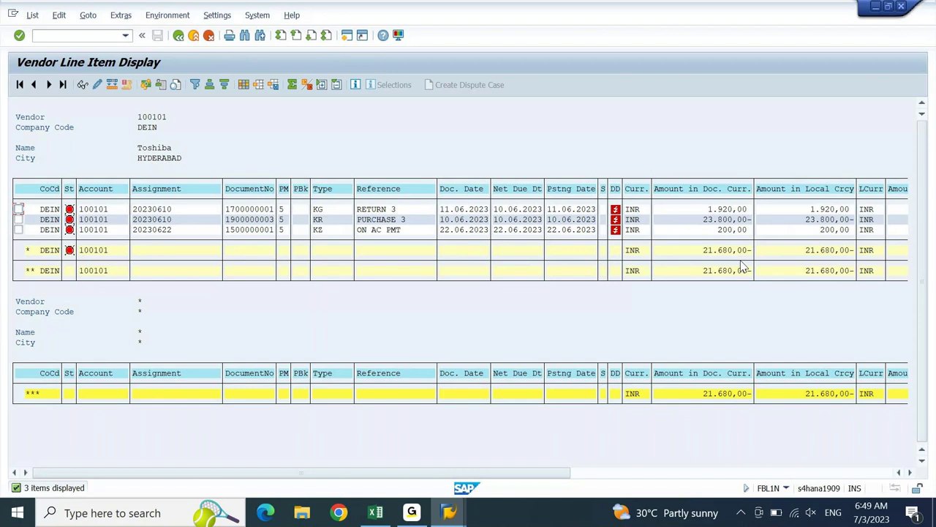
# Step: Check the Normal Items and Special GL Items notes in Excel and return to SAP
pyautogui.hotkey('alt', 'Tab')
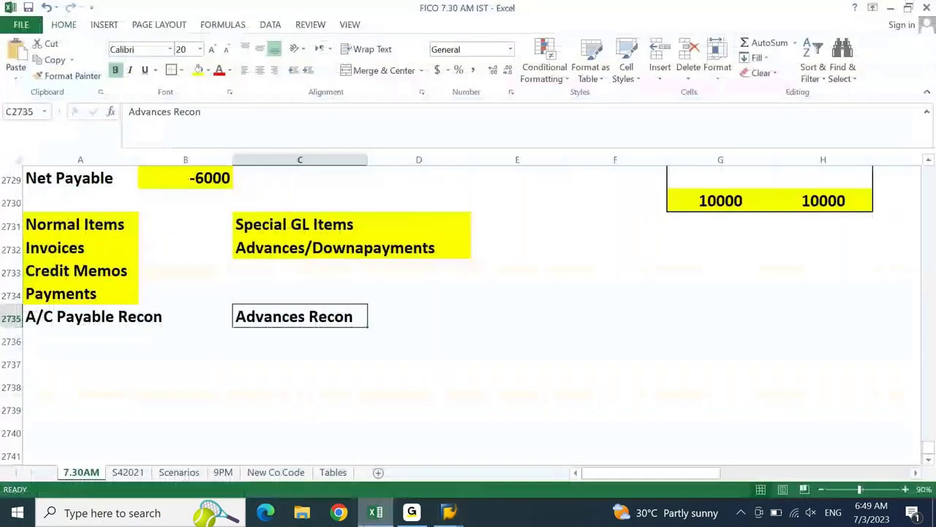
pyautogui.press('Return')
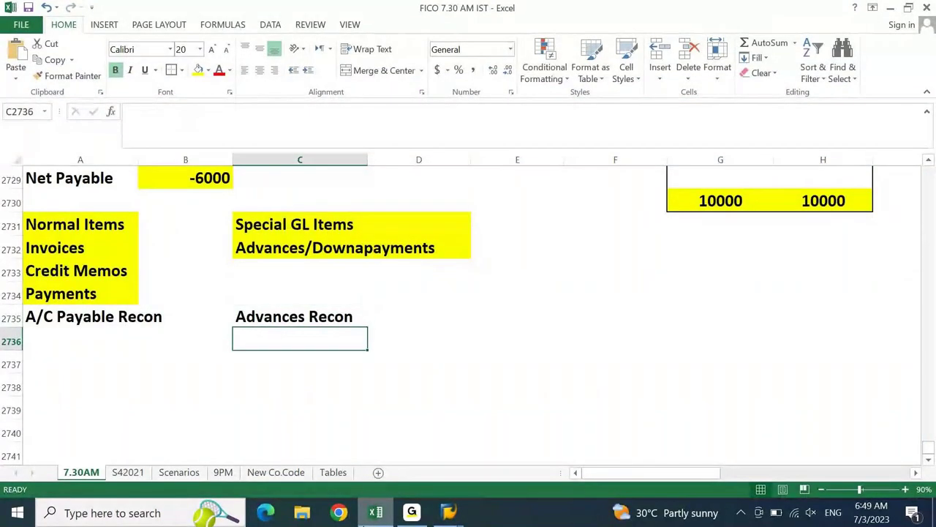
pyautogui.click(412, 512)
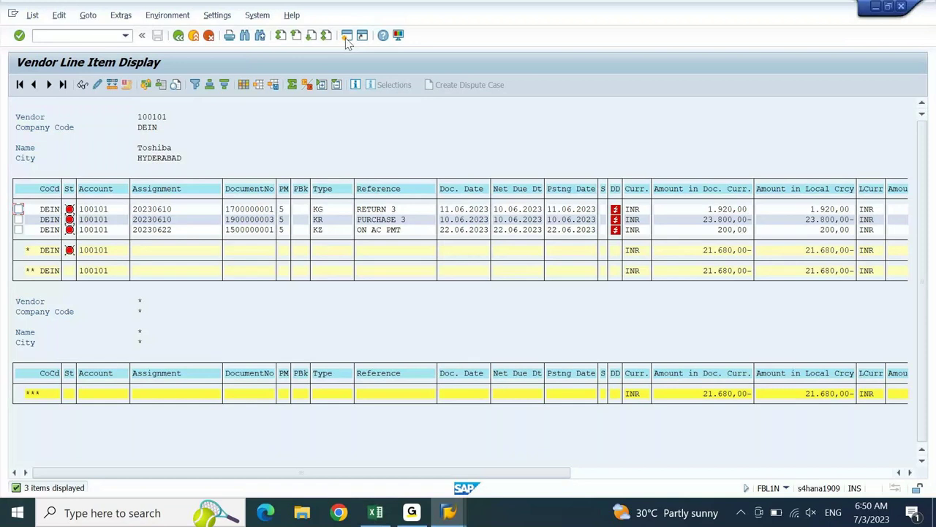
# Step: Open a new SAP session showing the SAP Easy Access menu
pyautogui.click(447, 438)
pyautogui.moveTo(448, 512)
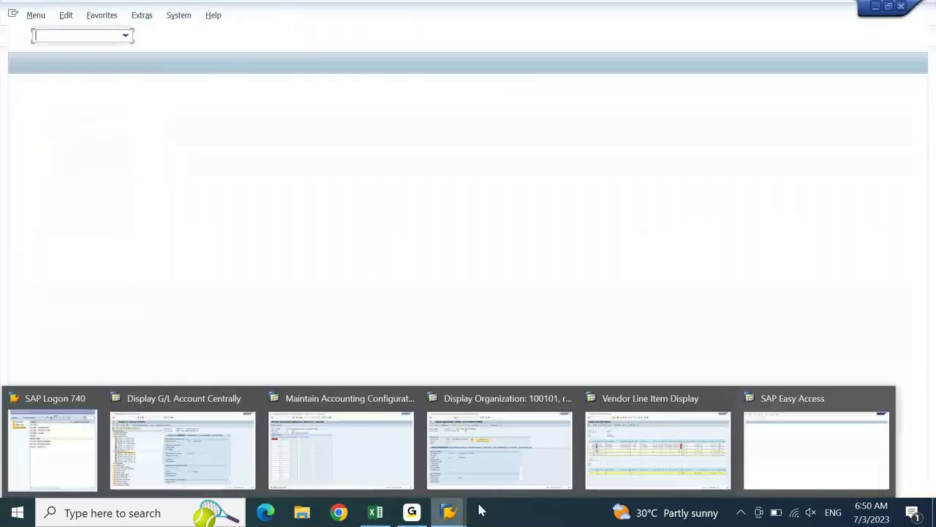
pyautogui.click(756, 449)
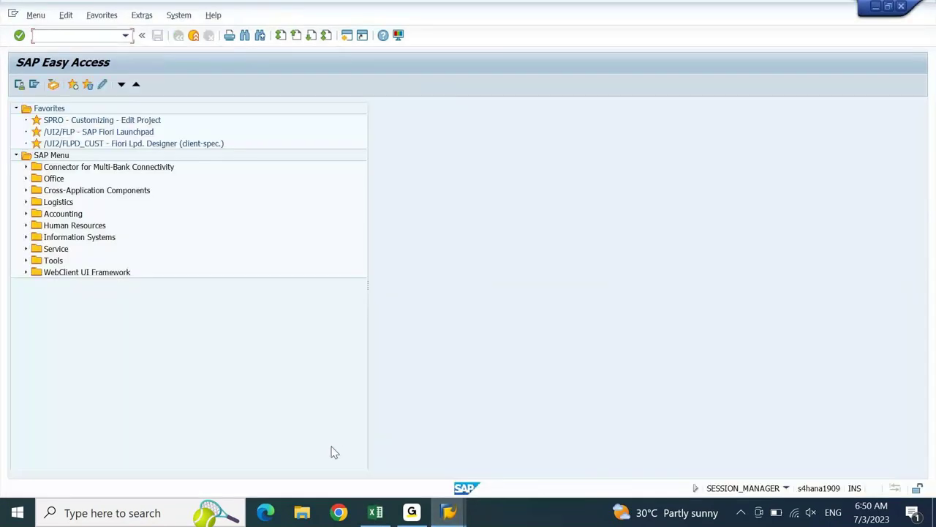
# Step: View the special G/L accounts configuration for vendor down payments and return to the SAP Easy Access session
pyautogui.moveTo(452, 512)
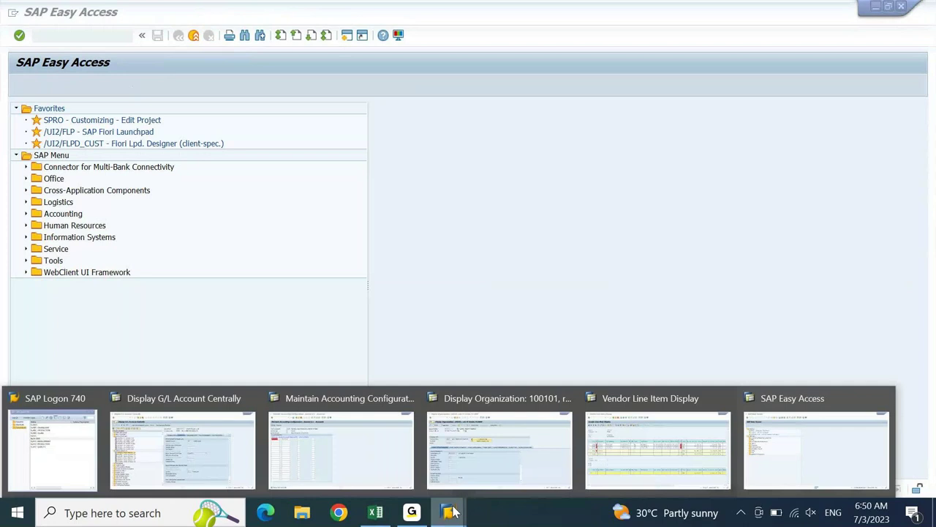
pyautogui.click(370, 446)
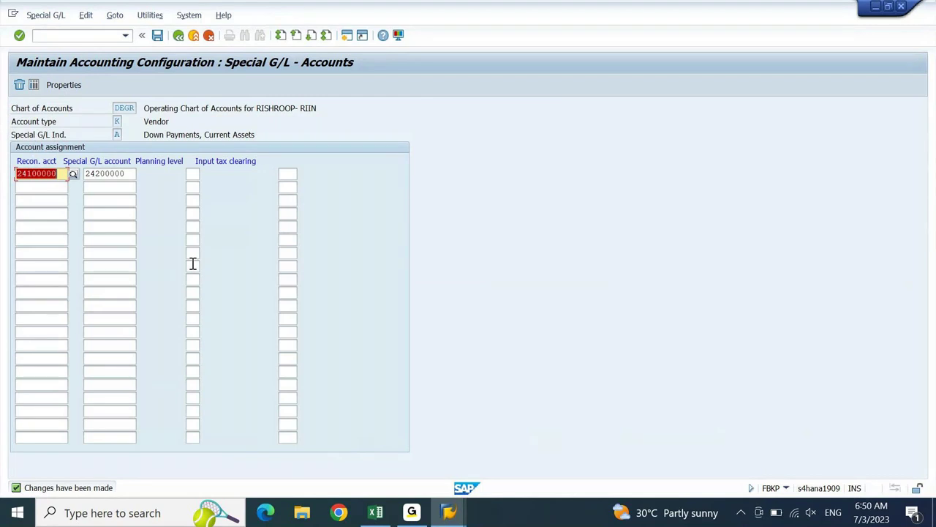
pyautogui.click(451, 514)
pyautogui.click(794, 395)
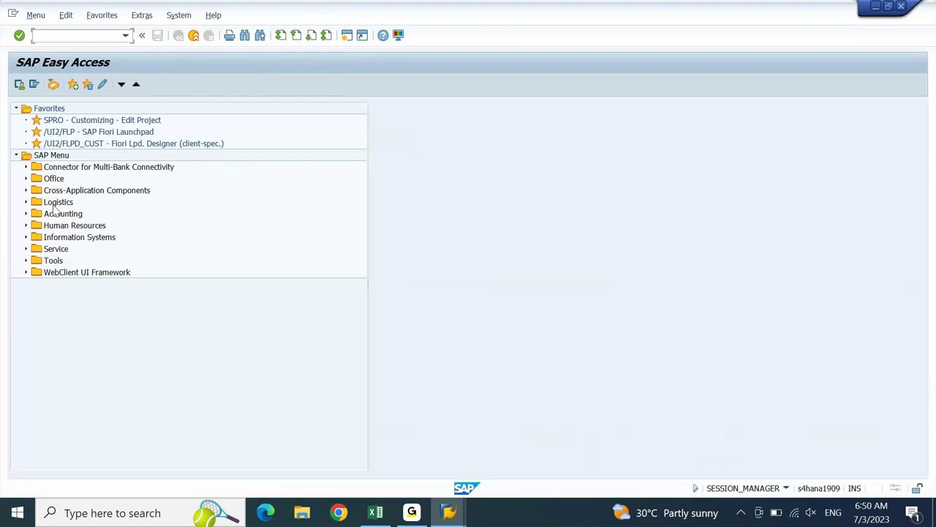
# Step: Expand the SAP menu through Accounting, Financial Accounting, Accounts Payable and Document Entry to the Down Payment folder
pyautogui.click(56, 218)
pyautogui.doubleClick(56, 217)
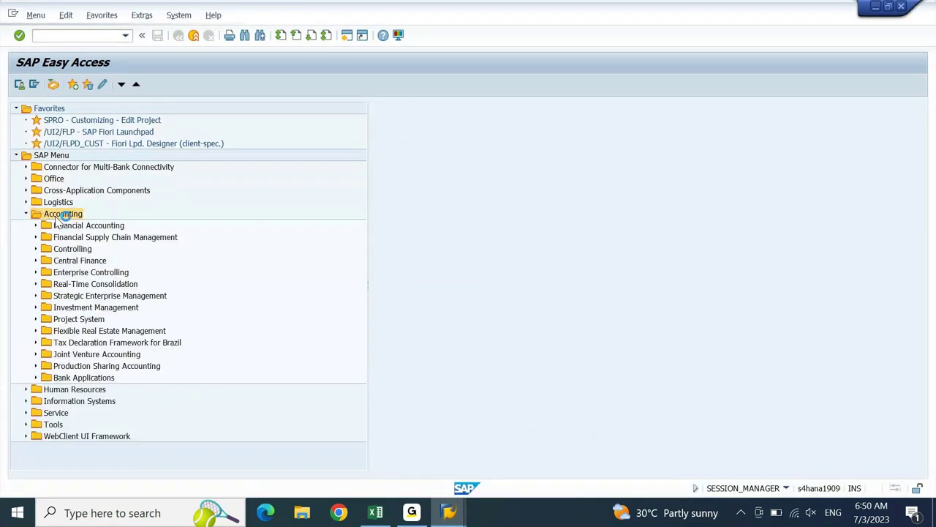
pyautogui.click(71, 226)
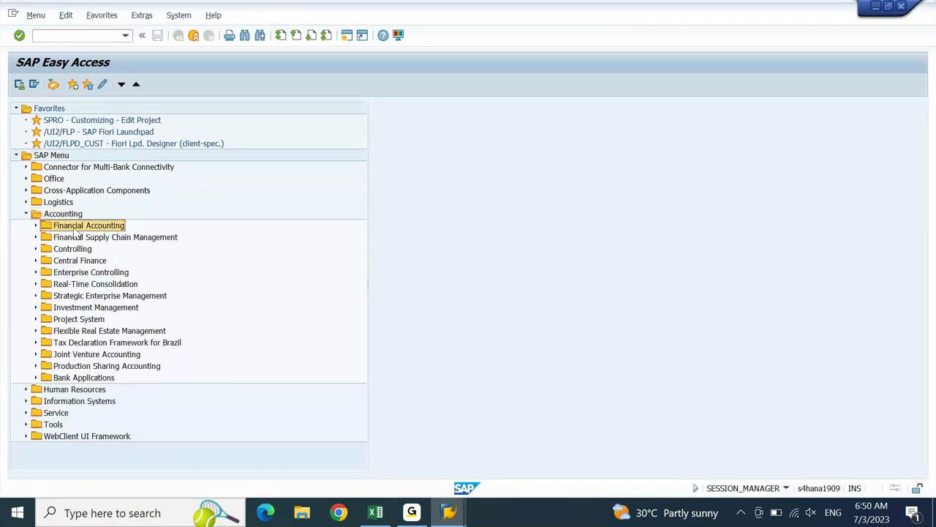
pyautogui.doubleClick(76, 227)
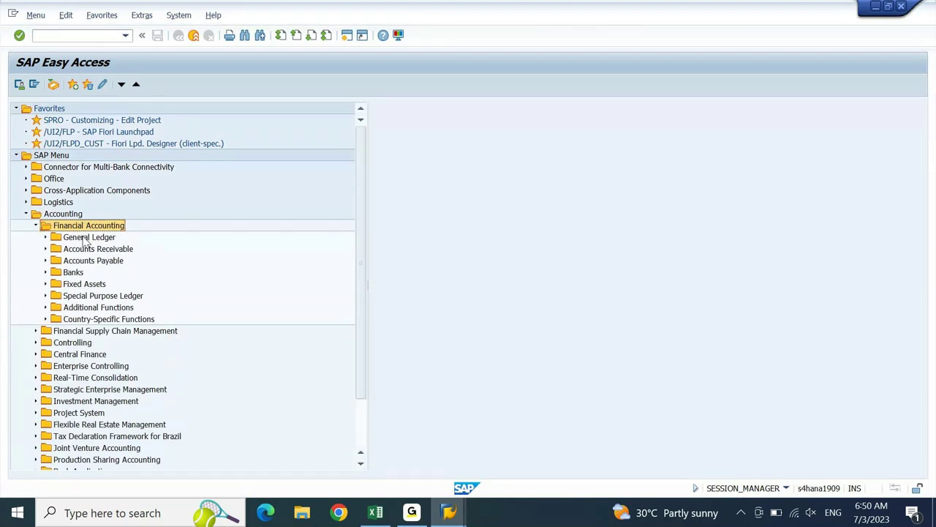
pyautogui.click(88, 260)
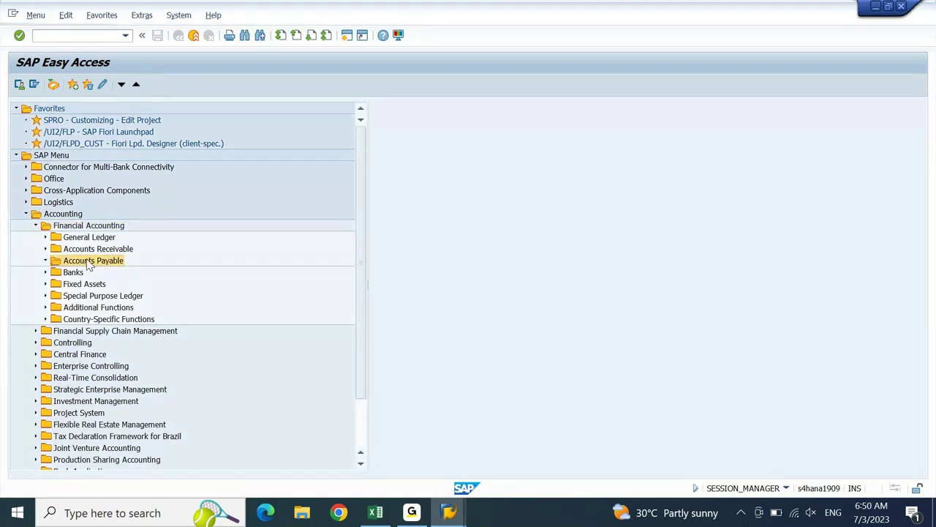
pyautogui.doubleClick(88, 261)
pyautogui.click(91, 272)
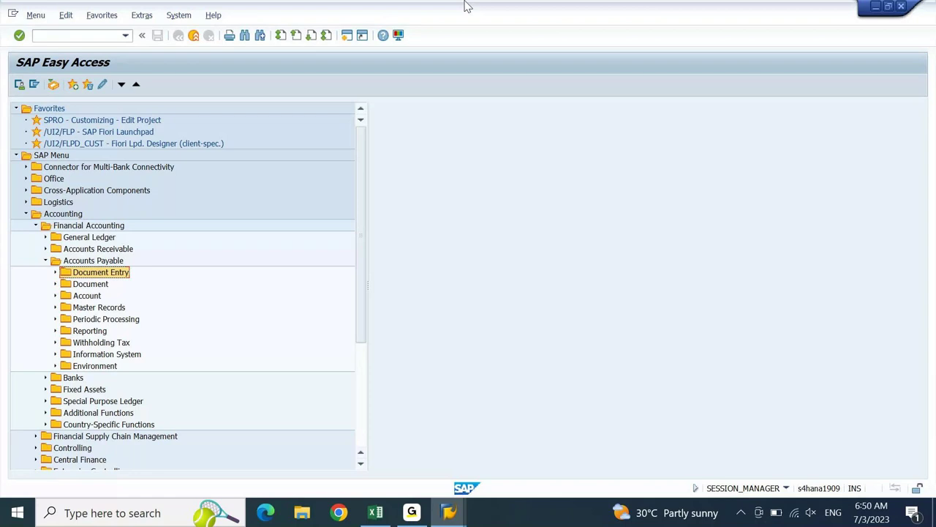
pyautogui.click(106, 355)
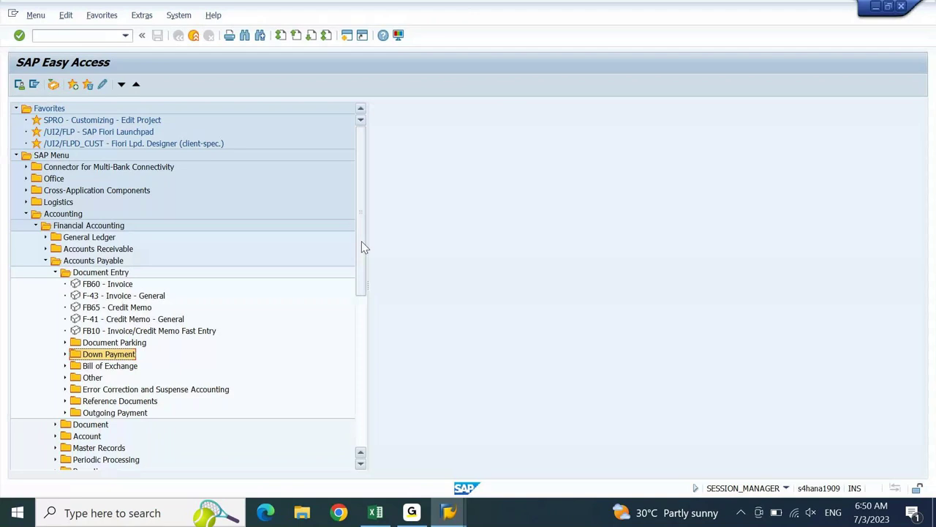
pyautogui.moveTo(364, 247); pyautogui.dragTo(351, 309)
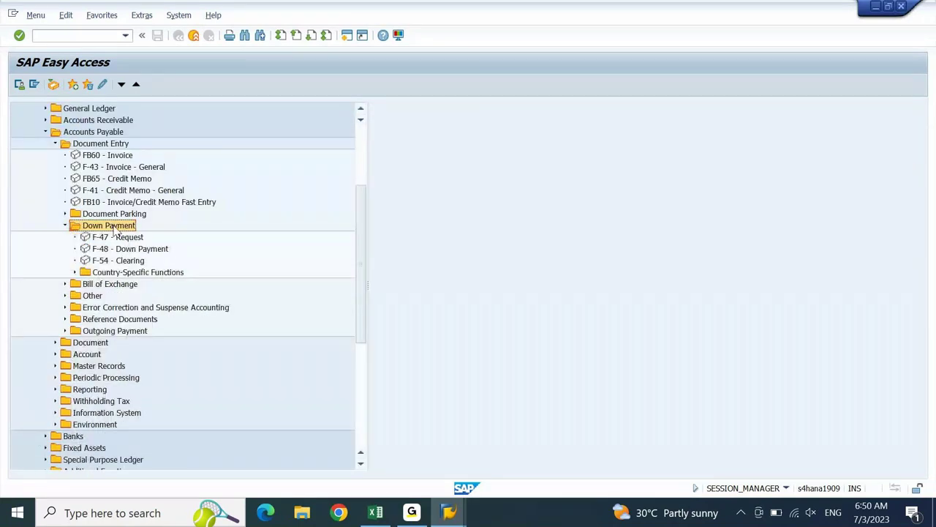
# Step: Go through the F-47 Request, F-48 Down Payment and F-54 Clearing transactions in the Down Payment folder
pyautogui.click(115, 237)
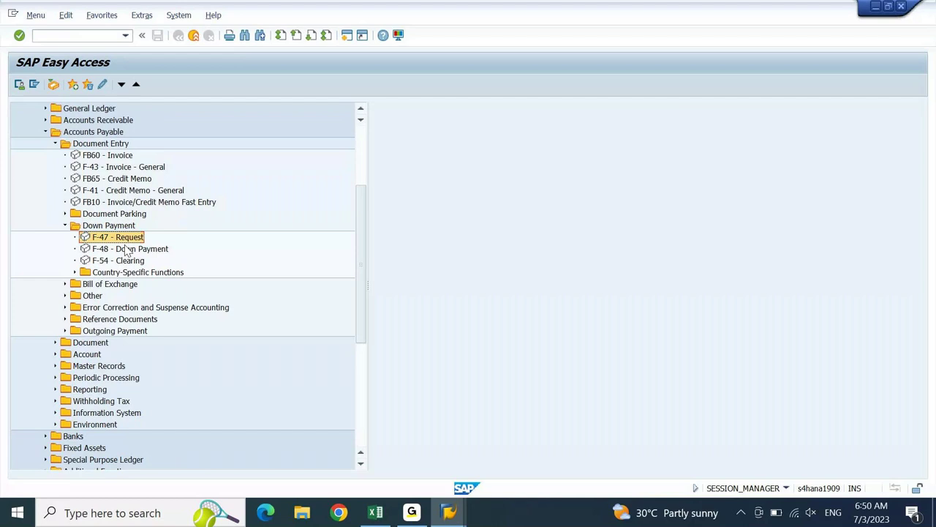
pyautogui.click(124, 250)
pyautogui.click(124, 262)
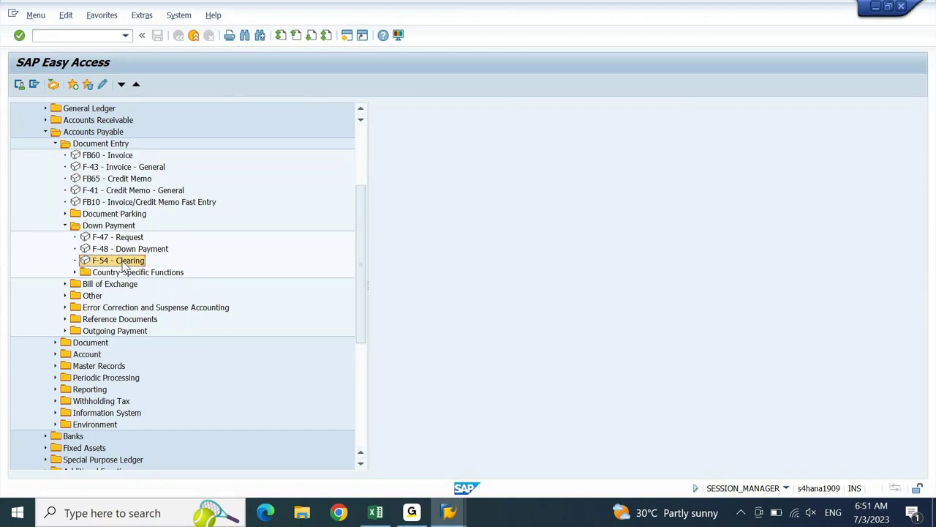
# Step: Switch to the Vendor Line Item Display session and go back from the report to its selection screen
pyautogui.click(448, 513)
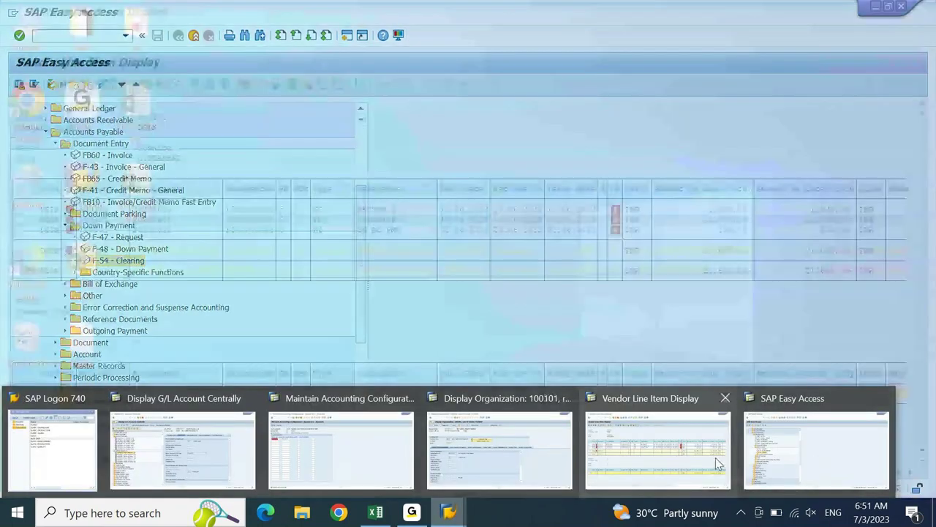
pyautogui.click(695, 461)
pyautogui.press('F3')
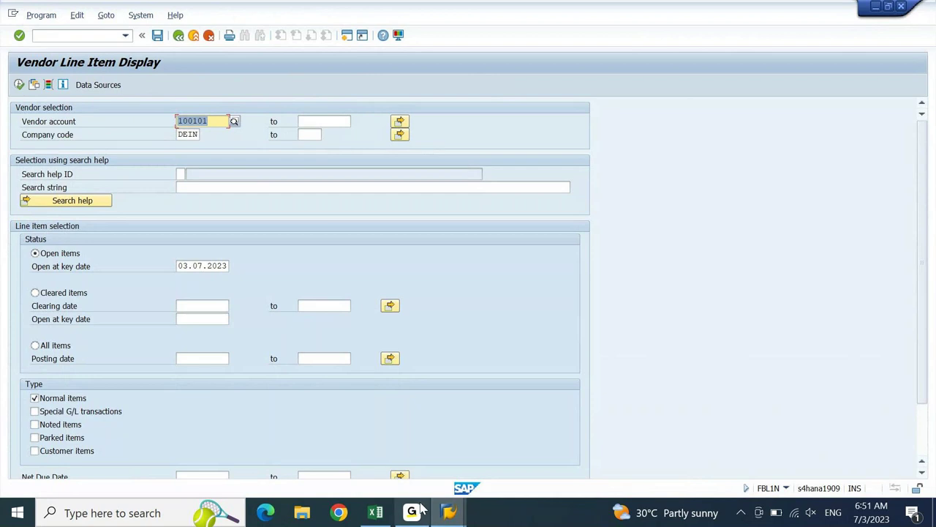
# Step: Return to the SAP Easy Access session and start the F-48 Down Payment transaction for vendors
pyautogui.click(449, 515)
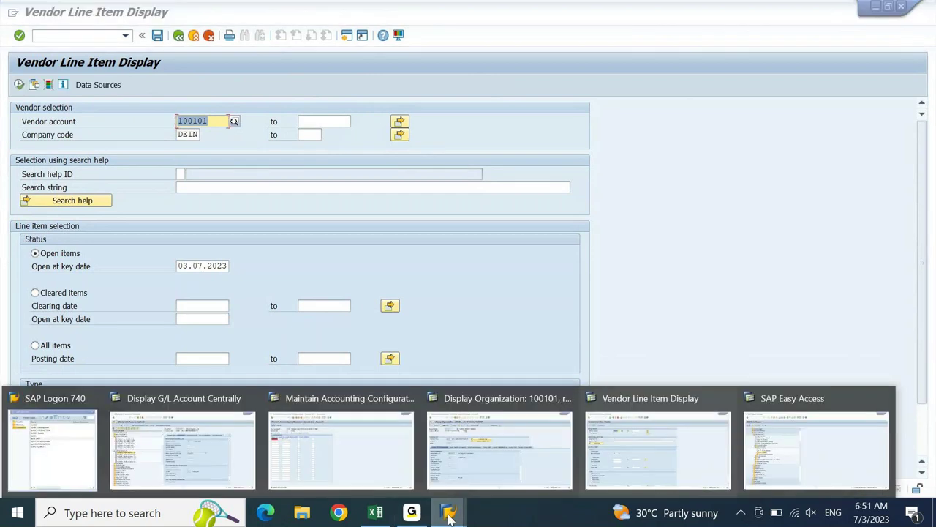
pyautogui.moveTo(553, 457)
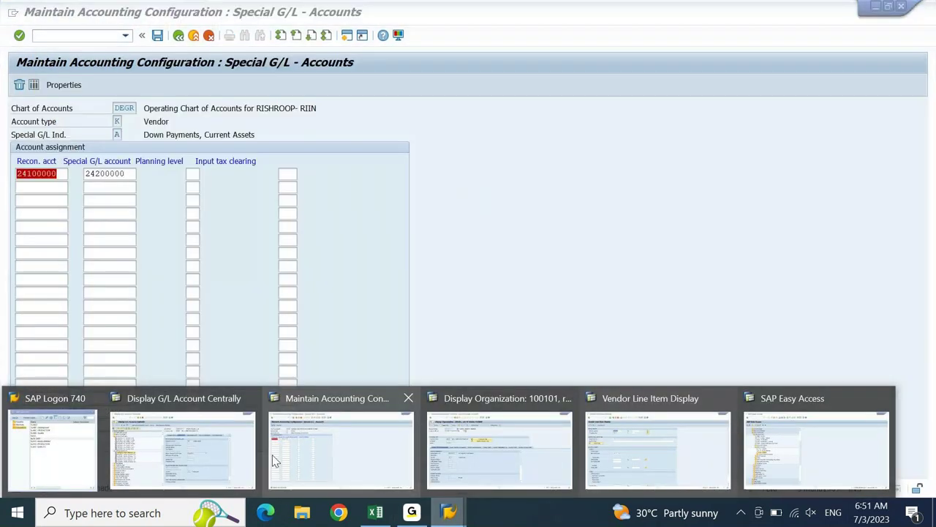
pyautogui.click(376, 512)
pyautogui.click(388, 518)
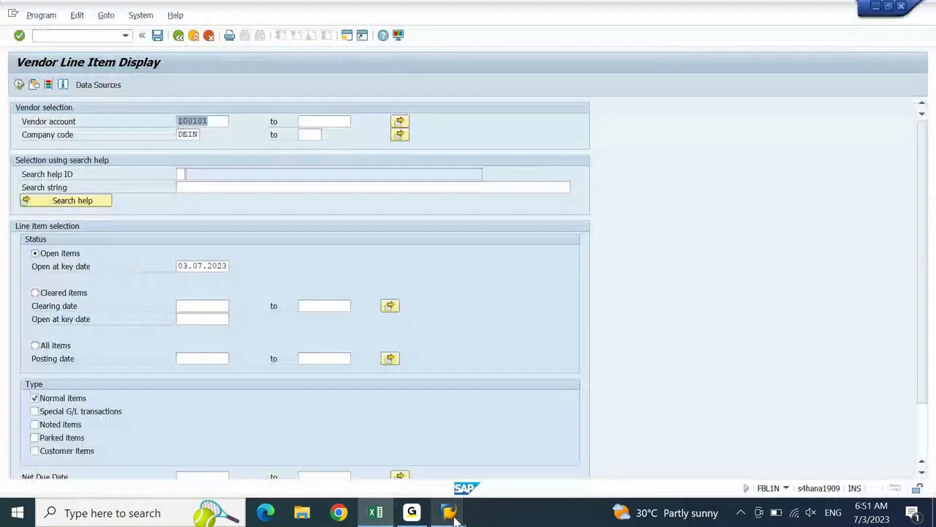
pyautogui.moveTo(447, 510)
pyautogui.click(763, 479)
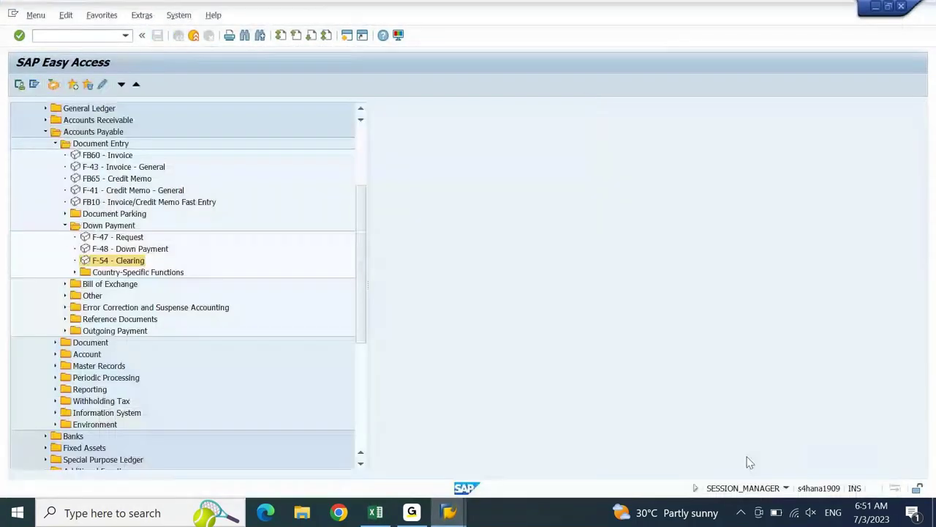
pyautogui.click(115, 253)
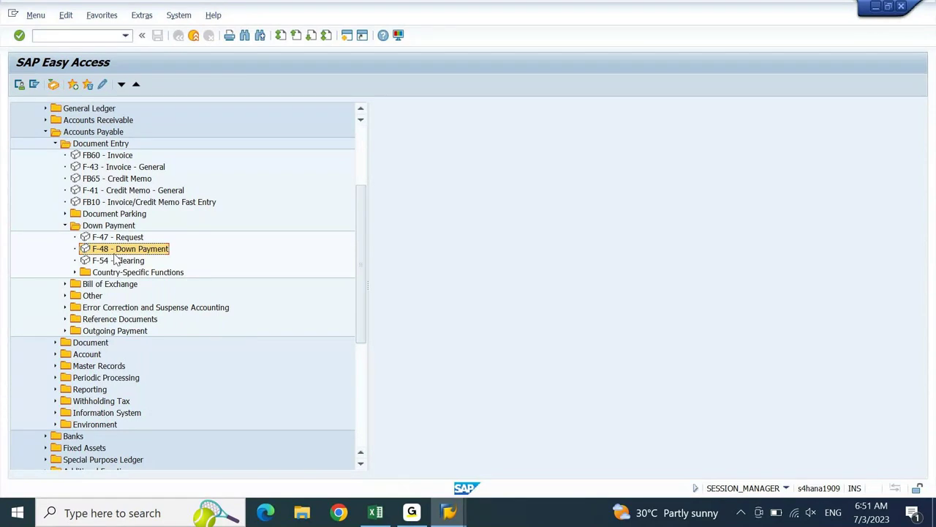
pyautogui.click(115, 261)
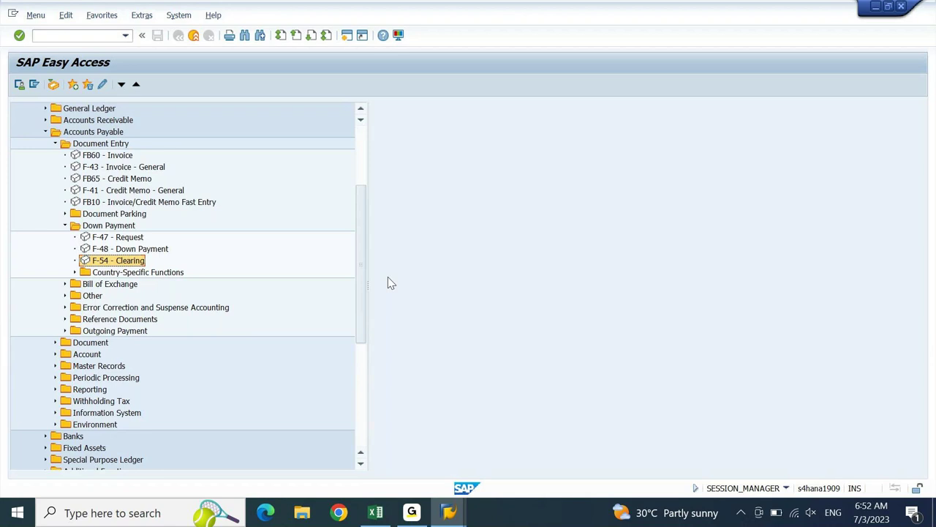
pyautogui.press('Up')
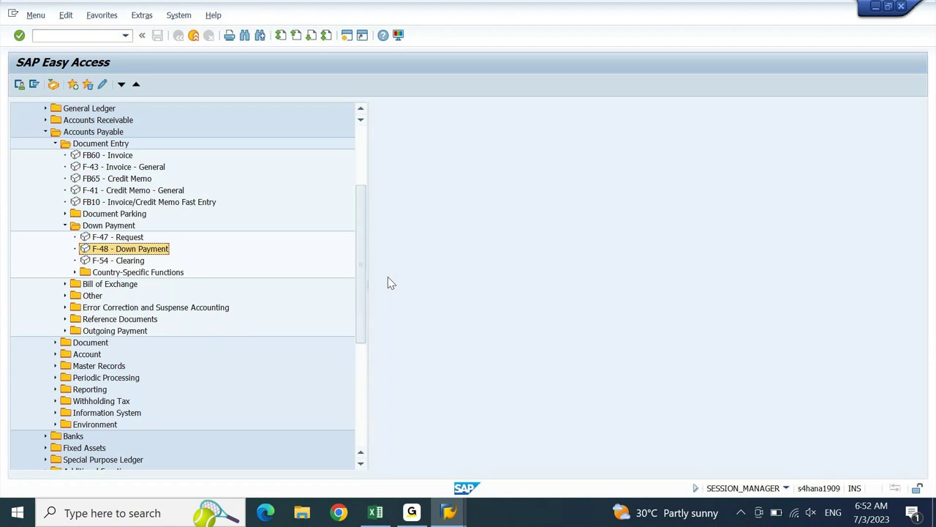
pyautogui.press('Return')
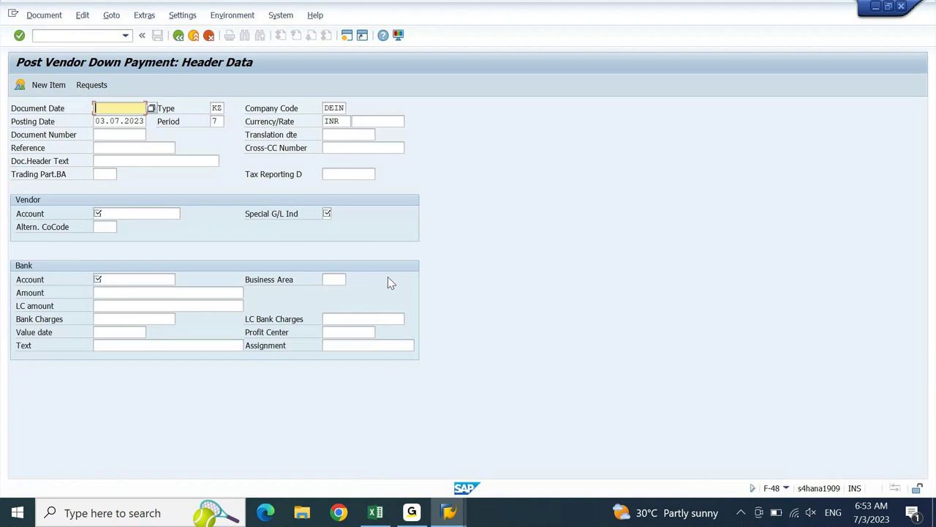
# Step: Set the down payment's document date to 03.07.2023 by copying the posting date
pyautogui.press('Tab')
pyautogui.hotkey('ctrl', 'c')
pyautogui.hotkey('shift', 'Tab')
pyautogui.hotkey('ctrl', 'v')
pyautogui.press('Tab')
pyautogui.press('Tab')
pyautogui.press('Tab')
pyautogui.press('Tab')
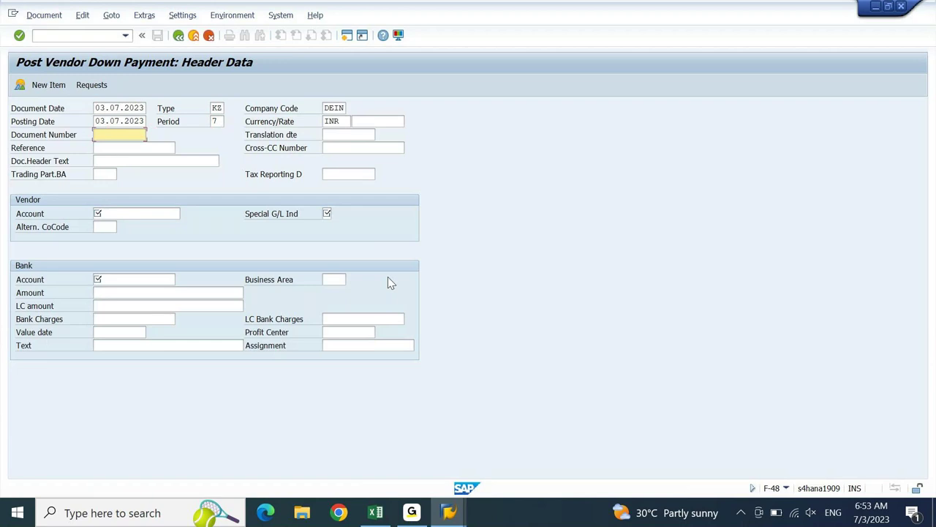
# Step: Enter "adv pay 1" as both the reference and the document header text
pyautogui.write('adv pay 1')
pyautogui.hotkey('shift', 'Home')
pyautogui.hotkey('ctrl', 'c')
pyautogui.press('Tab')
pyautogui.hotkey('ctrl', 'v')
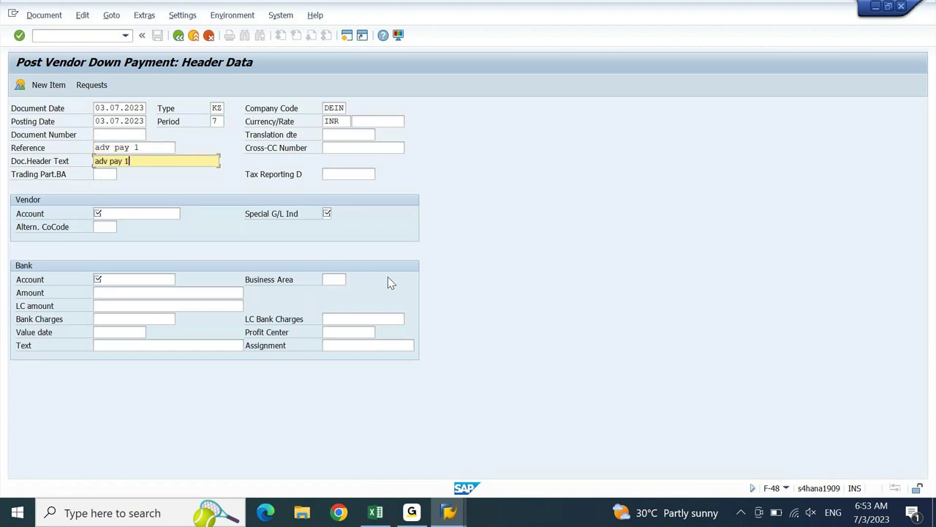
# Step: Look up the vendor account with the partial number and choose the Toshiba vendor in Hyderabad
pyautogui.press('Tab')
pyautogui.press('Tab')
pyautogui.write('10010')
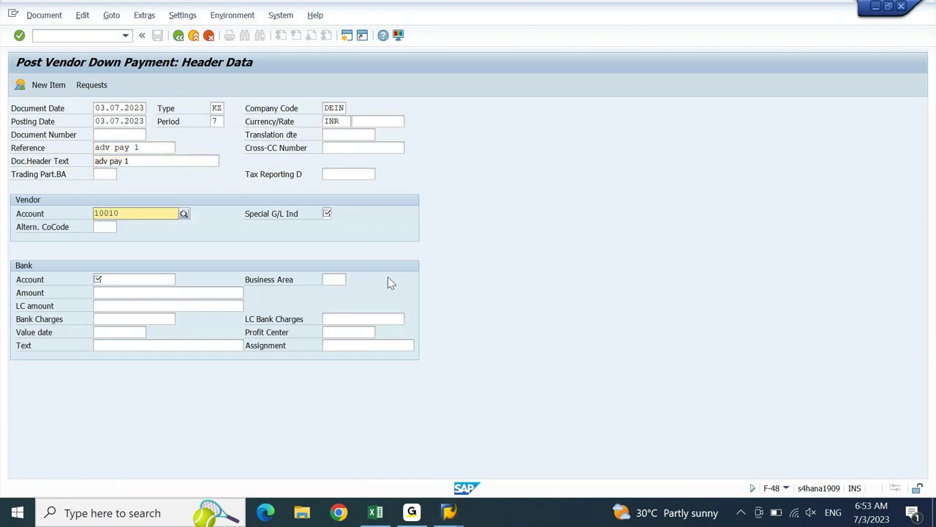
pyautogui.press('Return')
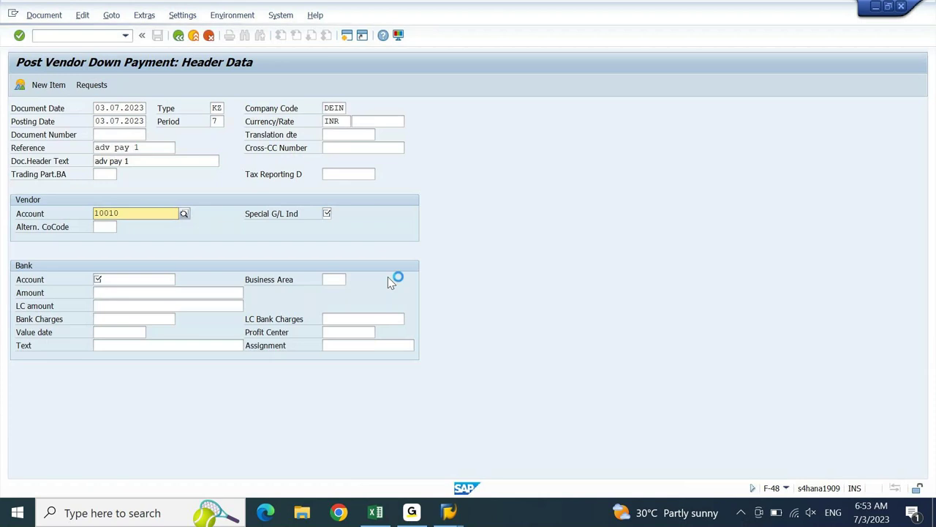
pyautogui.press('Down')
pyautogui.press('Down')
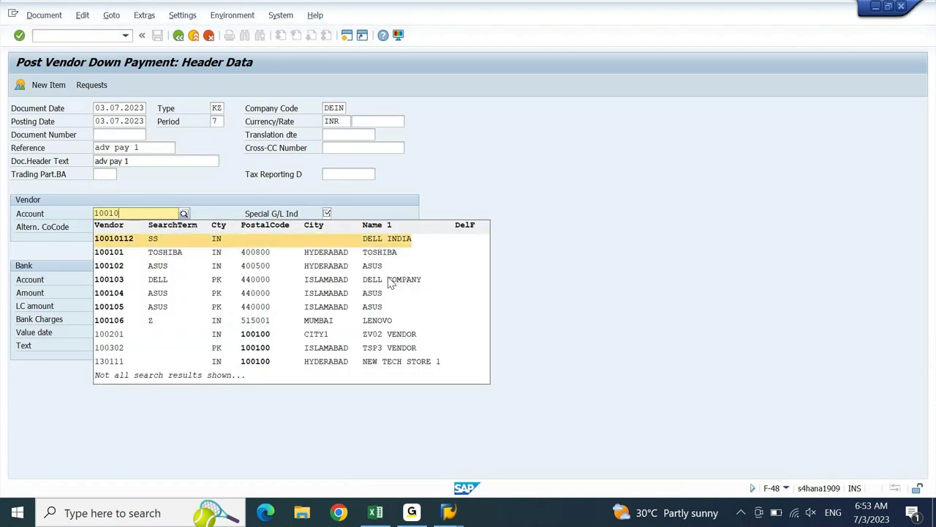
pyautogui.press('Return')
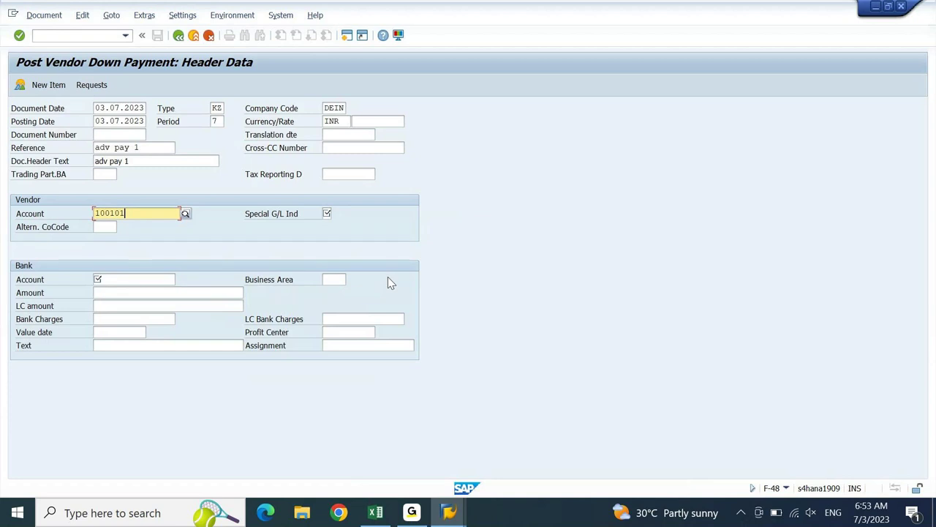
# Step: Look up the vendor's Special G/L indicator and choose A, Down Payments, Current Assets
pyautogui.press('Tab')
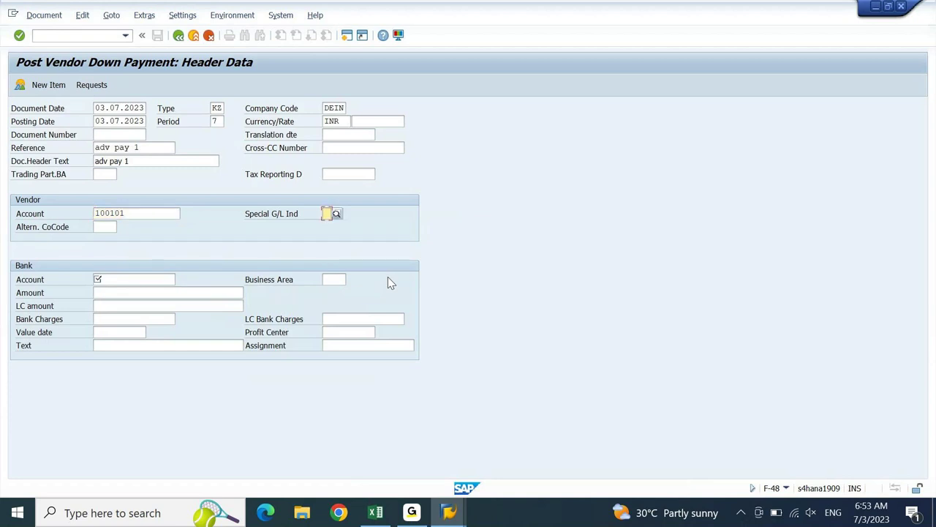
pyautogui.press('Return')
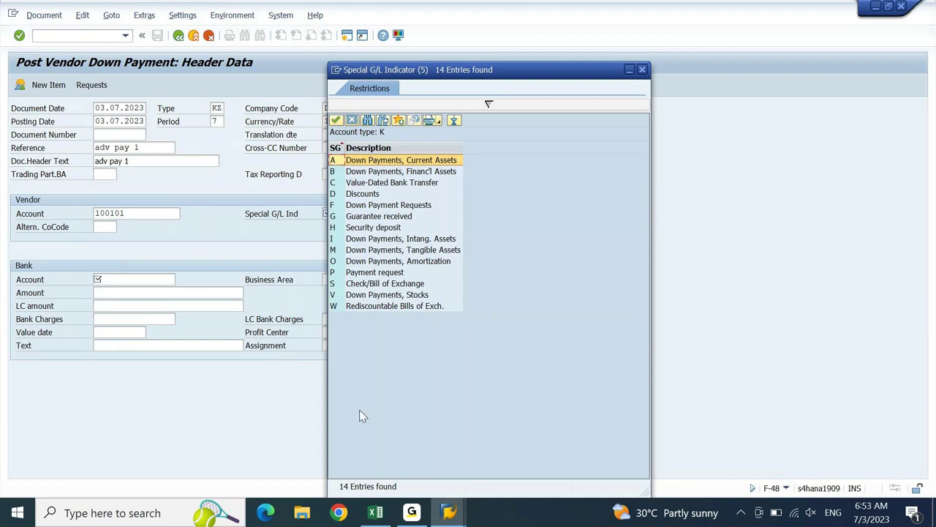
pyautogui.doubleClick(431, 160)
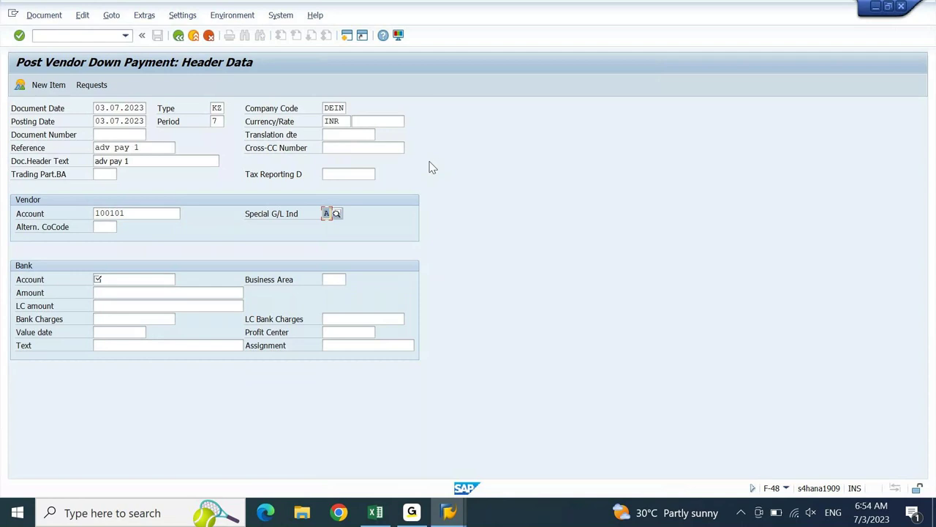
pyautogui.press('Return')
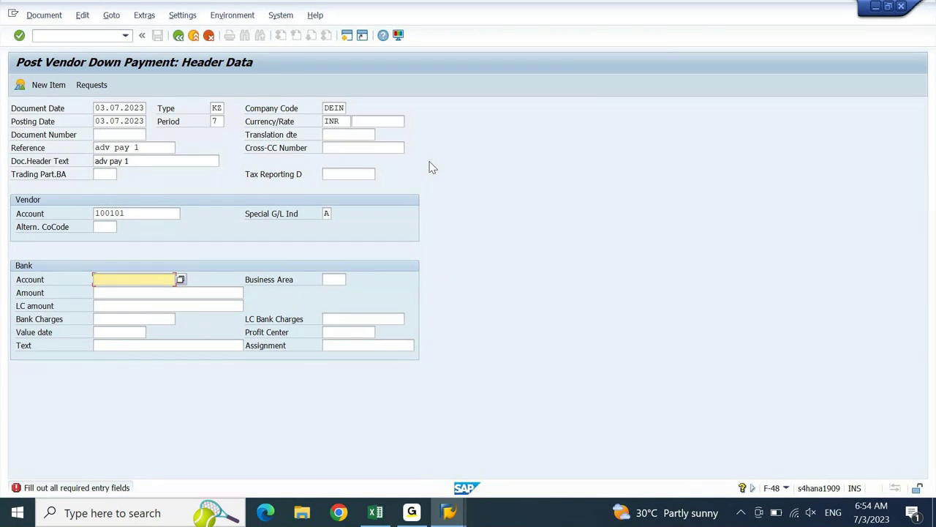
# Step: Enter the SBI Check Outgoing account as the bank account and set the bank amount to 30000 INR
pyautogui.press('BackSpace')
pyautogui.press('Down')
pyautogui.press('Return')
pyautogui.press('Tab')
pyautogui.write('30000')
pyautogui.press('Tab')
pyautogui.press('Tab')
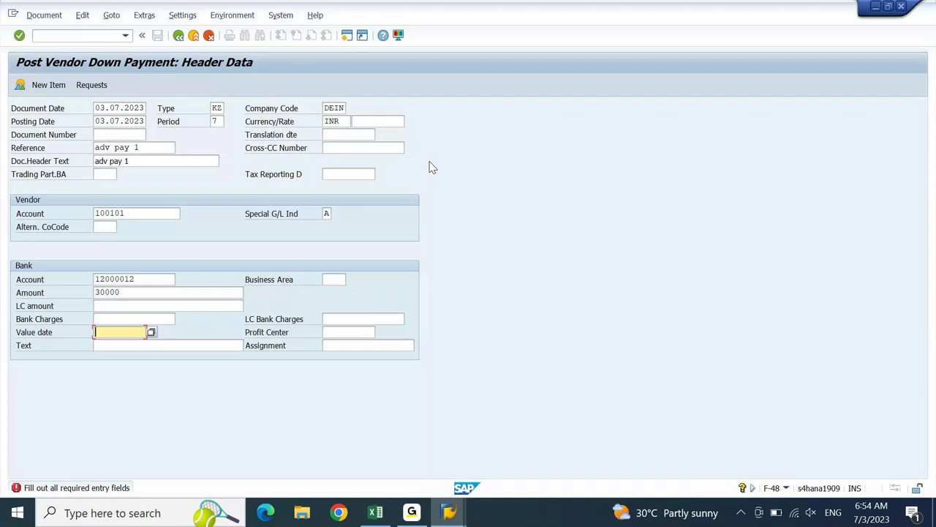
# Step: Enter "adv 1" as the bank item text and DEIN01 as the profit center, and proceed to the vendor item
pyautogui.press('Tab')
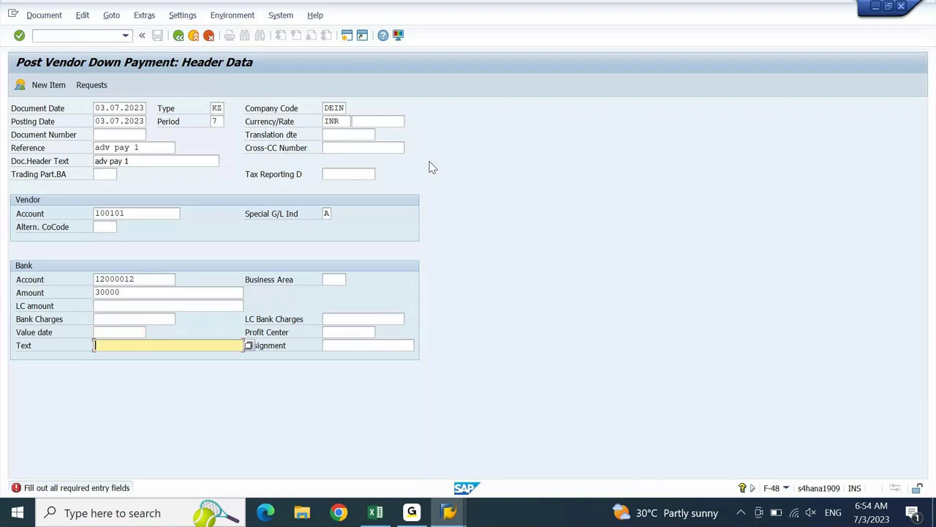
pyautogui.write('adv 1')
pyautogui.click(363, 333)
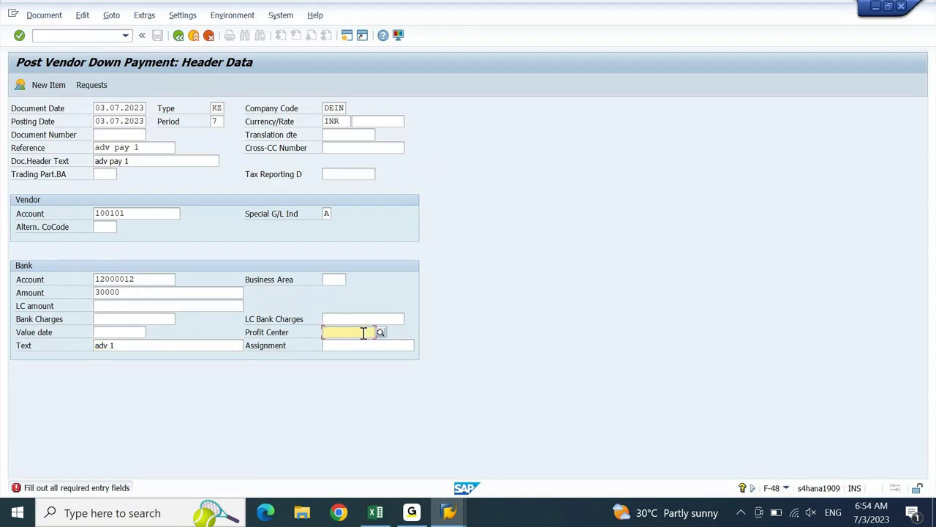
pyautogui.write('dein01')
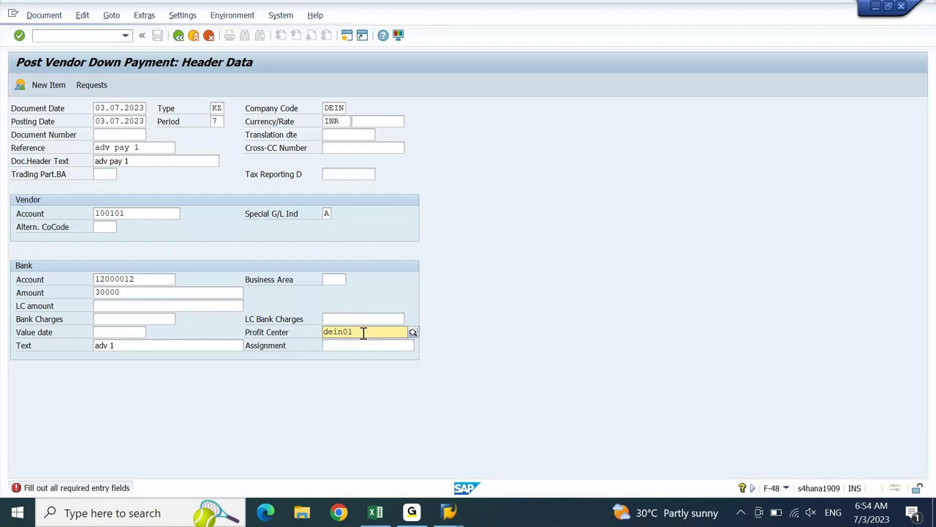
pyautogui.press('Return')
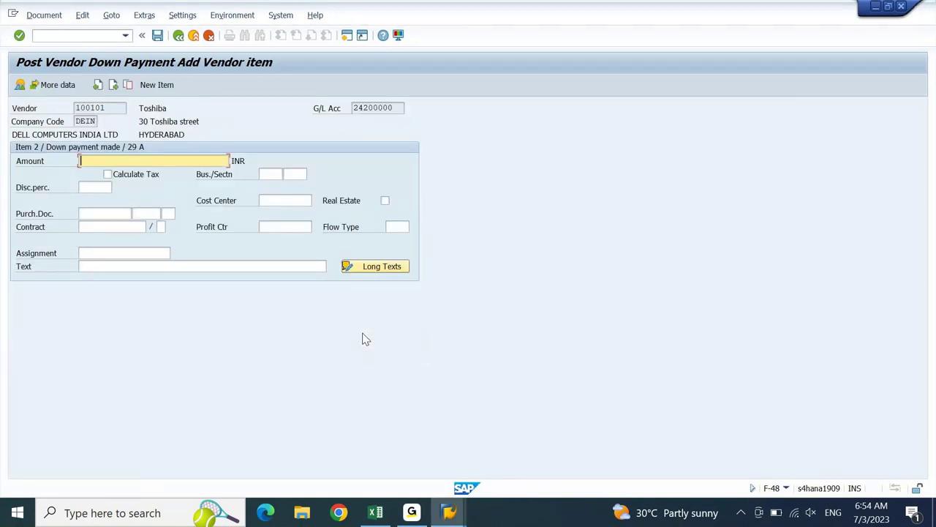
# Step: Set the Toshiba down payment item's amount to 30000 INR with "adv 1" as its text
pyautogui.write('30000')
pyautogui.press('Down')
pyautogui.press('Down')
pyautogui.press('Down')
pyautogui.press('Down')
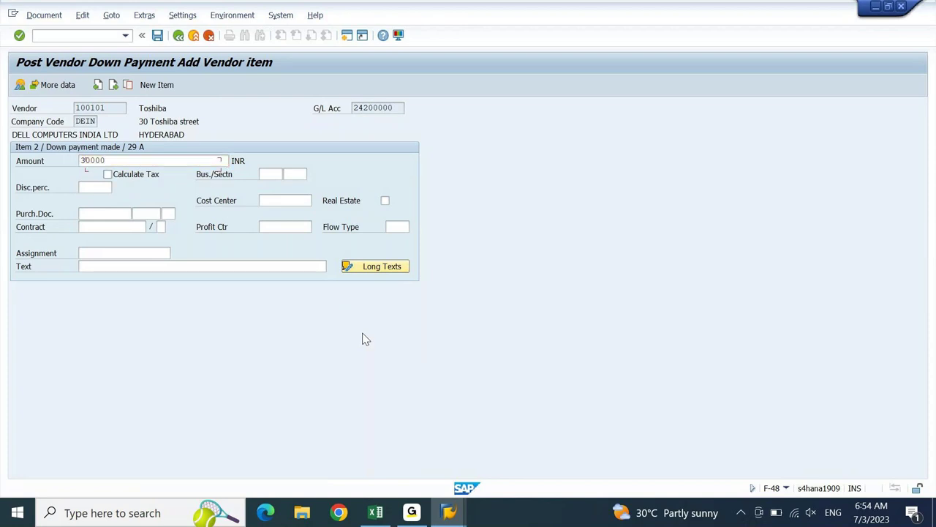
pyautogui.press('Down')
pyautogui.write('adv 1')
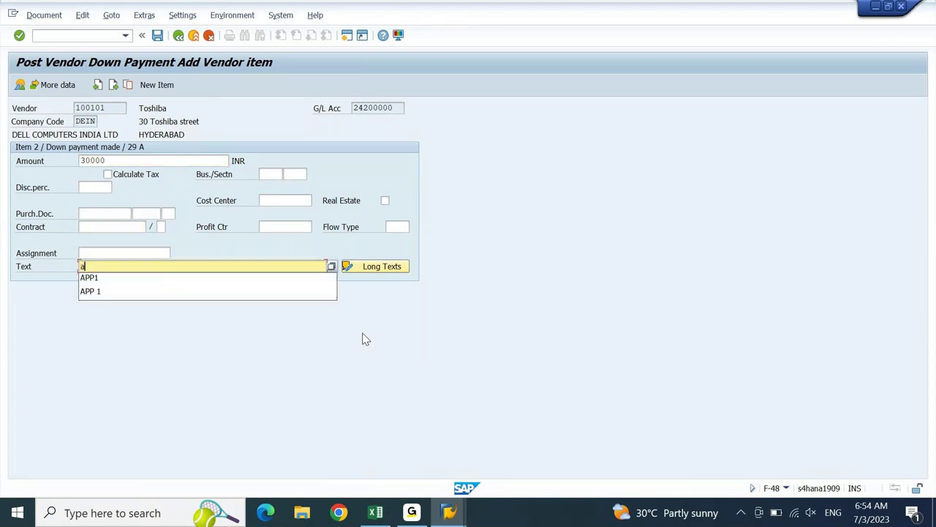
pyautogui.press('Return')
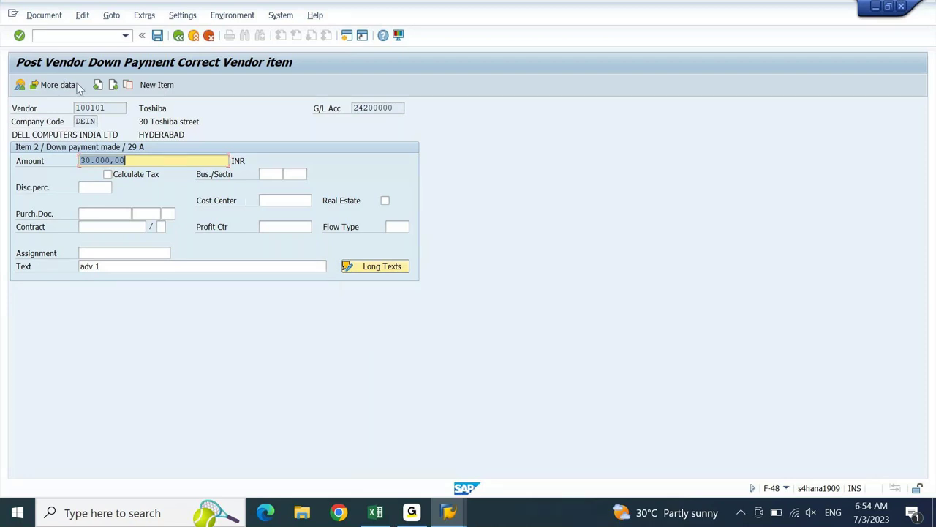
# Step: Simulate the down payment document and check the amount on the Toshiba line item
pyautogui.click(46, 15)
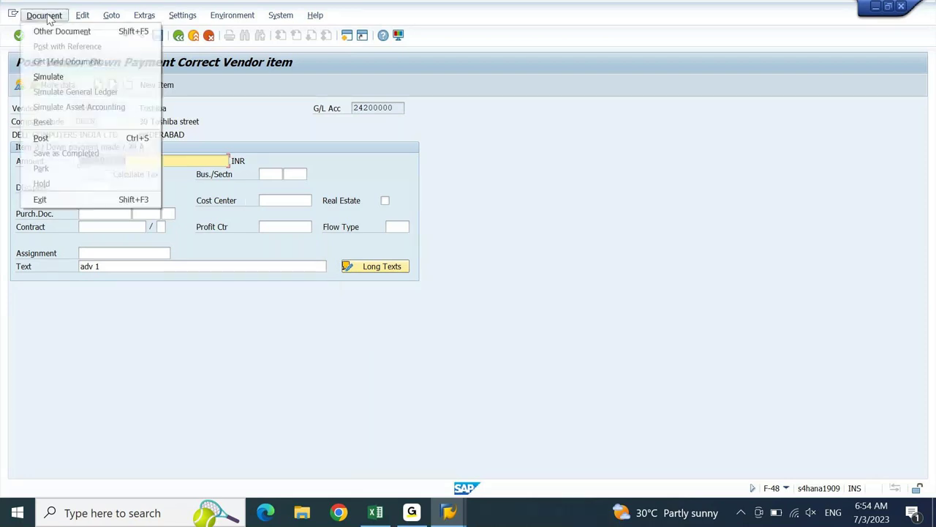
pyautogui.click(52, 76)
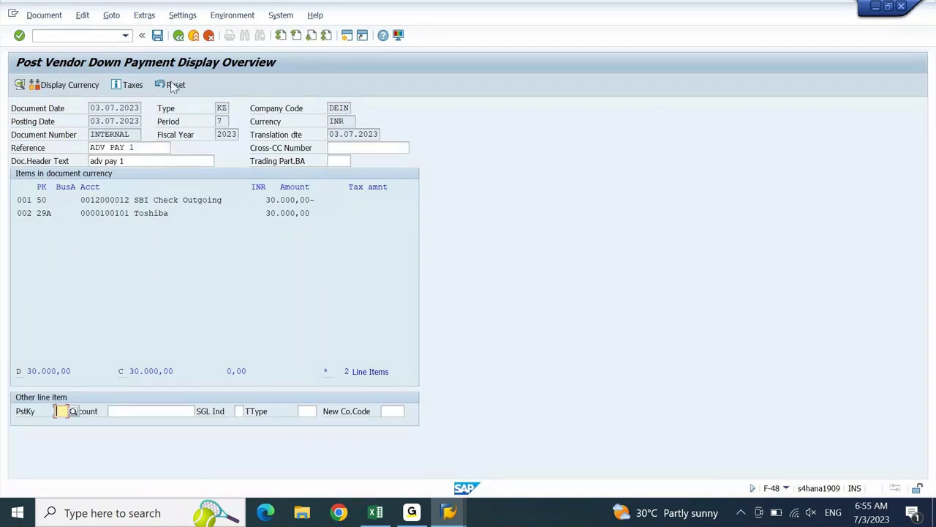
pyautogui.moveTo(311, 213); pyautogui.dragTo(265, 214)
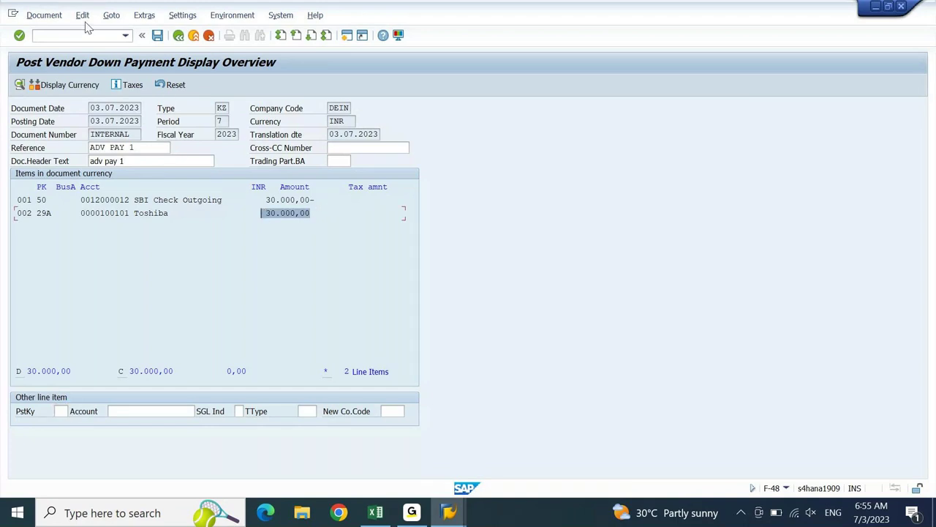
# Step: Run the general ledger simulation and examine the SBI Check Outgoing and Vendor Advances lines, including the advance line's G/L account
pyautogui.click(55, 16)
pyautogui.click(73, 92)
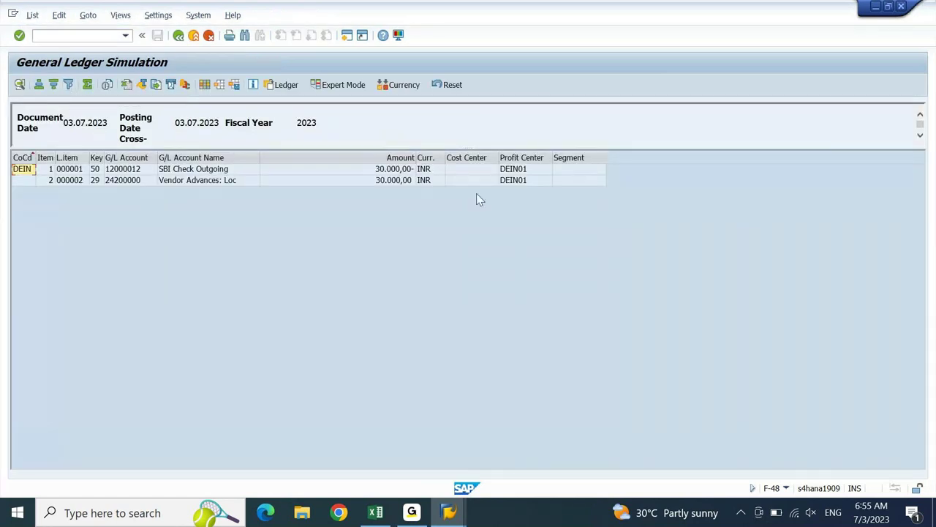
pyautogui.click(197, 172)
pyautogui.click(197, 173)
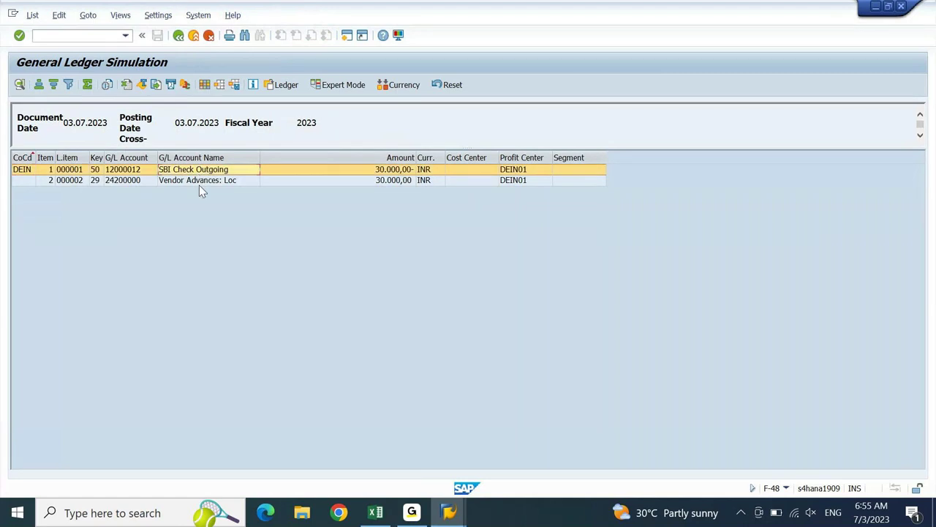
pyautogui.click(201, 184)
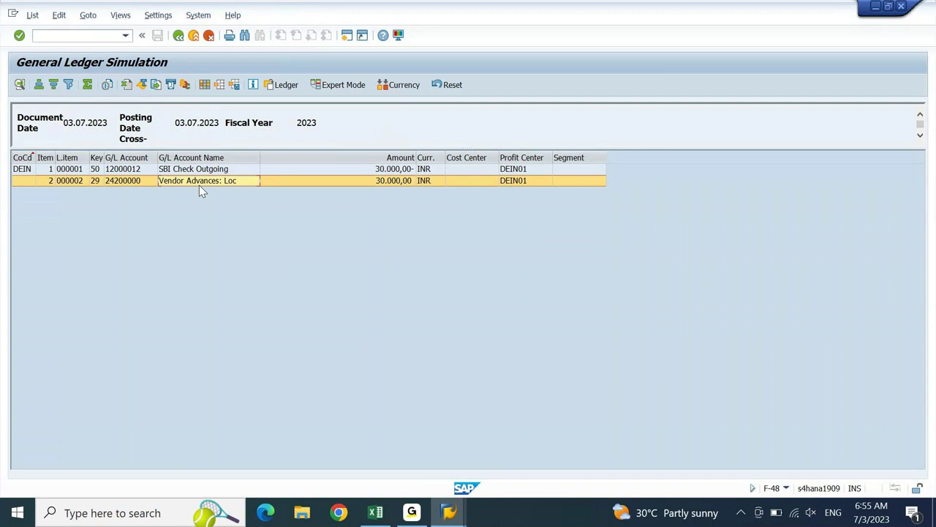
pyautogui.click(125, 180)
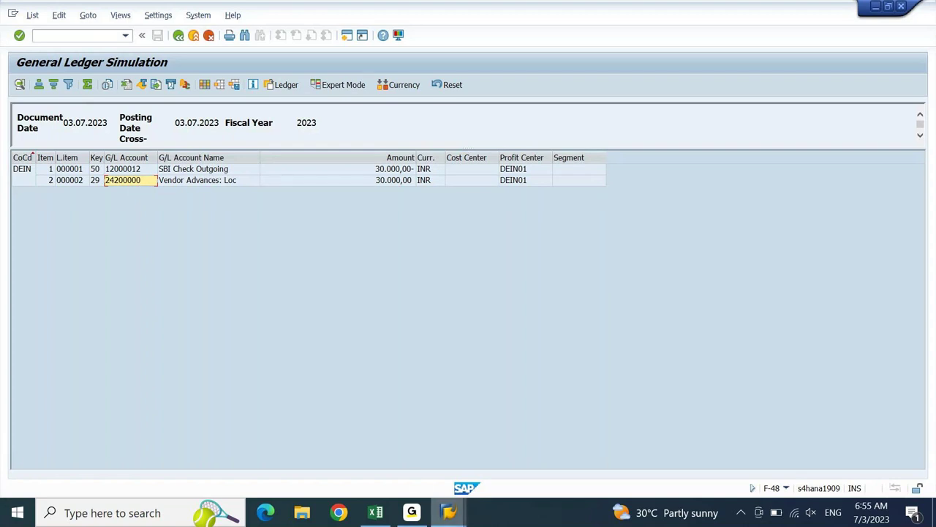
# Step: Switch to the Special G/L accounts configuration session and check the special G/L account assigned to indicator A
pyautogui.click(449, 512)
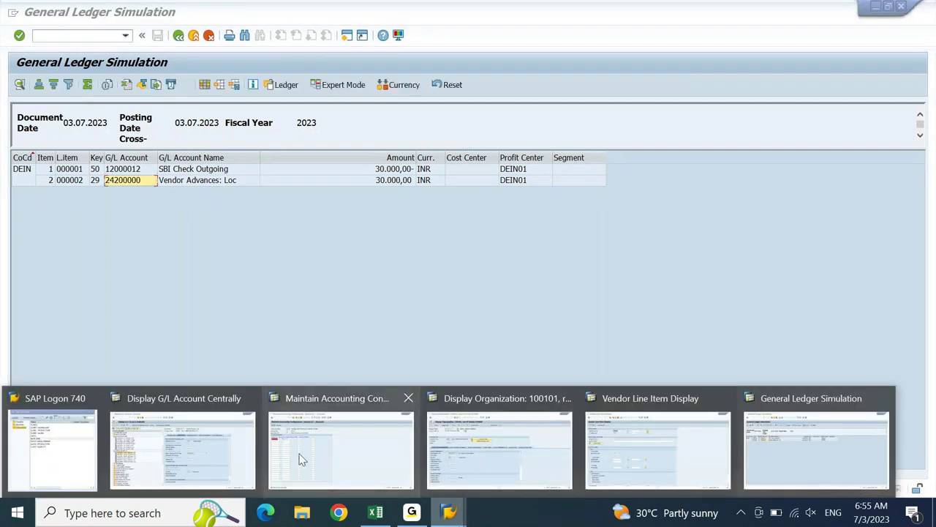
pyautogui.click(299, 455)
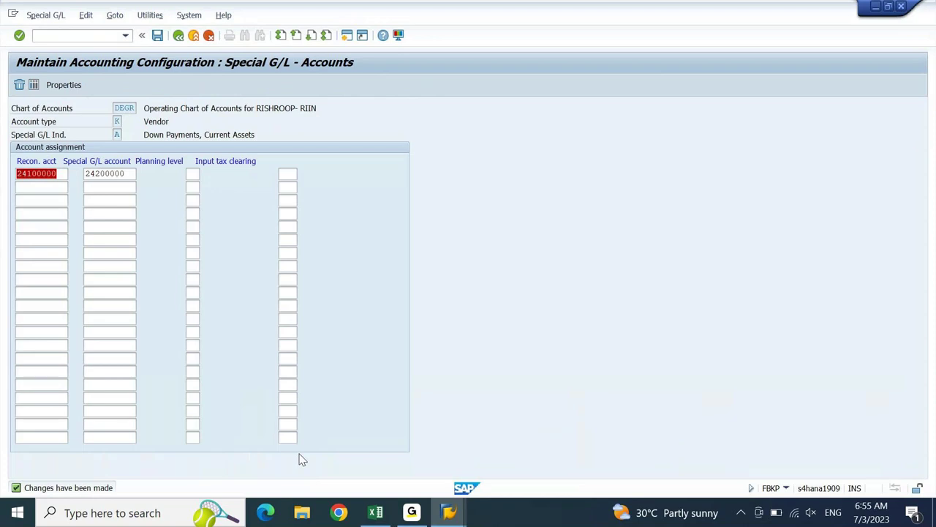
pyautogui.doubleClick(128, 174)
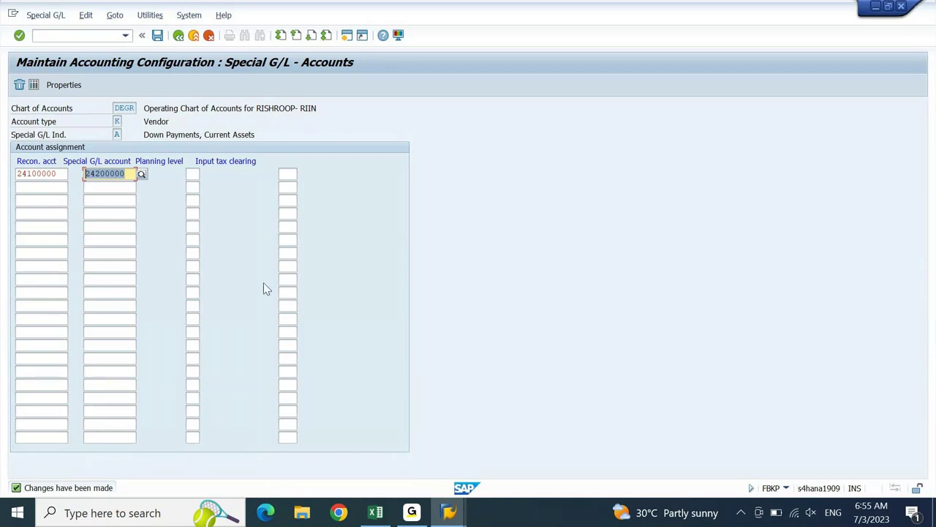
# Step: Switch to the Toshiba business partner display and compare its vendor number with its reconciliation account
pyautogui.click(449, 512)
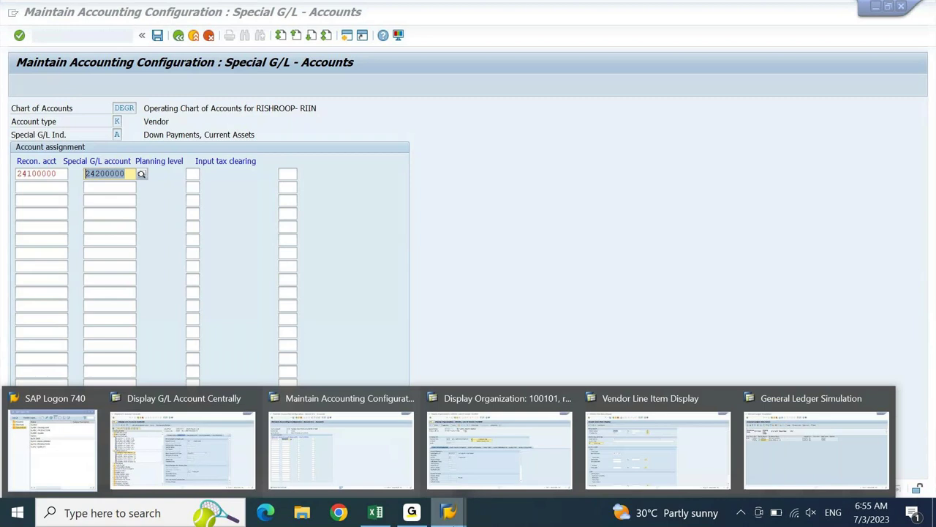
pyautogui.click(446, 465)
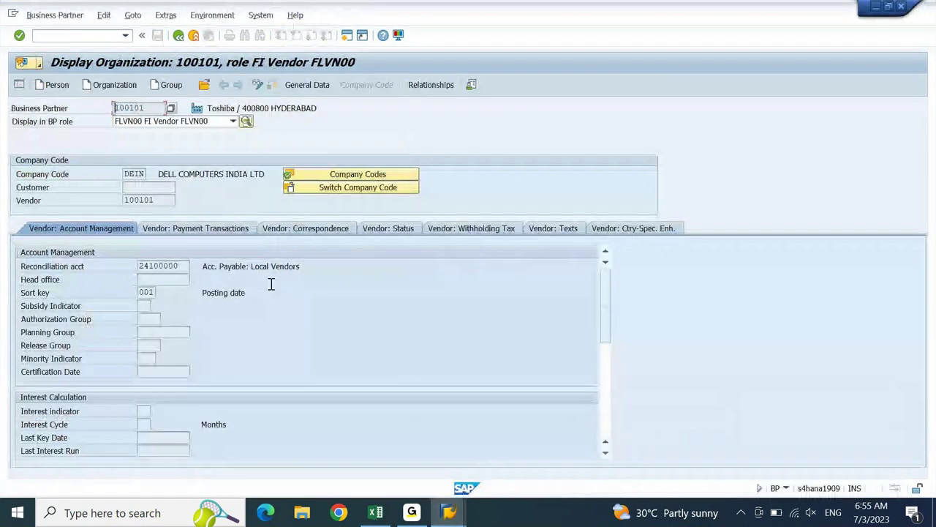
pyautogui.moveTo(165, 203); pyautogui.dragTo(98, 211)
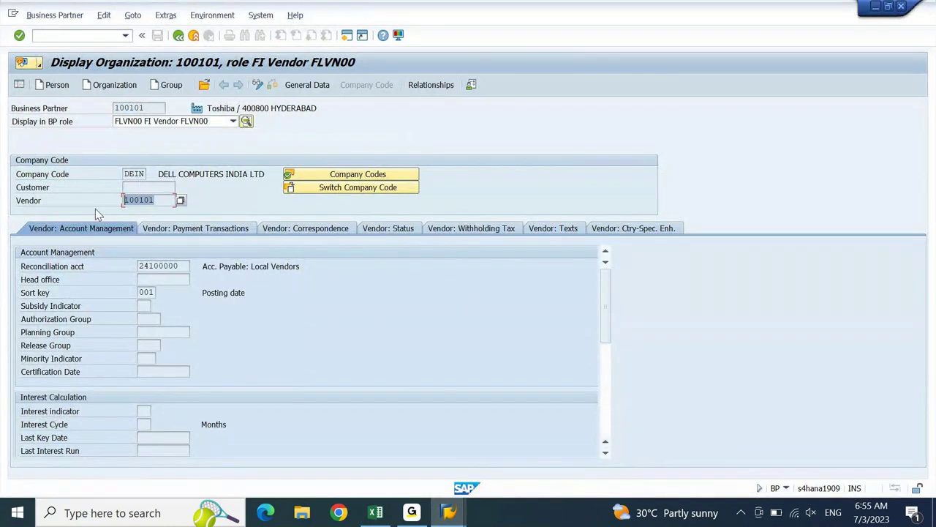
pyautogui.moveTo(158, 202); pyautogui.dragTo(95, 217)
pyautogui.moveTo(184, 266); pyautogui.dragTo(124, 273)
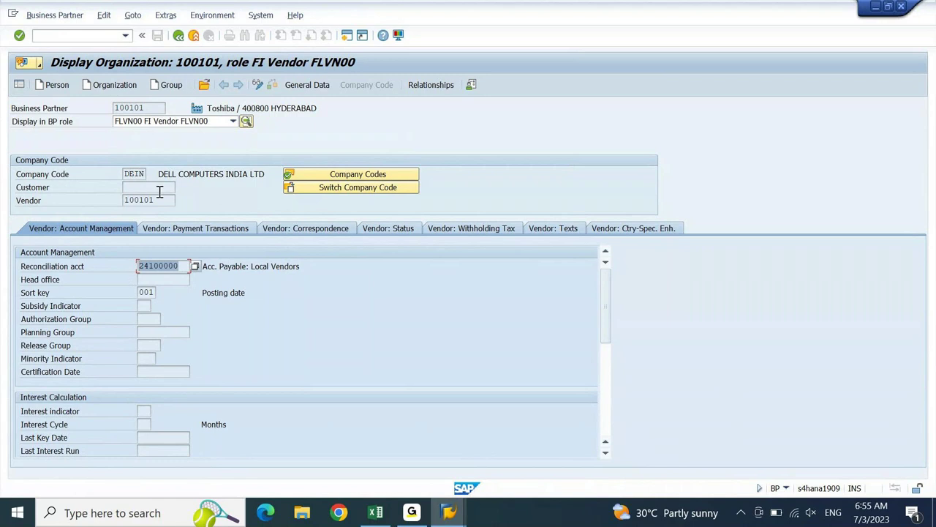
pyautogui.moveTo(158, 201); pyautogui.dragTo(104, 215)
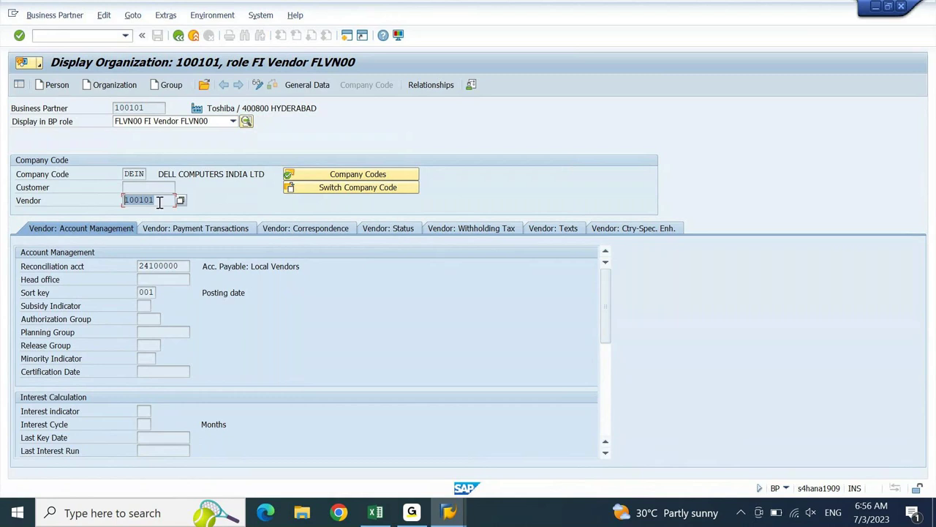
pyautogui.moveTo(184, 270); pyautogui.dragTo(115, 288)
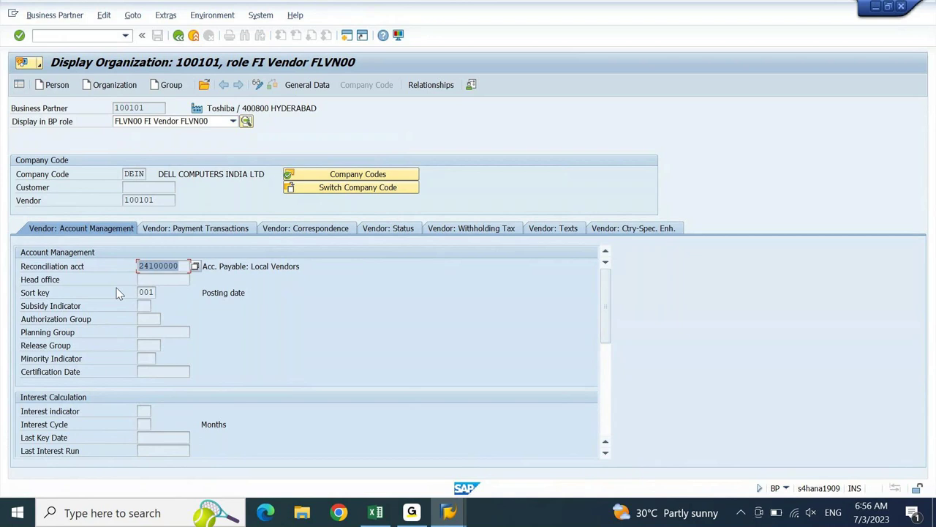
# Step: Compare the reconciliation account with the special G/L account in the Special G/L configuration session, and return to the General Ledger Simulation
pyautogui.click(450, 515)
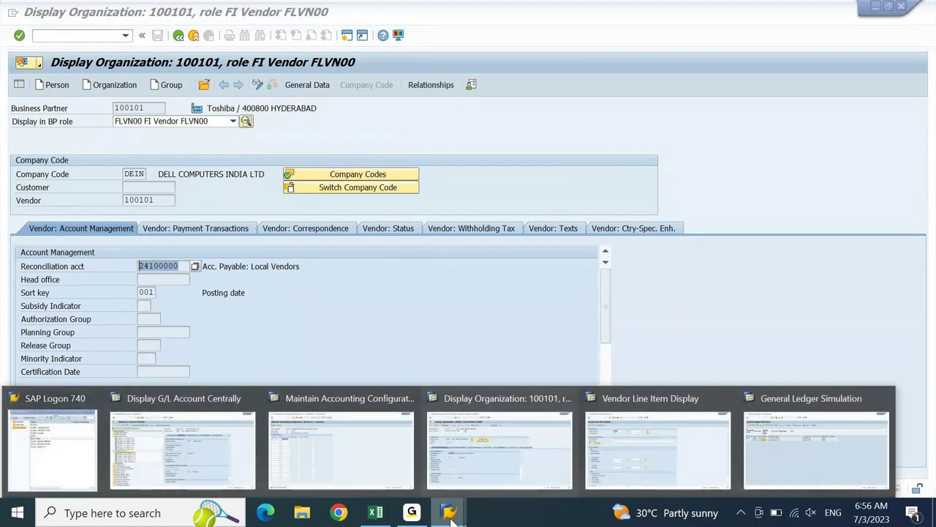
pyautogui.click(361, 476)
pyautogui.moveTo(66, 174); pyautogui.dragTo(3, 184)
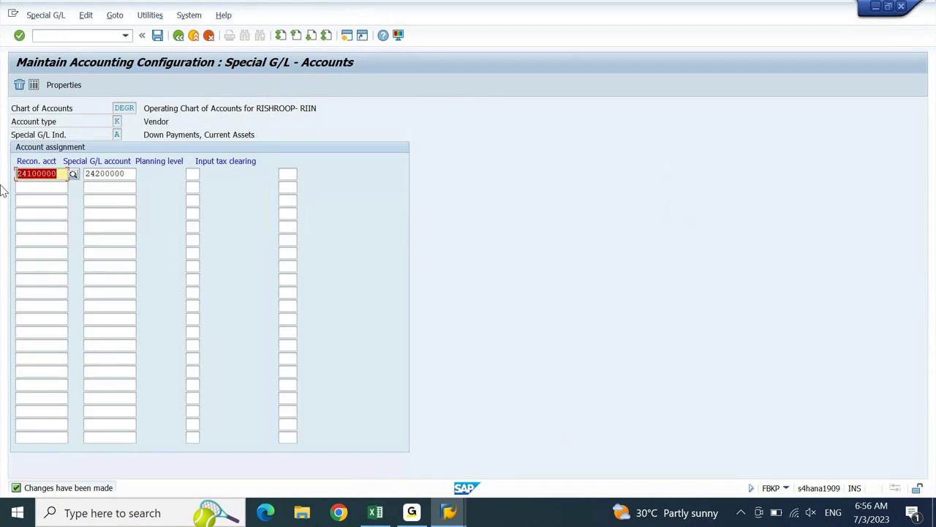
pyautogui.click(61, 179)
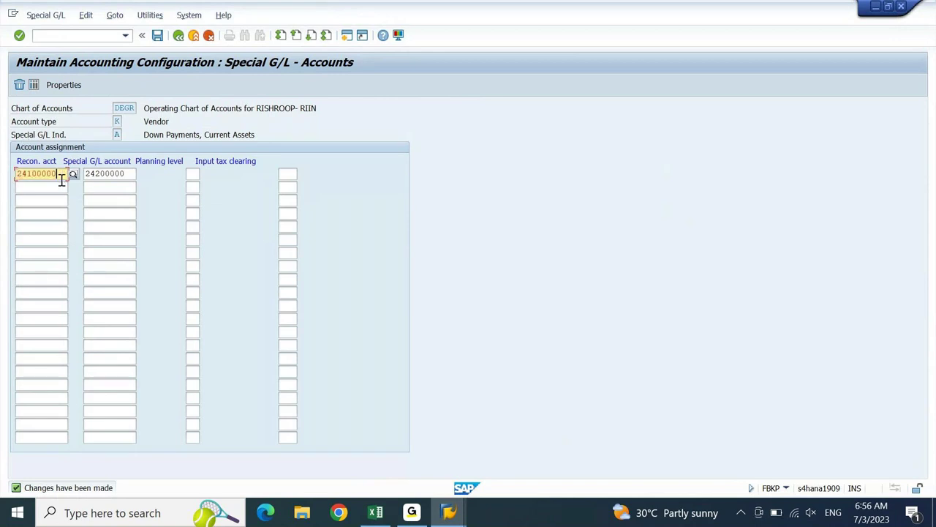
pyautogui.moveTo(61, 179); pyautogui.dragTo(2, 203)
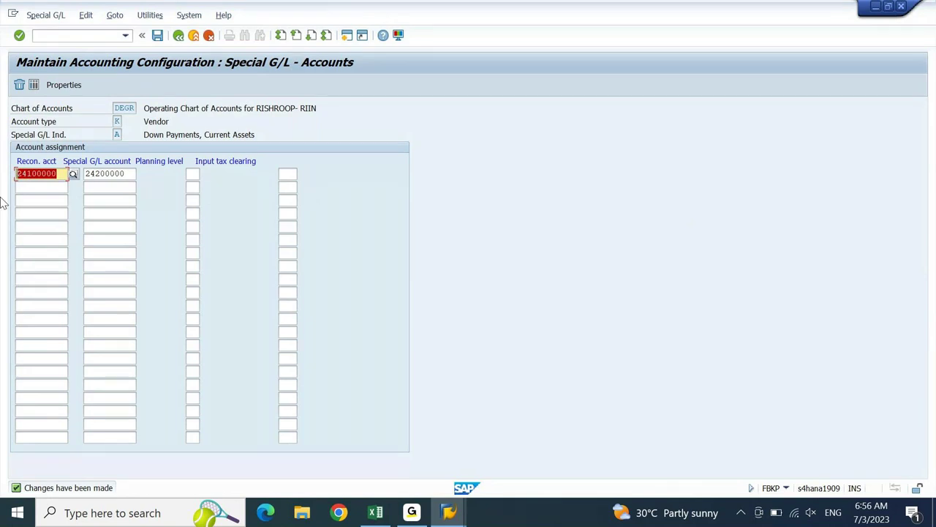
pyautogui.moveTo(129, 179); pyautogui.dragTo(2, 207)
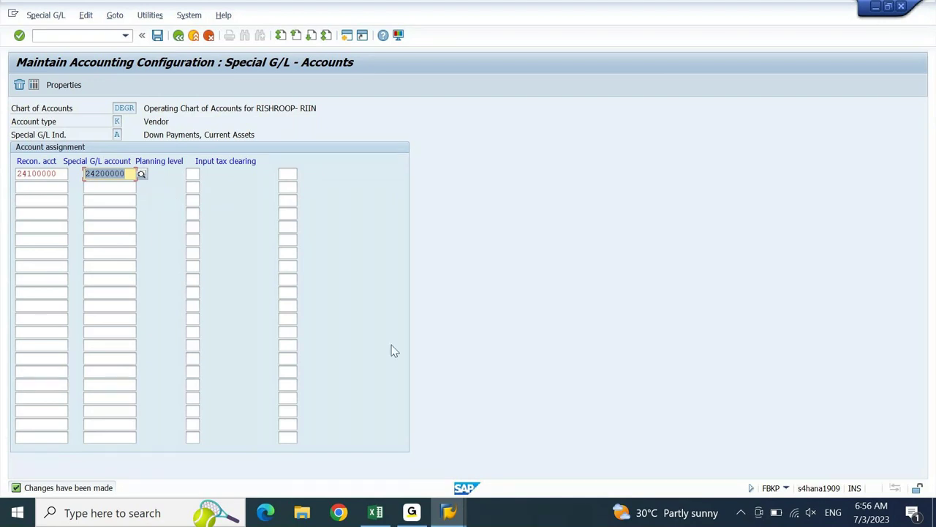
pyautogui.click(448, 516)
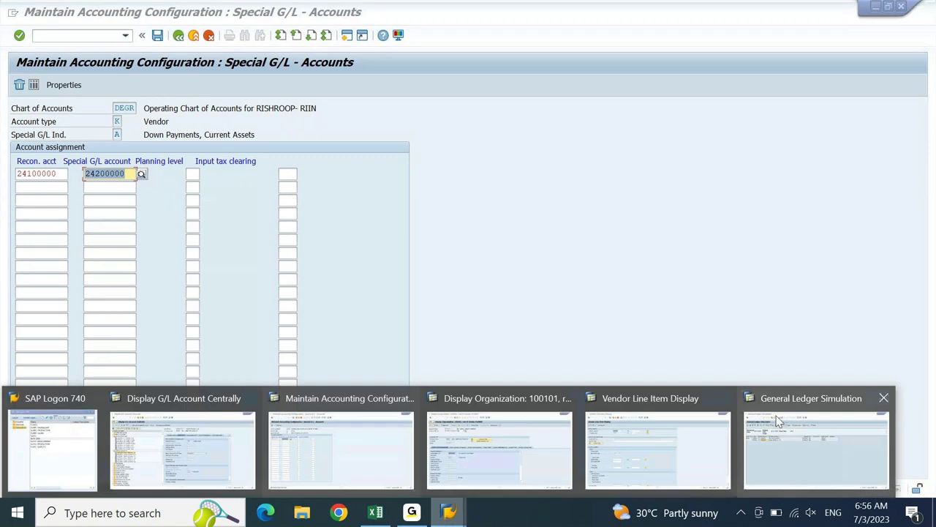
pyautogui.click(750, 442)
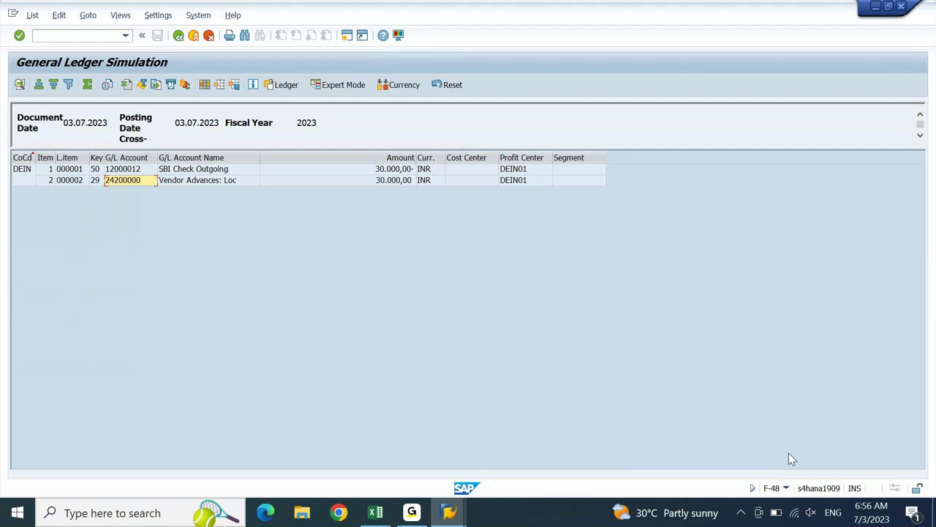
# Step: Leave the General Ledger Simulation and post the vendor down payment document
pyautogui.press('F3')
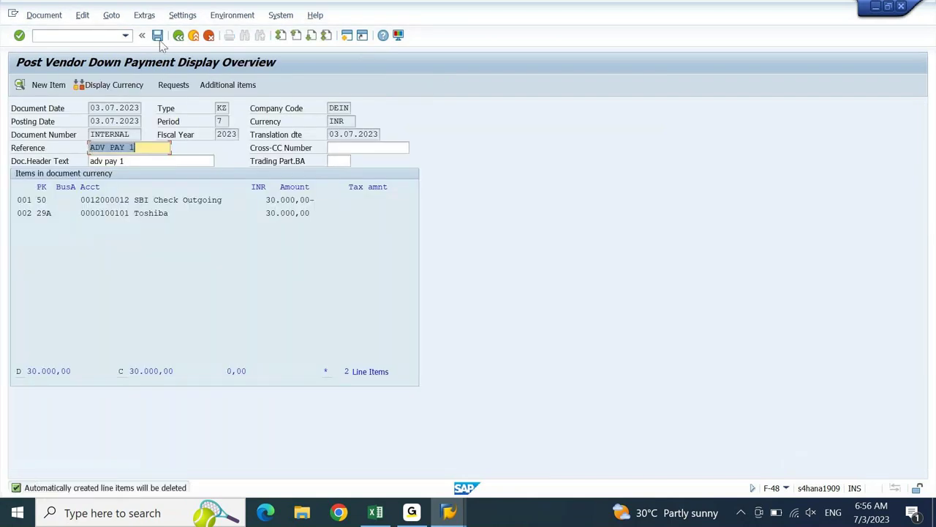
pyautogui.click(159, 38)
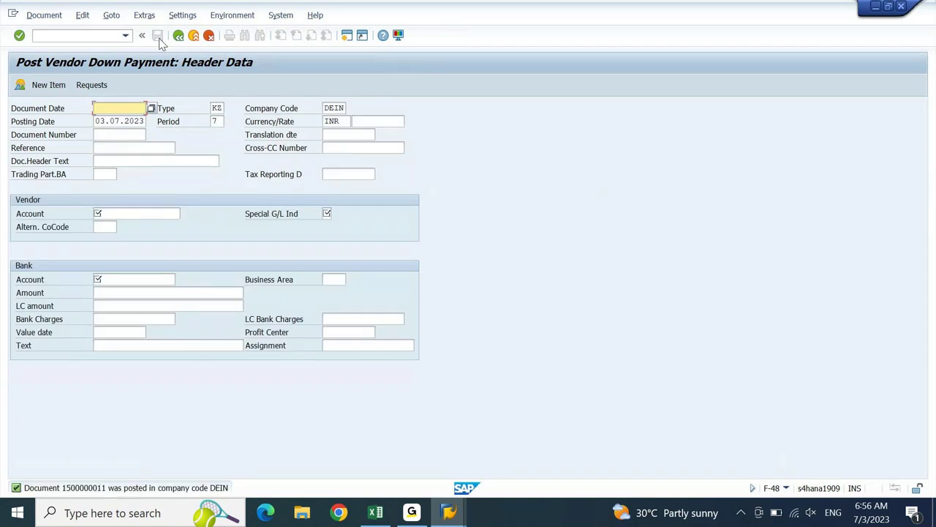
# Step: Switch to the Vendor Line Item Display session and examine the Toshiba vendor's open normal items
pyautogui.click(452, 510)
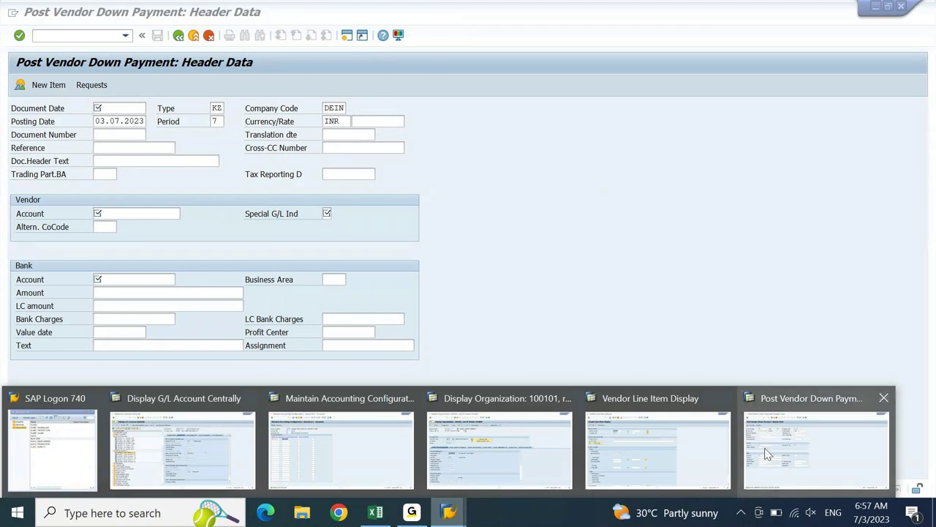
pyautogui.click(624, 443)
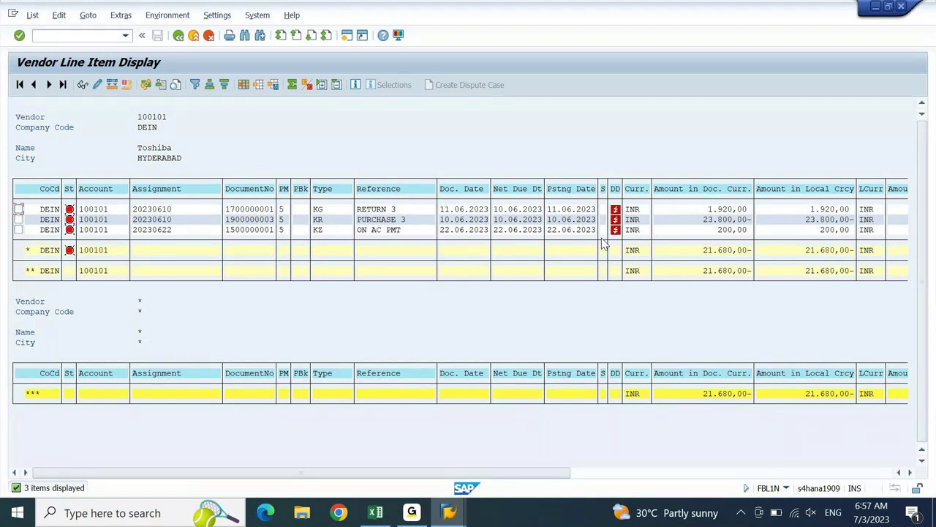
pyautogui.click(628, 477)
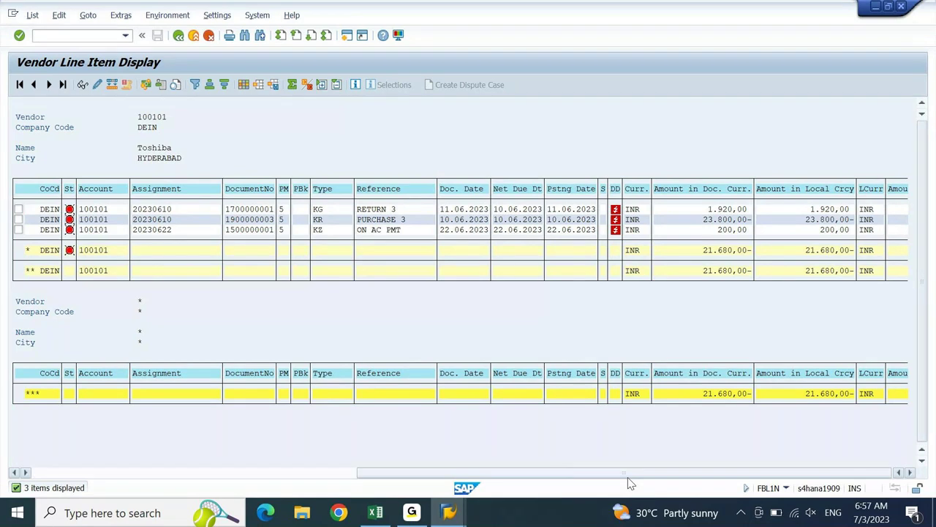
pyautogui.moveTo(627, 477); pyautogui.dragTo(315, 473)
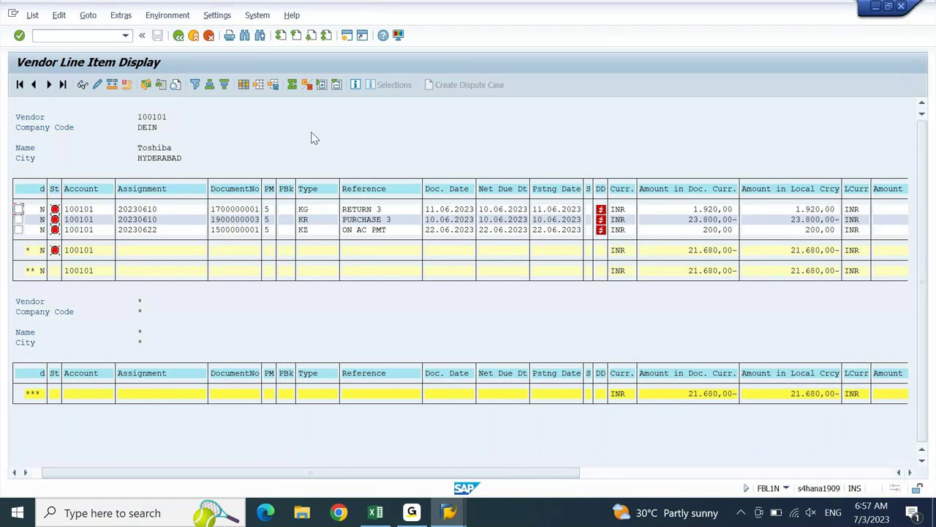
# Step: Find the hidden G/L Account field by searching for g/l, insert it before Document Number in the layout, and apply the change
pyautogui.click(242, 87)
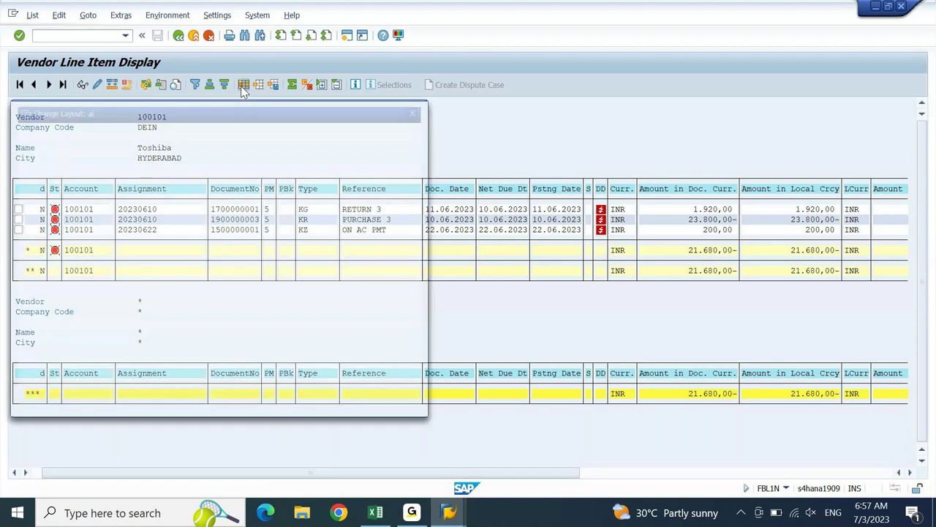
pyautogui.click(337, 259)
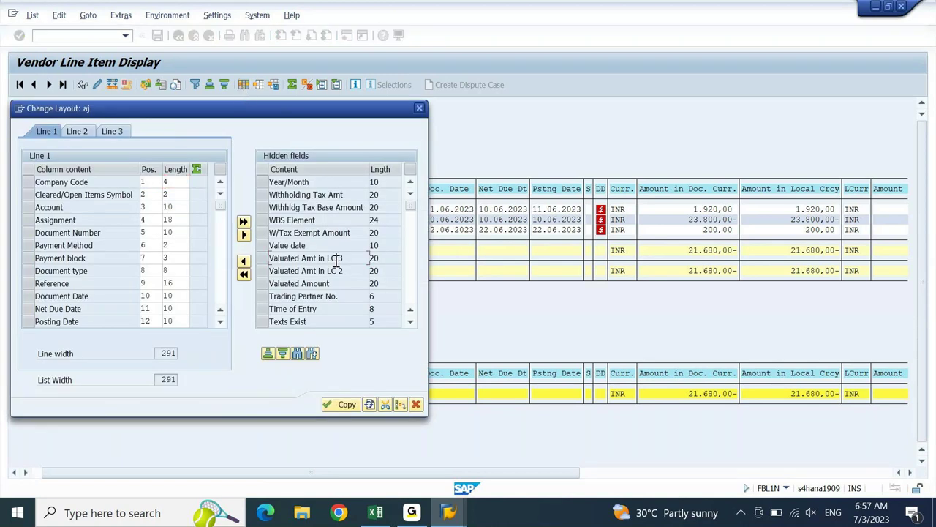
pyautogui.click(300, 355)
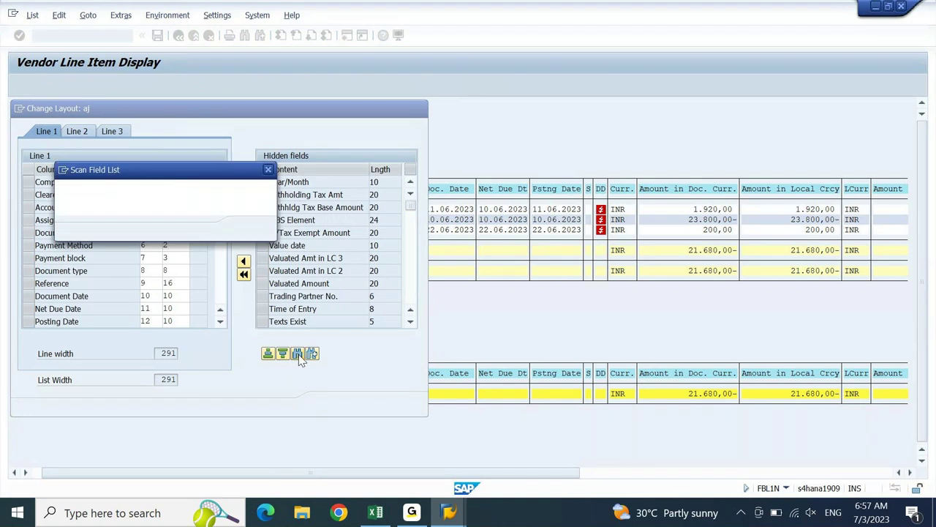
pyautogui.write('g/l')
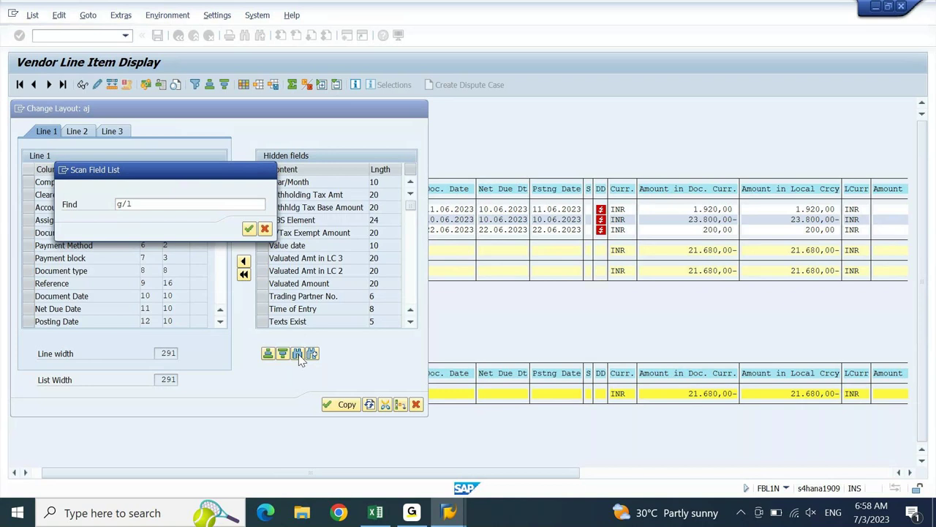
pyautogui.press('Return')
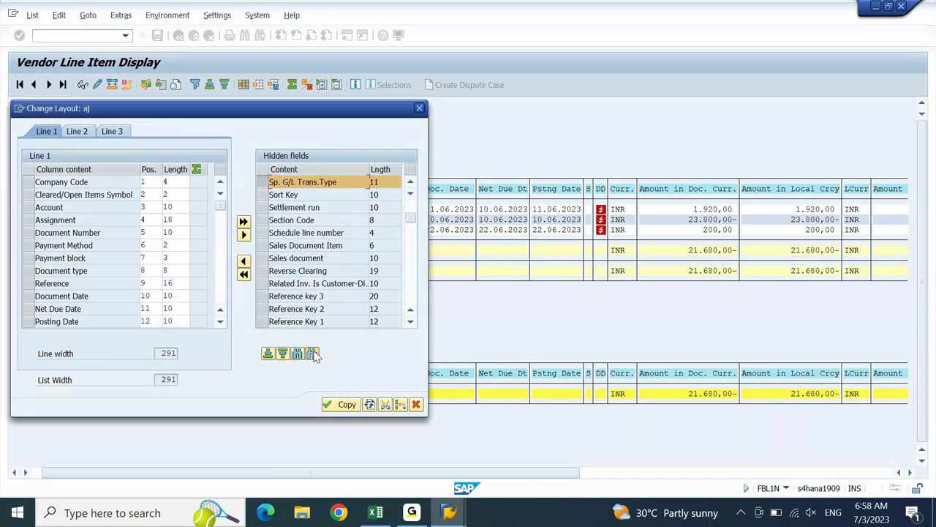
pyautogui.click(313, 354)
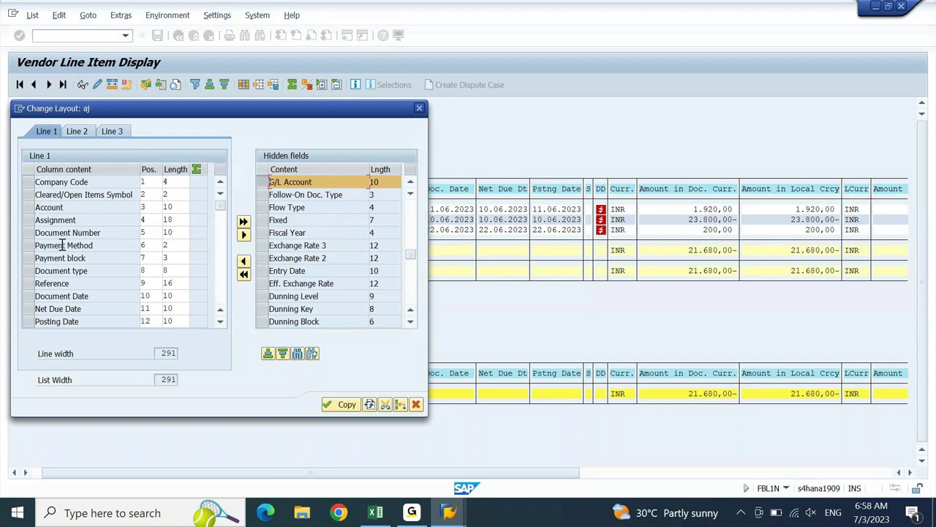
pyautogui.click(30, 232)
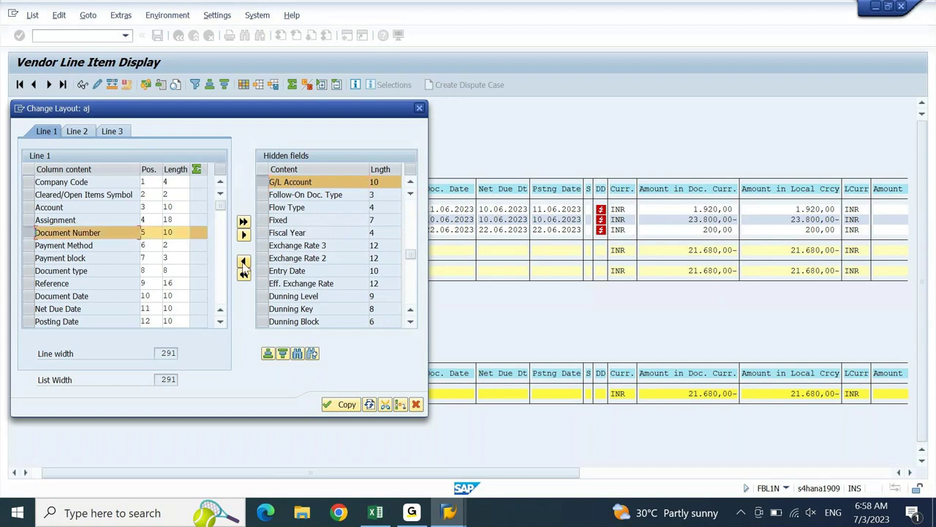
pyautogui.click(244, 262)
pyautogui.click(340, 404)
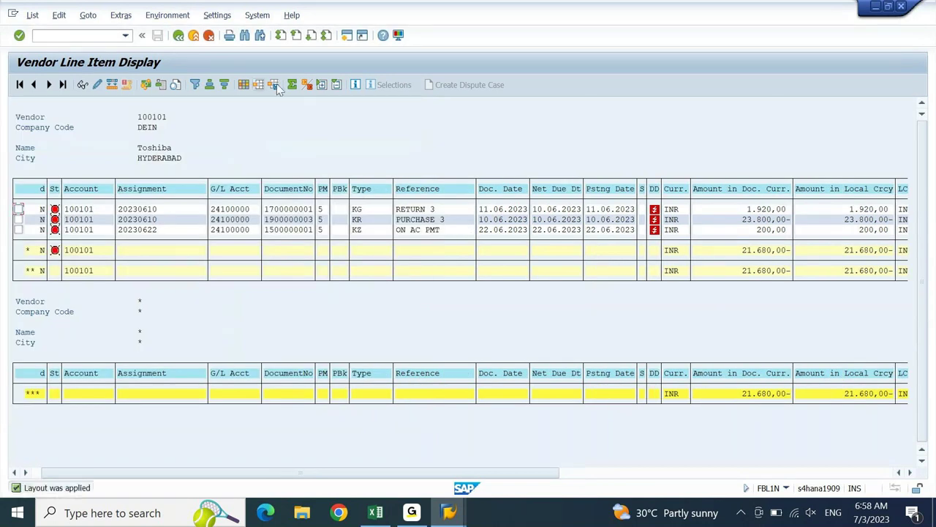
# Step: Save the line item layout as user-specific layout AJ, overwriting the existing one
pyautogui.click(277, 84)
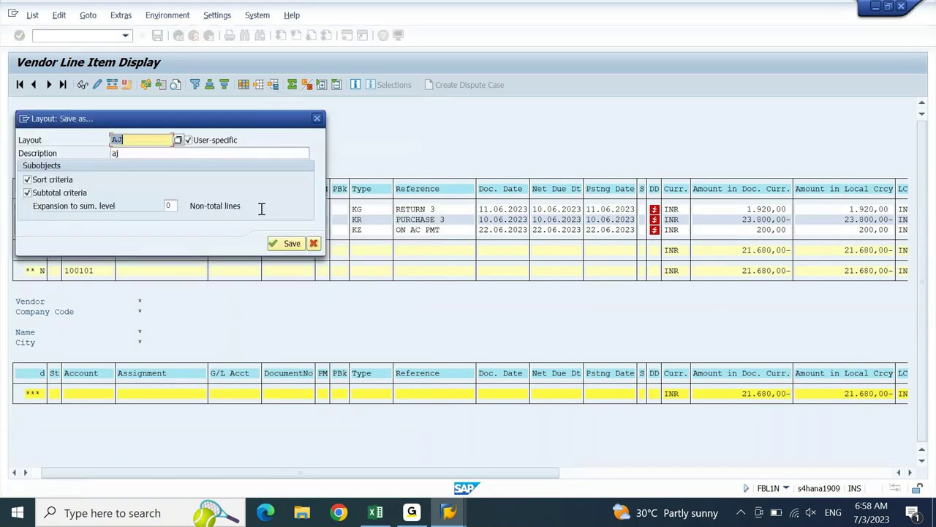
pyautogui.click(285, 246)
pyautogui.click(286, 246)
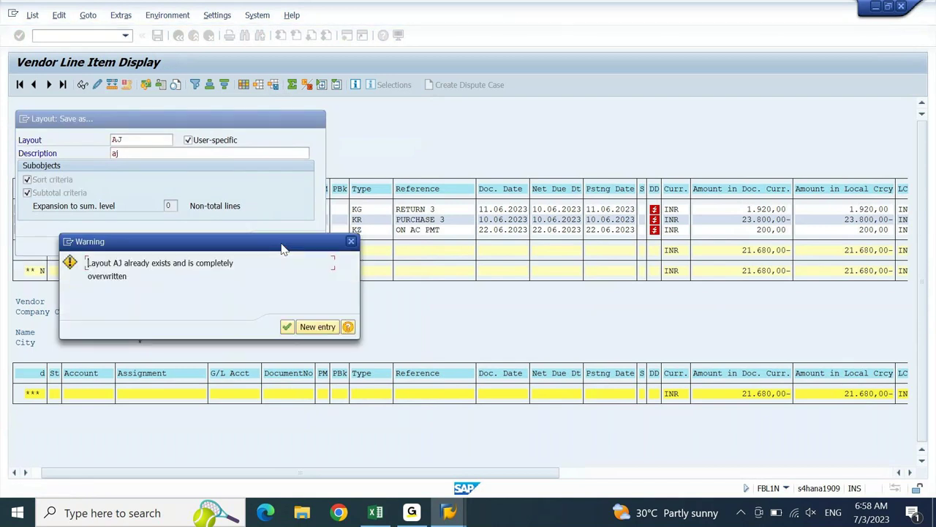
pyautogui.click(287, 327)
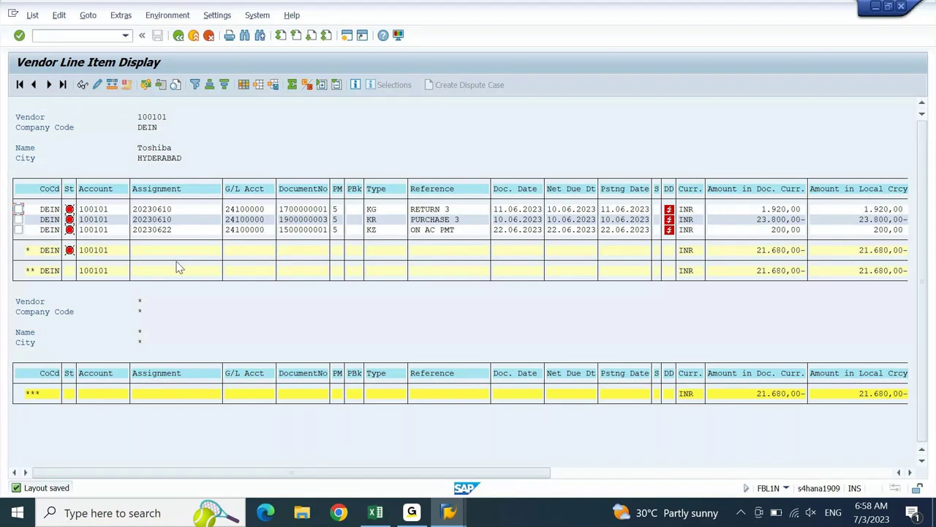
# Step: Return to the selection screen, include special G/L transactions with the normal items, and run the vendor line item list
pyautogui.doubleClick(233, 236)
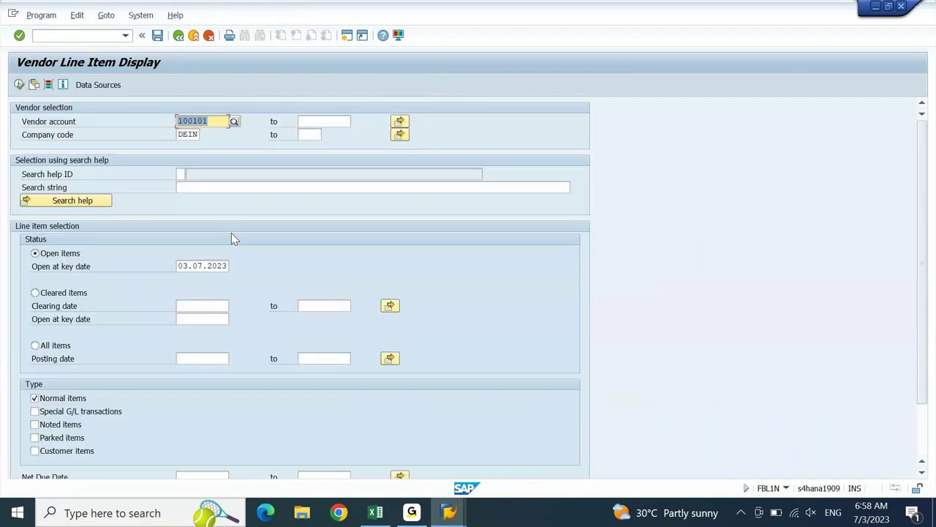
pyautogui.click(86, 412)
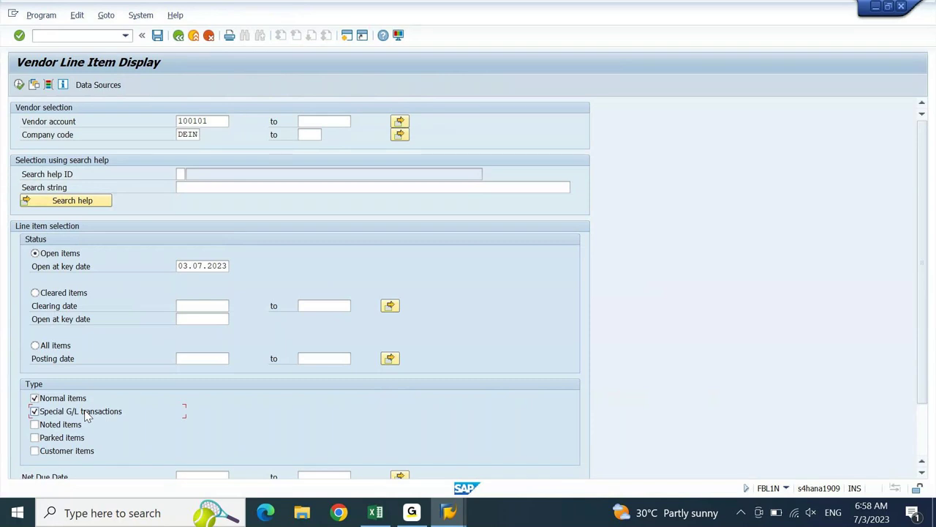
pyautogui.press('F8')
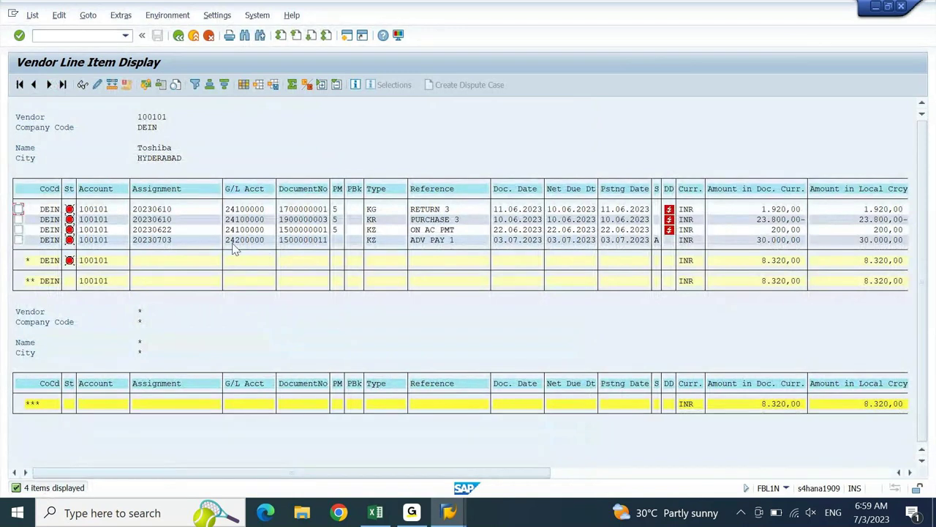
# Step: Compare the ADV PAY 1 line's G/L account, special G/L indicator, amount and reference with those of the normal items
pyautogui.click(233, 243)
pyautogui.click(248, 231)
pyautogui.click(657, 242)
pyautogui.click(779, 244)
pyautogui.click(460, 241)
pyautogui.click(446, 210)
pyautogui.click(256, 241)
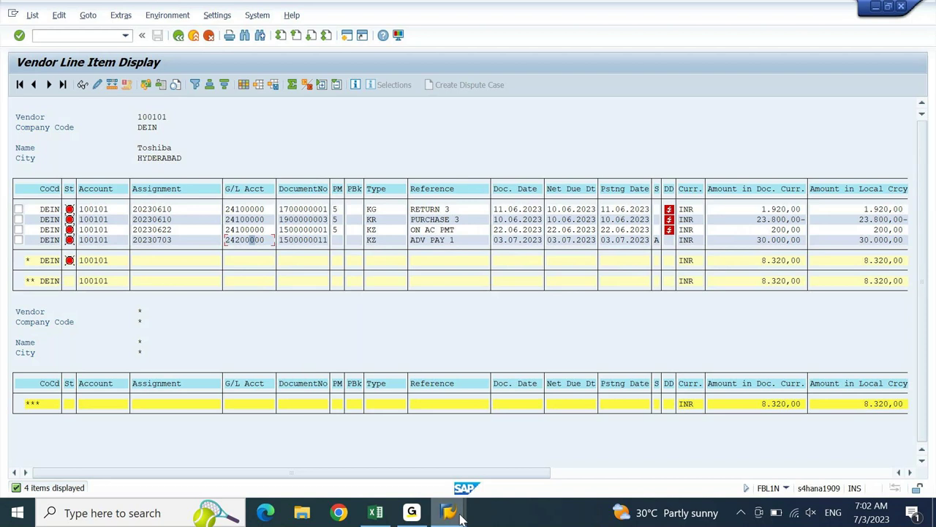
# Step: Preview the Toshiba business partner and Special G/L configuration sessions, and return to SAP Easy Access in the down payment session
pyautogui.moveTo(449, 512)
pyautogui.moveTo(538, 446)
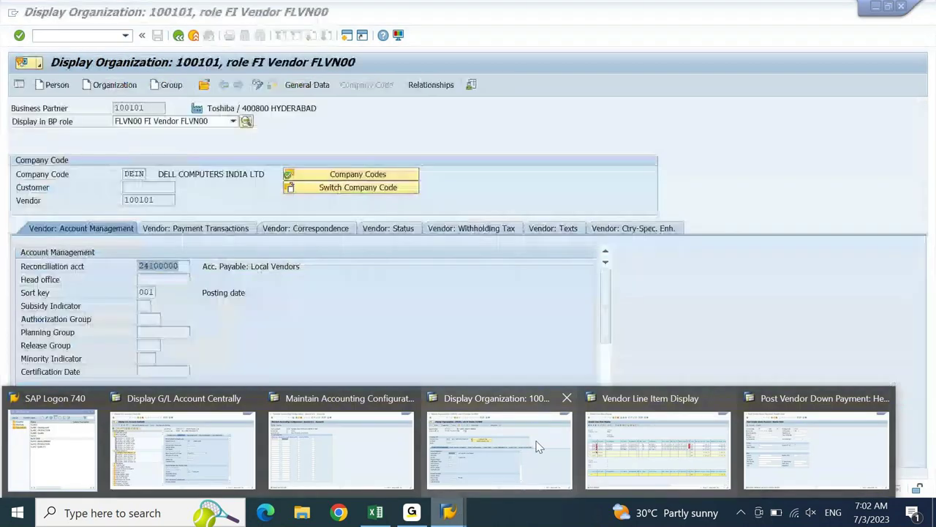
pyautogui.moveTo(331, 467)
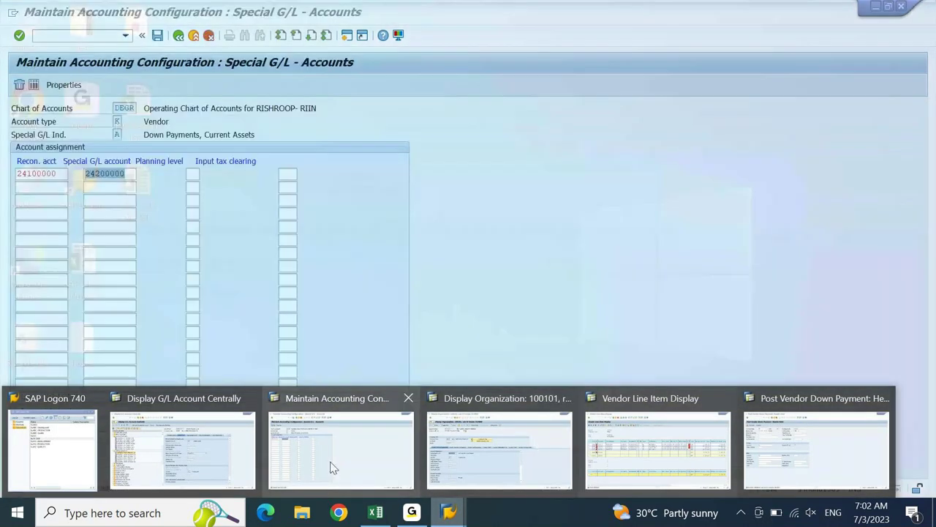
pyautogui.moveTo(584, 439)
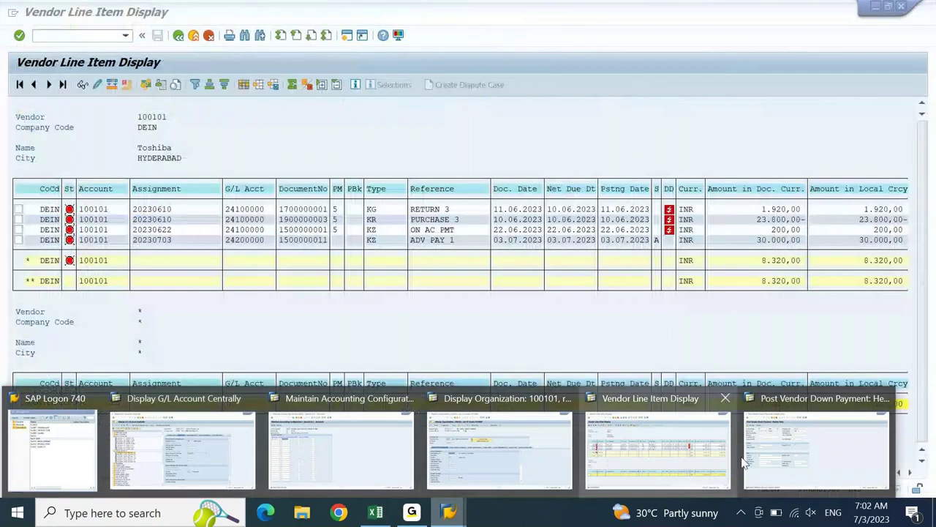
pyautogui.click(787, 462)
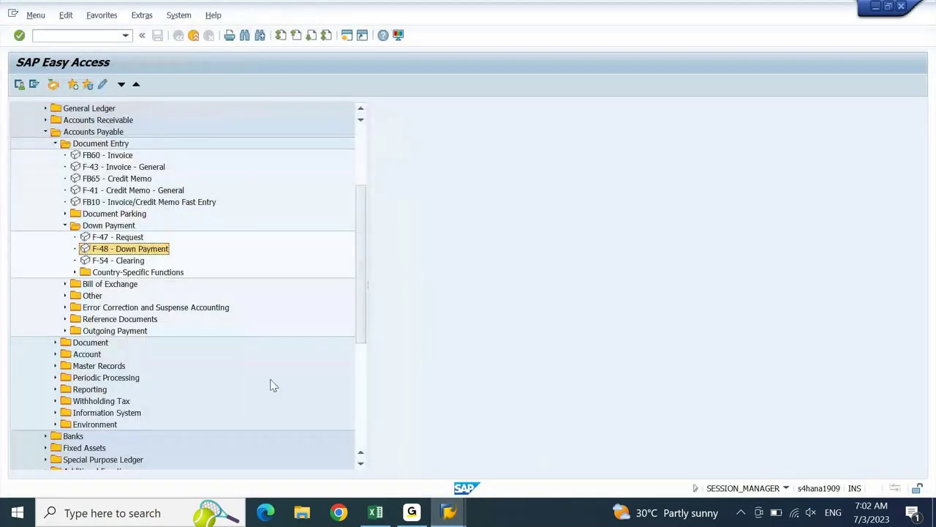
pyautogui.click(129, 242)
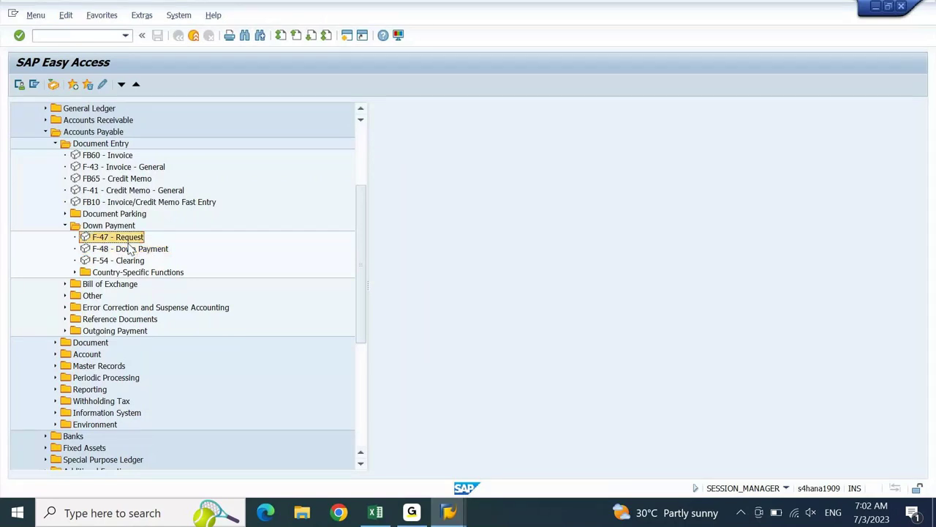
pyautogui.press('Down')
pyautogui.press('Down')
pyautogui.press('Down')
pyautogui.press('Down')
pyautogui.press('Right')
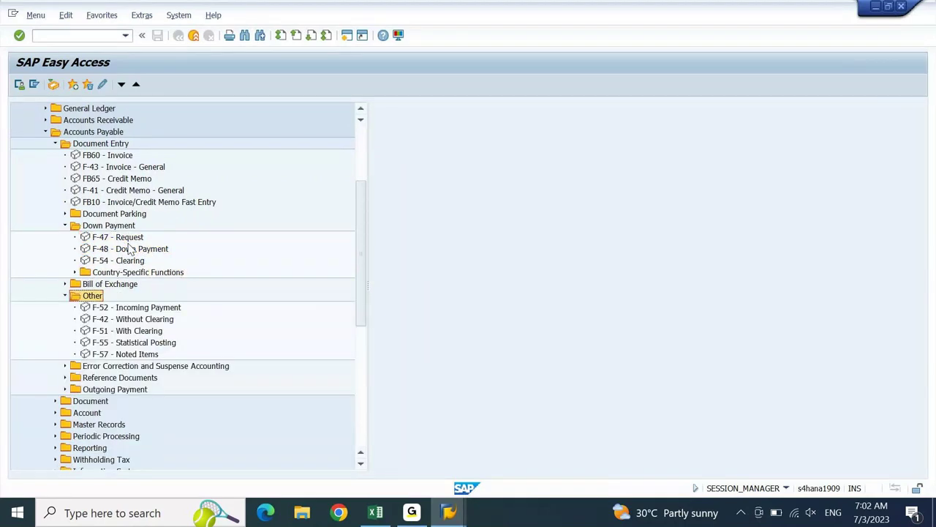
pyautogui.press('Left')
# Step: Expand the Outgoing Payment folder under Accounts Payable document entry and start transaction F-59 - Payment Request
pyautogui.press('Down')
pyautogui.press('Down')
pyautogui.press('Down')
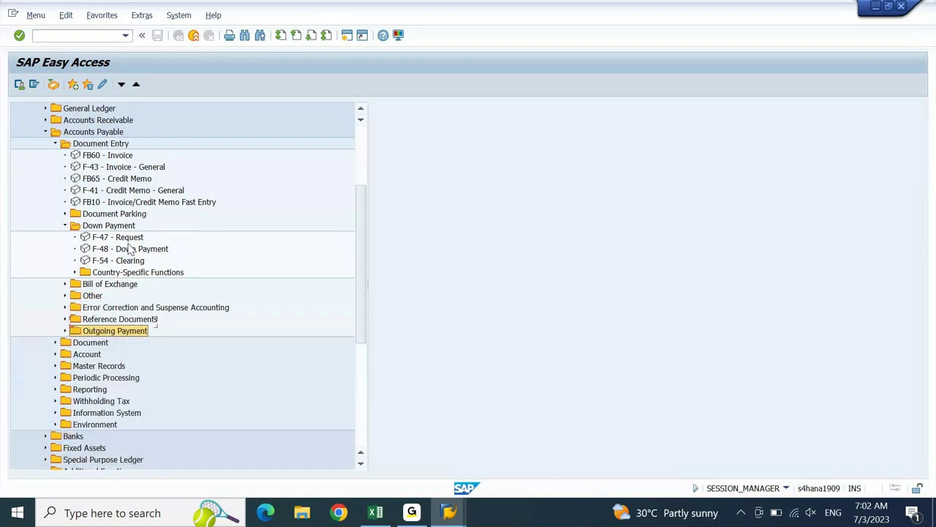
pyautogui.press('Right')
pyautogui.press('Down')
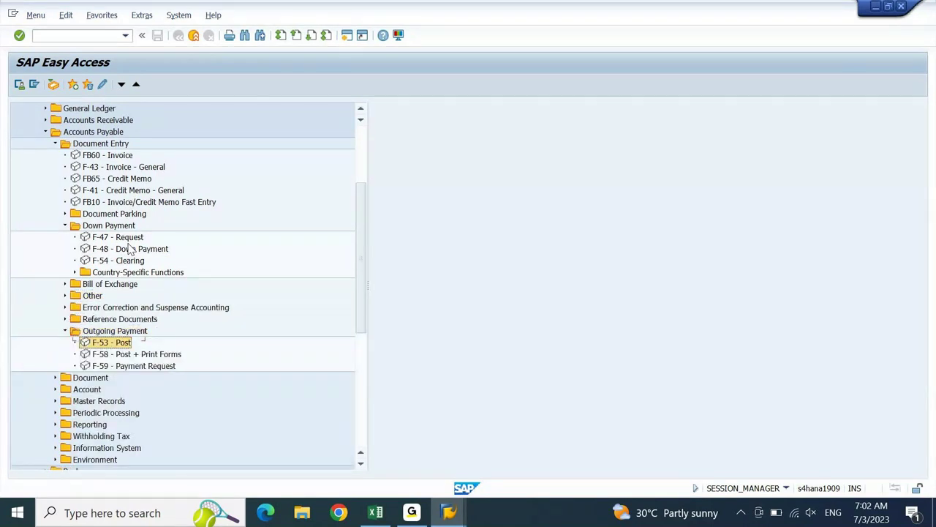
pyautogui.press('Down')
pyautogui.press('Down')
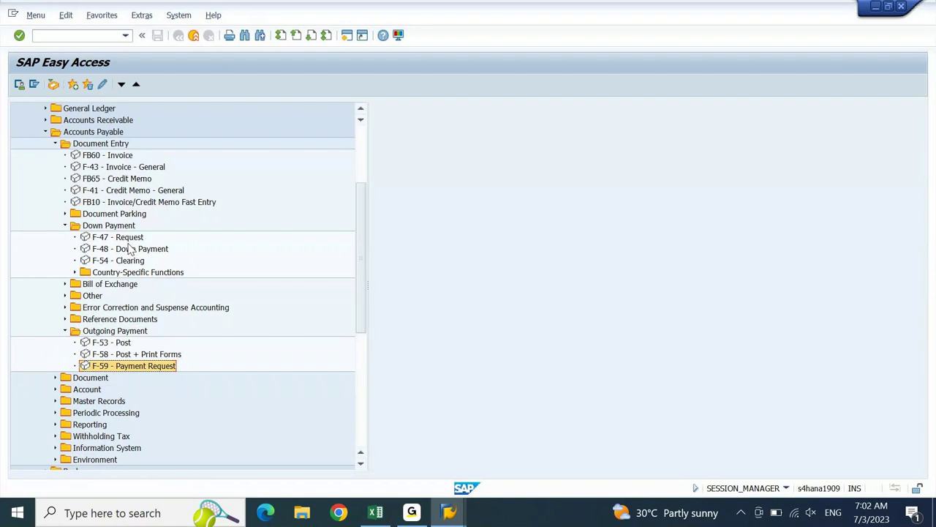
pyautogui.click(128, 243)
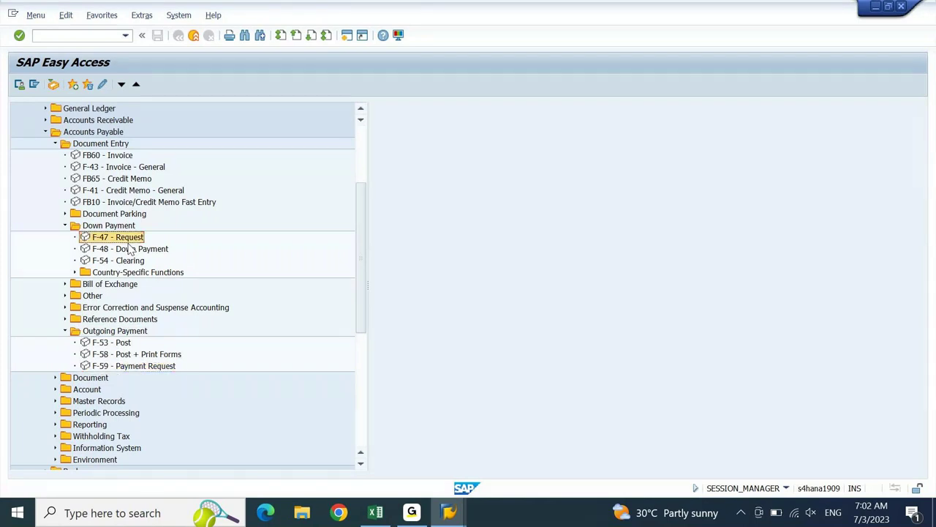
pyautogui.click(127, 369)
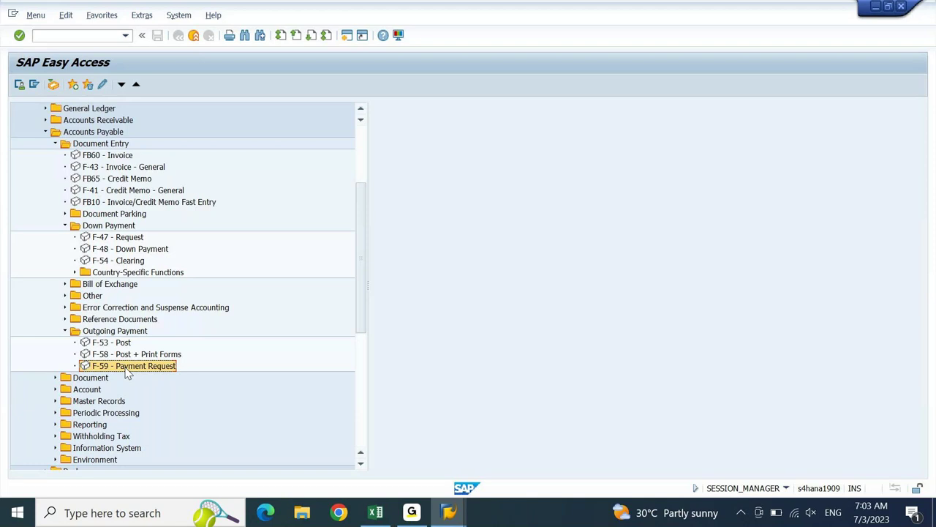
pyautogui.doubleClick(173, 365)
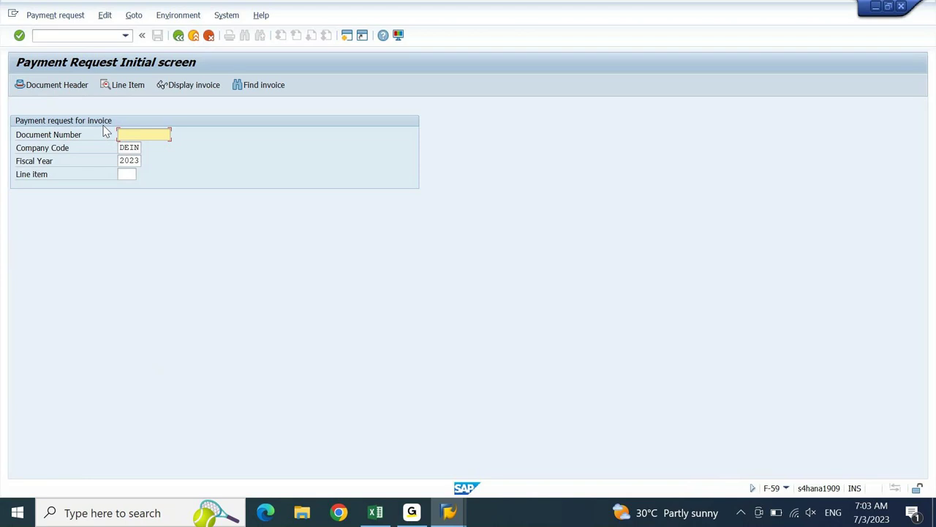
# Step: Copy the RETURN 3 item's document number from the vendor line items into the payment request's document number
pyautogui.hotkey('alt', 'Tab')
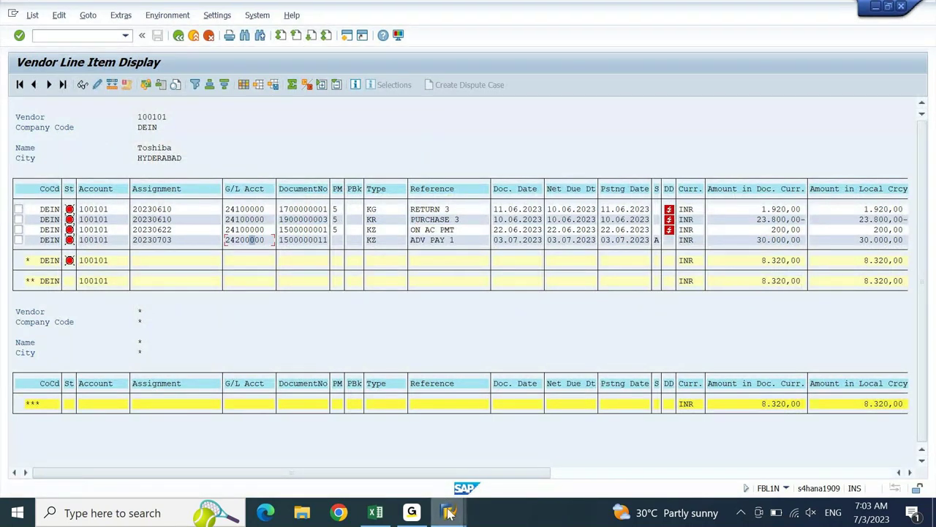
pyautogui.moveTo(448, 511)
pyautogui.click(865, 450)
pyautogui.hotkey('ctrl', 'v')
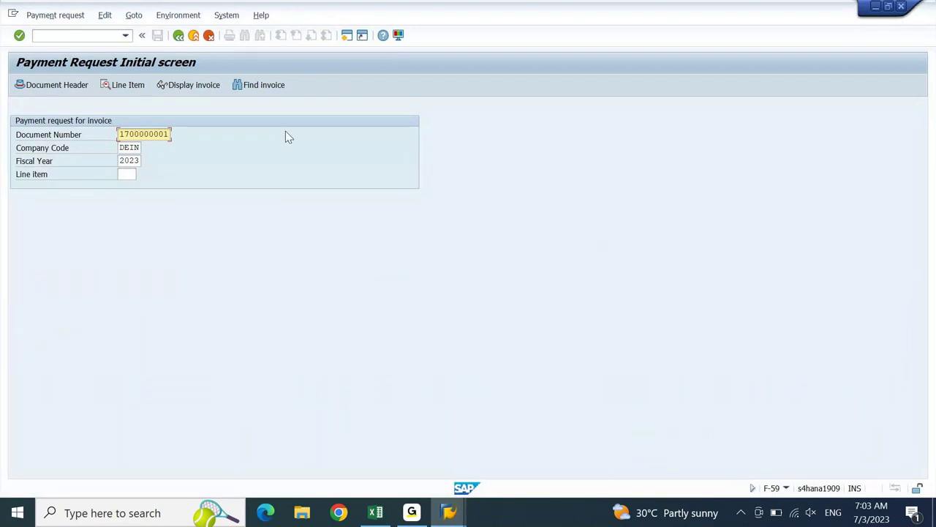
# Step: Display the RETURN 3 document from the payment request, return, and try to submit the request without a line item
pyautogui.click(185, 83)
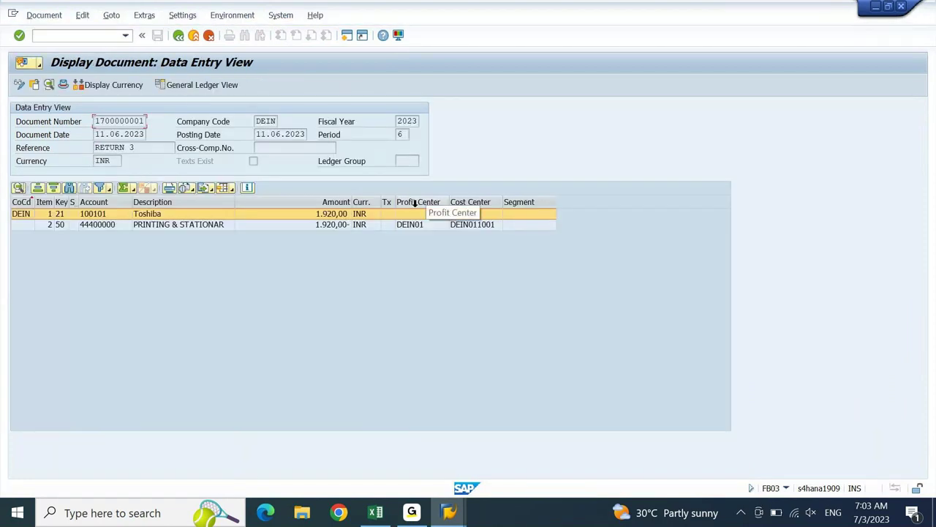
pyautogui.press('F3')
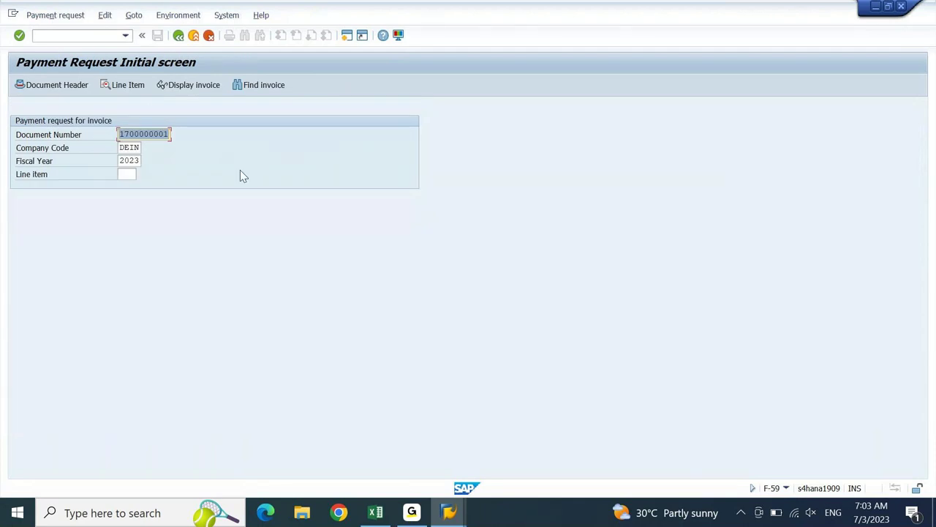
pyautogui.press('Return')
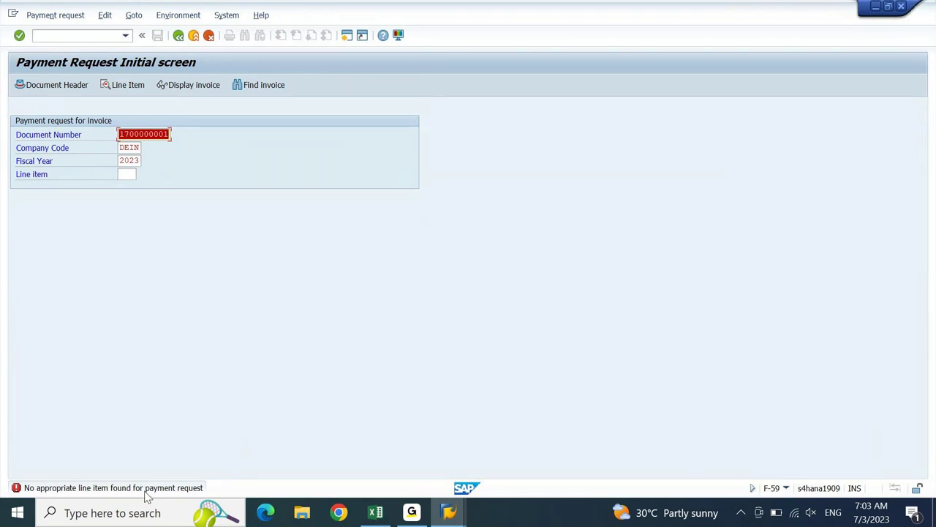
# Step: Display the RETURN 3 document again, widen its item column to identify the vendor line item, and return to the payment request
pyautogui.click(128, 174)
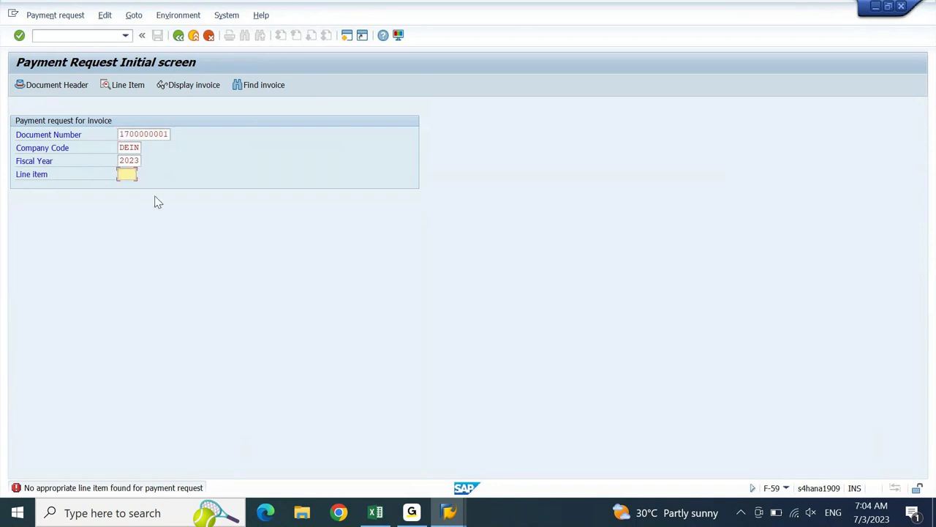
pyautogui.click(213, 87)
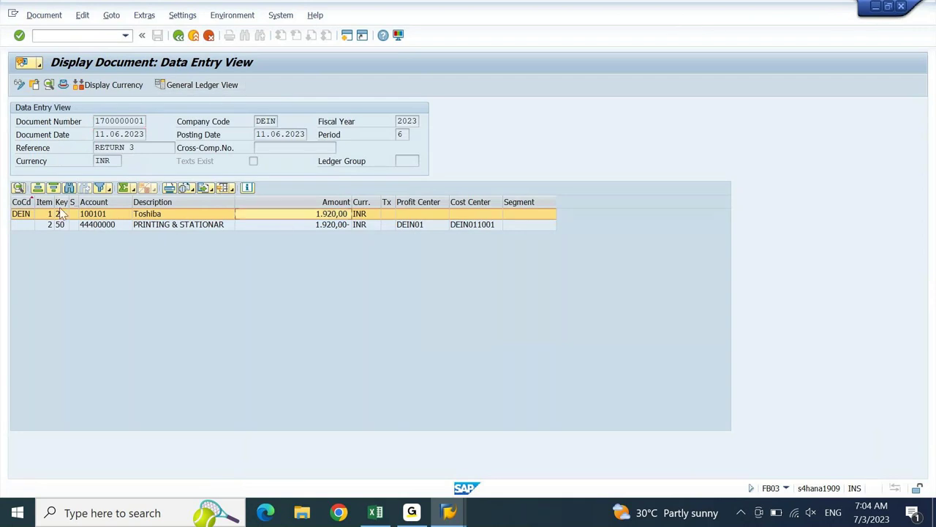
pyautogui.moveTo(54, 201); pyautogui.dragTo(125, 193)
pyautogui.click(112, 217)
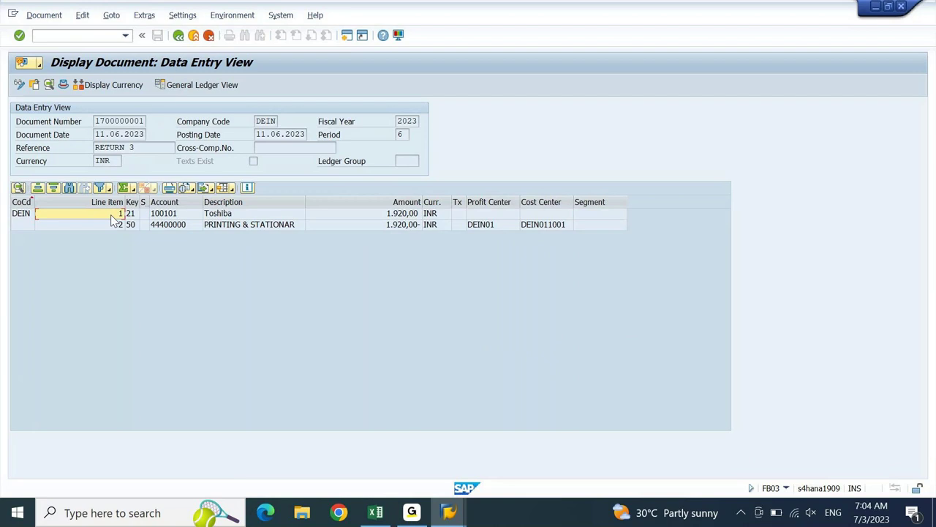
pyautogui.press('F3')
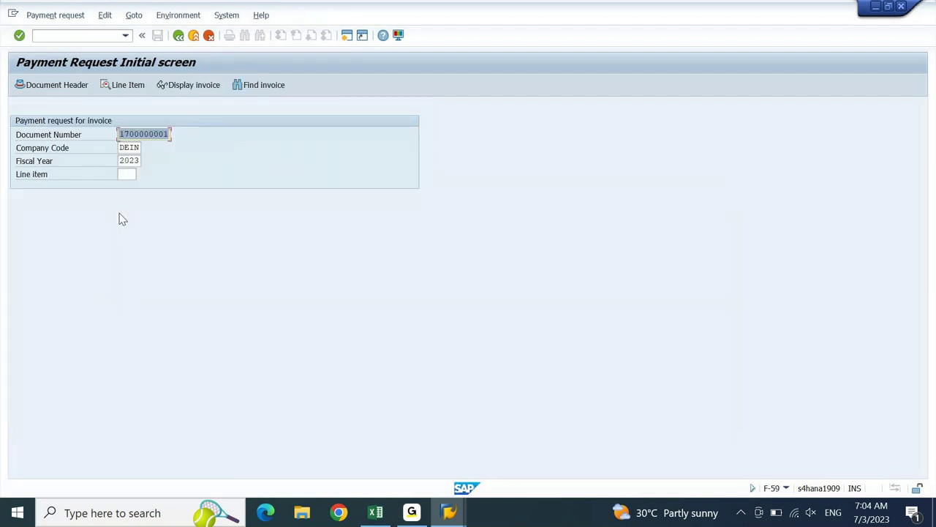
# Step: Set the payment request's line item to 1 and try to submit the request for the RETURN 3 document
pyautogui.click(128, 175)
pyautogui.write('1')
pyautogui.press('Return')
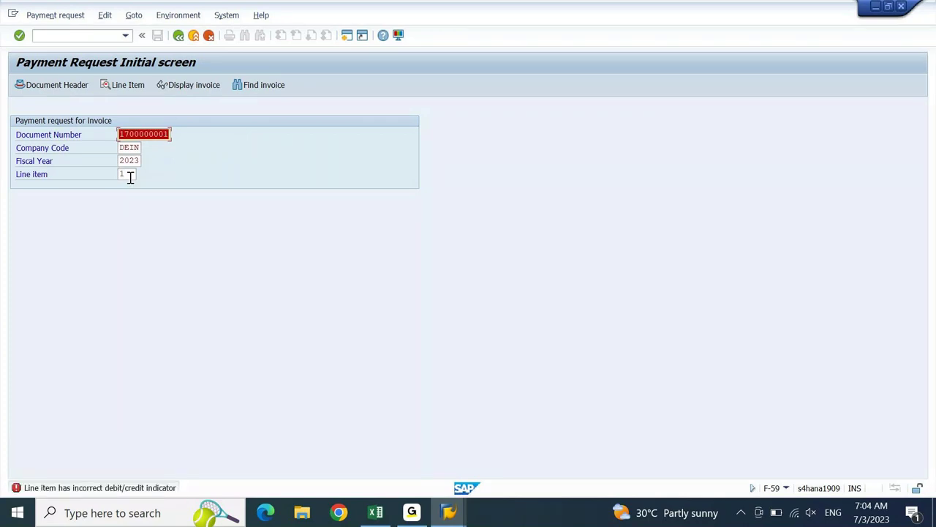
pyautogui.click(129, 175)
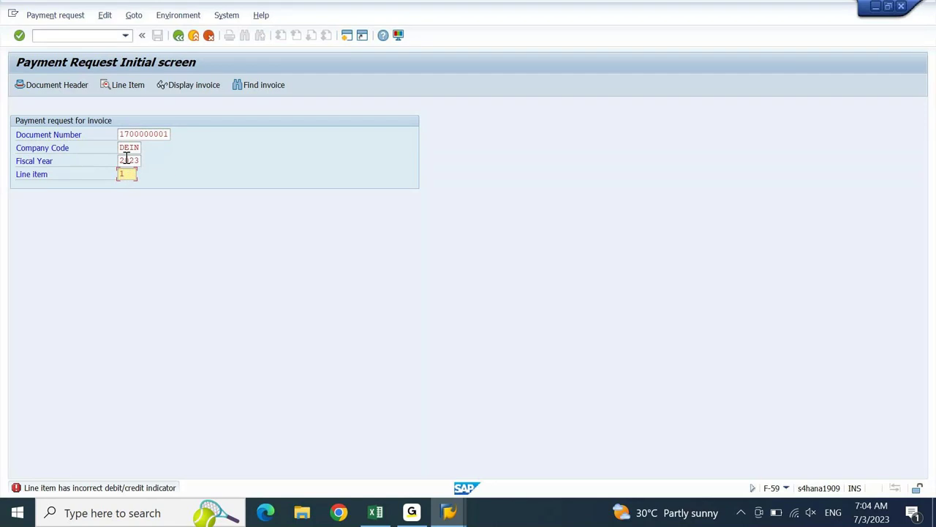
pyautogui.click(135, 134)
pyautogui.press('Return')
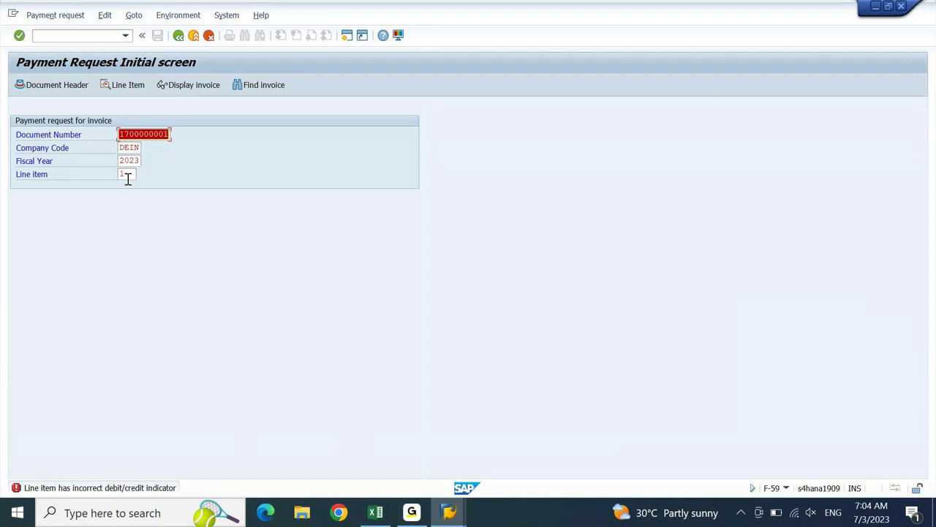
# Step: Clear the line item, try to open the document header, and empty the document number, company code and fiscal year
pyautogui.press('Tab')
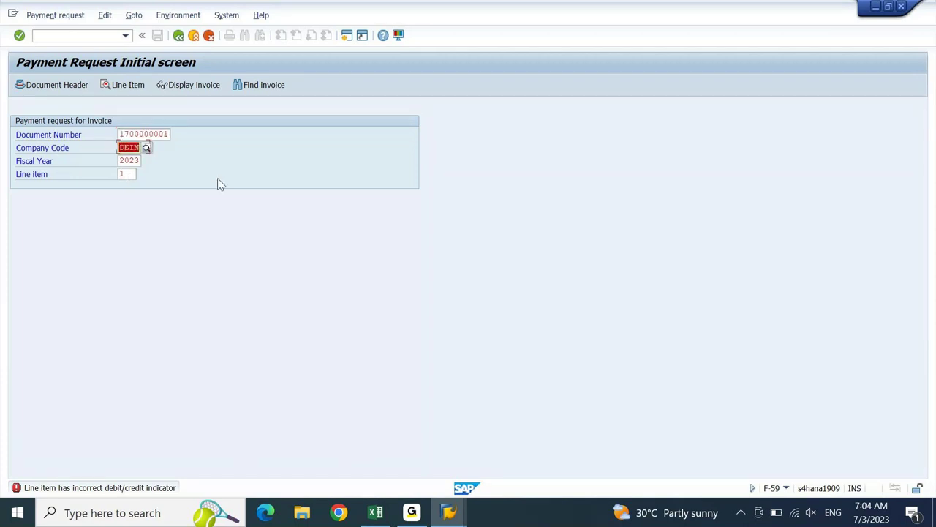
pyautogui.press('BackSpace')
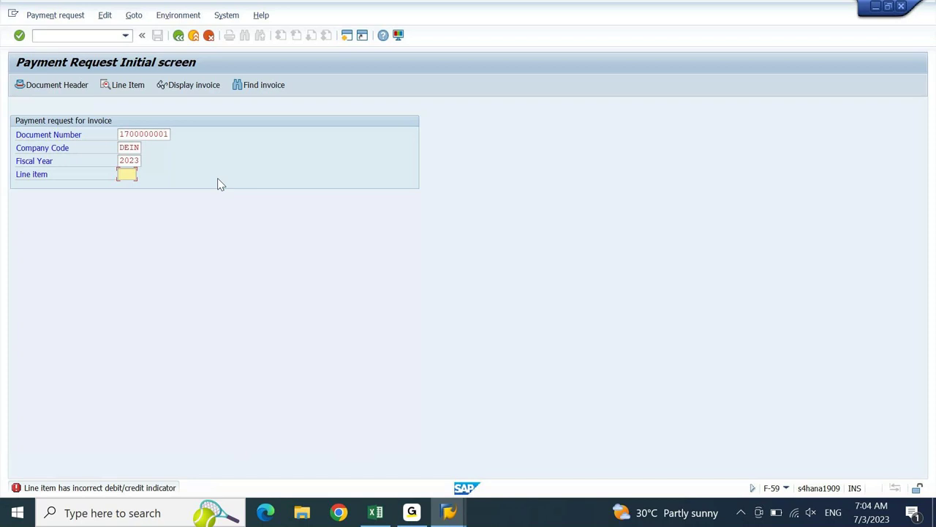
pyautogui.click(73, 90)
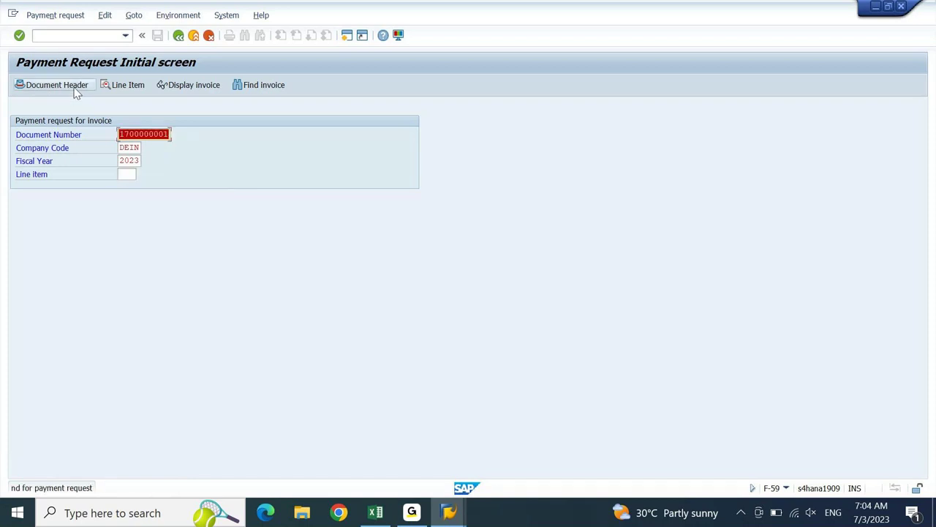
pyautogui.press('BackSpace')
pyautogui.press('Tab')
pyautogui.press('BackSpace')
pyautogui.press('Tab')
pyautogui.press('BackSpace')
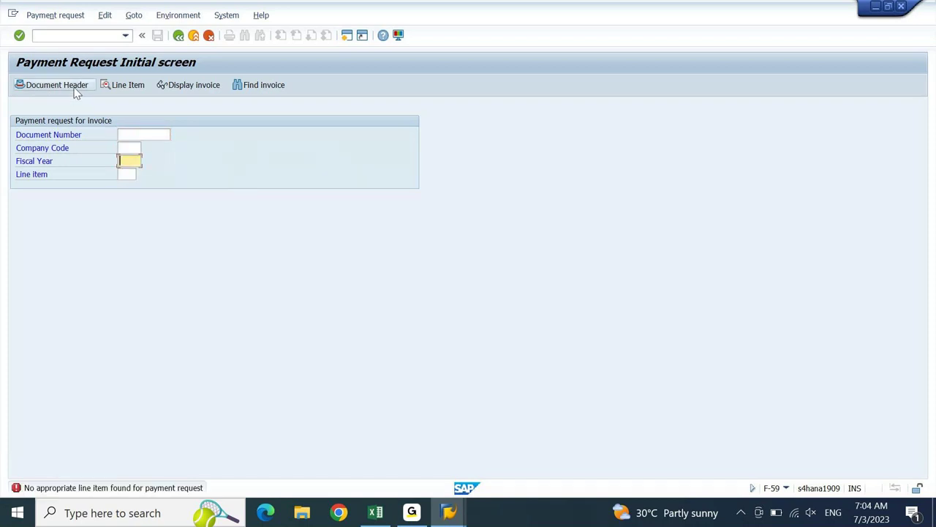
# Step: Find the RETURN 3 document by its document number, select it for the payment request, and try to open its document header
pyautogui.click(263, 85)
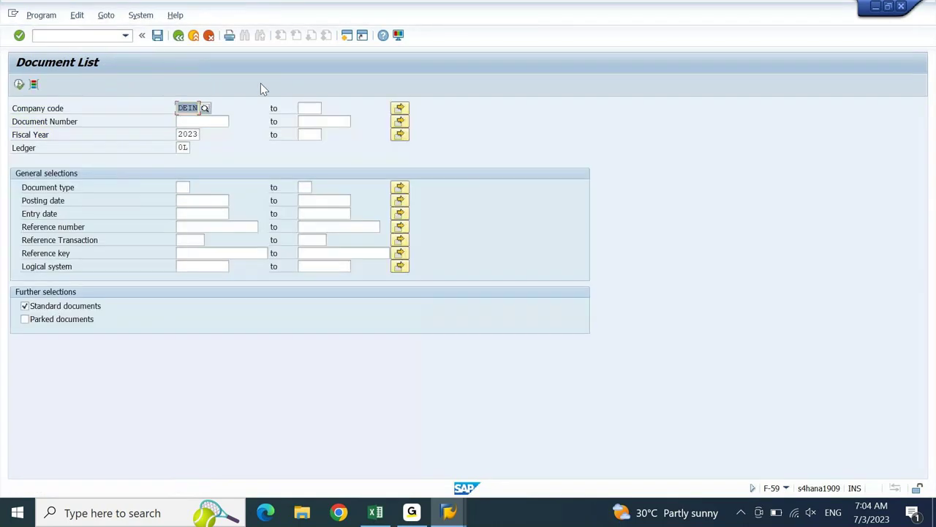
pyautogui.click(205, 121)
pyautogui.hotkey('ctrl', 'v')
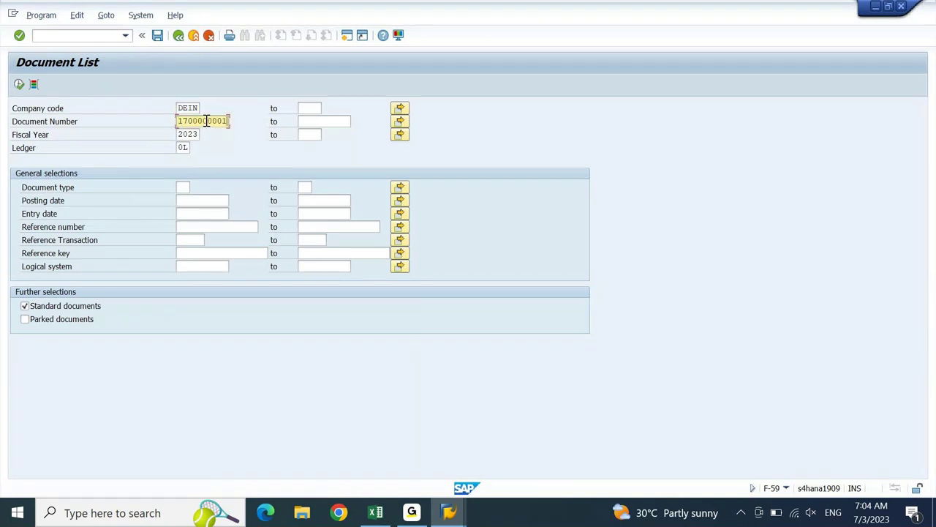
pyautogui.press('F8')
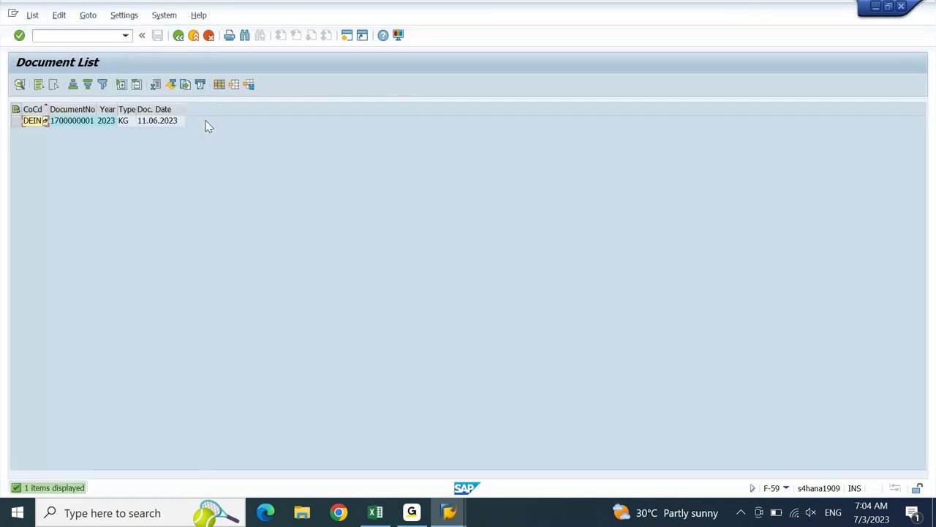
pyautogui.doubleClick(32, 122)
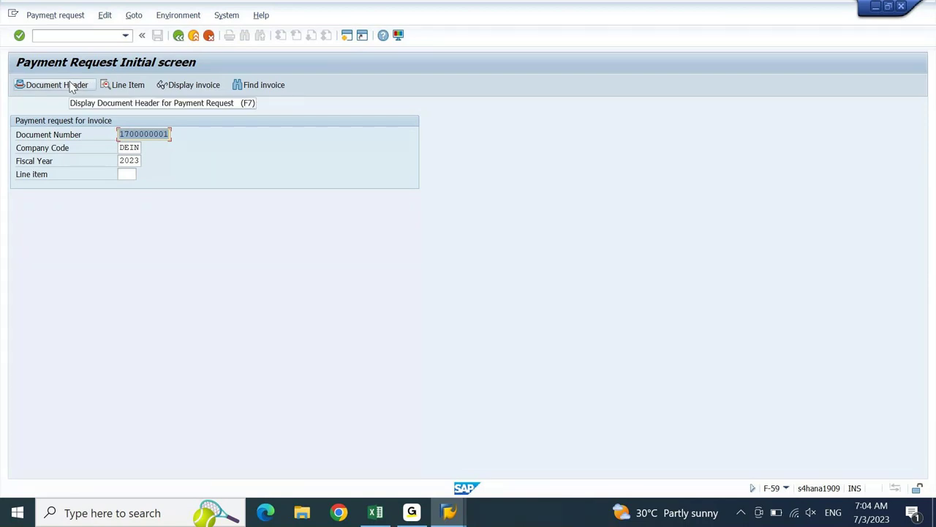
pyautogui.click(72, 86)
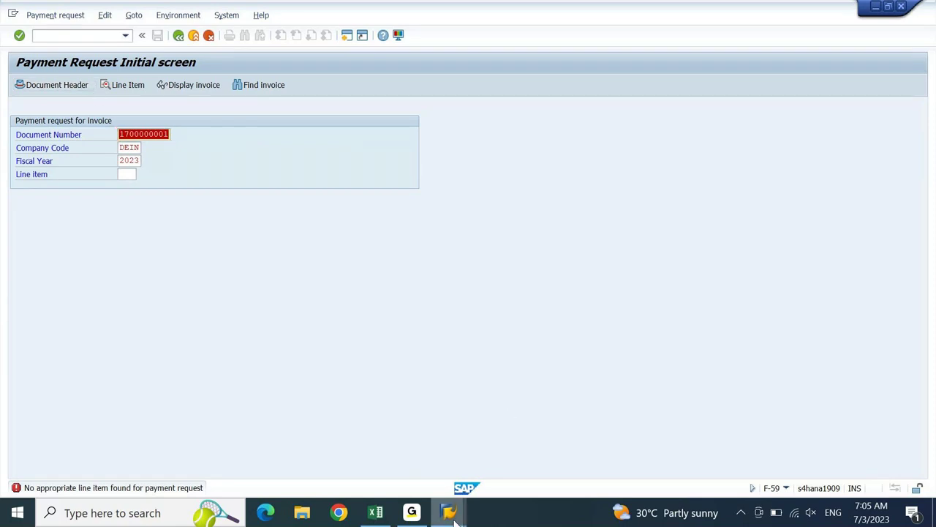
# Step: Copy the PURCHASE 3 item's document number from the vendor line items into the payment request and submit it
pyautogui.moveTo(455, 519)
pyautogui.click(667, 451)
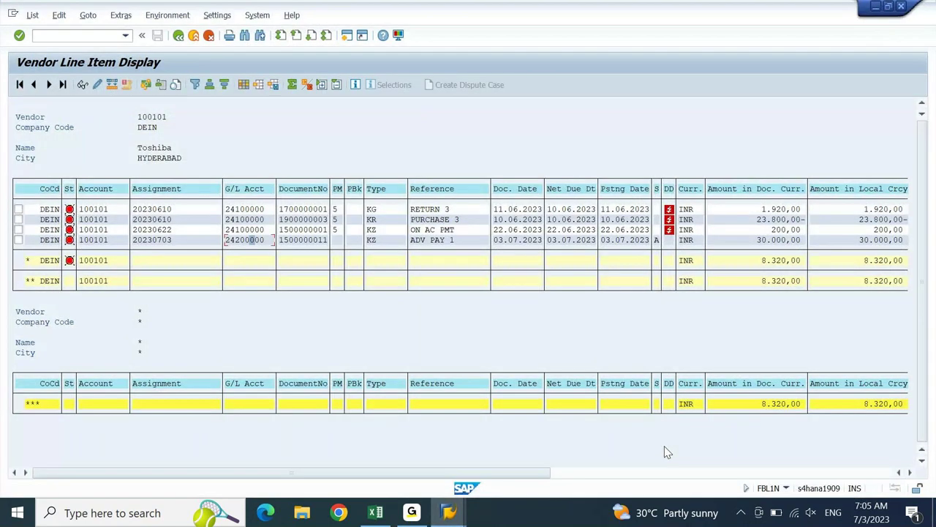
pyautogui.click(298, 219)
pyautogui.moveTo(298, 220); pyautogui.dragTo(332, 216)
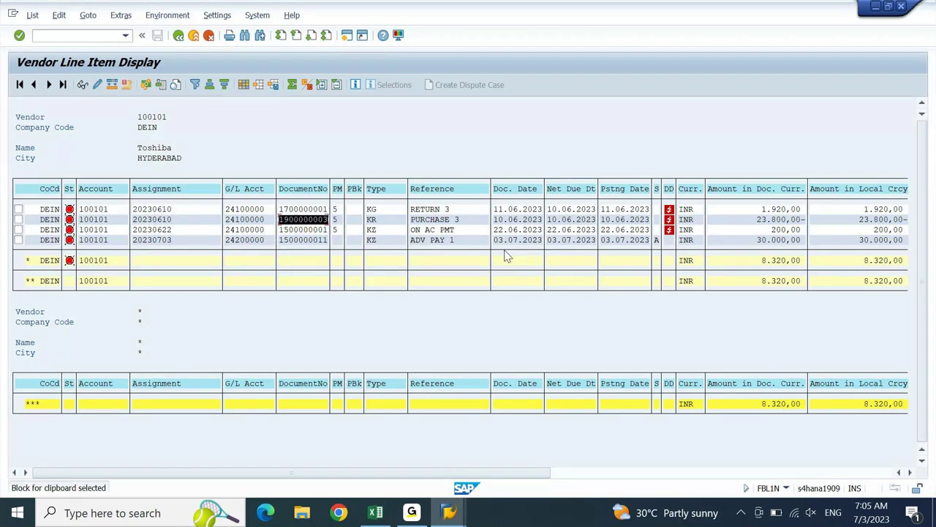
pyautogui.hotkey('ctrl', 'c')
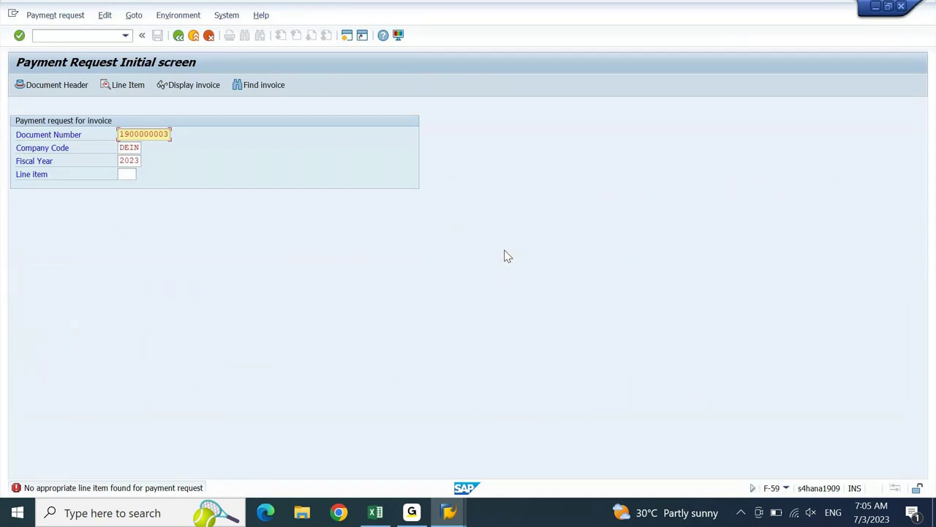
pyautogui.press('Return')
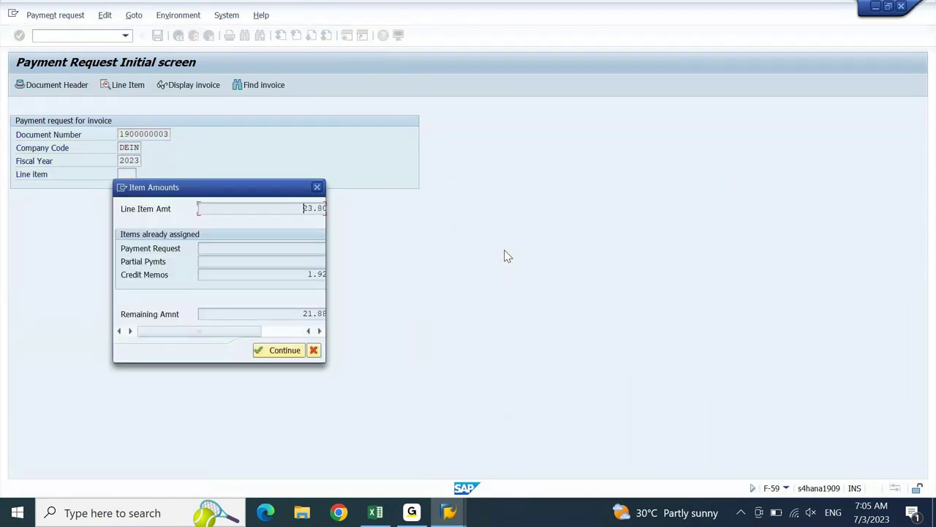
# Step: Review the line item amount, assigned credit memos and remaining amount, and continue to the payment request header data
pyautogui.moveTo(276, 192); pyautogui.dragTo(418, 126)
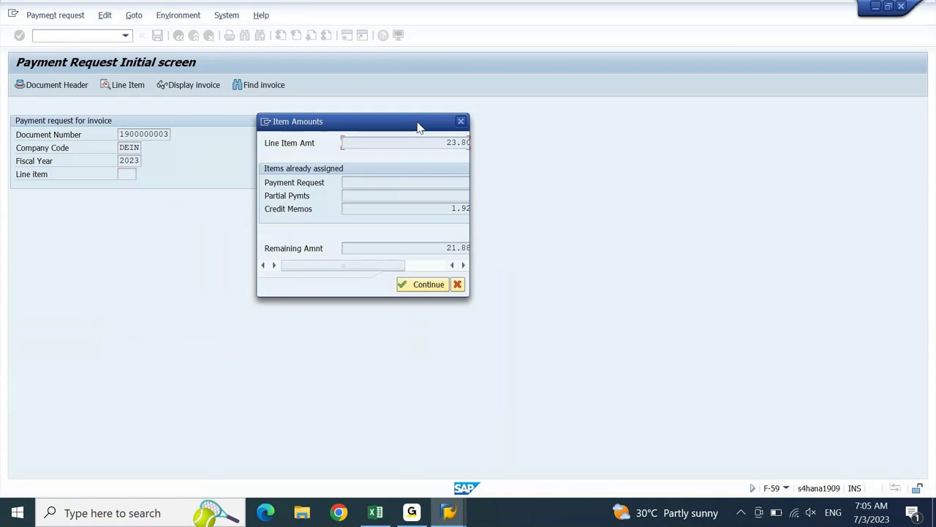
pyautogui.click(424, 266)
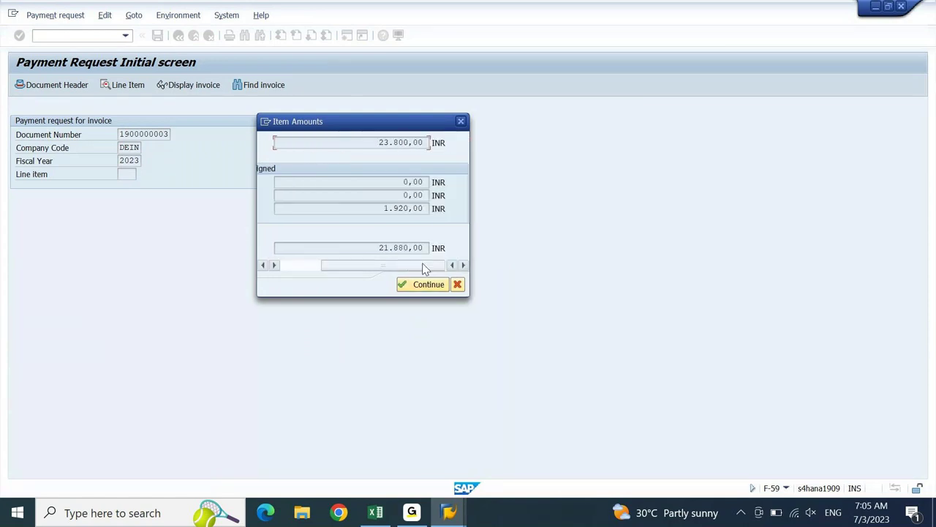
pyautogui.moveTo(422, 265); pyautogui.dragTo(319, 278)
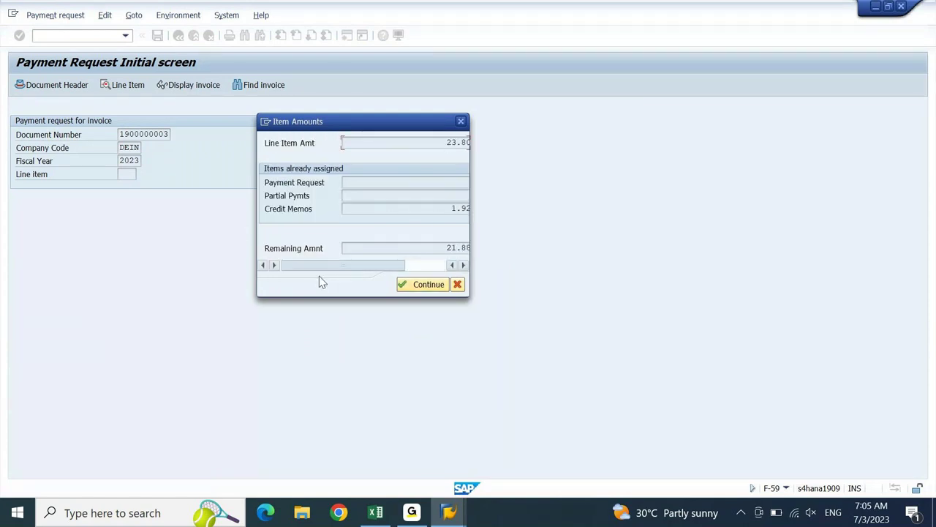
pyautogui.moveTo(380, 270); pyautogui.dragTo(340, 278)
pyautogui.click(295, 211)
pyautogui.moveTo(327, 264); pyautogui.dragTo(297, 286)
pyautogui.moveTo(294, 282)
pyautogui.mouseDown()
pyautogui.moveTo(364, 277)
pyautogui.moveTo(393, 251)
pyautogui.moveTo(430, 252)
pyautogui.moveTo(288, 276)
pyautogui.mouseUp()
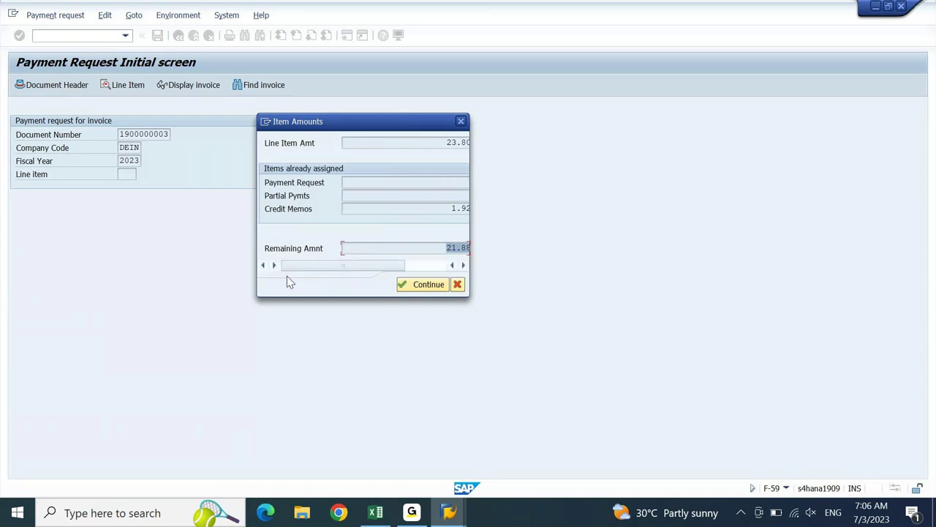
pyautogui.click(402, 195)
pyautogui.moveTo(359, 263); pyautogui.dragTo(454, 268)
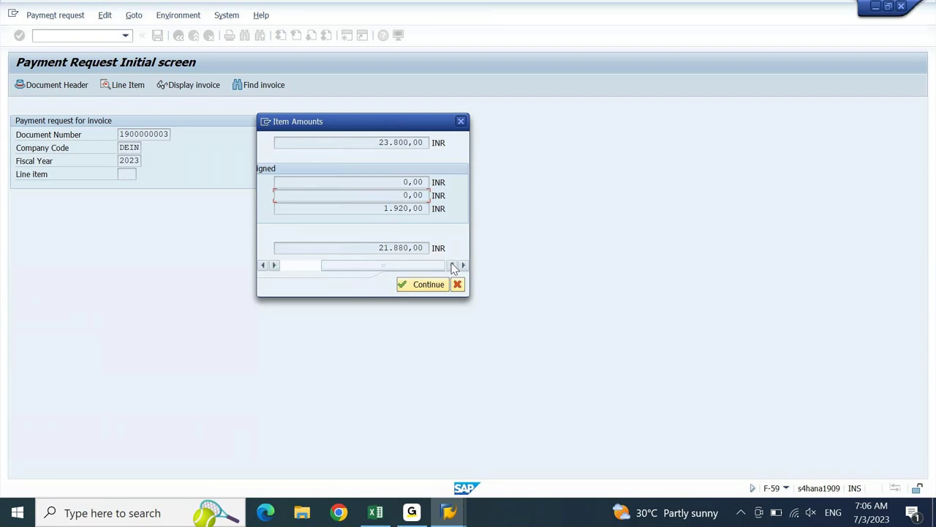
pyautogui.click(428, 285)
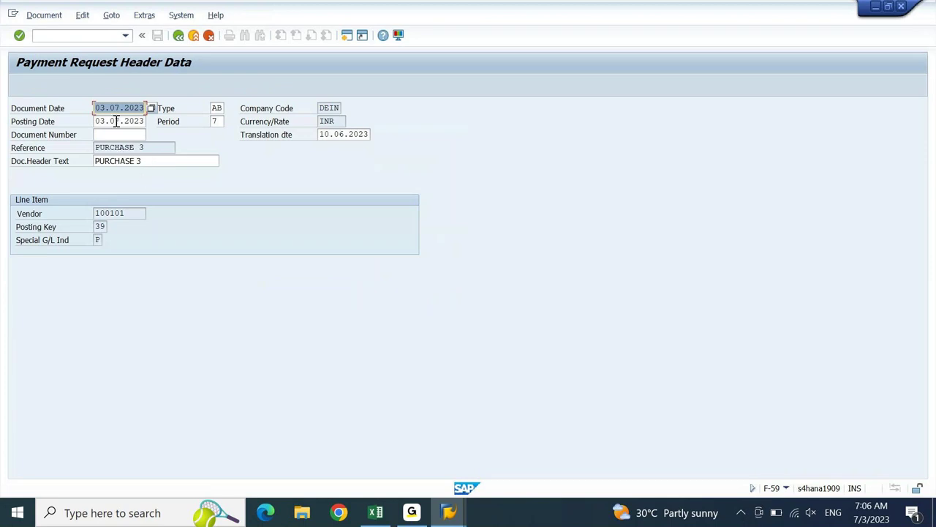
# Step: Submit the payment request header and read the error message's long text about the special G/L indicator before closing it
pyautogui.press('Return')
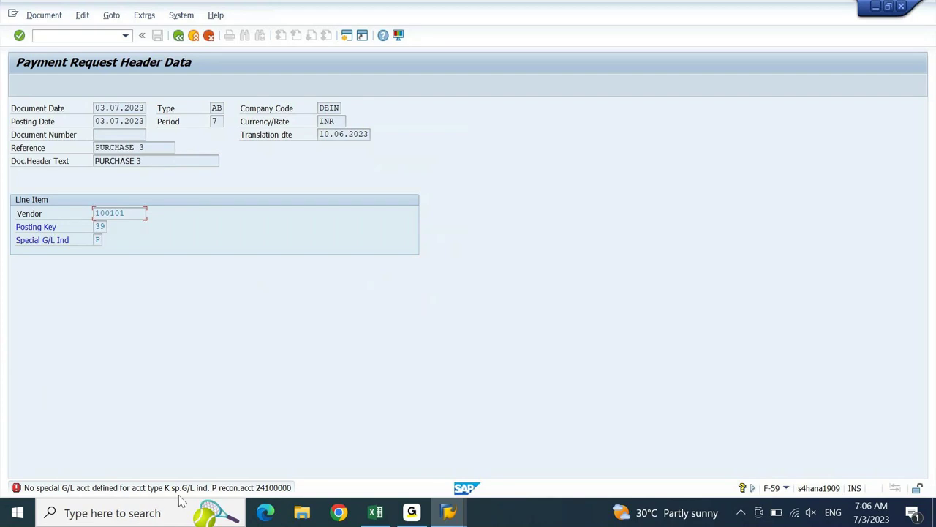
pyautogui.doubleClick(216, 488)
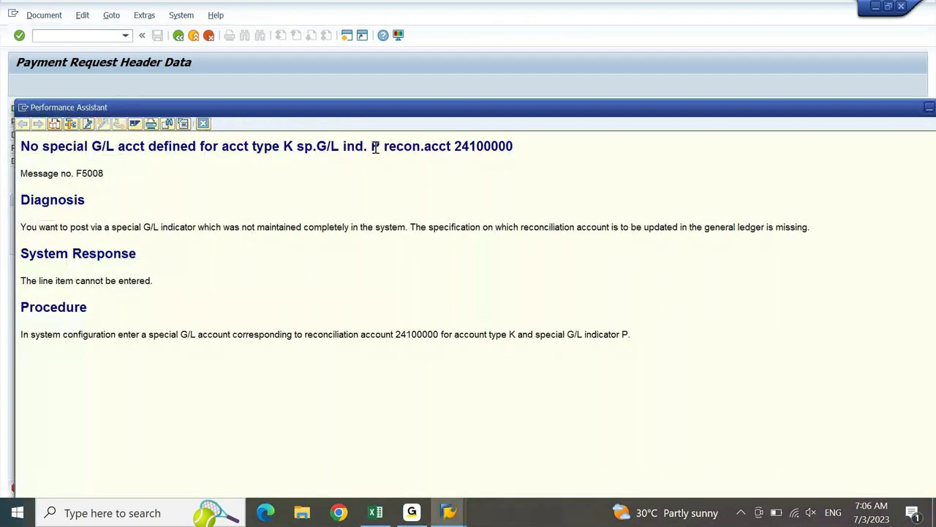
pyautogui.moveTo(372, 146); pyautogui.dragTo(381, 149)
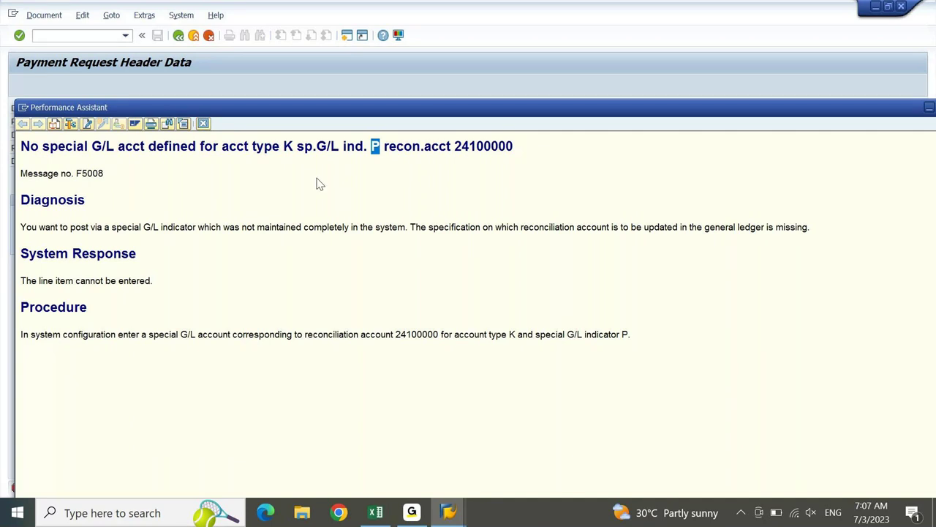
pyautogui.click(204, 124)
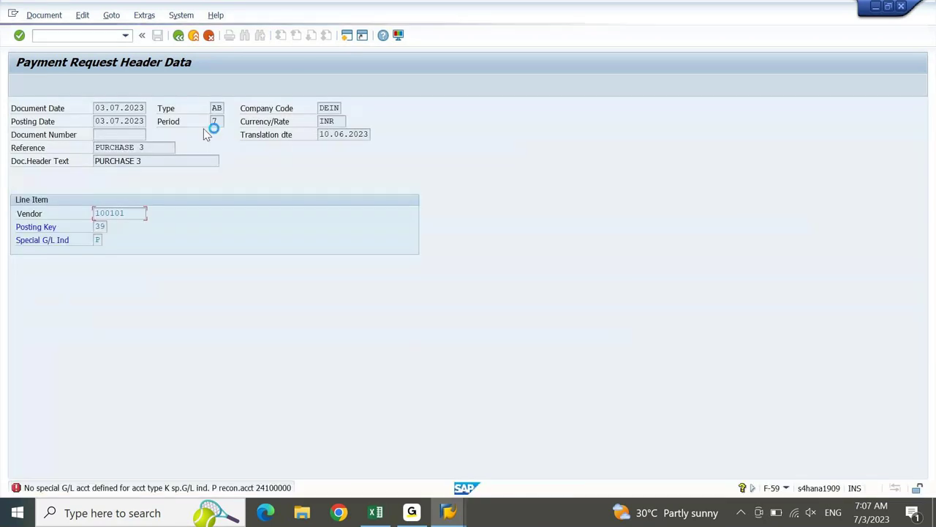
# Step: Switch to the Special G/L accounts configuration session to check the vendor reconciliation account assignment for indicator A
pyautogui.click(449, 515)
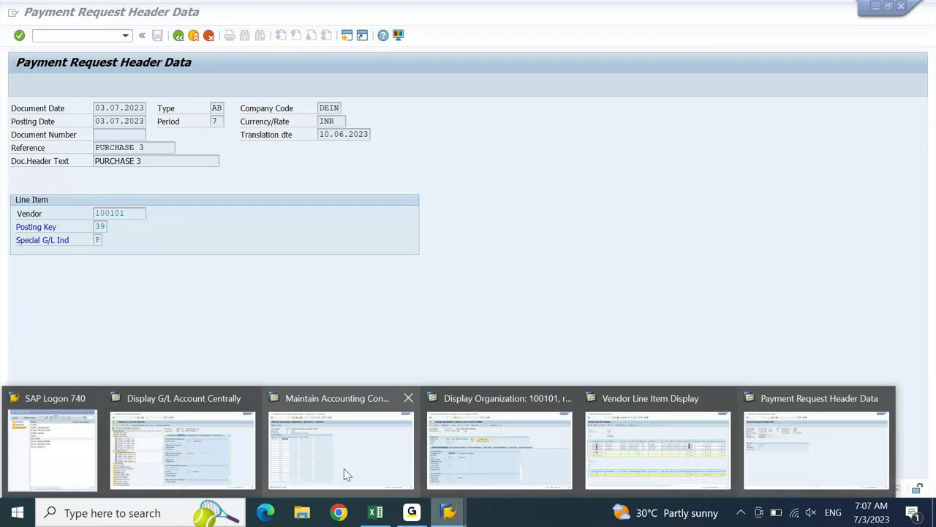
pyautogui.click(345, 472)
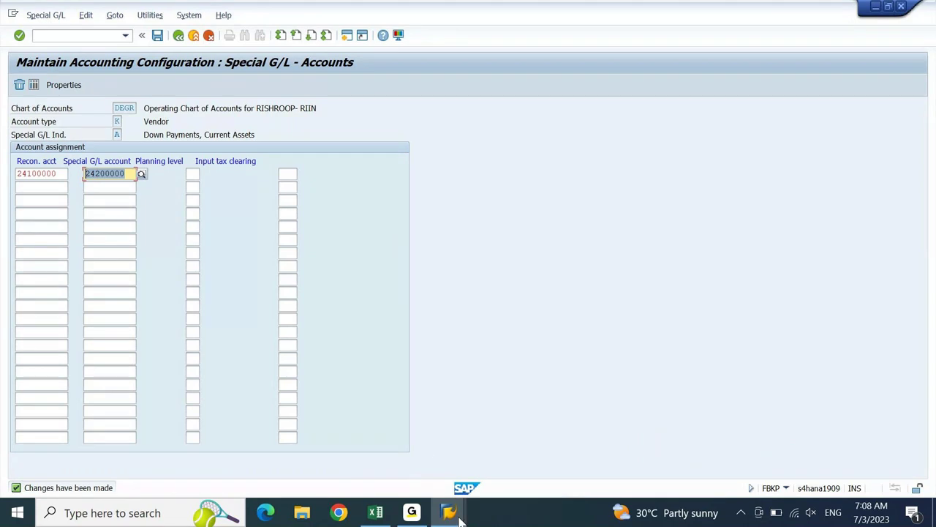
# Step: Switch to the Excel notes and review the advance payment entries, balance sheet example and the normal versus special GL items
pyautogui.click(375, 513)
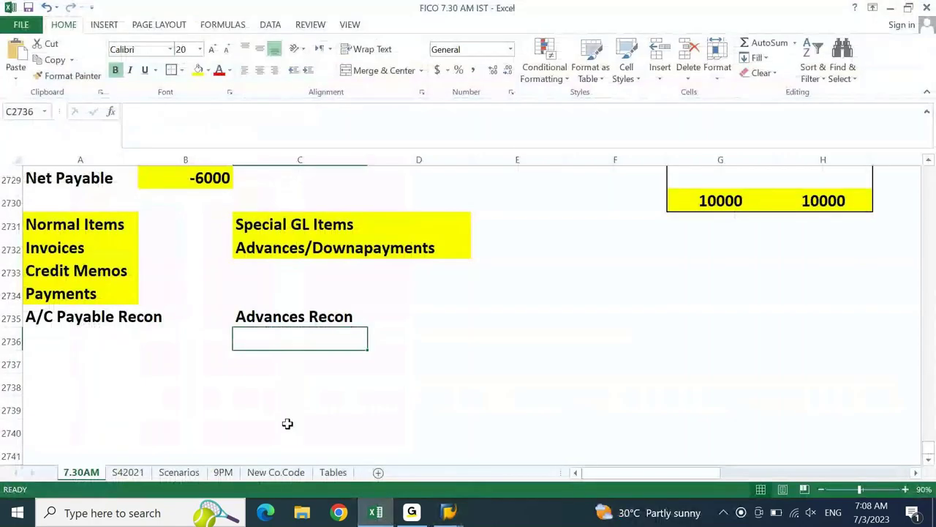
pyautogui.press('pageup')
pyautogui.scroll(1, 287, 423)
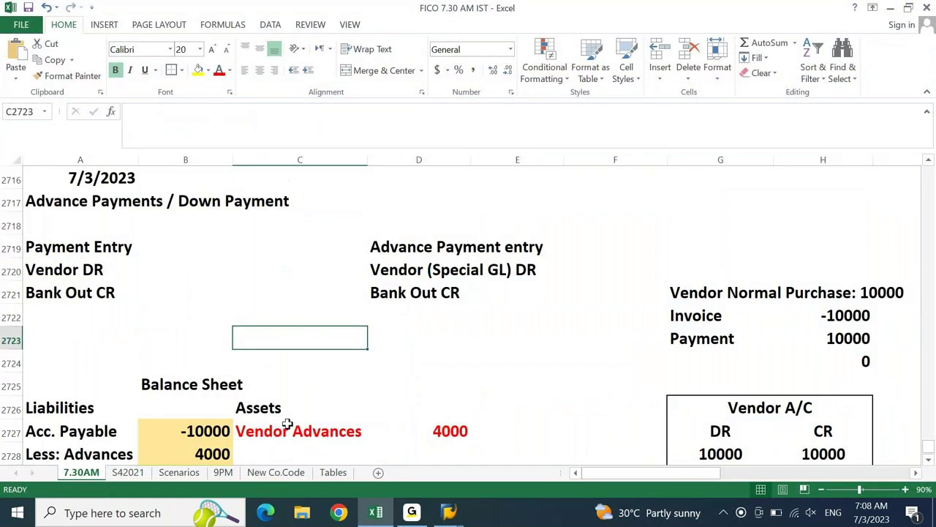
pyautogui.click(288, 423)
pyautogui.scroll(-3, 287, 424)
pyautogui.click(288, 424)
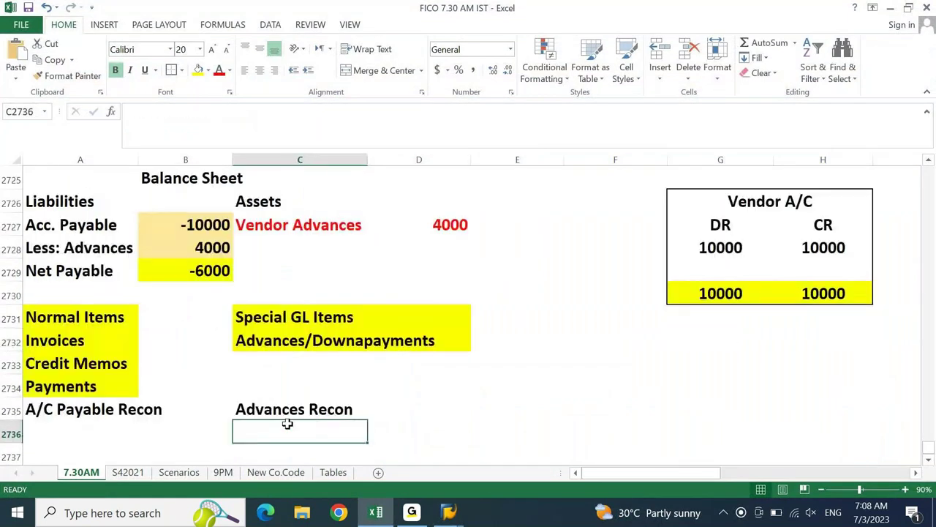
# Step: Switch back to the SAP payment request header and check the line item's special G/L indicator
pyautogui.click(448, 512)
pyautogui.click(775, 428)
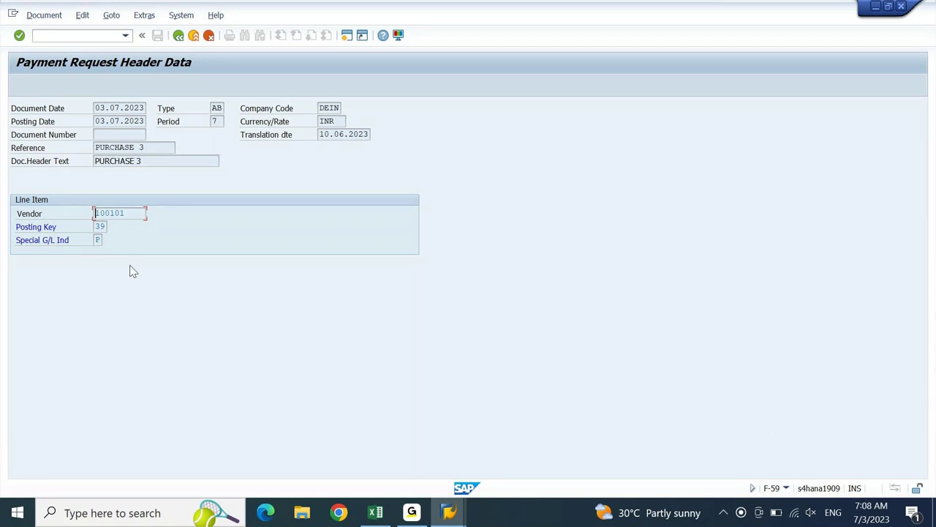
pyautogui.click(78, 243)
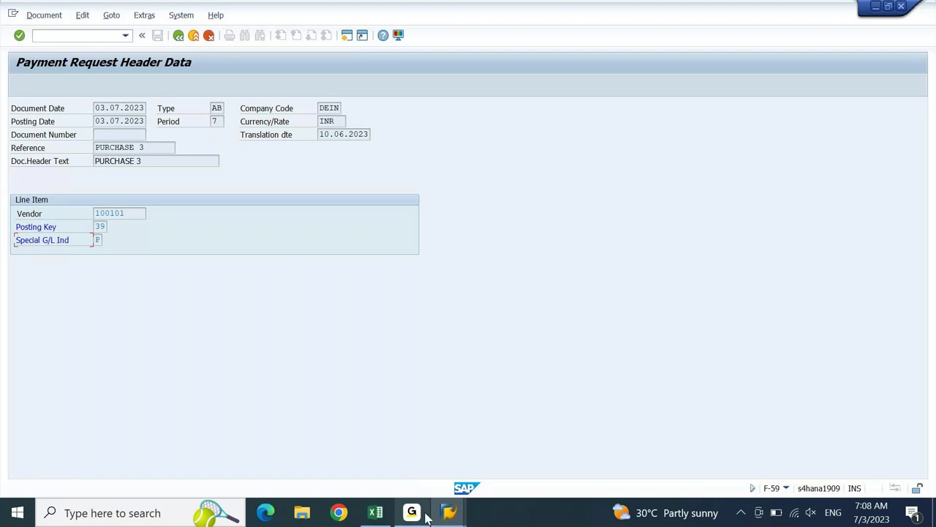
# Step: In the vendor line item session, exclude normal items and list only Toshiba's open special G/L transactions
pyautogui.click(448, 513)
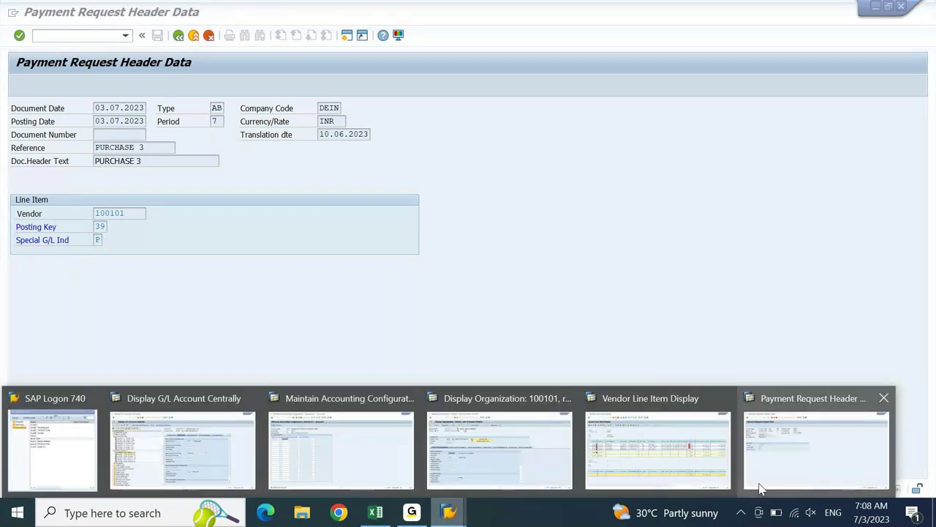
pyautogui.click(717, 481)
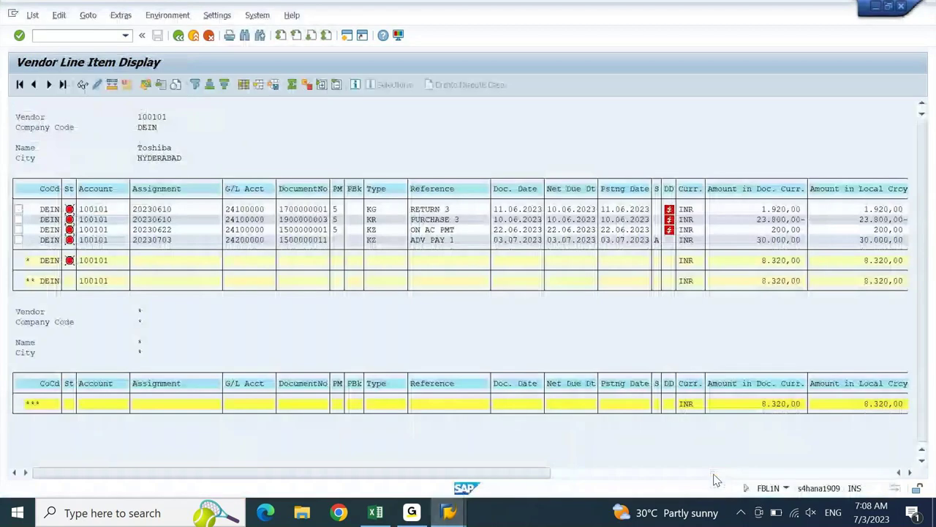
pyautogui.press('F3')
pyautogui.click(42, 399)
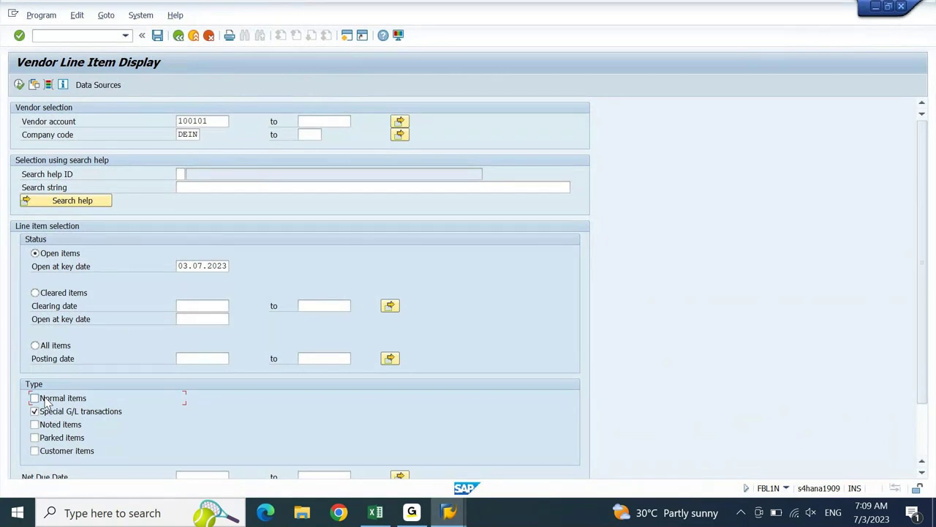
pyautogui.press('F8')
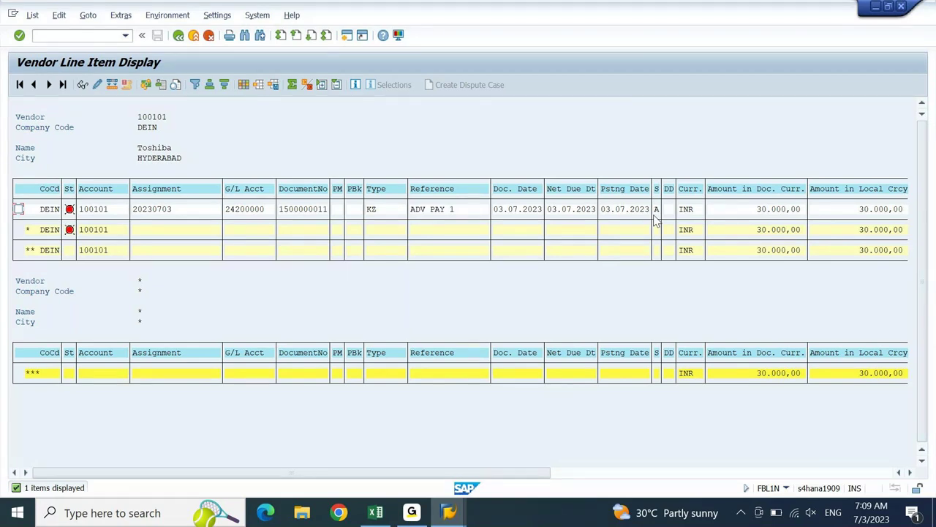
# Step: Include normal items again and list them together with the special G/L transactions for the vendor
pyautogui.press('F3')
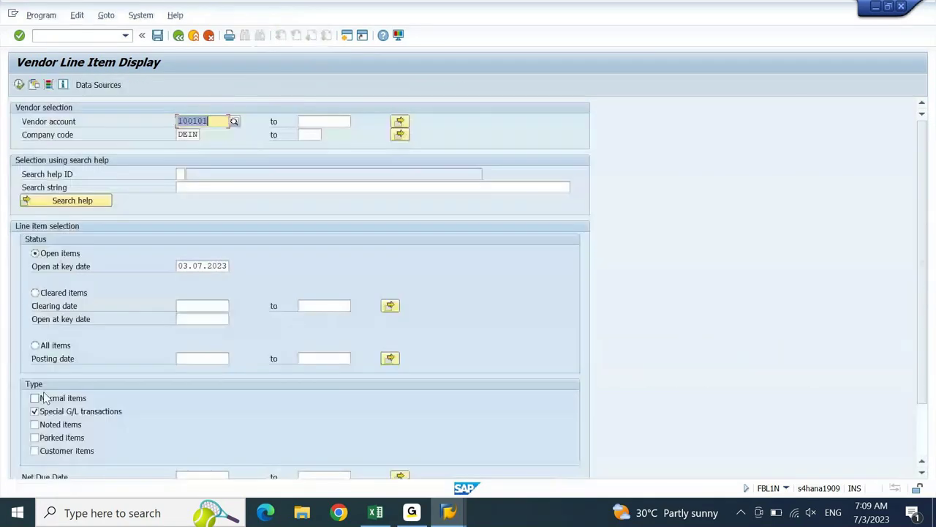
pyautogui.click(35, 398)
pyautogui.press('F8')
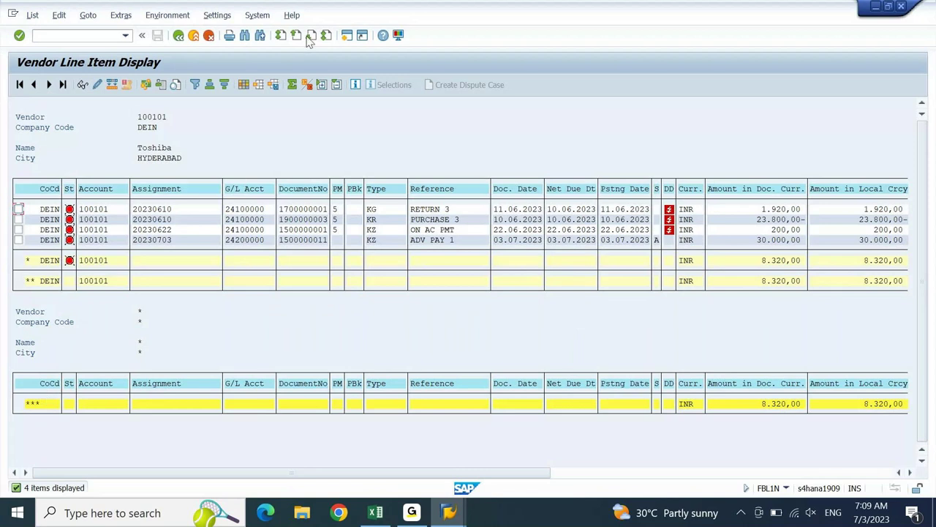
# Step: Start transaction FK10N in a new session and display Toshiba's balances for company code DEIN and fiscal year 2023
pyautogui.click(347, 38)
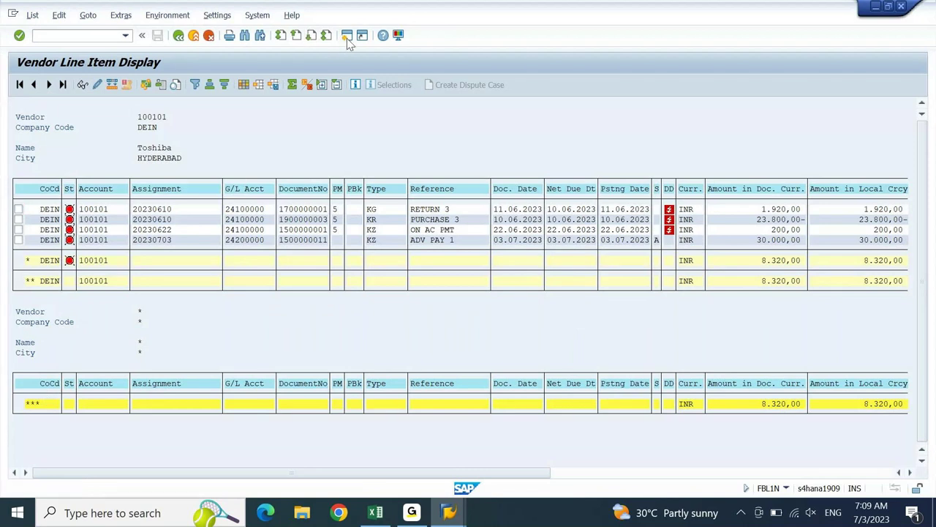
pyautogui.write('fk10n')
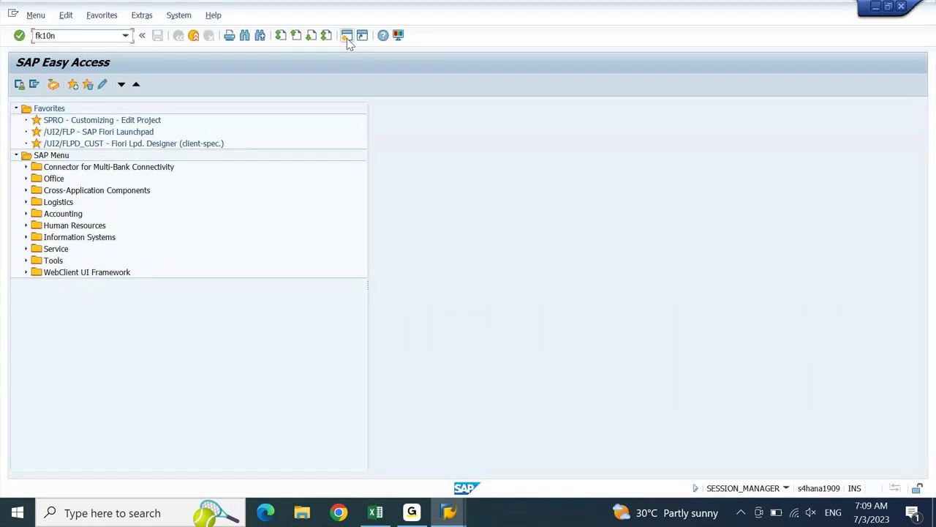
pyautogui.press('Return')
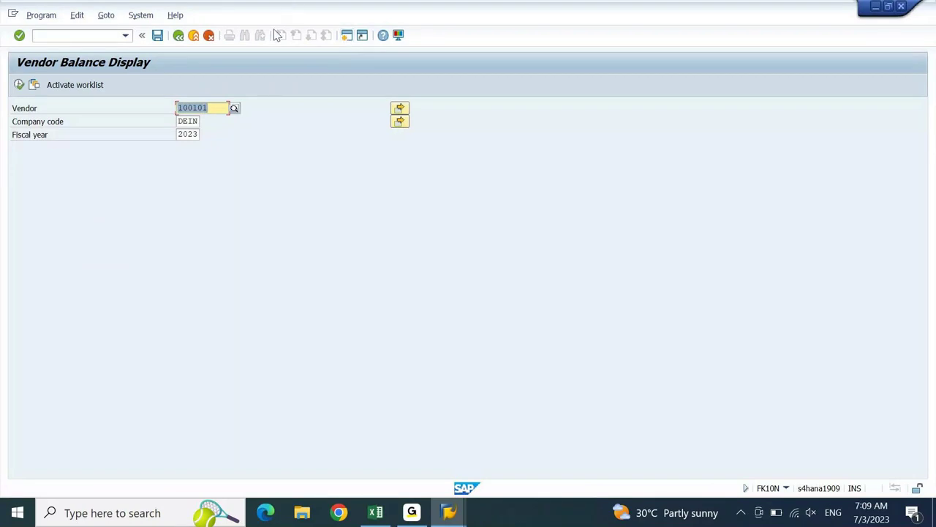
pyautogui.press('F8')
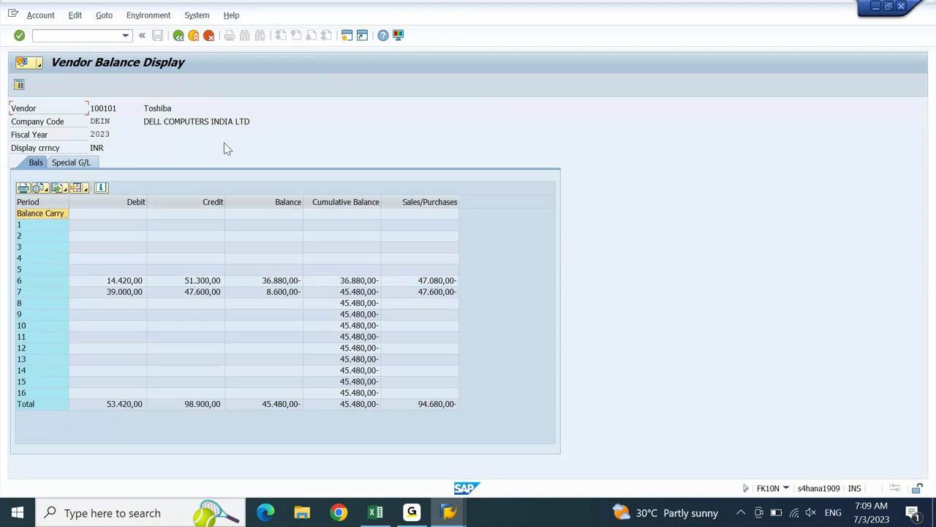
# Step: Hide the Cumulative Balance and Sales/Purchases columns in the vendor balance table
pyautogui.click(275, 202)
pyautogui.moveTo(348, 202); pyautogui.dragTo(454, 203)
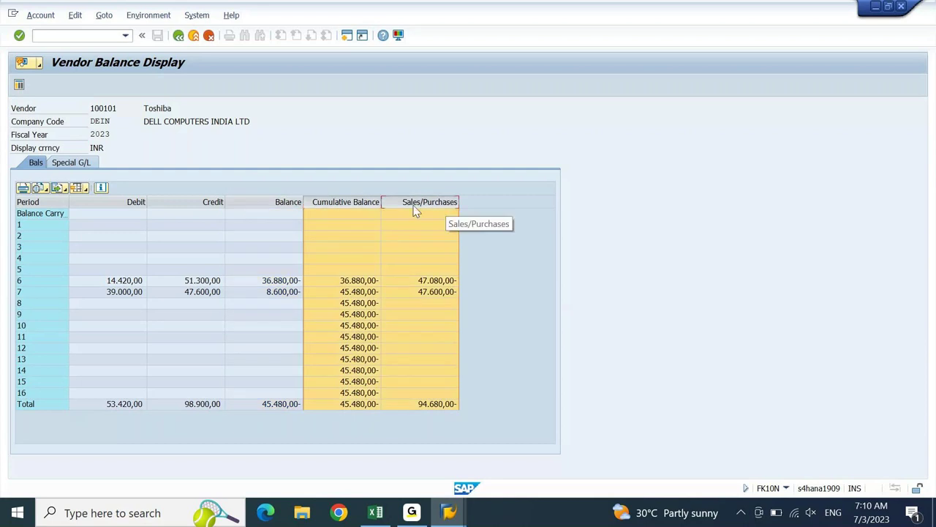
pyautogui.rightClick(357, 203)
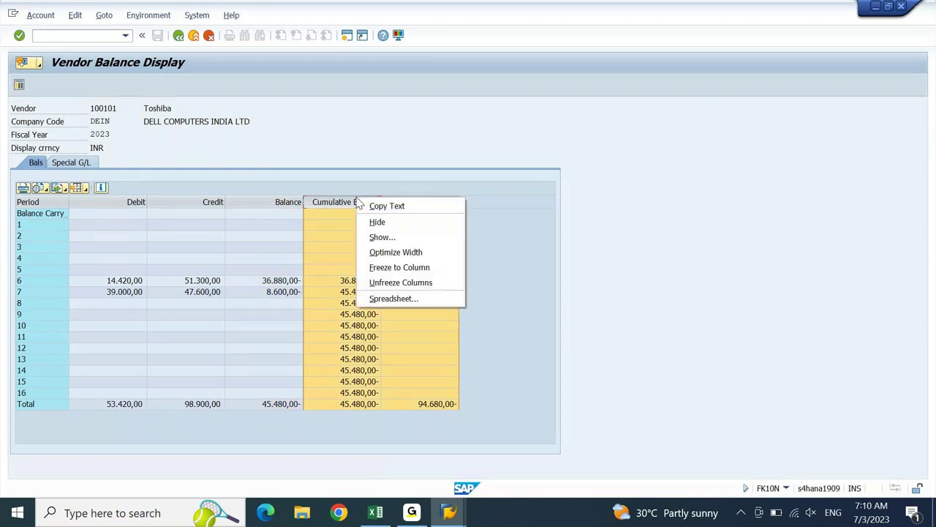
pyautogui.click(386, 223)
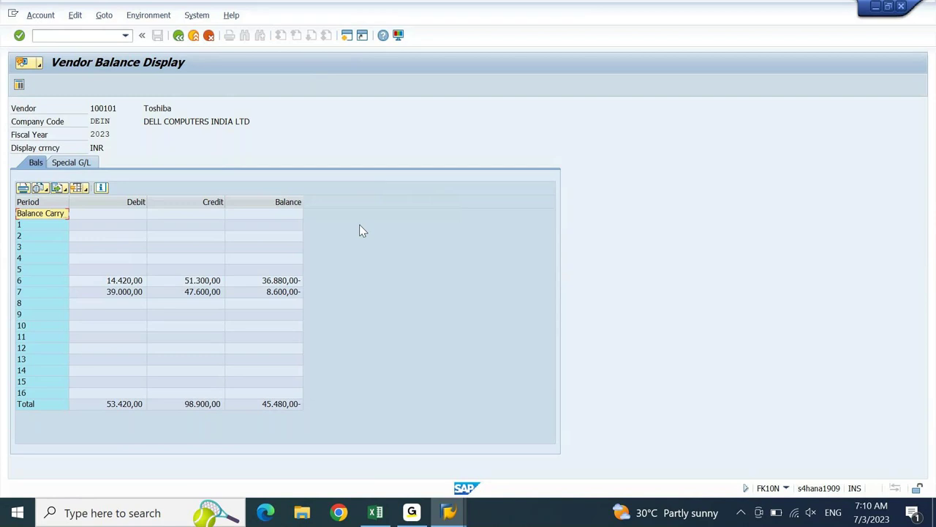
# Step: Review the period 7 balances, and compare the down payments, account balance and total in the vendor's special G/L balances
pyautogui.click(34, 295)
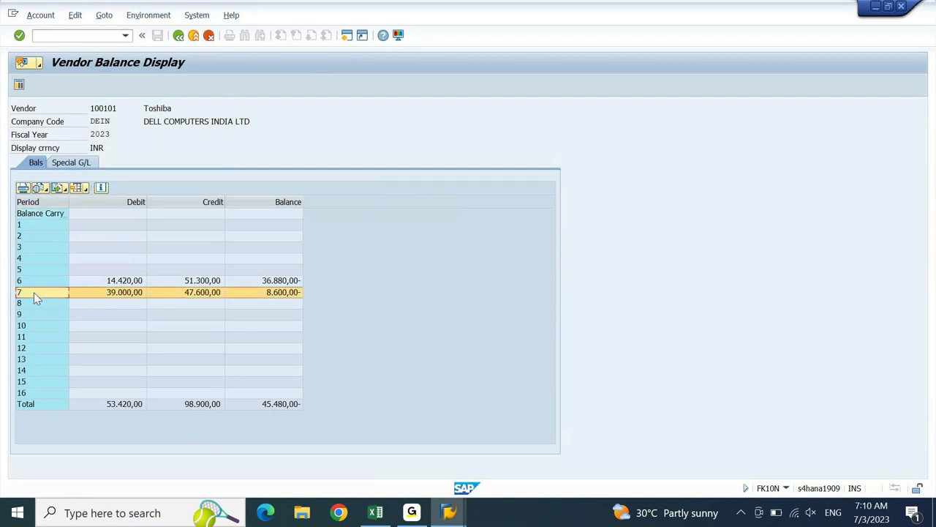
pyautogui.doubleClick(34, 292)
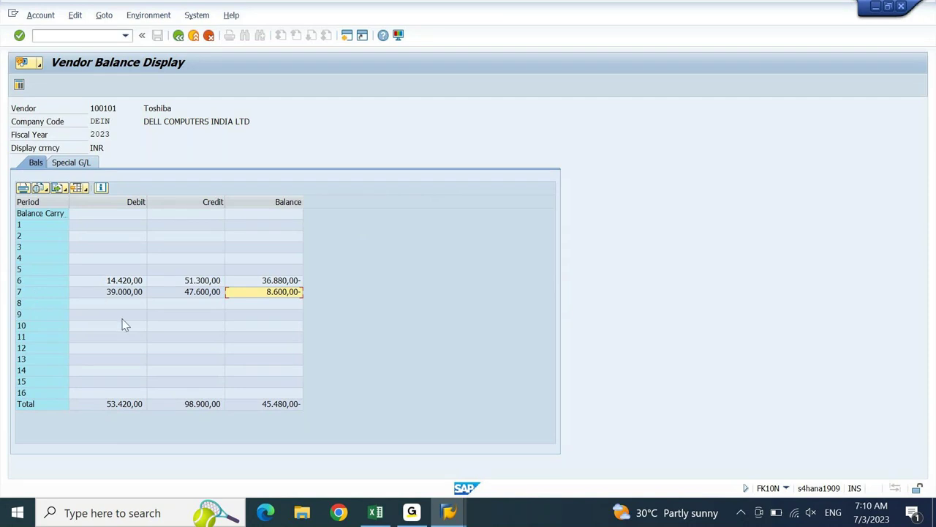
pyautogui.click(84, 164)
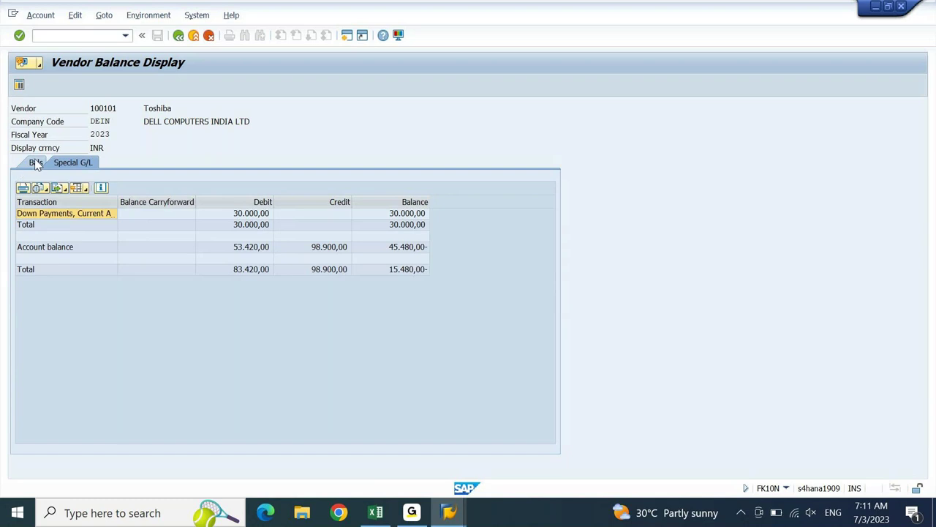
pyautogui.click(271, 250)
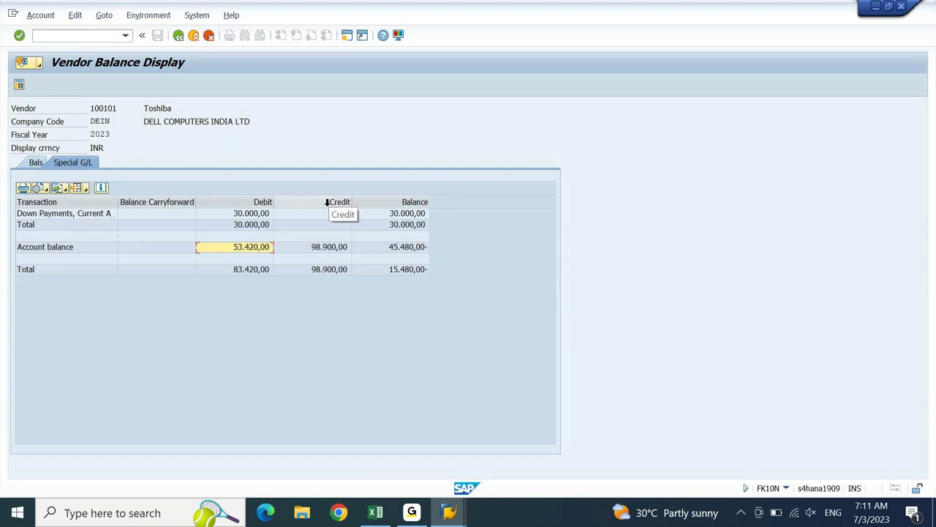
pyautogui.click(249, 272)
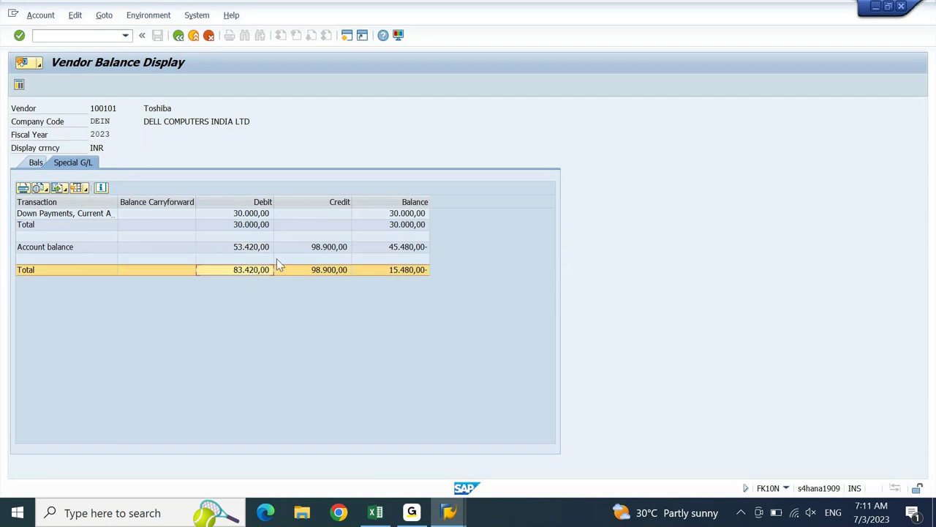
pyautogui.click(327, 249)
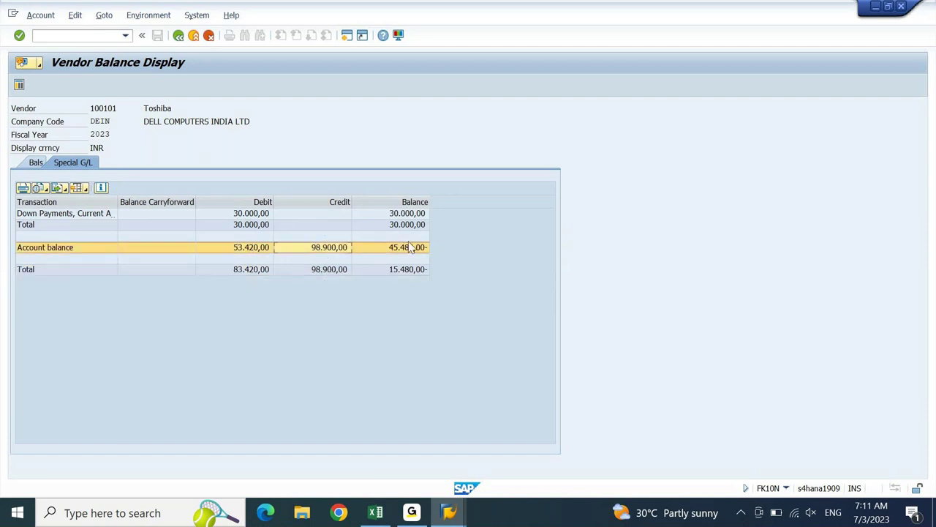
pyautogui.click(408, 271)
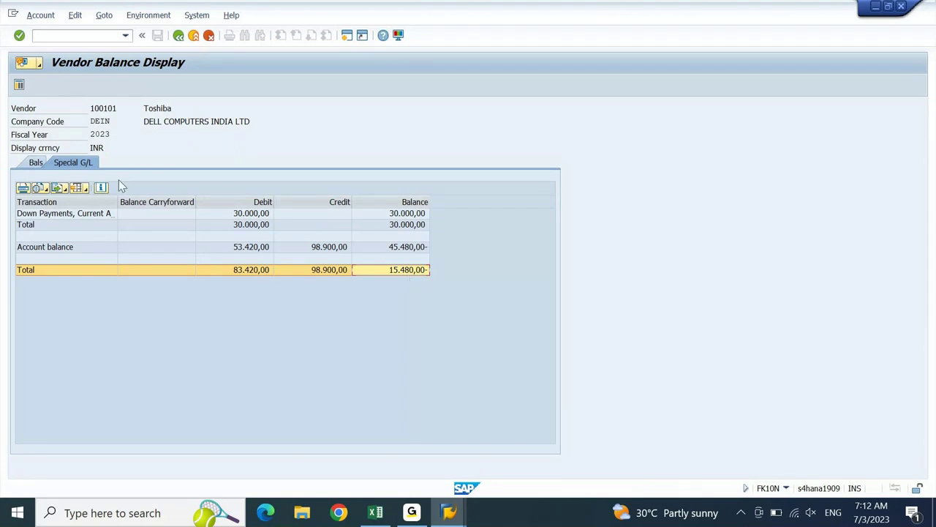
# Step: Return to the period balances, check them against the vendor line items session, and go back to the balance display
pyautogui.click(35, 162)
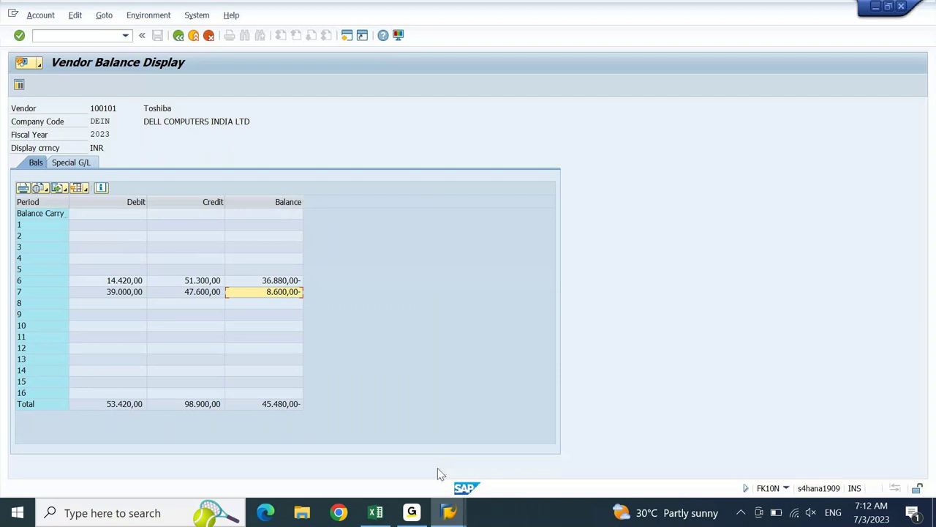
pyautogui.moveTo(449, 512)
pyautogui.click(552, 475)
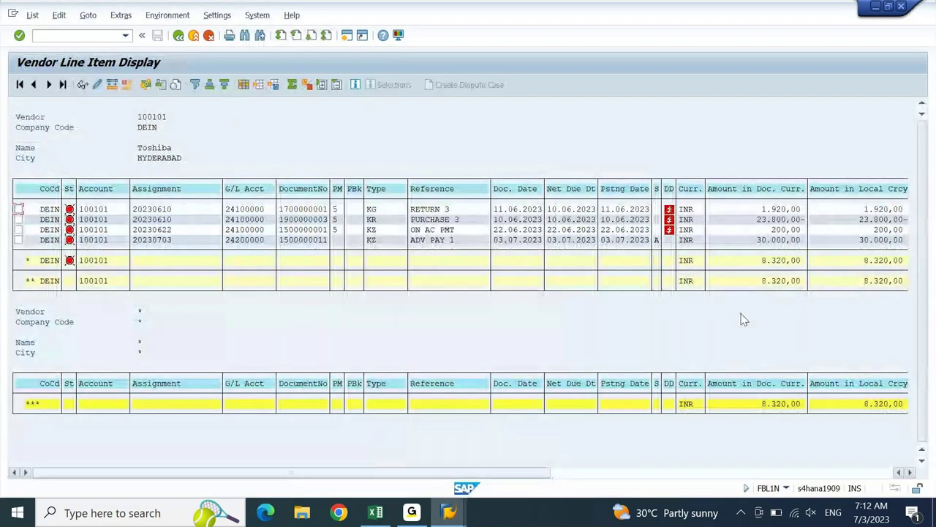
pyautogui.click(450, 517)
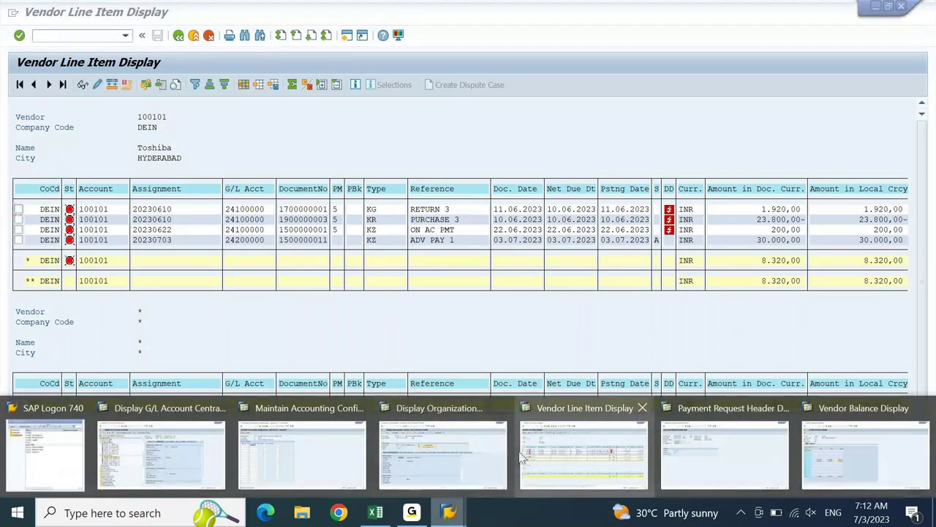
pyautogui.moveTo(302, 461)
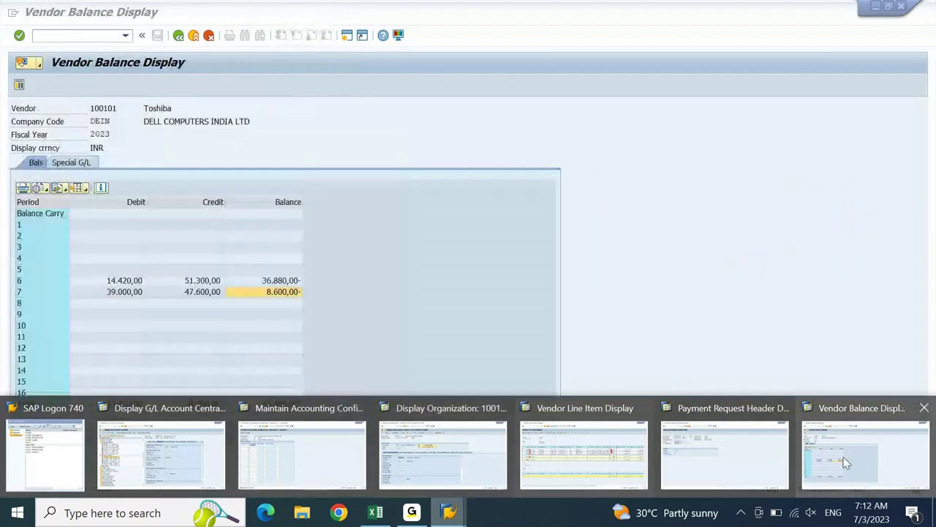
pyautogui.click(865, 453)
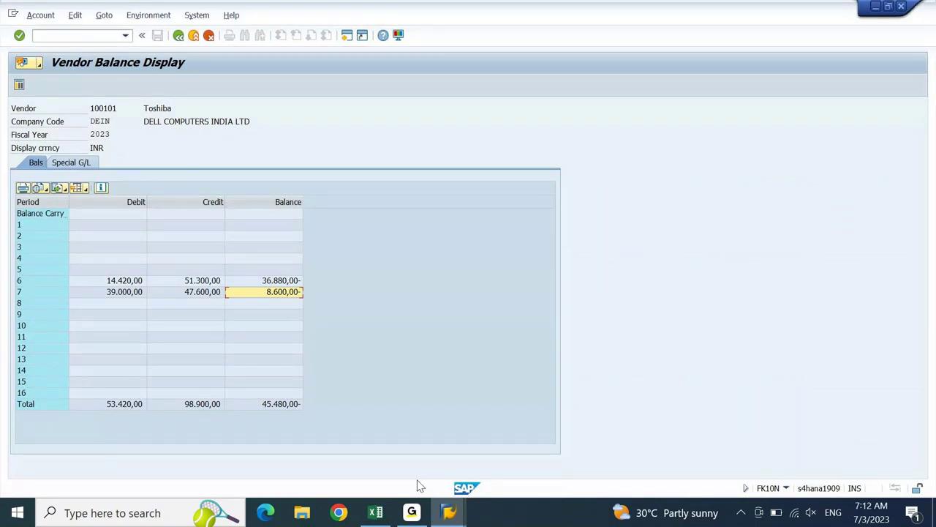
# Step: Return the vendor line item list to its selection screen and switch back to the vendor balance display session
pyautogui.moveTo(458, 511)
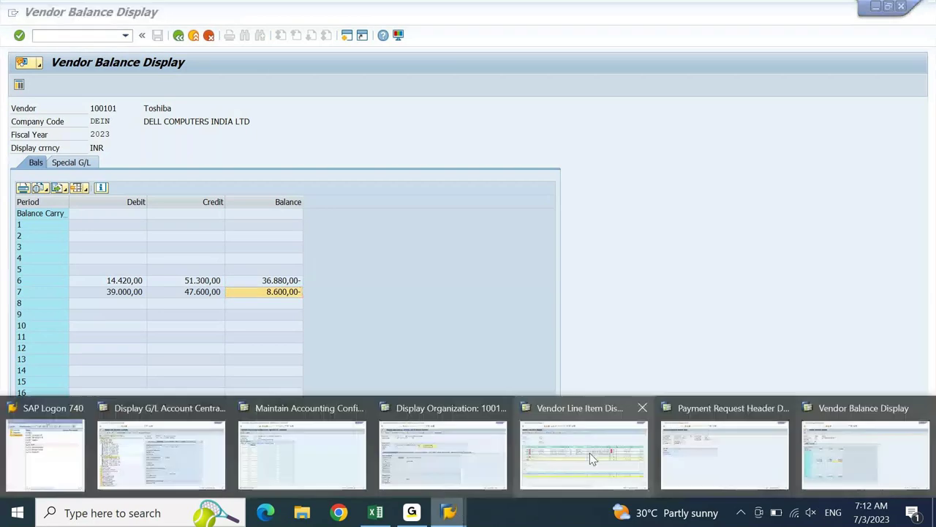
pyautogui.click(591, 459)
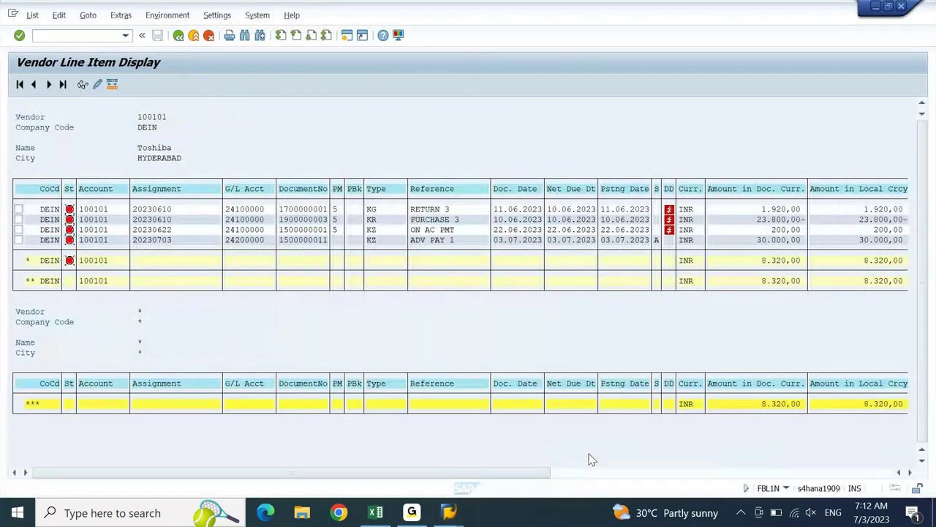
pyautogui.click(177, 36)
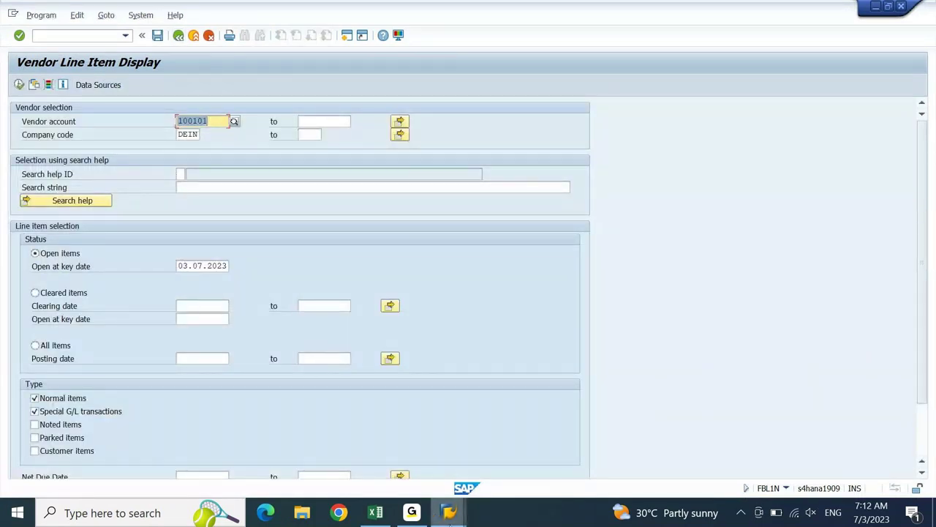
pyautogui.click(449, 512)
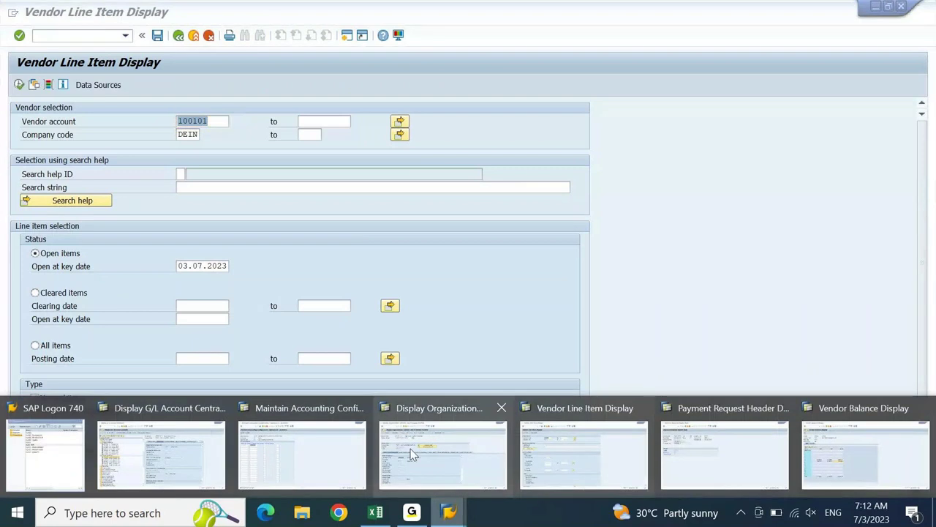
pyautogui.moveTo(356, 440)
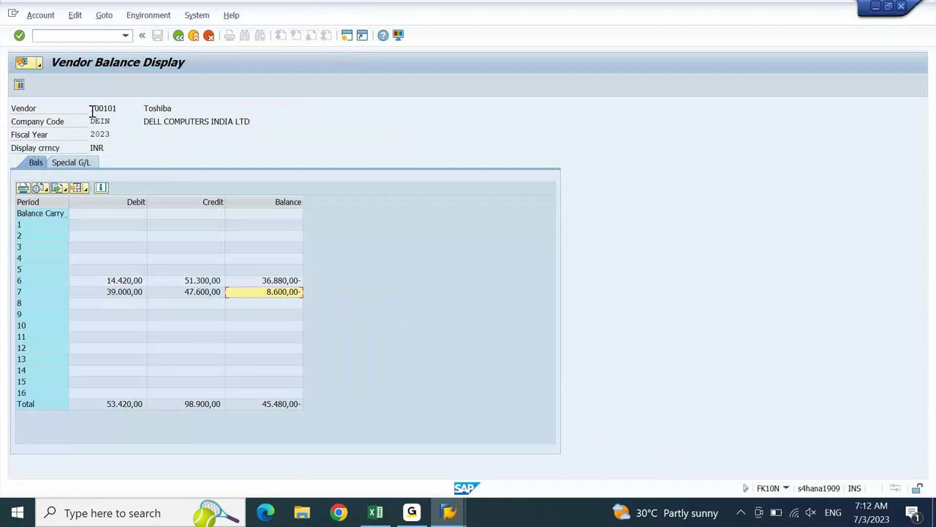
# Step: Rerun the balance display for vendor 100101 in fiscal year 2023 and examine the Balance column
pyautogui.press('F3')
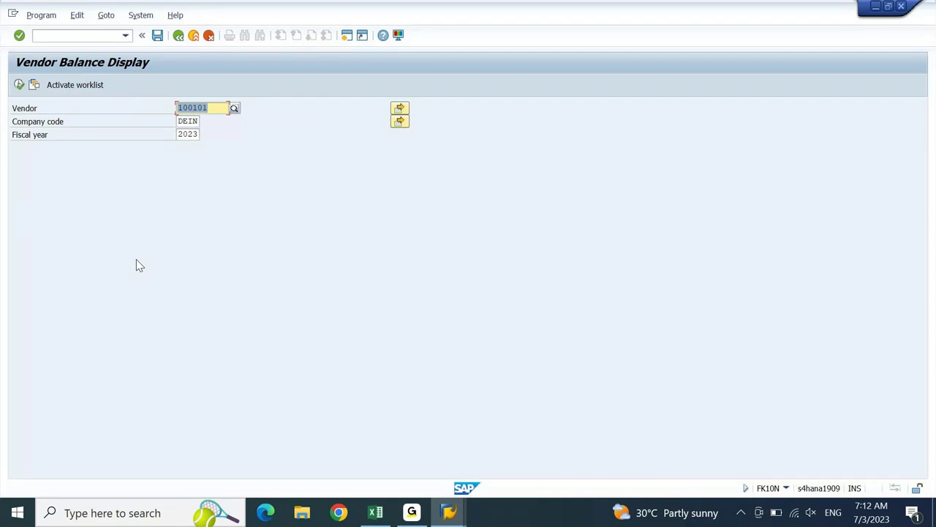
pyautogui.press('F8')
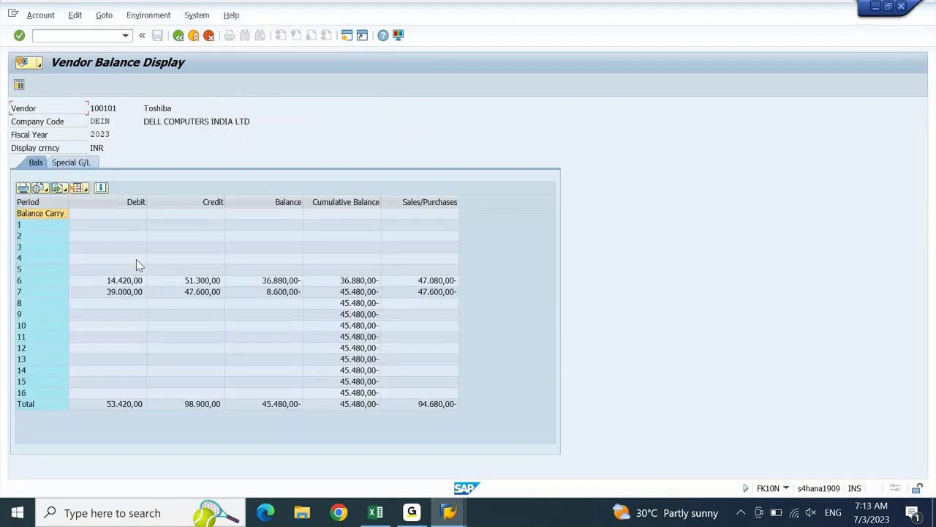
pyautogui.click(269, 206)
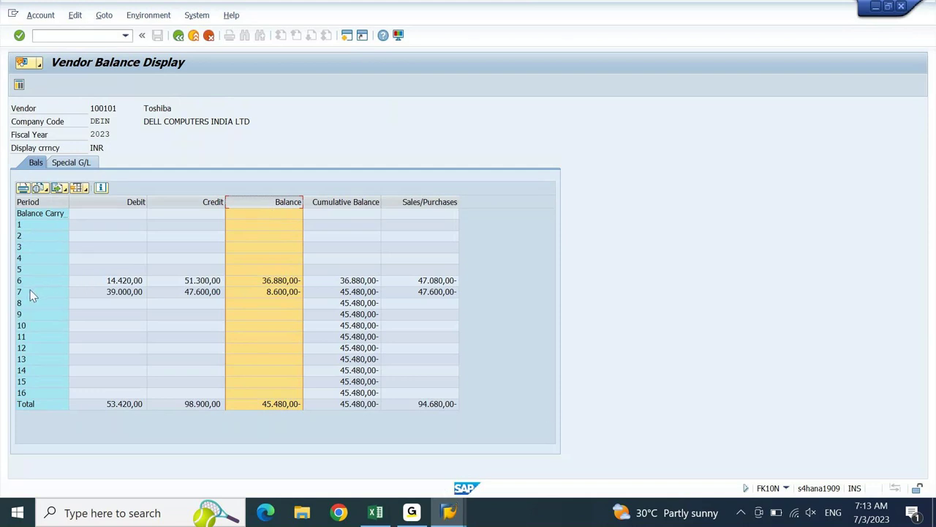
# Step: In the vendor line items session, set the open item key date to 31.07.2023 and list the open items
pyautogui.click(455, 514)
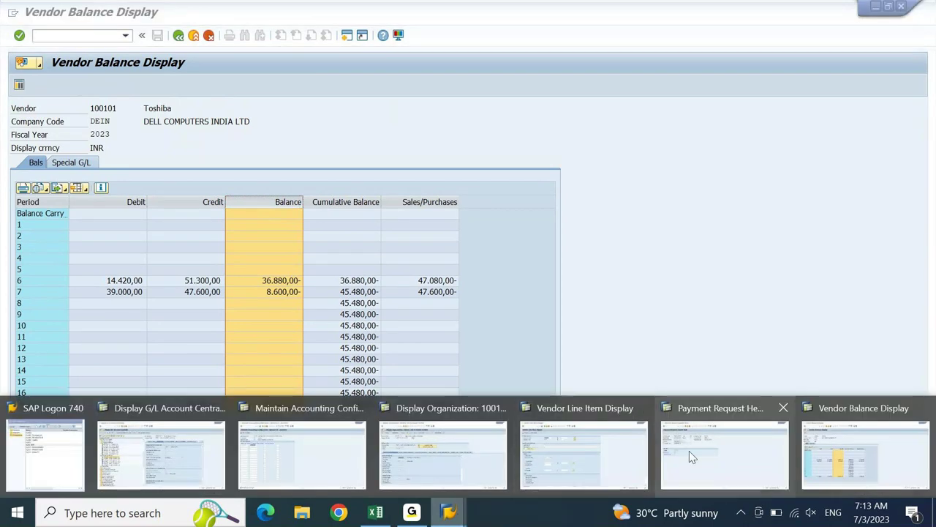
pyautogui.click(596, 461)
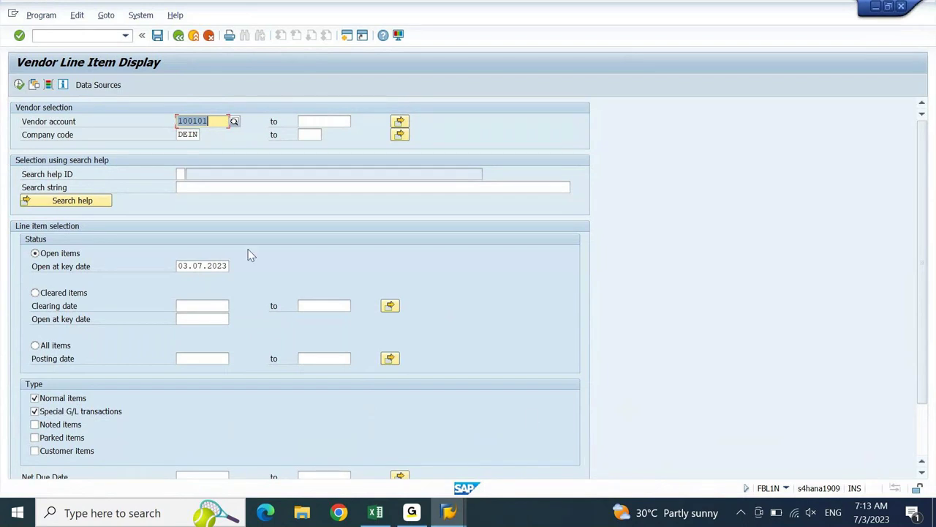
pyautogui.click(188, 268)
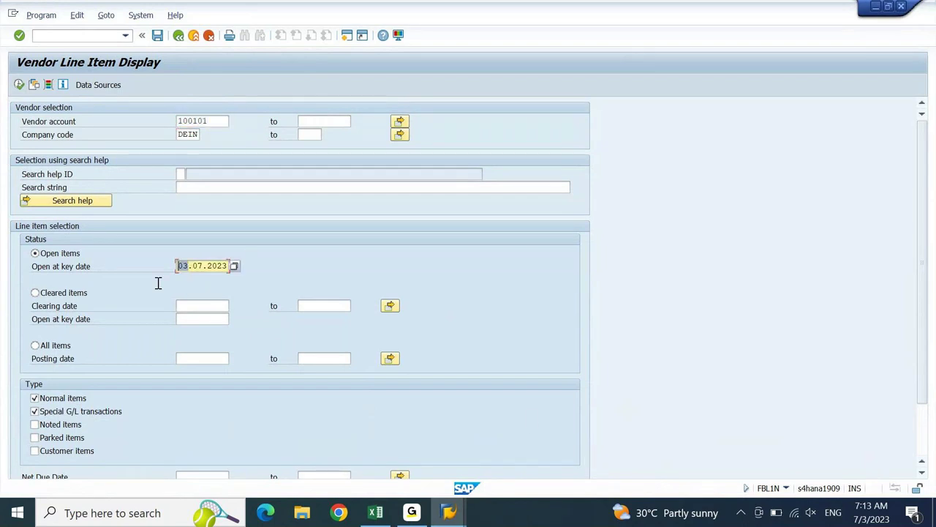
pyautogui.press('Home')
pyautogui.press('Delete')
pyautogui.write('1')
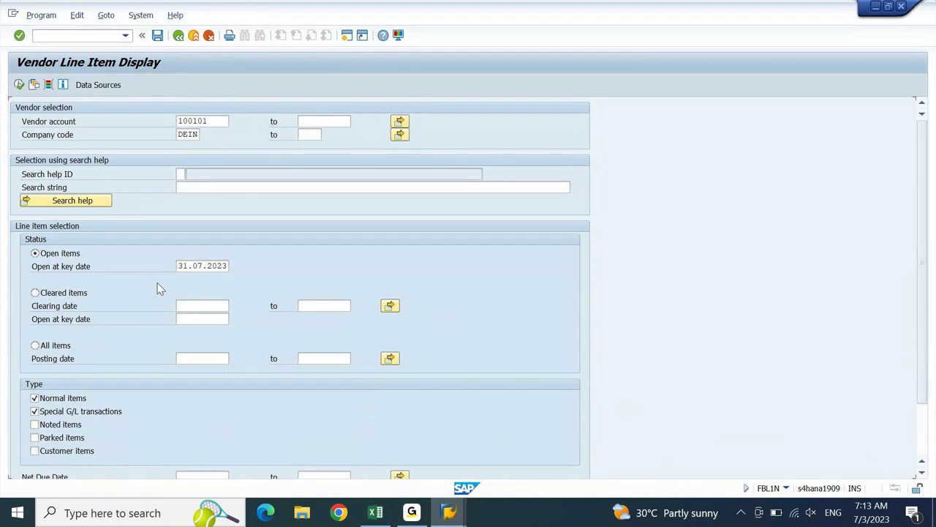
pyautogui.hotkey('ctrl', 'a')
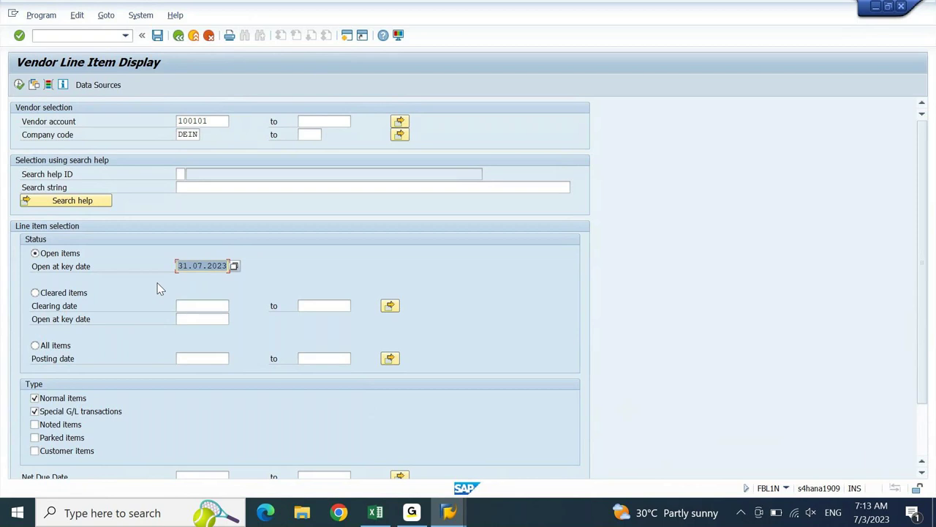
pyautogui.press('F8')
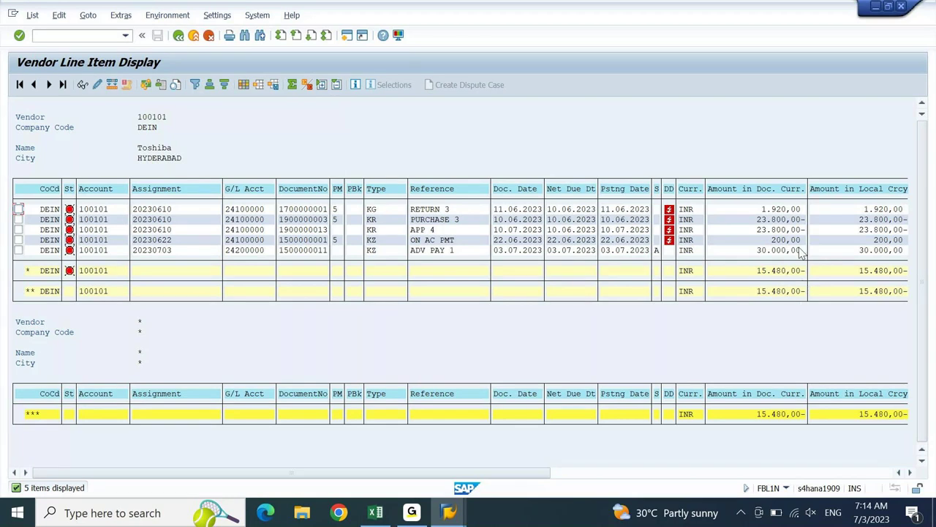
# Step: Return to the vendor balance display and examine the balances for periods 6 and 7 and the total
pyautogui.hotkey('alt', 'Tab')
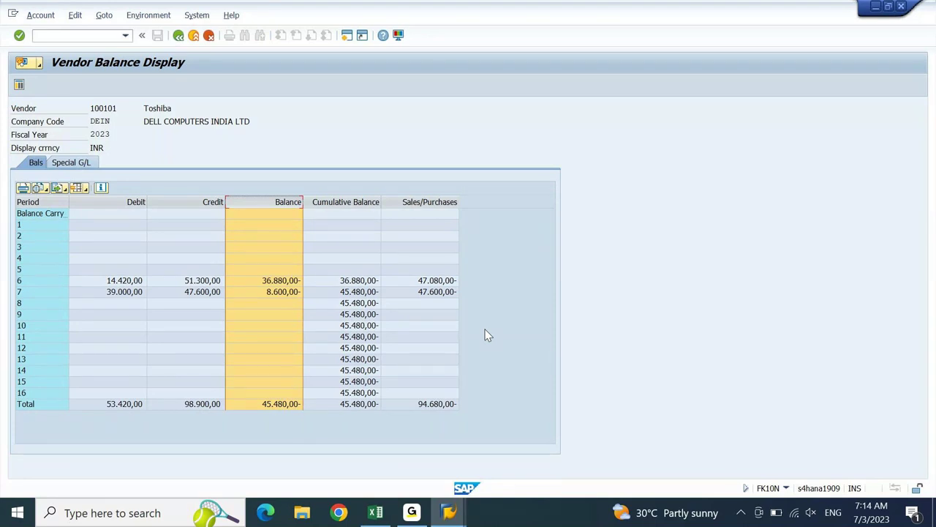
pyautogui.click(277, 293)
pyautogui.click(286, 405)
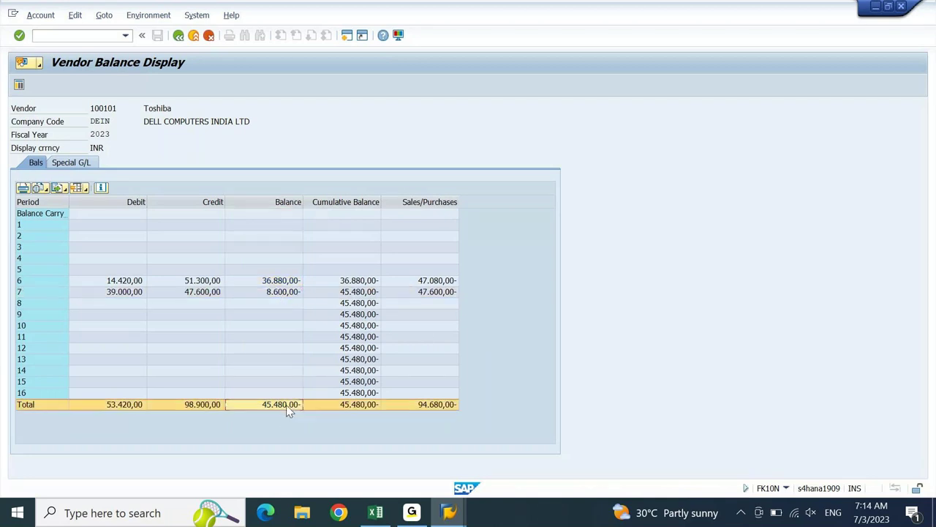
pyautogui.click(288, 202)
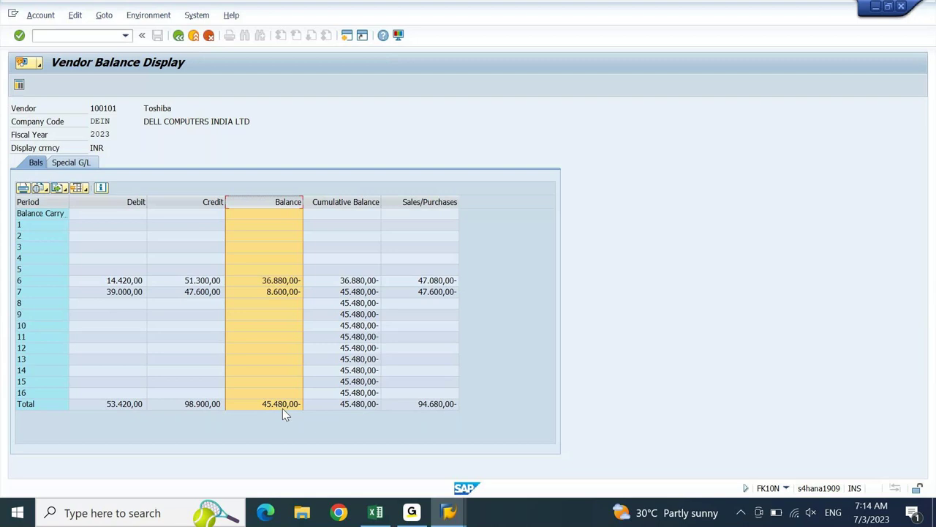
pyautogui.click(274, 280)
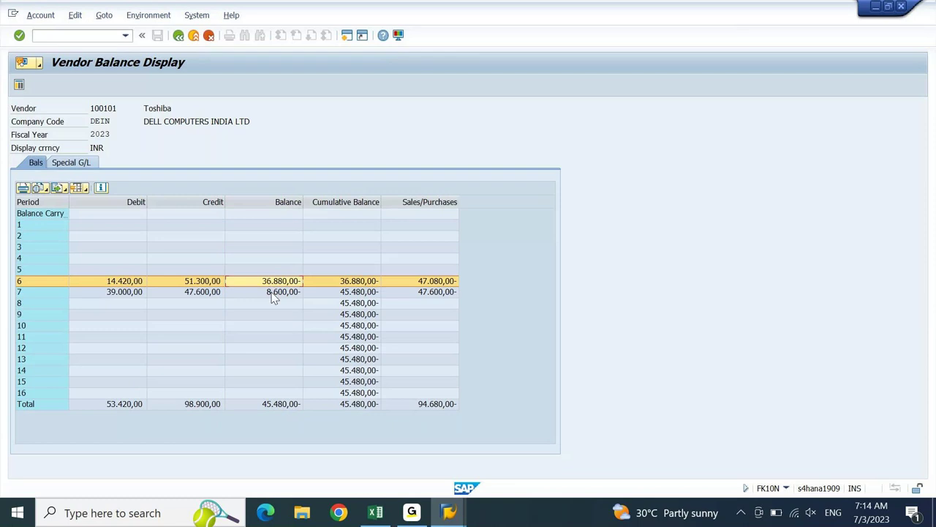
pyautogui.click(271, 292)
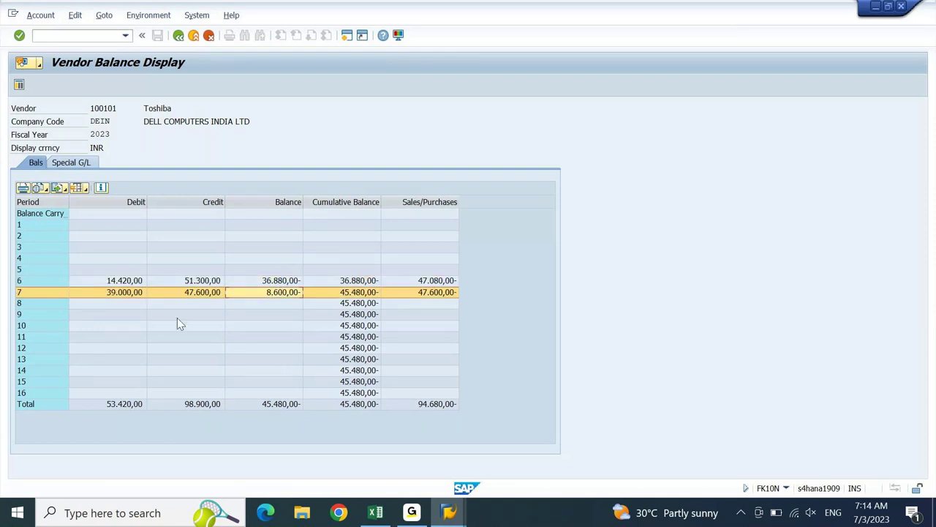
# Step: Exclude special G/L transactions from the vendor line item list, rerun it, and compare it with the period balances
pyautogui.moveTo(449, 512)
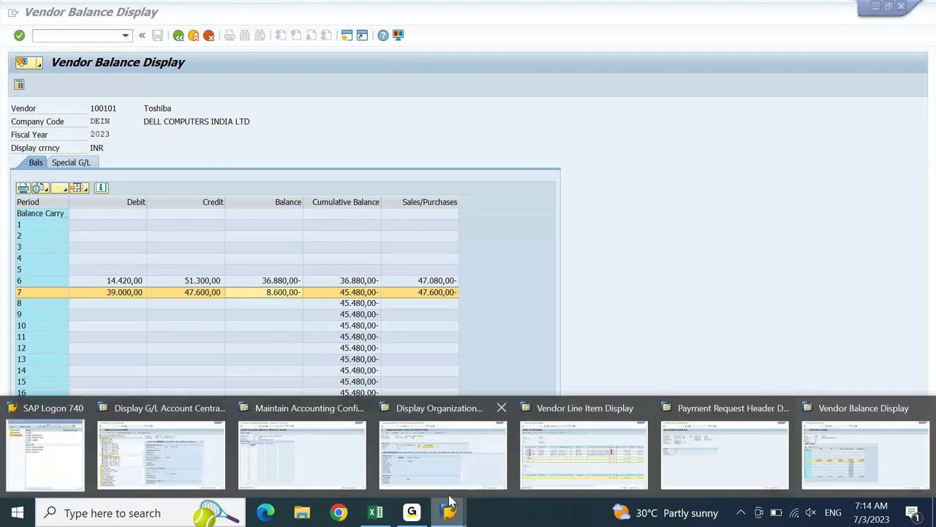
pyautogui.click(622, 459)
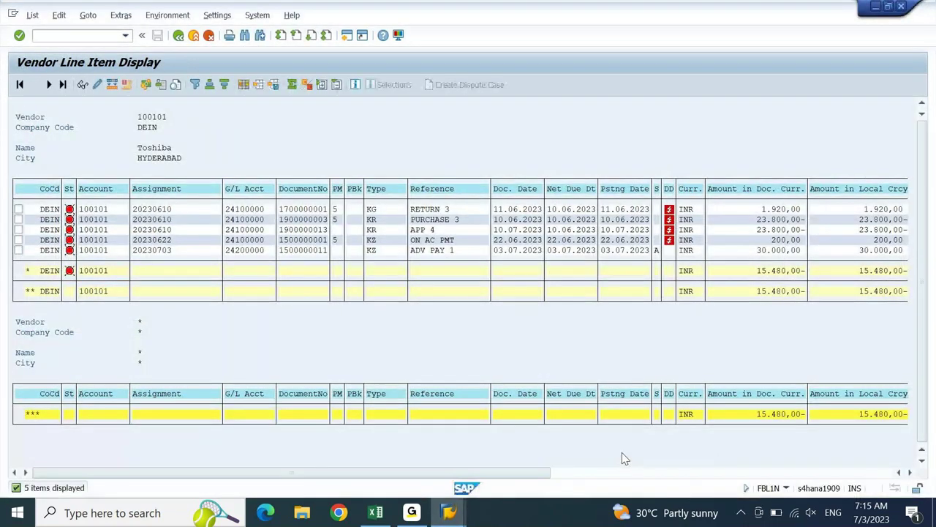
pyautogui.press('F3')
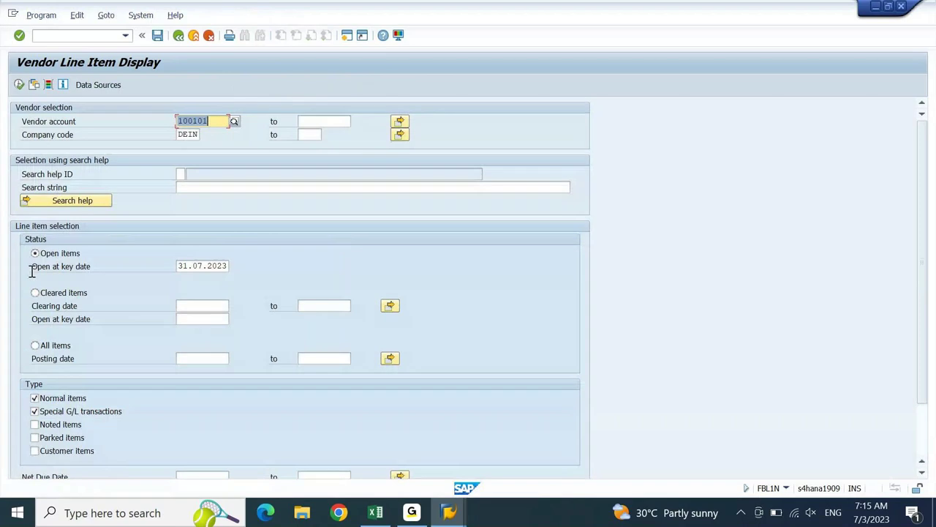
pyautogui.click(53, 414)
pyautogui.press('F8')
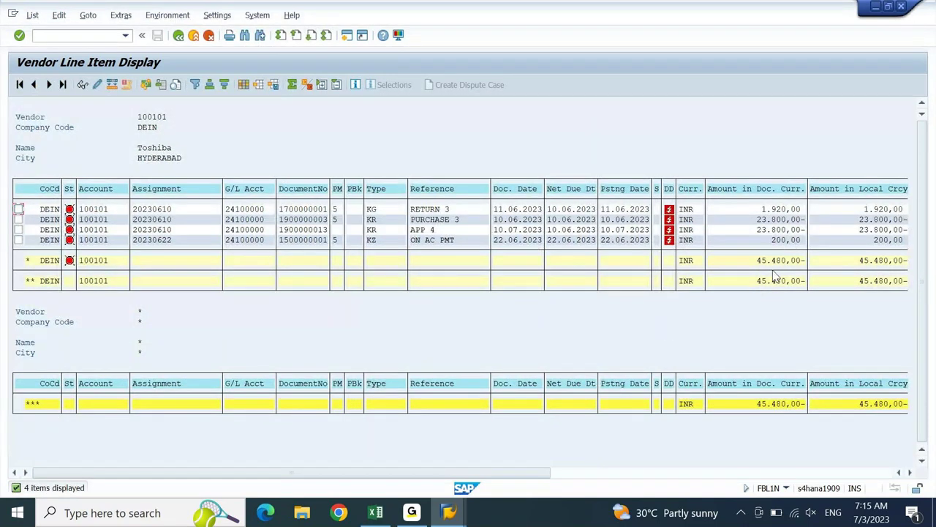
pyautogui.hotkey('alt', 'Tab')
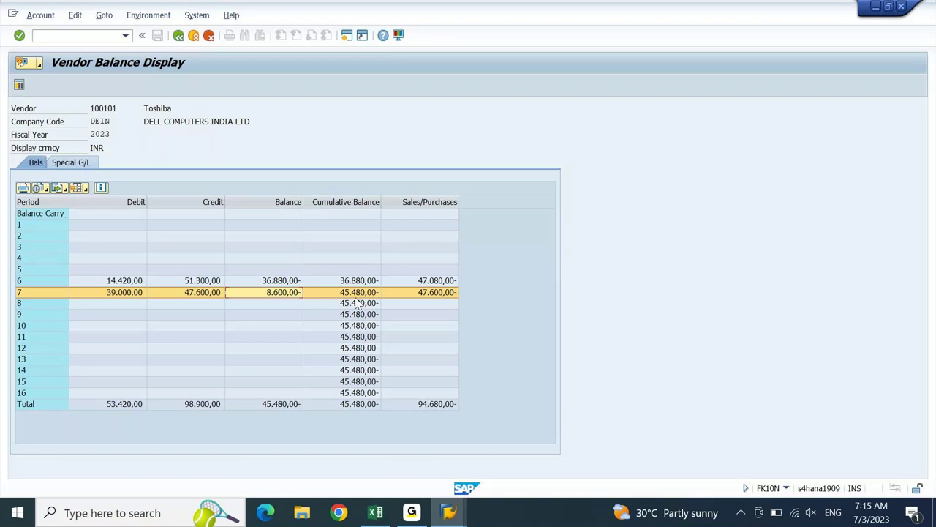
pyautogui.hotkey('alt', 'Tab')
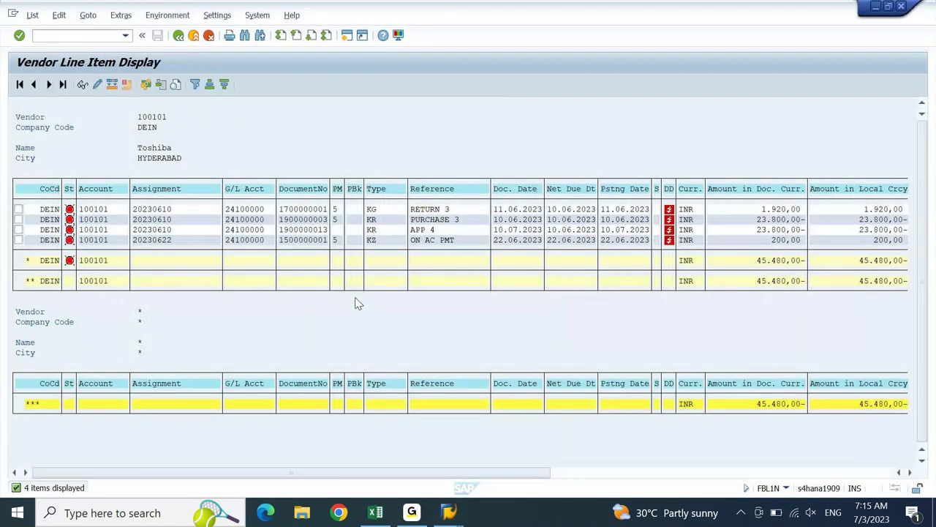
# Step: Rerun the vendor line item list with only special G/L transactions, leaving out normal items
pyautogui.press('F3')
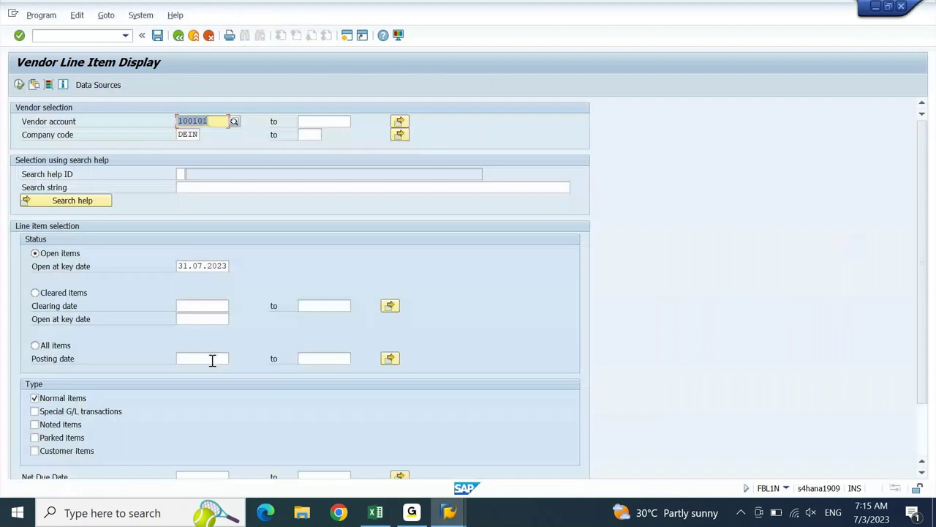
pyautogui.click(65, 410)
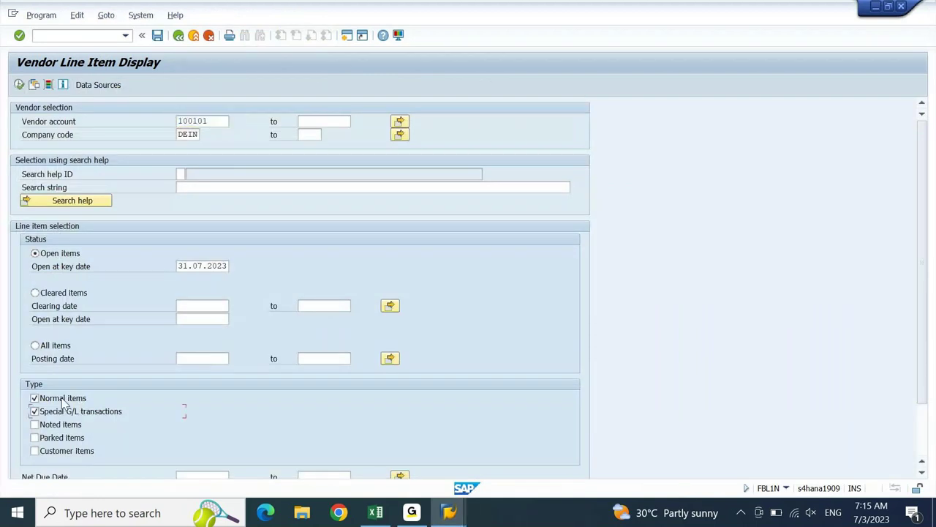
pyautogui.click(62, 399)
pyautogui.press('F8')
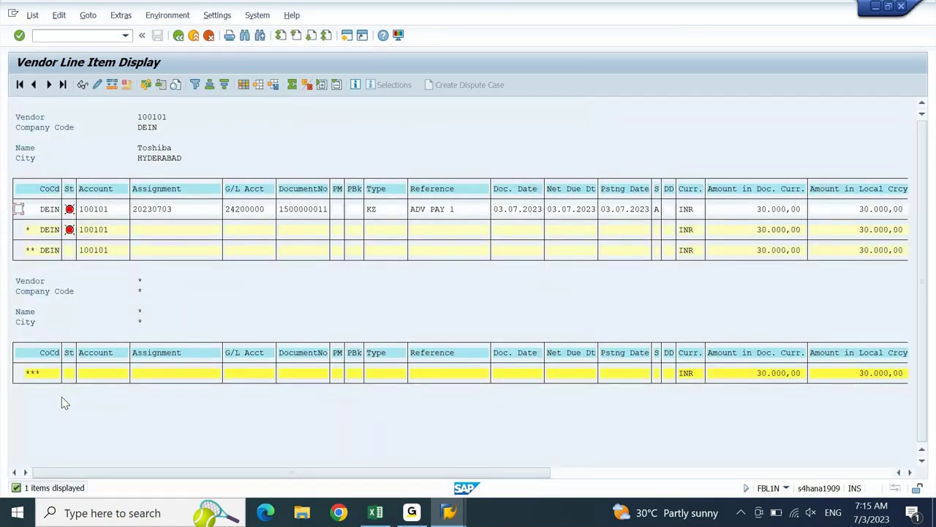
# Step: Open the vendor's special G/L balances and compare the down payment total, account balance and overall total
pyautogui.hotkey('alt', 'Tab')
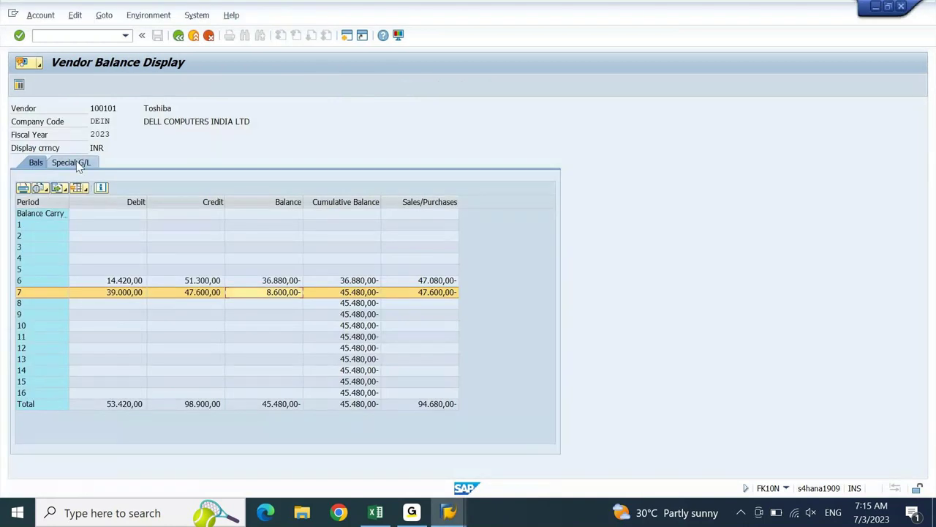
pyautogui.click(78, 164)
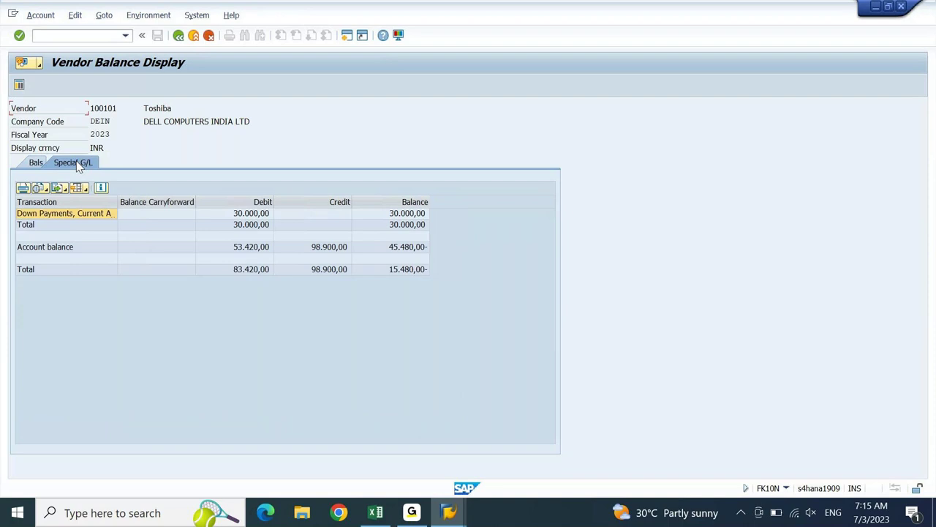
pyautogui.click(248, 226)
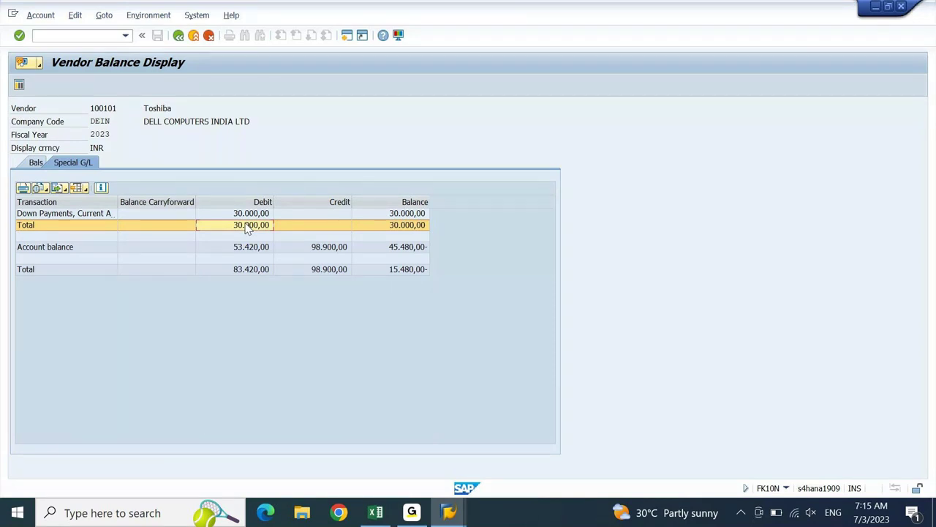
pyautogui.click(419, 248)
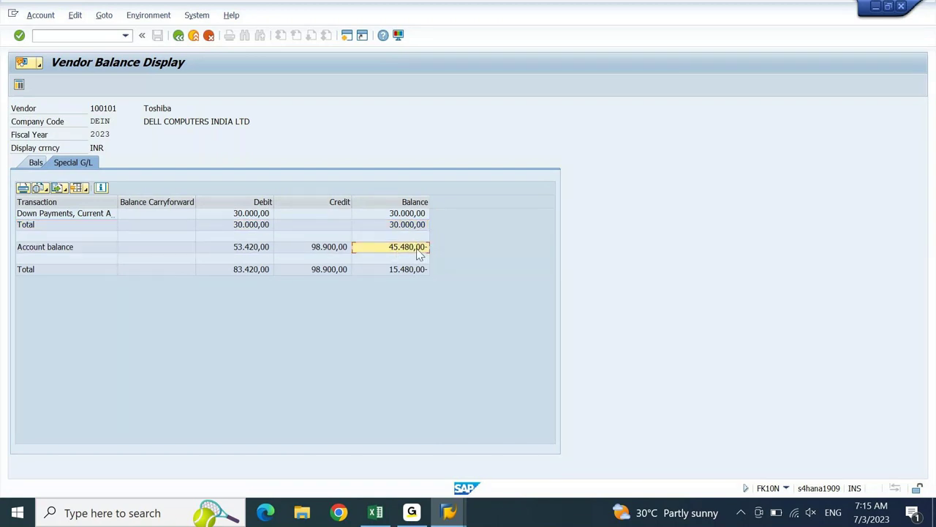
pyautogui.click(417, 226)
pyautogui.click(410, 270)
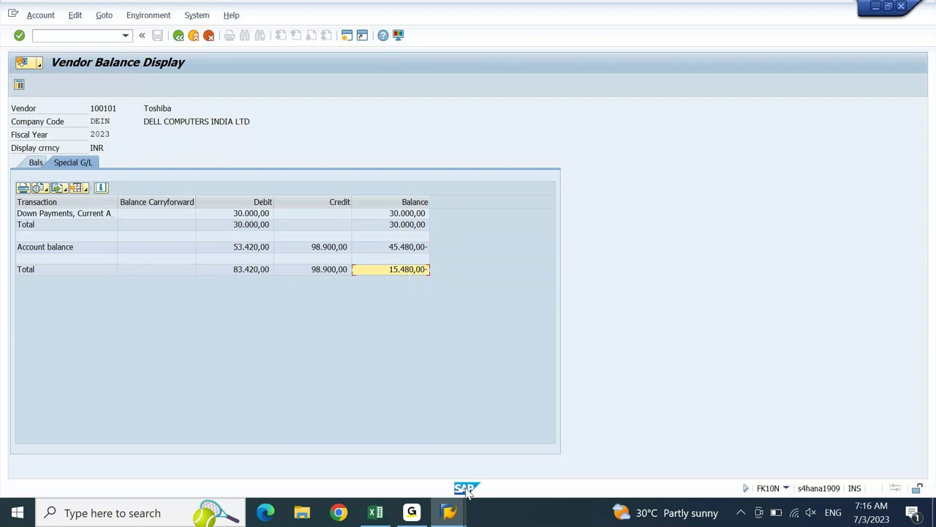
# Step: Include normal items again alongside special G/L transactions and rerun the vendor line item list
pyautogui.moveTo(459, 514)
pyautogui.click(599, 472)
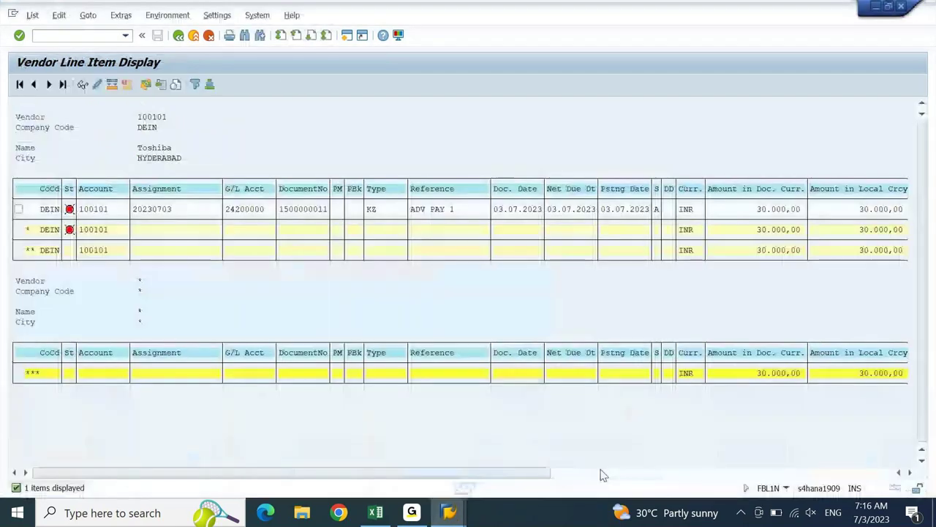
pyautogui.press('F3')
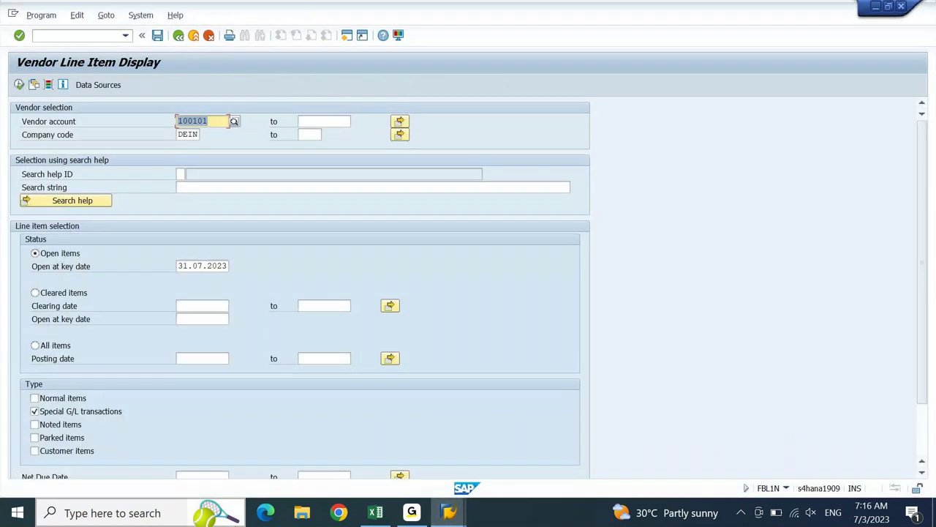
pyautogui.click(41, 399)
pyautogui.press('F8')
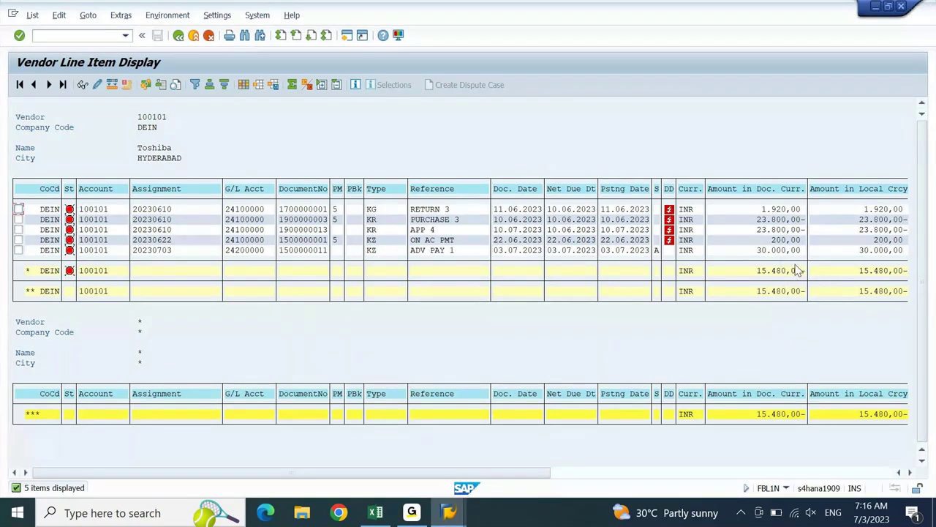
# Step: Switch to the balance display session and check the special G/L total and account balance against the line items
pyautogui.moveTo(449, 512)
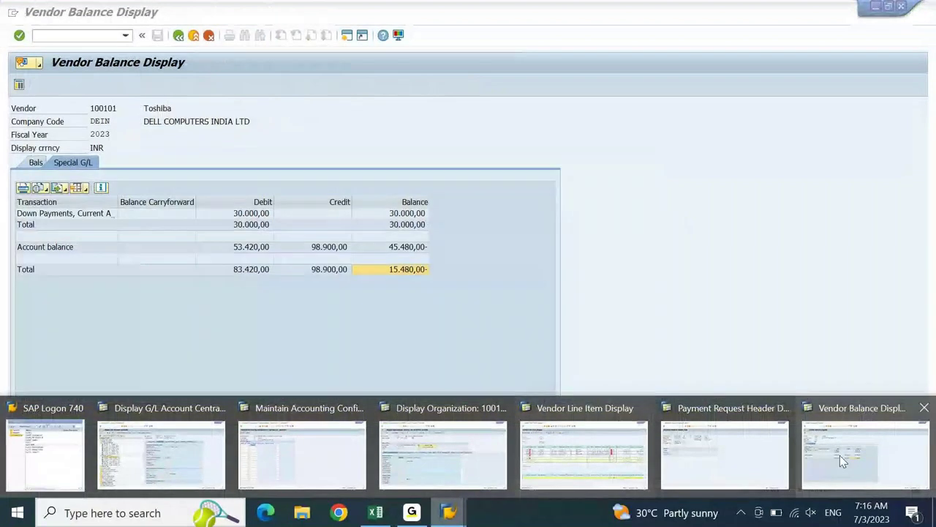
pyautogui.click(840, 455)
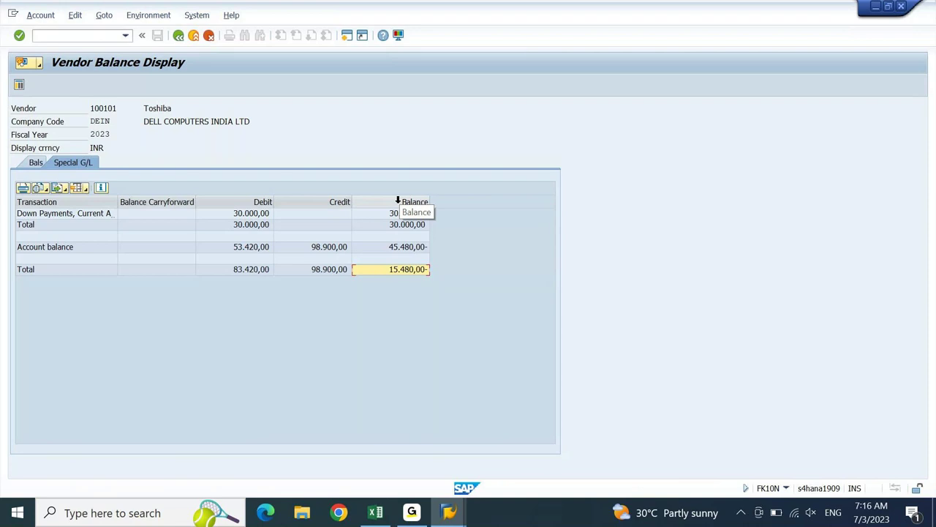
pyautogui.click(408, 228)
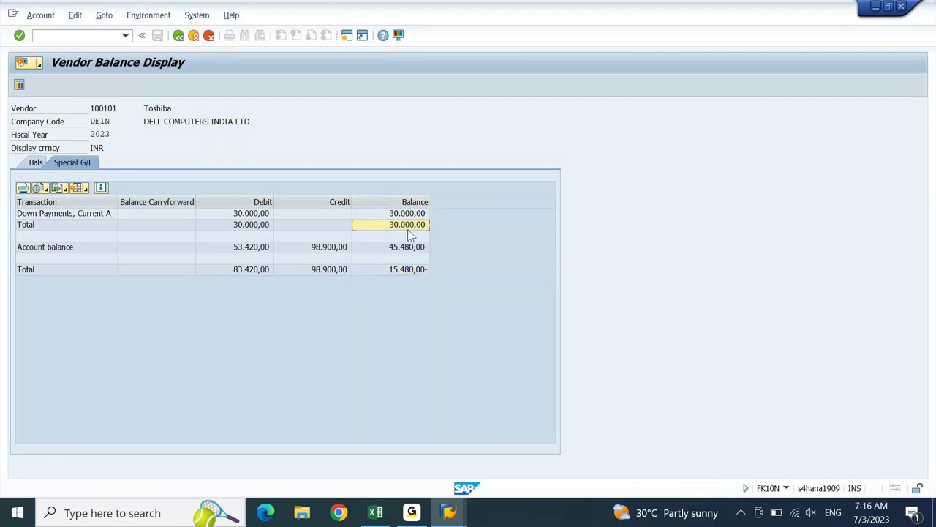
pyautogui.click(408, 249)
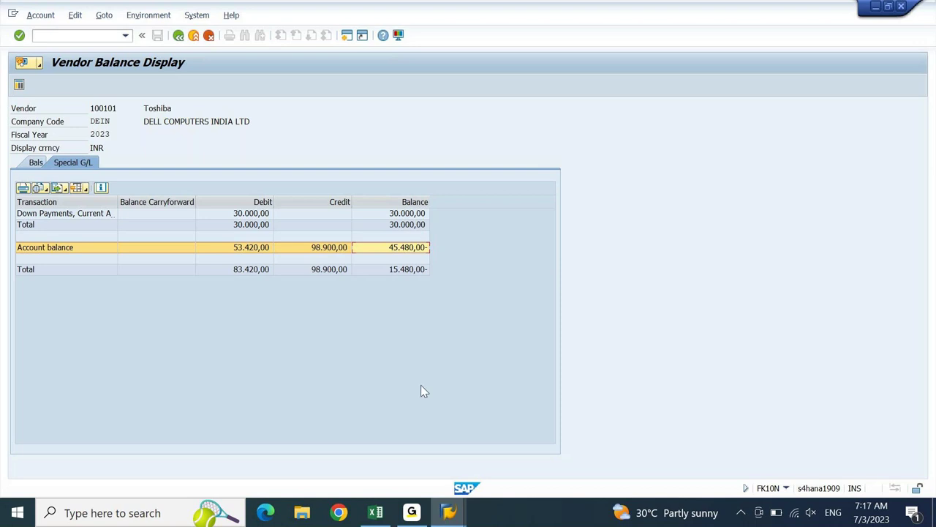
# Step: Switch to the special G/L accounts configuration session and review the reconciliation and special G/L accounts assigned to vendor down payments
pyautogui.click(452, 515)
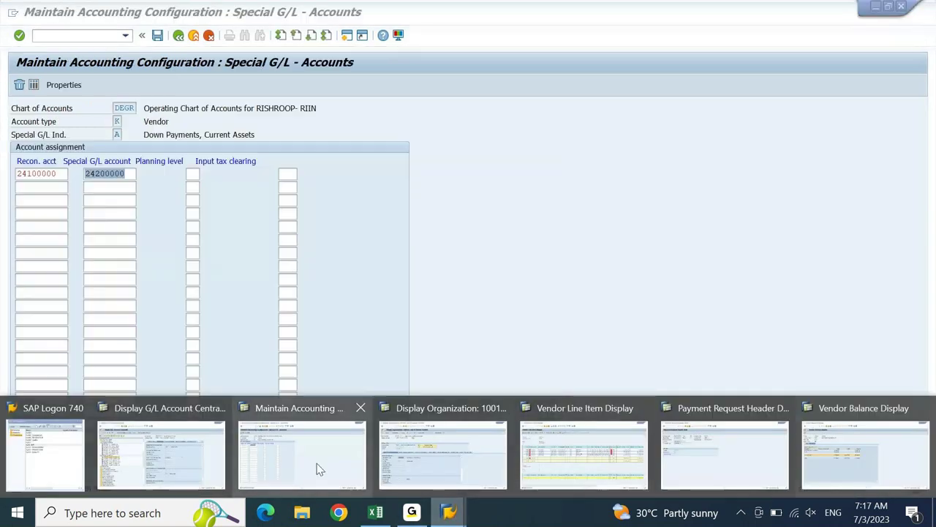
pyautogui.click(318, 468)
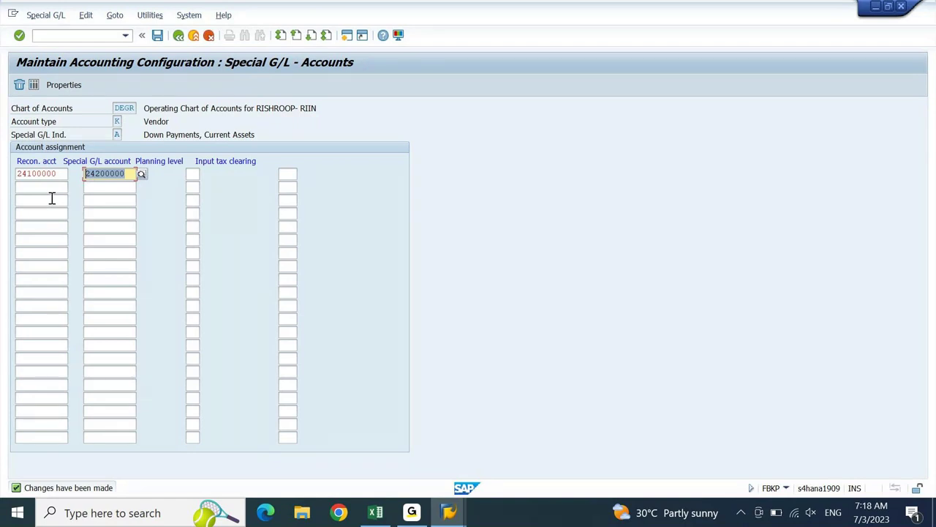
pyautogui.click(411, 514)
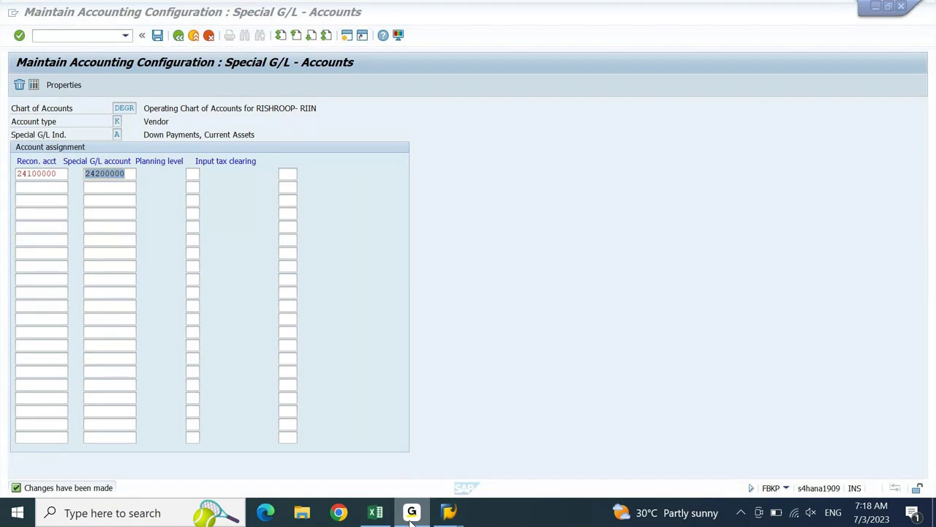